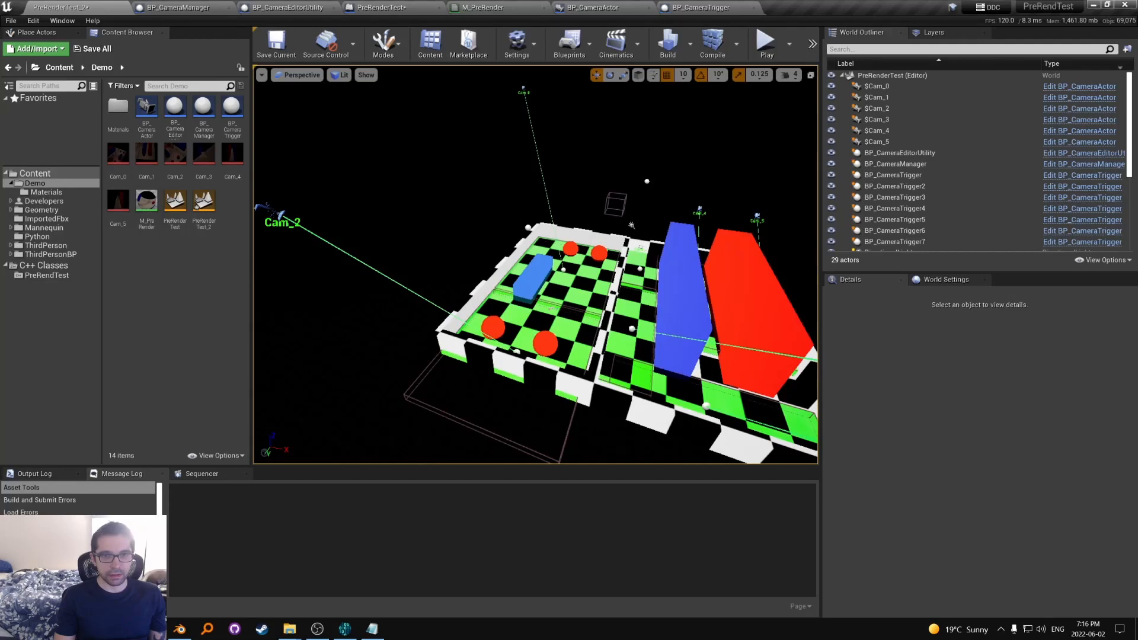
# Step: Inspect the level's camera trigger near the blue wall and the collision meshes for the red and blue walls
pyautogui.moveTo(535, 264); pyautogui.dragTo(640, 287, button='right')
pyautogui.click(668, 276)
pyautogui.click(592, 356)
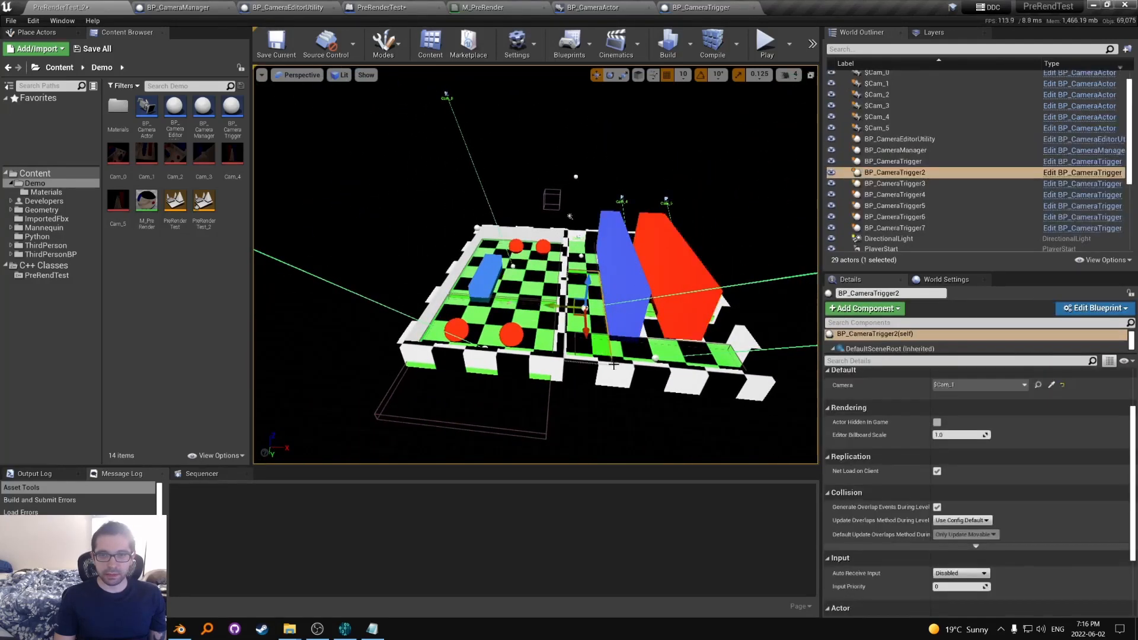
pyautogui.click(586, 372)
pyautogui.click(667, 268)
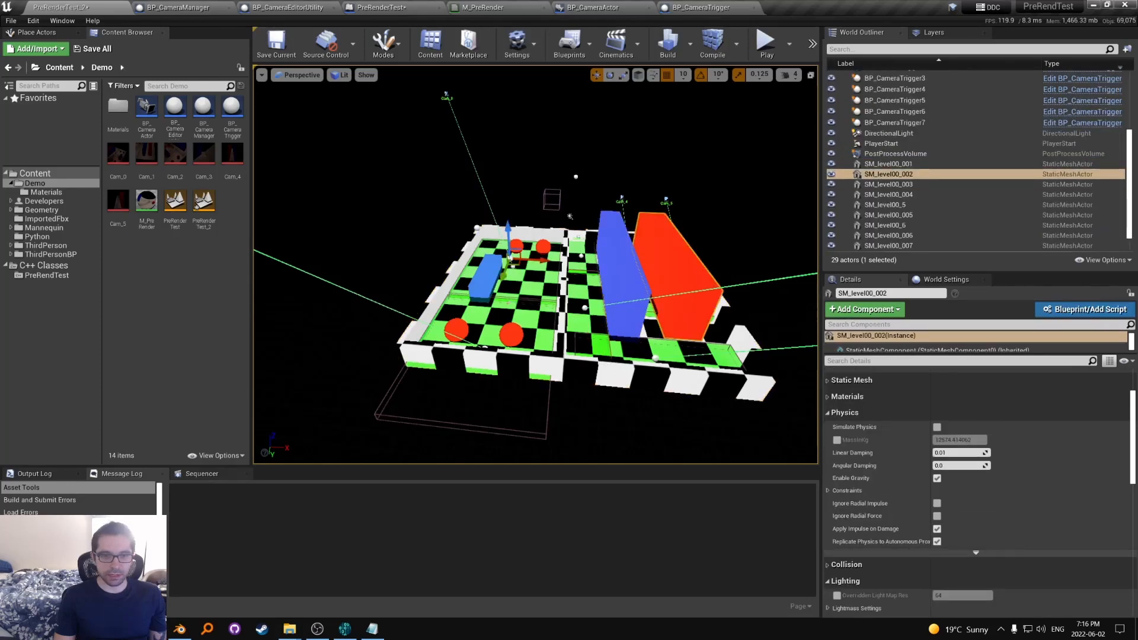
pyautogui.click(615, 374)
pyautogui.click(645, 291)
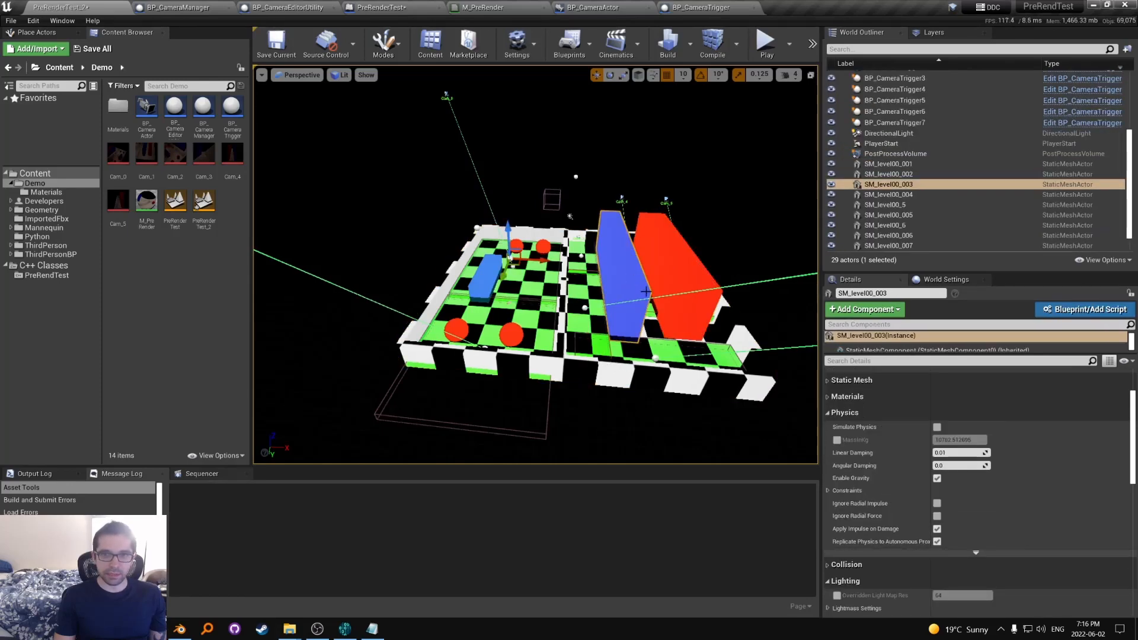
# Step: Examine the whole checkered level and the camera actors placed around it from several angles
pyautogui.moveTo(645, 291); pyautogui.dragTo(486, 285, button='right')
pyautogui.click(555, 285)
pyautogui.click(615, 283)
pyautogui.click(638, 301)
pyautogui.click(611, 284)
pyautogui.click(637, 284)
pyautogui.click(570, 284)
pyautogui.click(536, 284)
pyautogui.click(304, 213)
pyautogui.moveTo(480, 130); pyautogui.dragTo(439, 148, button='right')
pyautogui.click(480, 130)
pyautogui.click(505, 147)
pyautogui.click(401, 217)
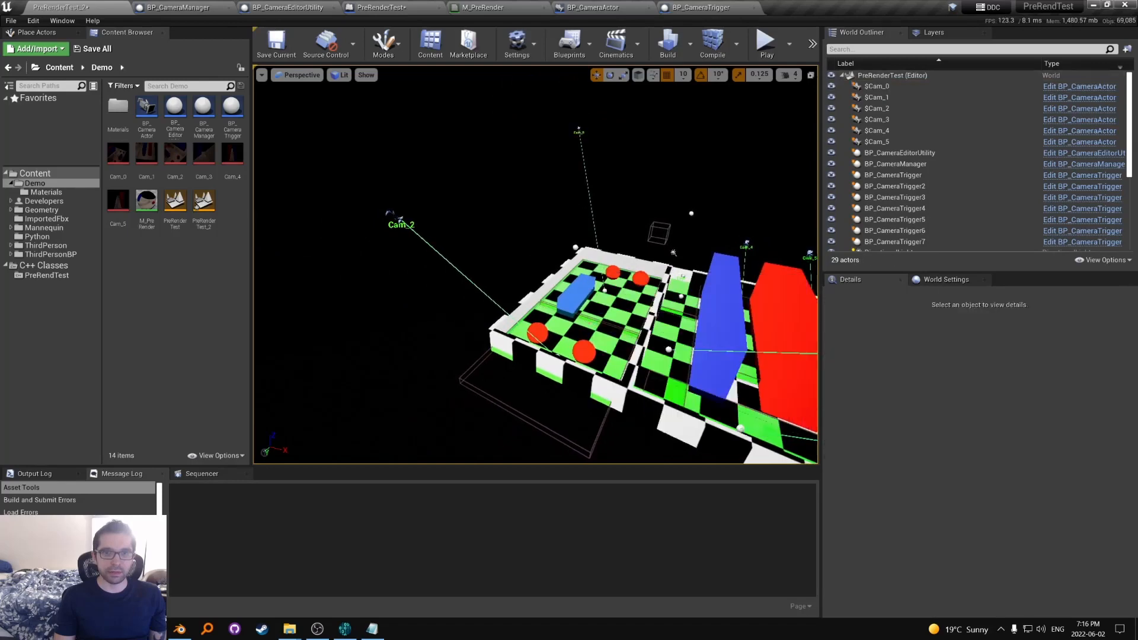
# Step: Select the Cam_2 camera actor to preview its view of the level
pyautogui.click(396, 218)
pyautogui.moveTo(396, 219); pyautogui.dragTo(471, 222, button='right')
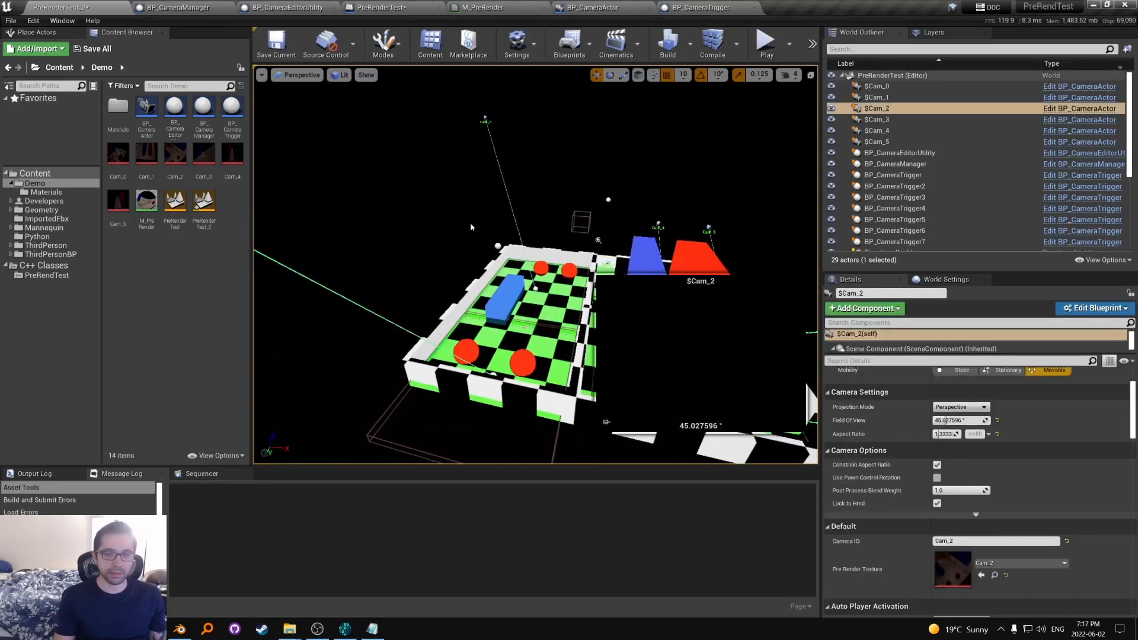
pyautogui.moveTo(426, 251)
pyautogui.mouseDown(button='right')
pyautogui.moveTo(442, 266)
pyautogui.moveTo(411, 254)
pyautogui.mouseUp(button='right')
# Step: Select the camera trigger assigned to Cam_2 and undo the last actor move
pyautogui.click(517, 422)
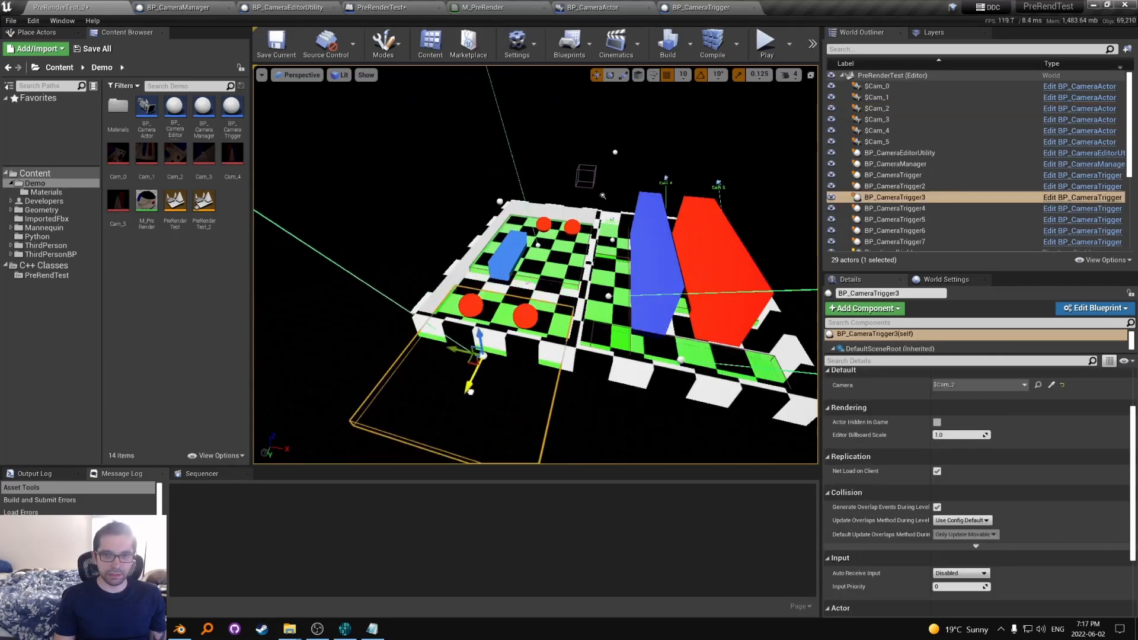
pyautogui.hotkey('ctrl', 'z')
pyautogui.moveTo(453, 321); pyautogui.dragTo(529, 364, button='right')
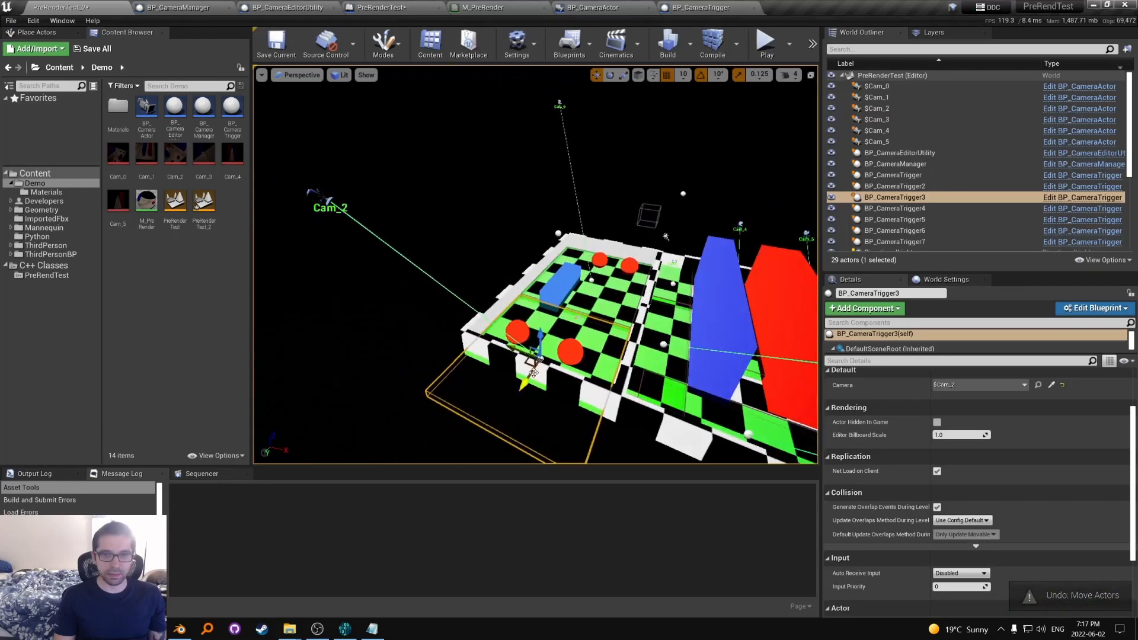
# Step: Check the Cam_2 actor against the area it covers and clear the selection
pyautogui.click(338, 203)
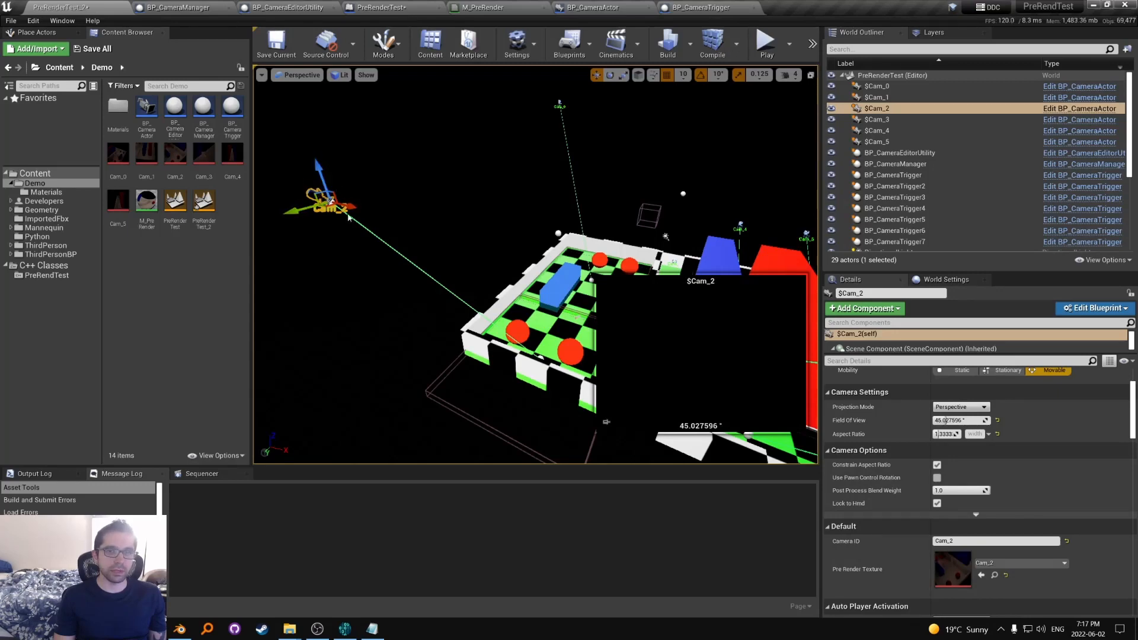
pyautogui.moveTo(385, 223); pyautogui.dragTo(362, 220, button='right')
pyautogui.click(503, 274)
pyautogui.moveTo(503, 274); pyautogui.dragTo(507, 280, button='right')
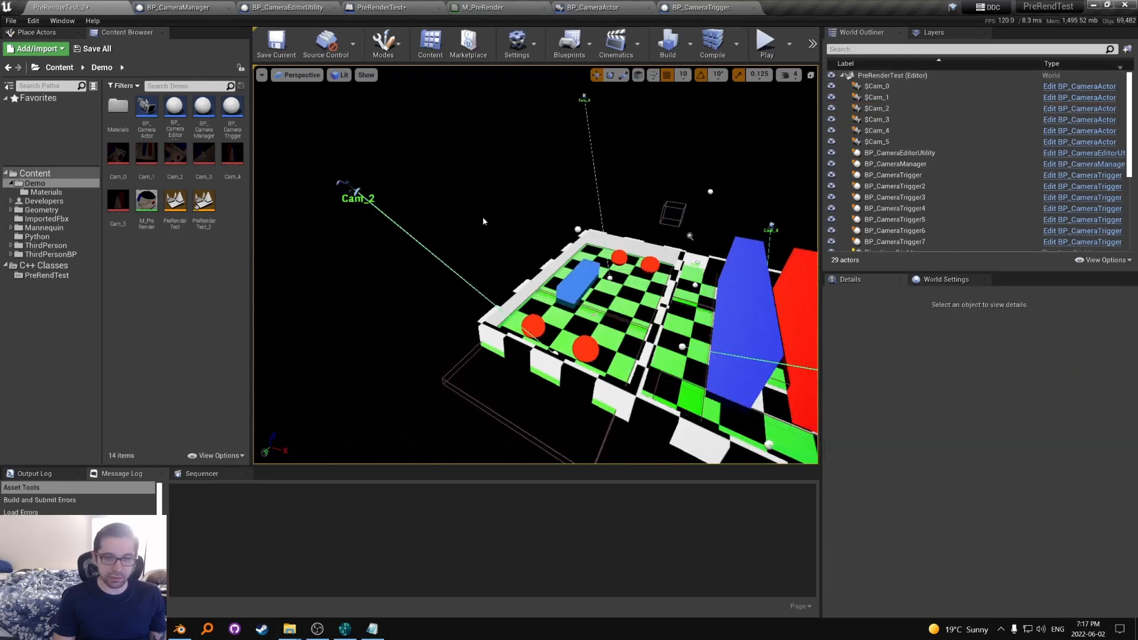
# Step: Play the level in the editor and run the character through the room with the red spheres to test camera switching
pyautogui.hotkey('alt', 'p')
pyautogui.click(482, 221)
pyautogui.press('a')
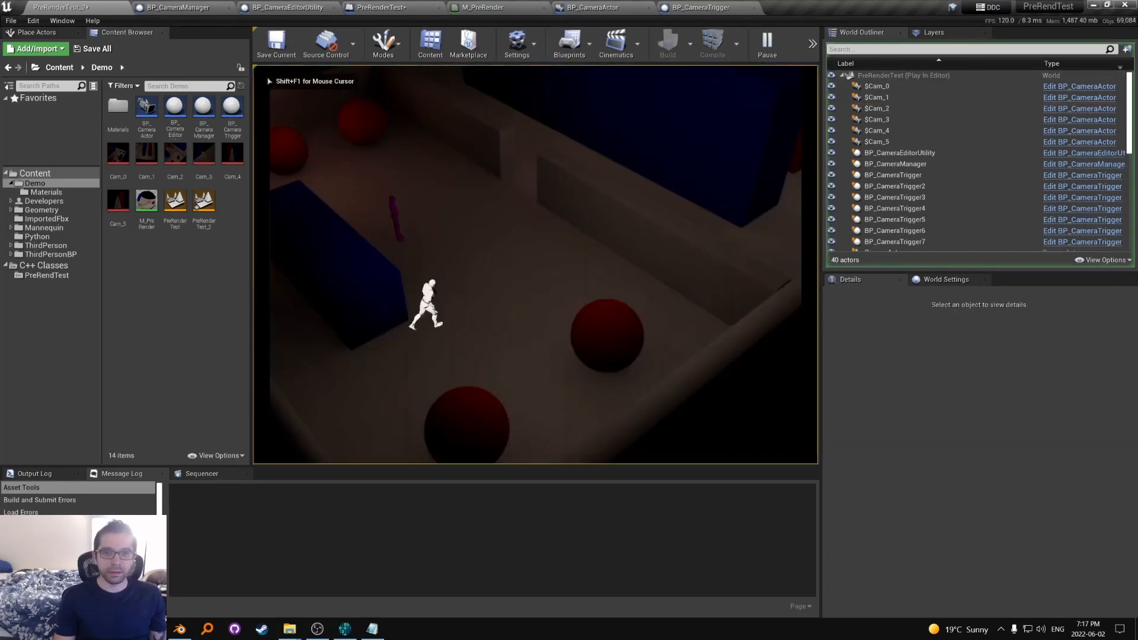
pyautogui.press('w')
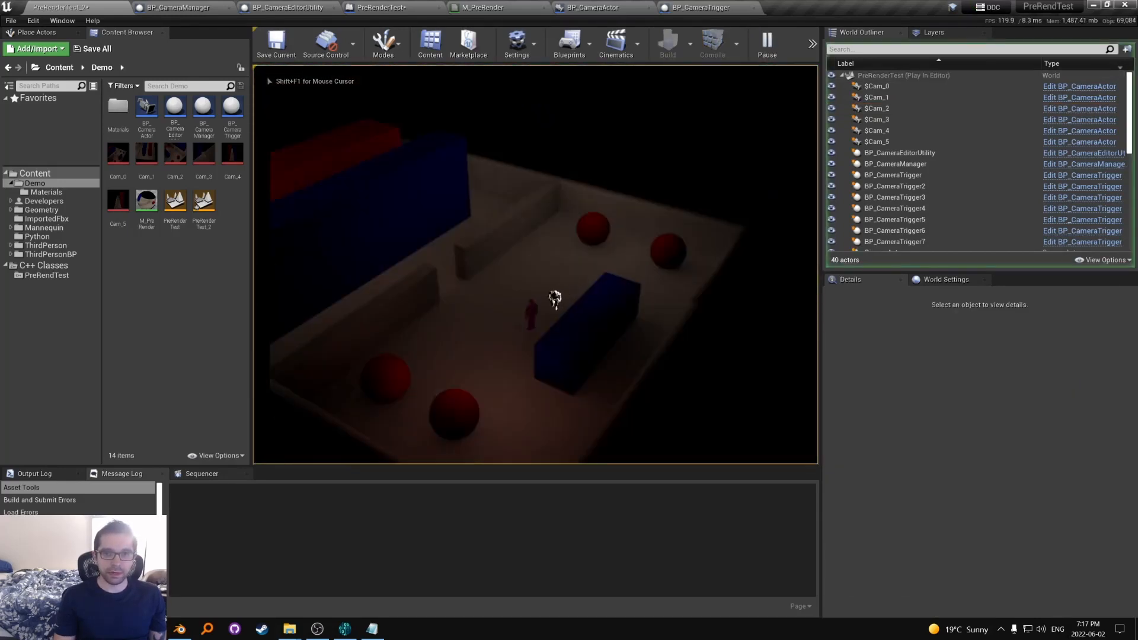
# Step: Release the mouse from the game to point out the Cam_0 render texture, and resume controlling the character
pyautogui.press('super')
pyautogui.click(575, 289)
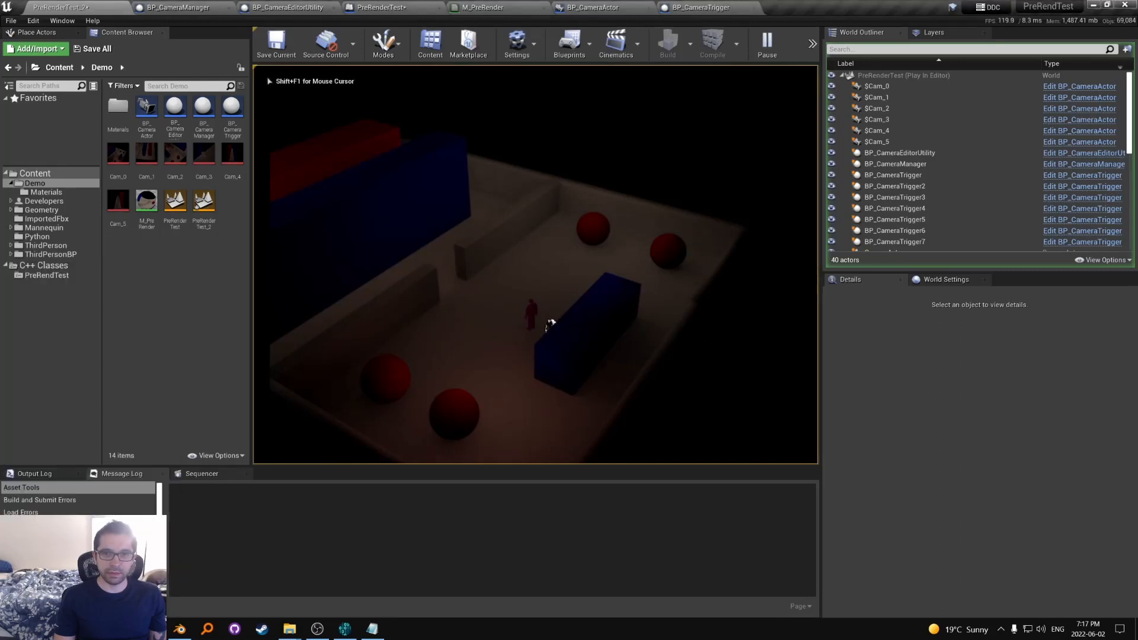
pyautogui.press('super')
pyautogui.click(191, 238)
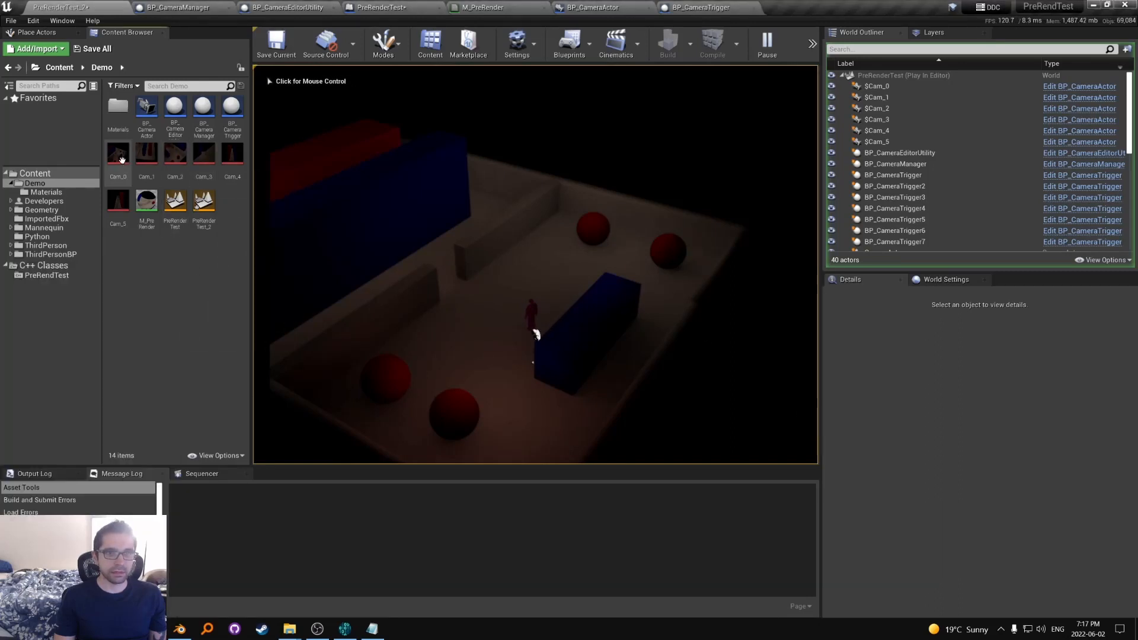
pyautogui.click(355, 249)
pyautogui.press('s')
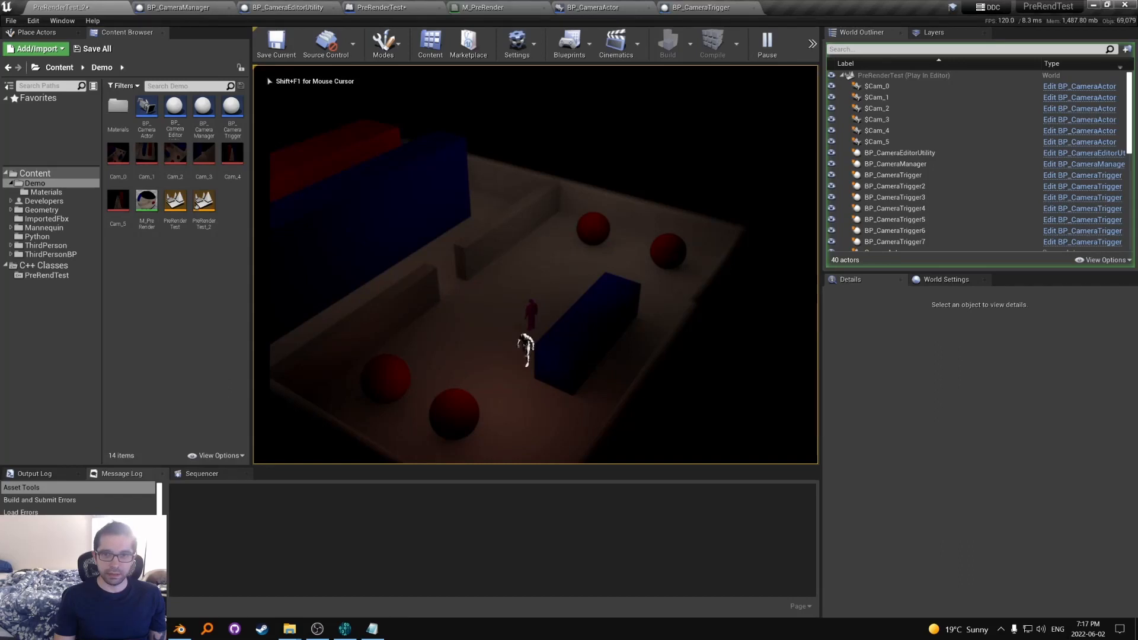
# Step: Run the character around the red spheres and on into the corridor beside the blue wall
pyautogui.press('w')
pyautogui.press('w')
pyautogui.press('s')
pyautogui.press('a')
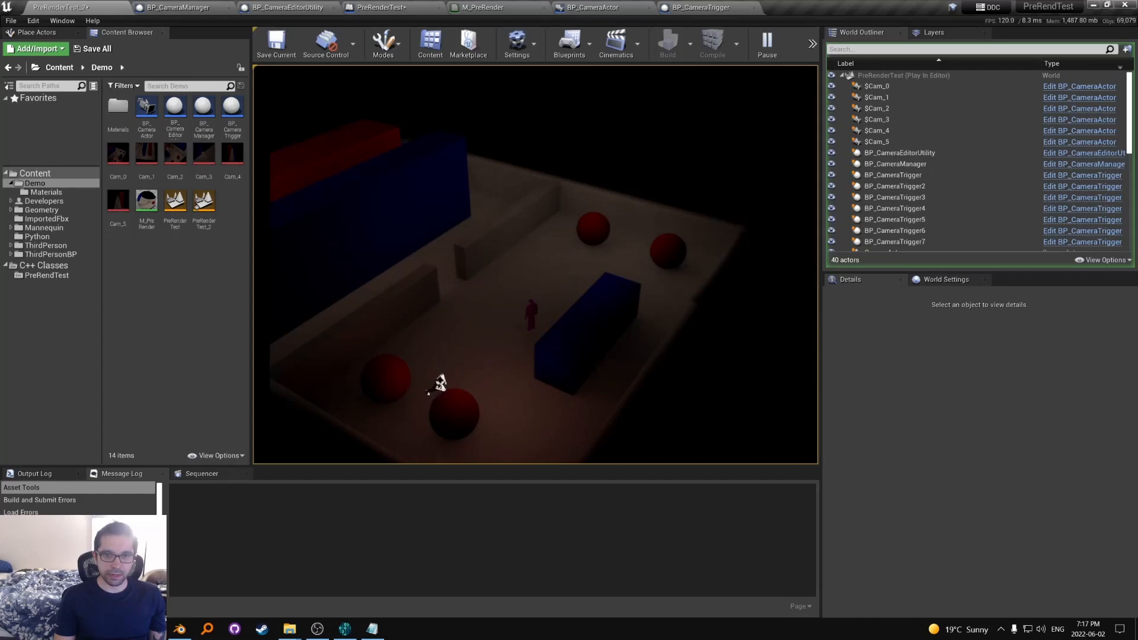
pyautogui.press('d')
pyautogui.press('w')
pyautogui.press('a')
pyautogui.press('d')
pyautogui.press('w')
pyautogui.press('d')
pyautogui.press('w')
pyautogui.press('w')
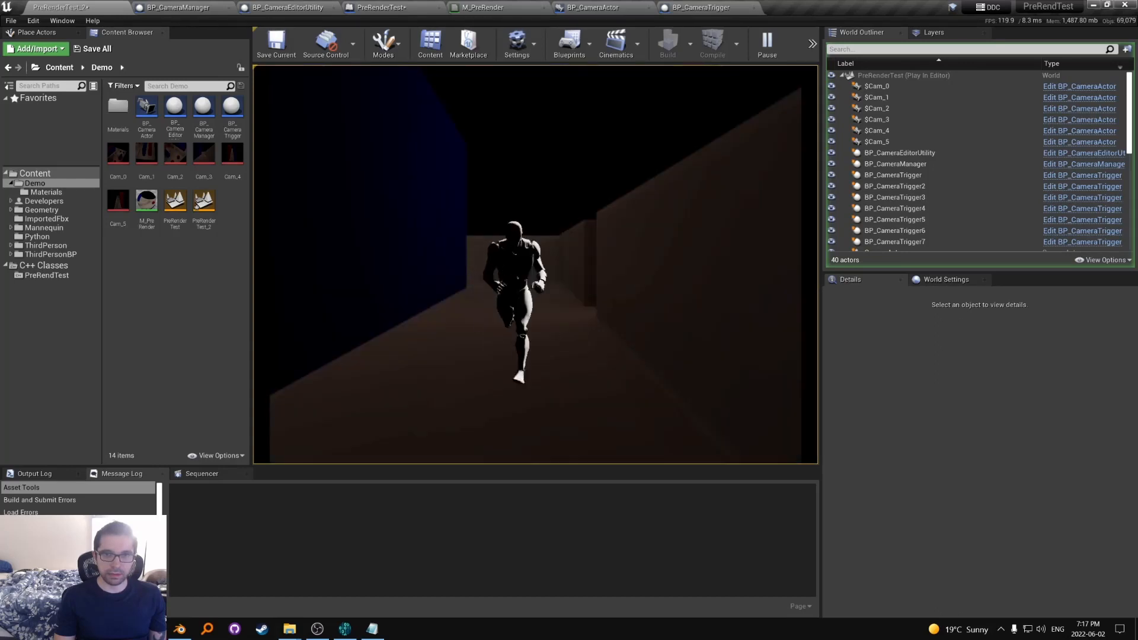
# Step: Run the character around the end of the blue wall and into the passage between the blue and red walls
pyautogui.press('s')
pyautogui.press('s')
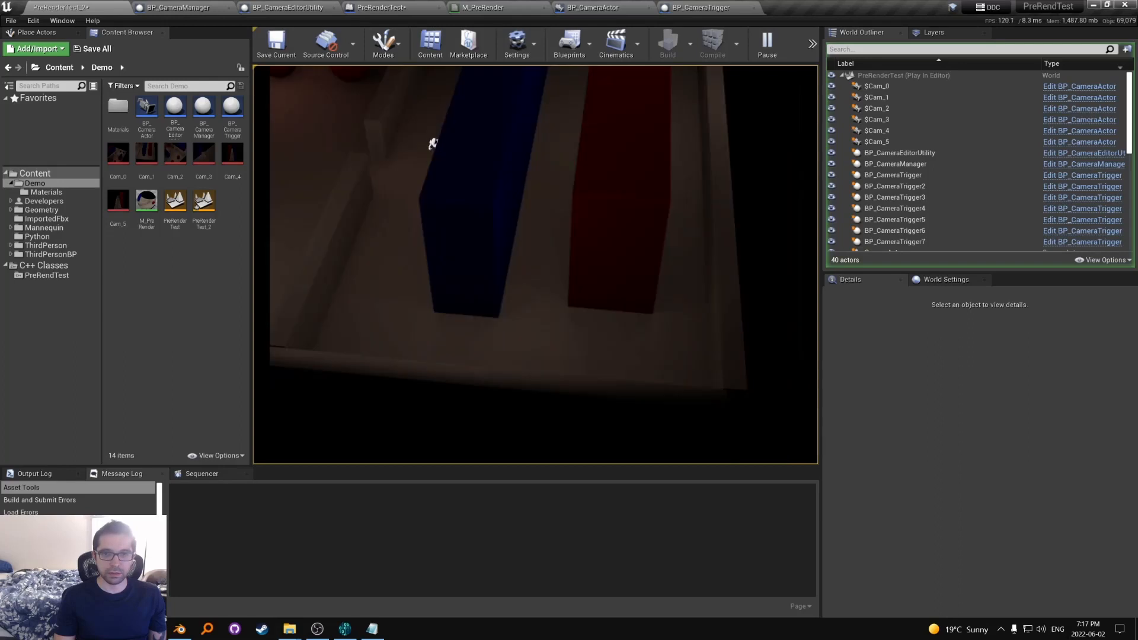
pyautogui.press('d')
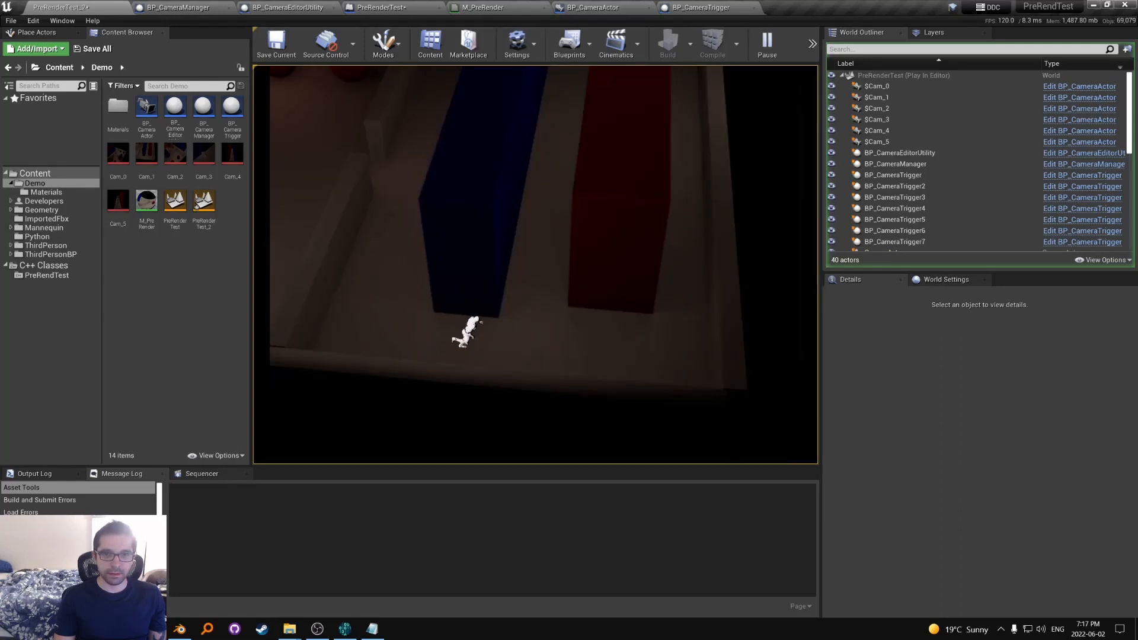
pyautogui.press('w')
pyautogui.press('w')
pyautogui.press('d')
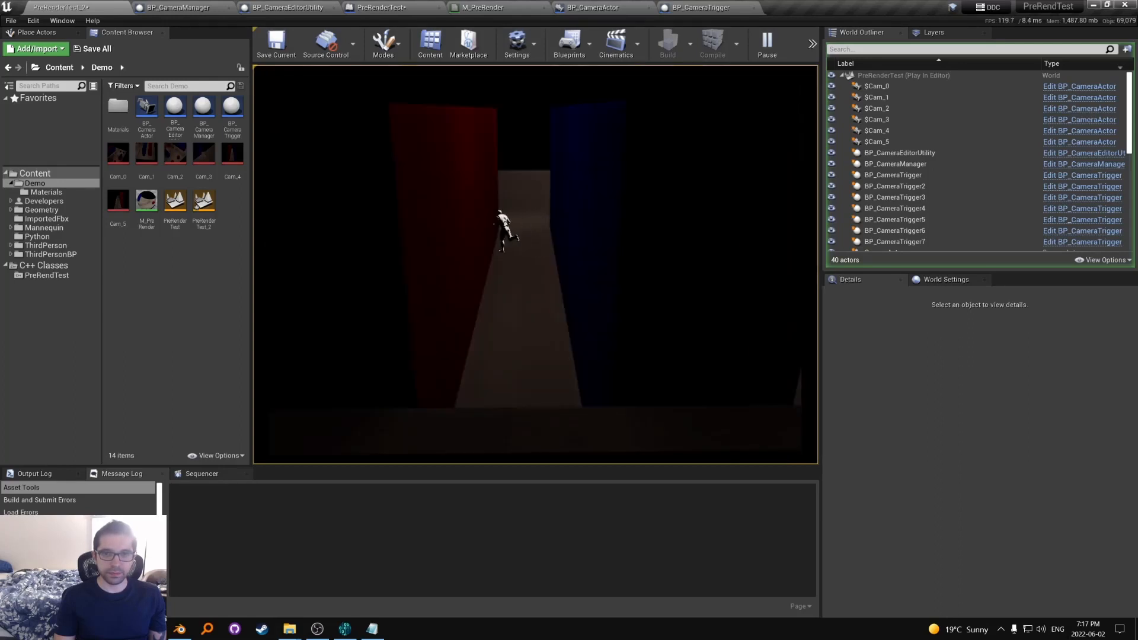
# Step: Run the character around the red wall into its outer corridor, and back past the blue wall
pyautogui.press('s')
pyautogui.press('d')
pyautogui.press('w')
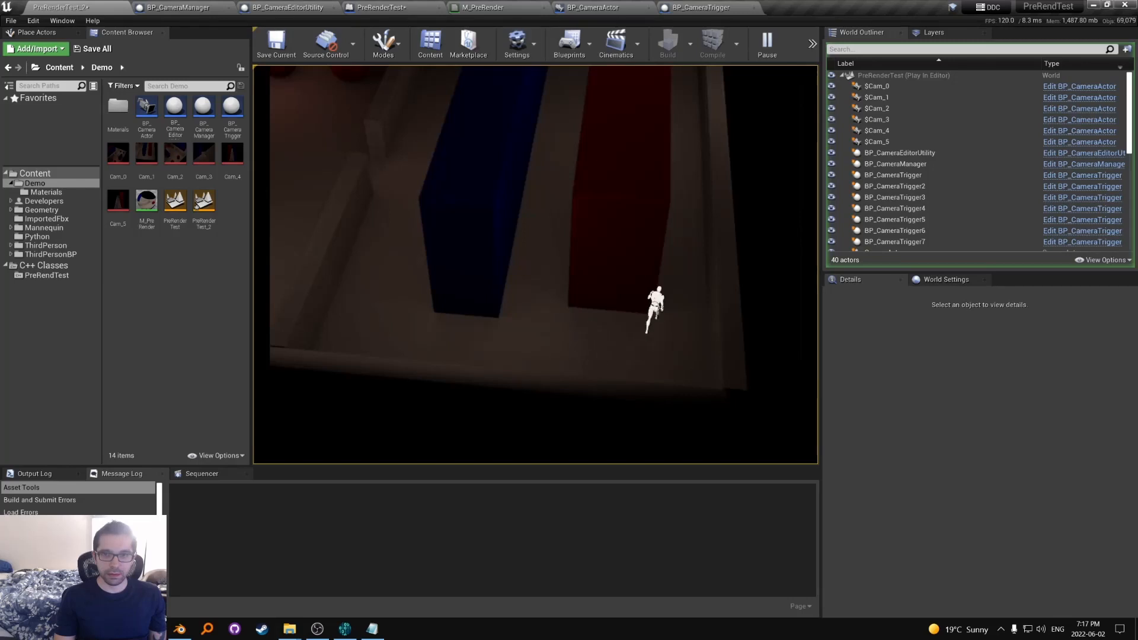
pyautogui.press('w')
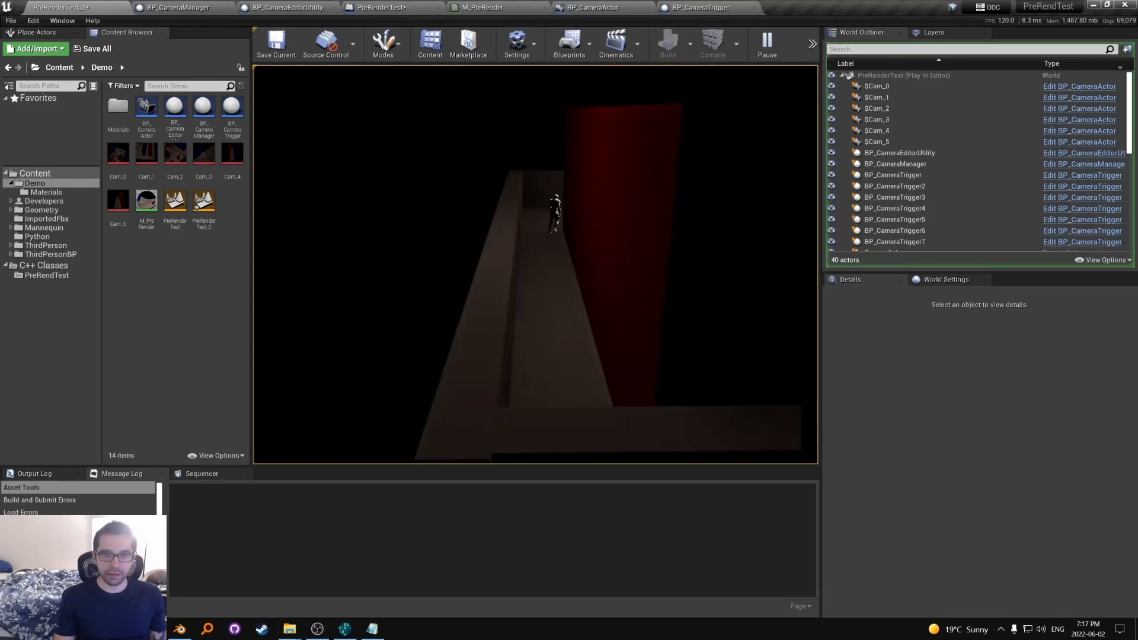
pyautogui.press('s')
pyautogui.press('a')
pyautogui.press('w')
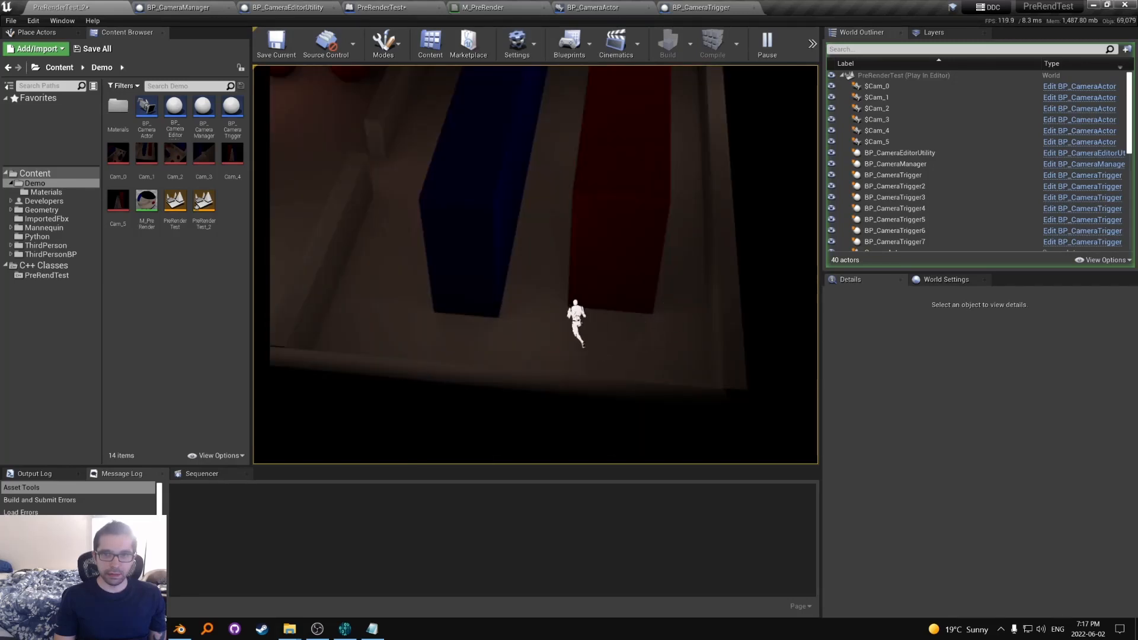
pyautogui.press('a')
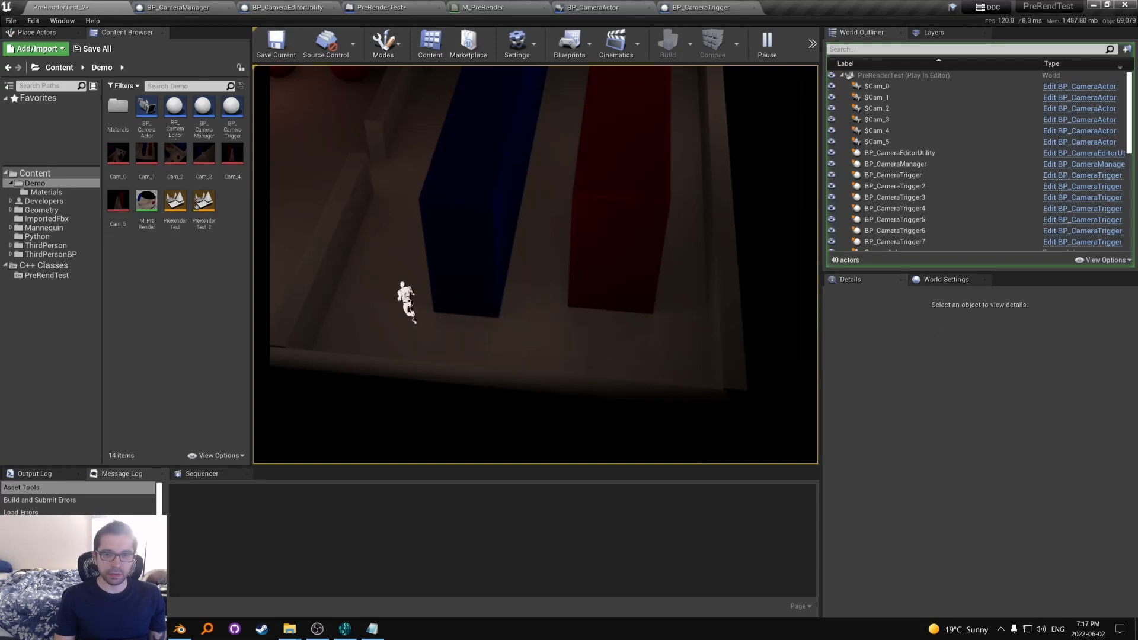
# Step: Stop the play session and view the whole level again in the editor
pyautogui.press('Escape')
pyautogui.moveTo(631, 363); pyautogui.dragTo(631, 362, button='right')
pyautogui.moveTo(545, 261); pyautogui.dragTo(546, 261, button='right')
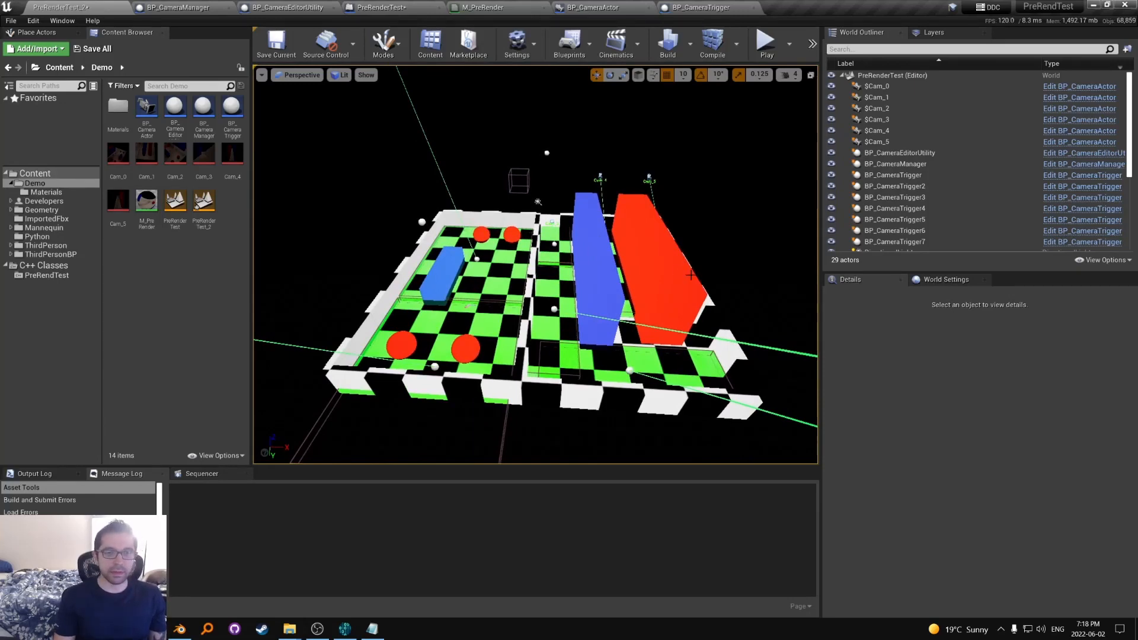
pyautogui.moveTo(545, 262); pyautogui.dragTo(545, 261, button='right')
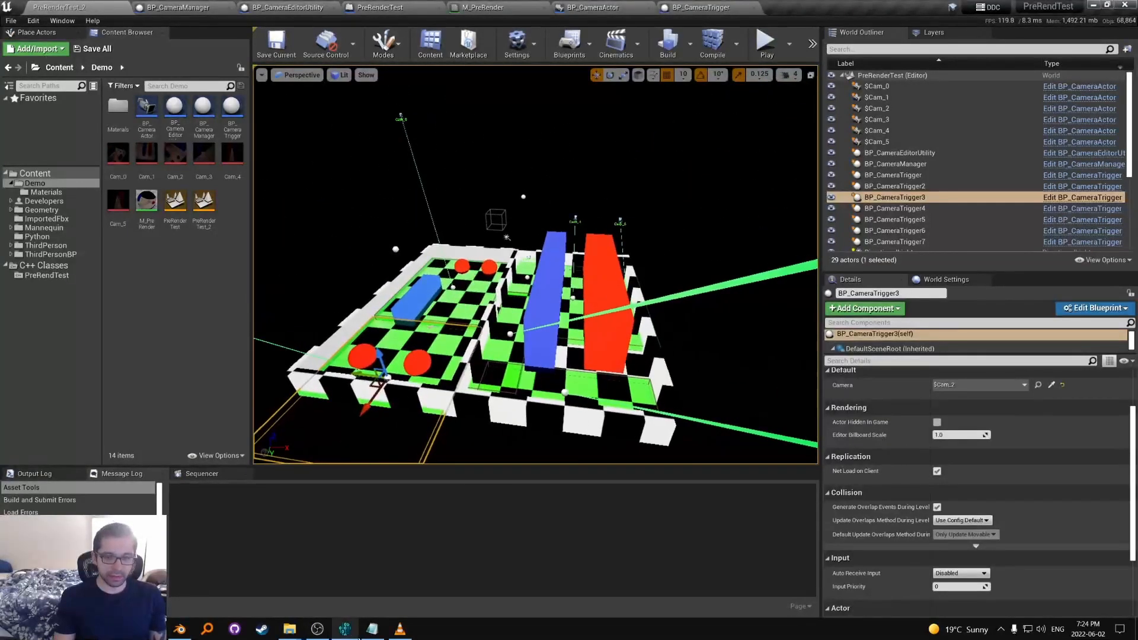
# Step: Switch to ZED and review the Blender and Unreal workflow steps in PreRenderNotes.txt
pyautogui.click(356, 631)
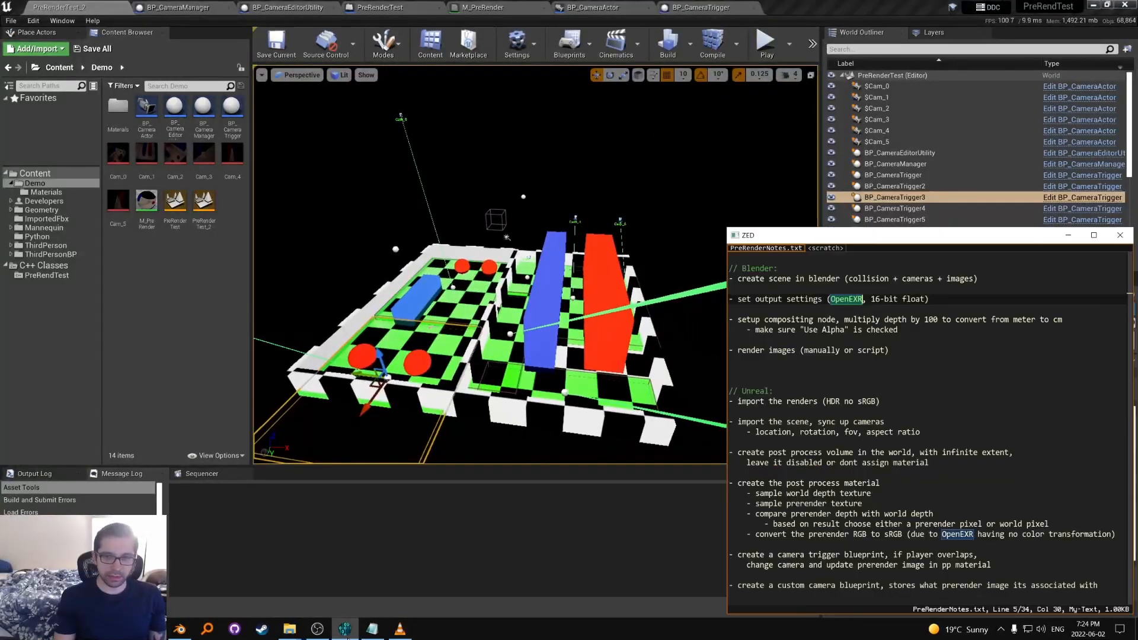
pyautogui.click(871, 380)
pyautogui.scroll(-1, 871, 380)
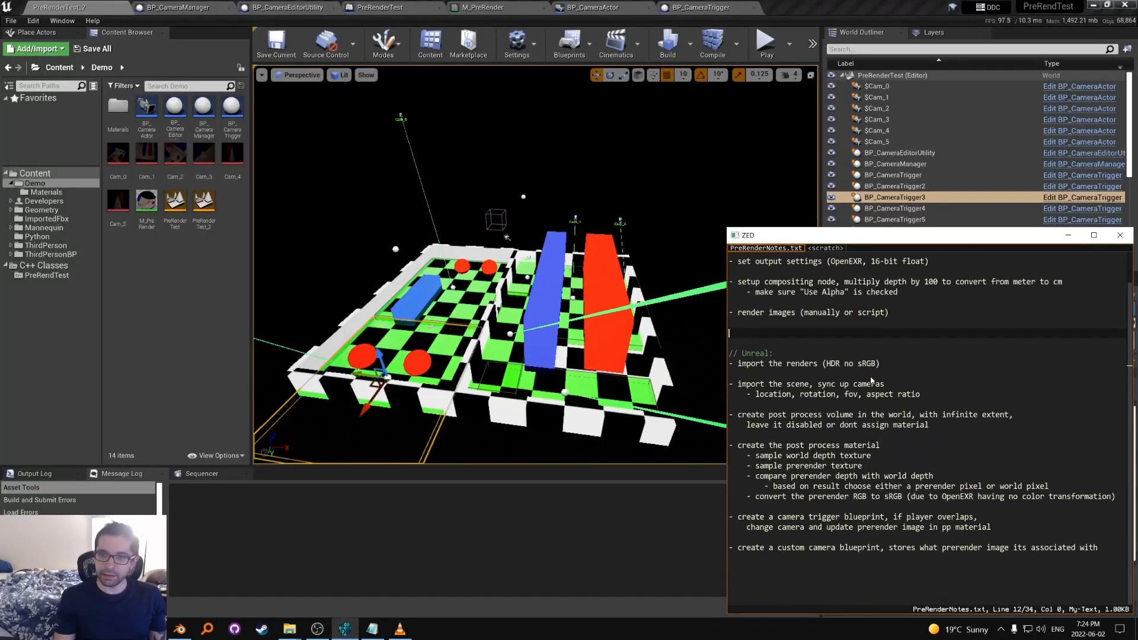
pyautogui.scroll(1, 874, 382)
pyautogui.moveTo(1070, 598); pyautogui.dragTo(757, 271)
pyautogui.click(741, 267)
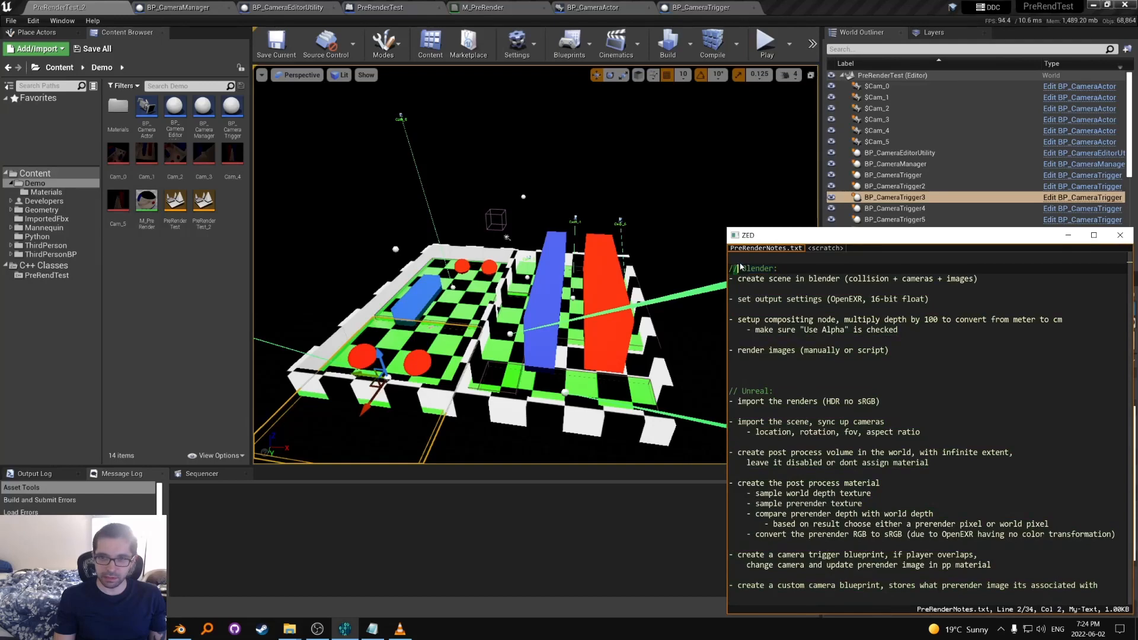
pyautogui.moveTo(735, 269); pyautogui.dragTo(1085, 597)
pyautogui.moveTo(759, 594); pyautogui.dragTo(819, 281)
pyautogui.click(775, 307)
pyautogui.click(800, 280)
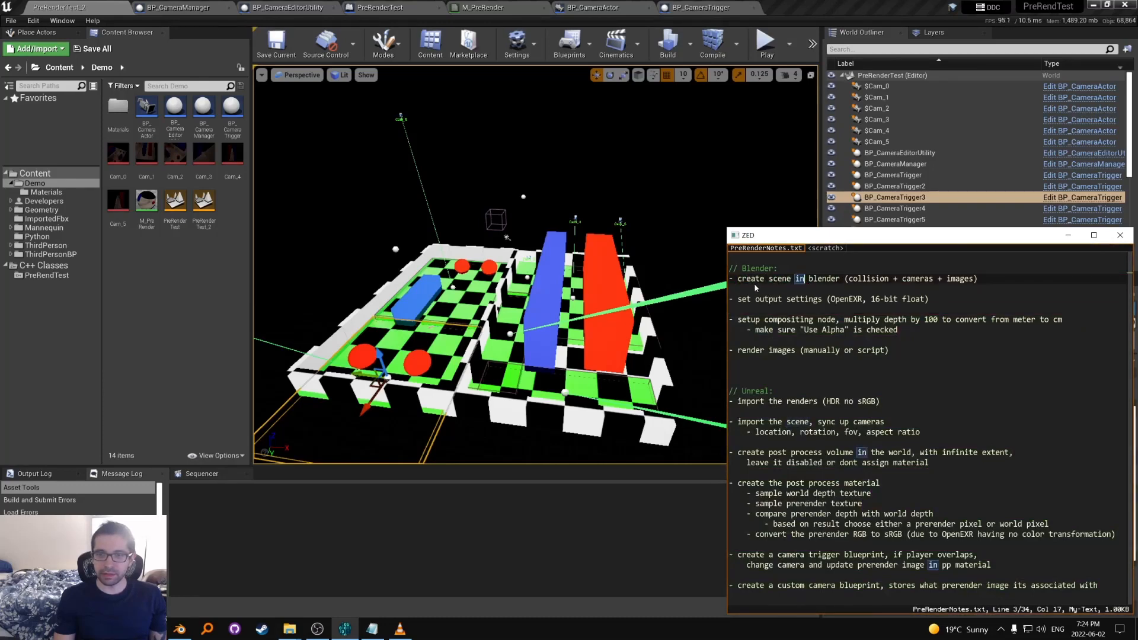
# Step: Examine the Blender note on creating the scene with collision, cameras and images
pyautogui.click(747, 280)
pyautogui.click(812, 279)
pyautogui.click(862, 278)
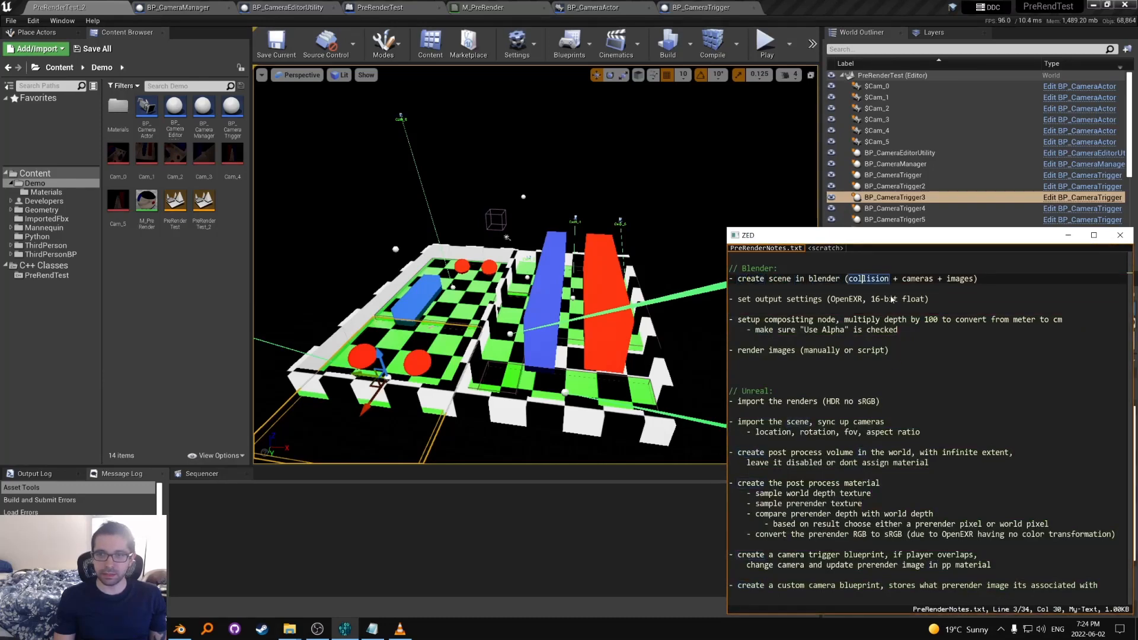
pyautogui.click(909, 280)
pyautogui.click(956, 279)
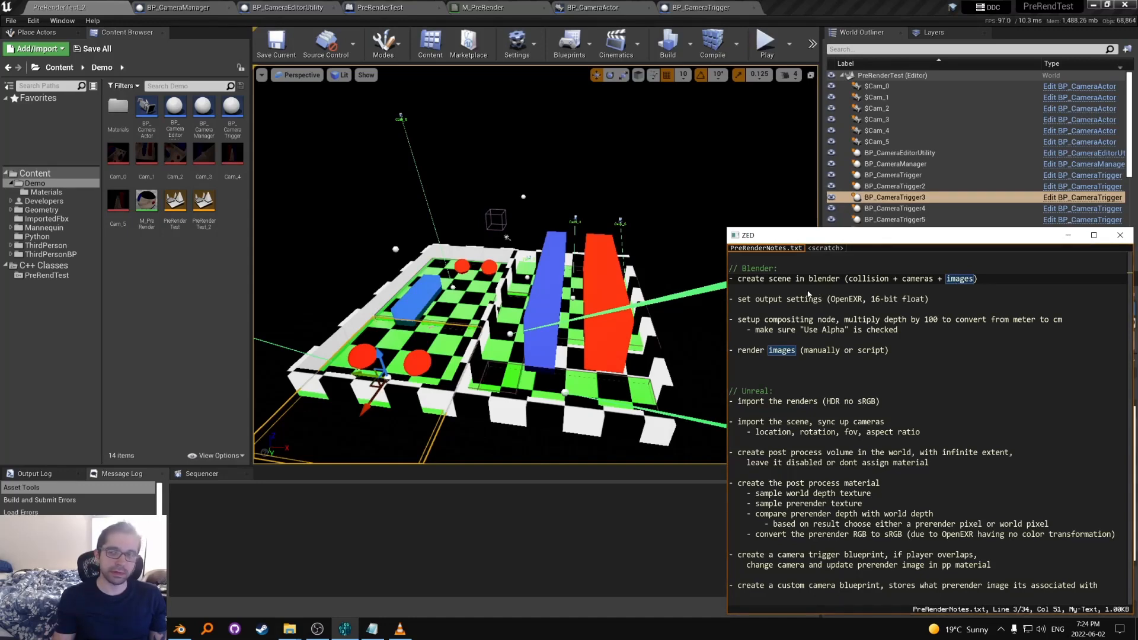
# Step: Examine the note on the render output settings, highlighting the OpenEXR format and 16-bit float depth
pyautogui.moveTo(739, 300); pyautogui.dragTo(812, 300)
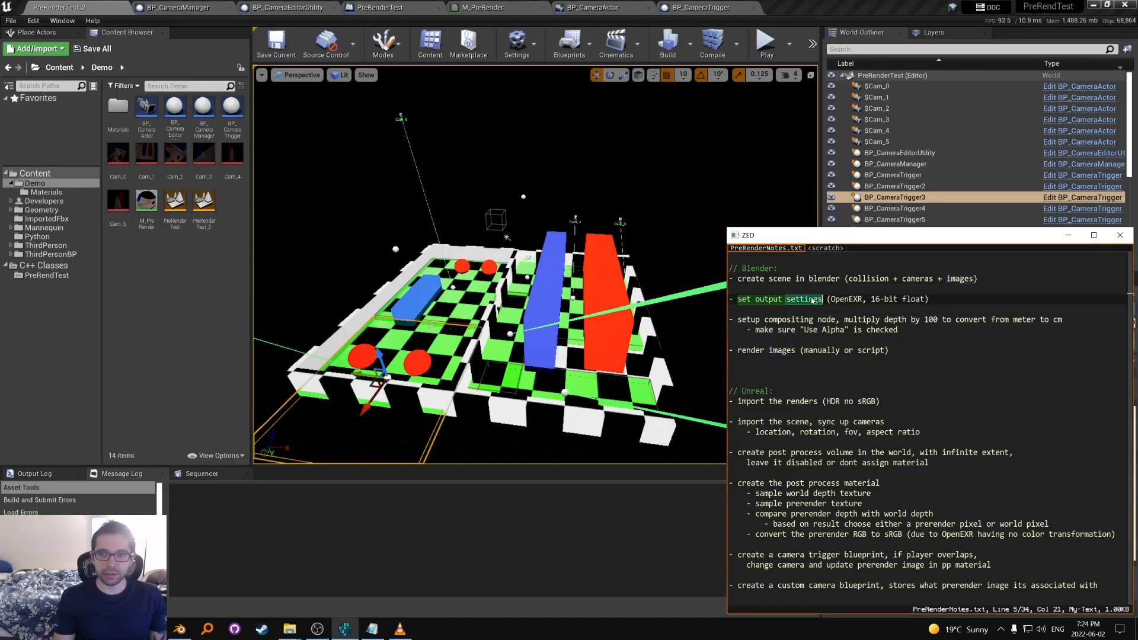
pyautogui.doubleClick(834, 299)
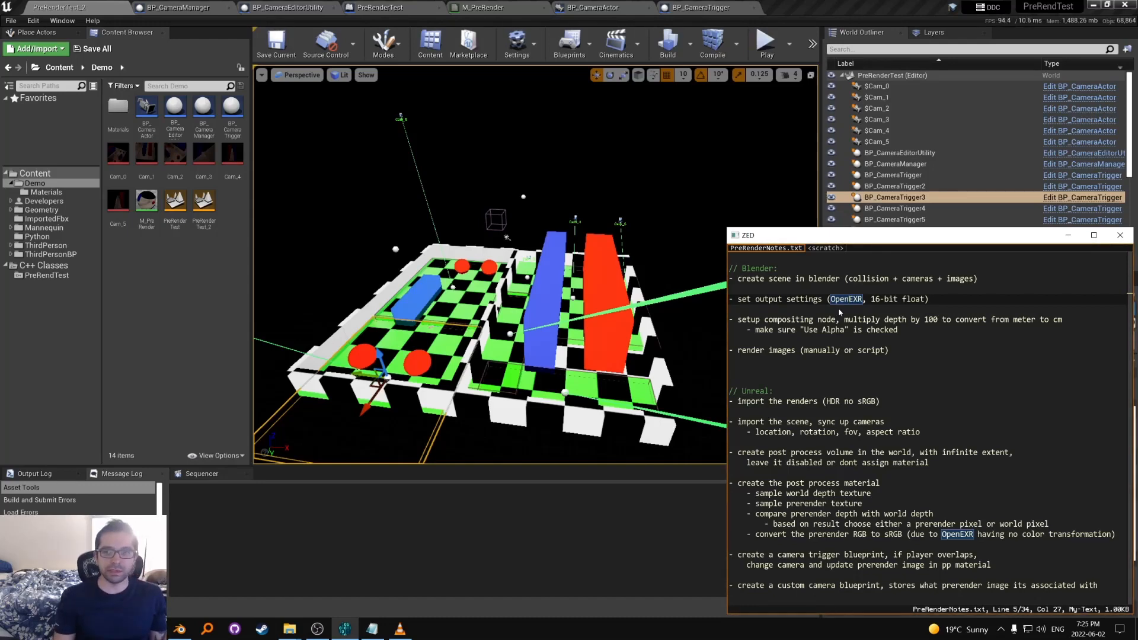
pyautogui.doubleClick(844, 301)
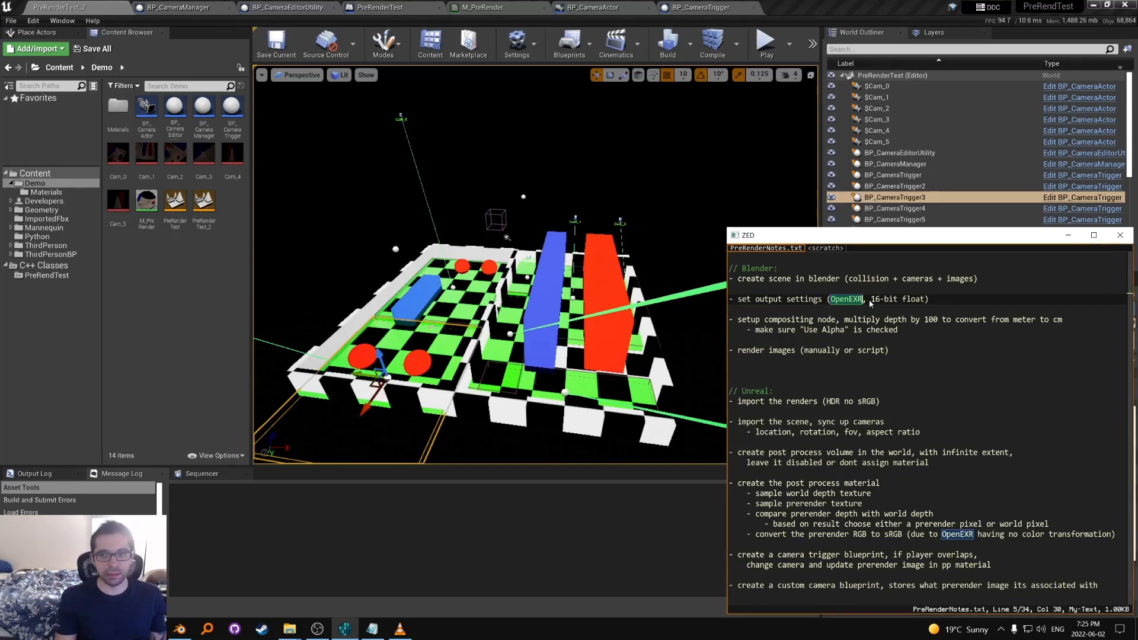
pyautogui.moveTo(871, 301); pyautogui.dragTo(899, 302)
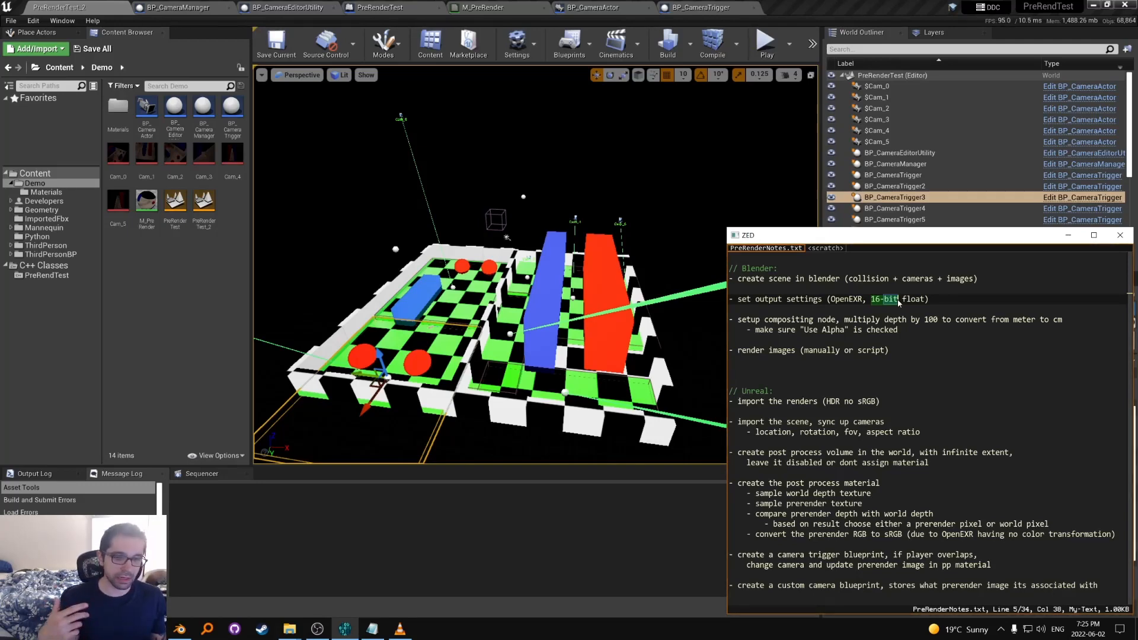
# Step: Highlight float and OpenEXR in the output settings note, and compositing in the note below it
pyautogui.doubleClick(913, 300)
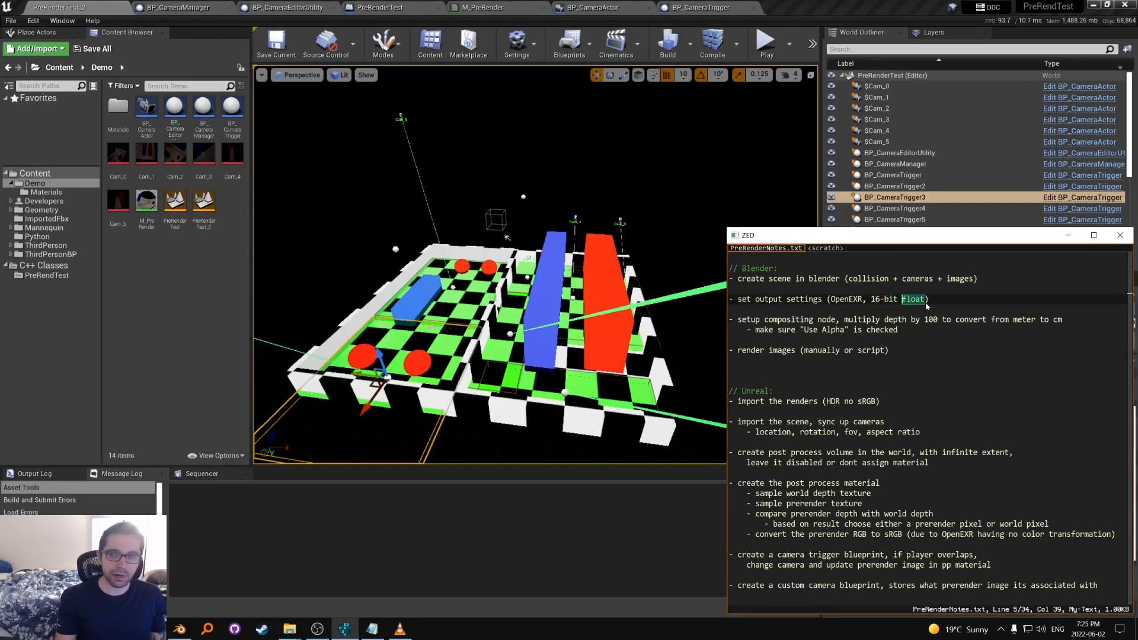
pyautogui.doubleClick(848, 299)
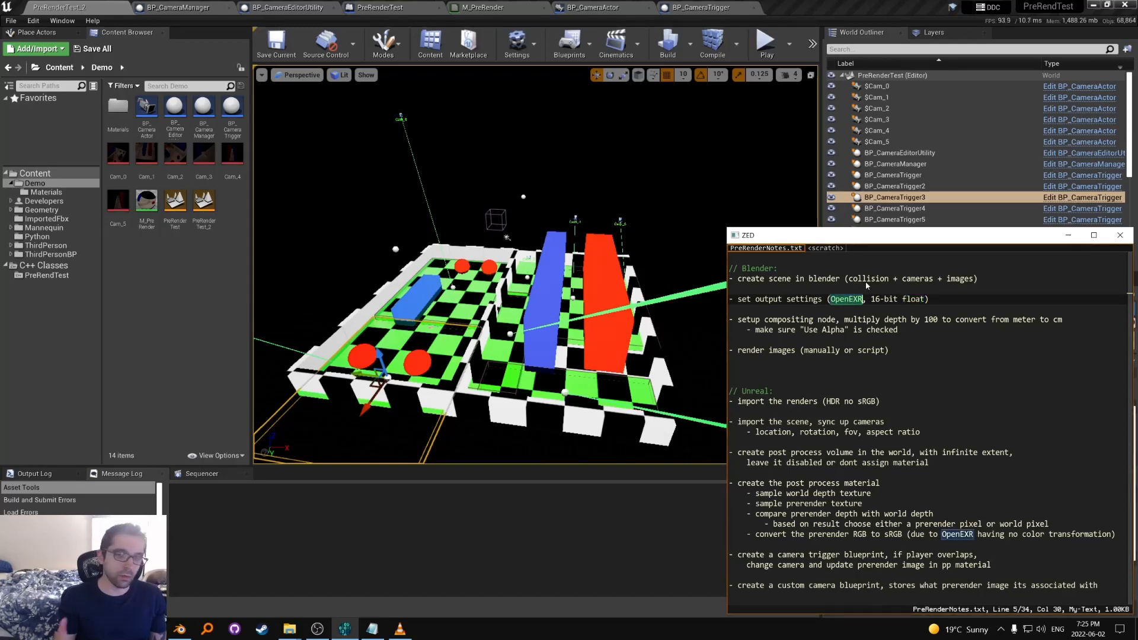
pyautogui.doubleClick(797, 320)
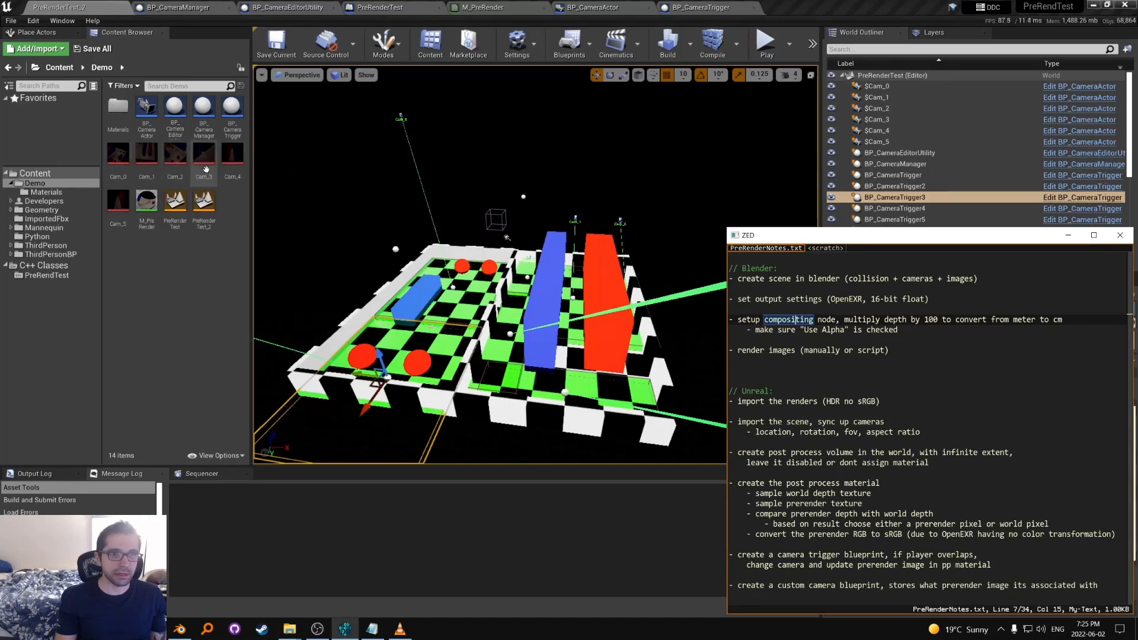
pyautogui.moveTo(240, 159)
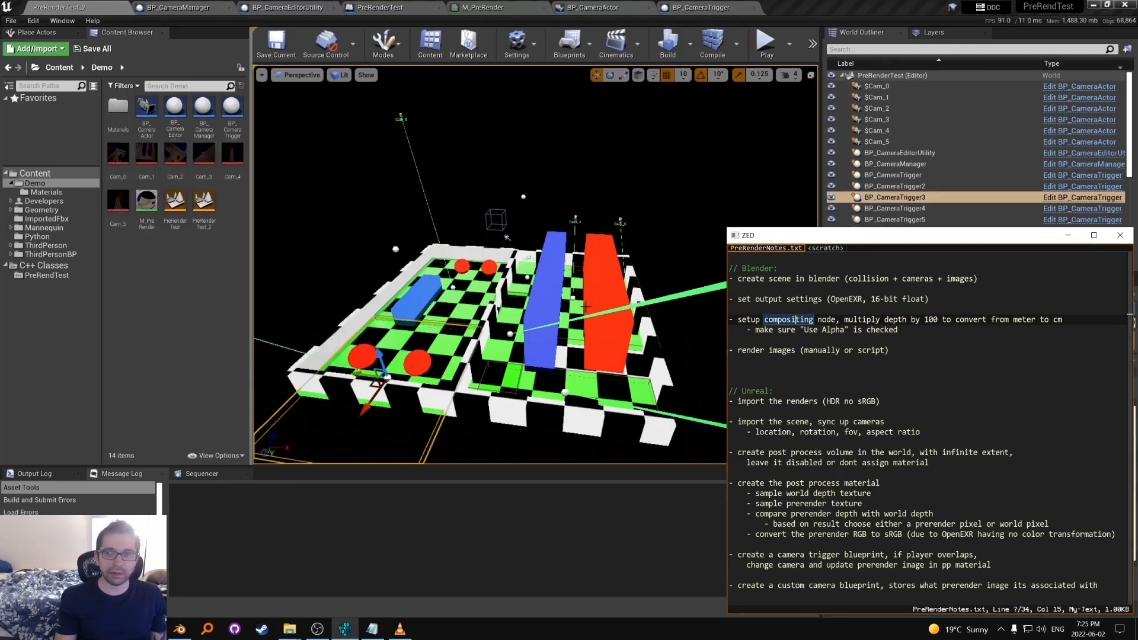
# Step: Examine the compositing note on checking "Use Alpha" and multiplying depth by 100 to convert from meters to cm
pyautogui.click(805, 331)
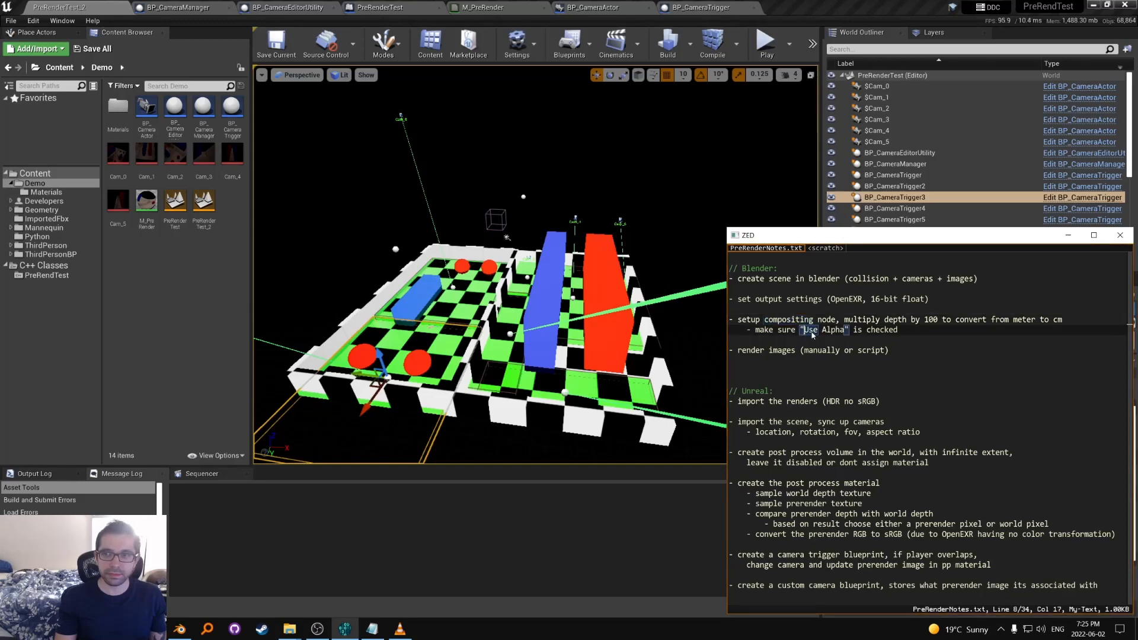
pyautogui.scroll(-1, 811, 334)
pyautogui.scroll(1, 821, 341)
pyautogui.moveTo(870, 330); pyautogui.dragTo(853, 319)
pyautogui.click(805, 329)
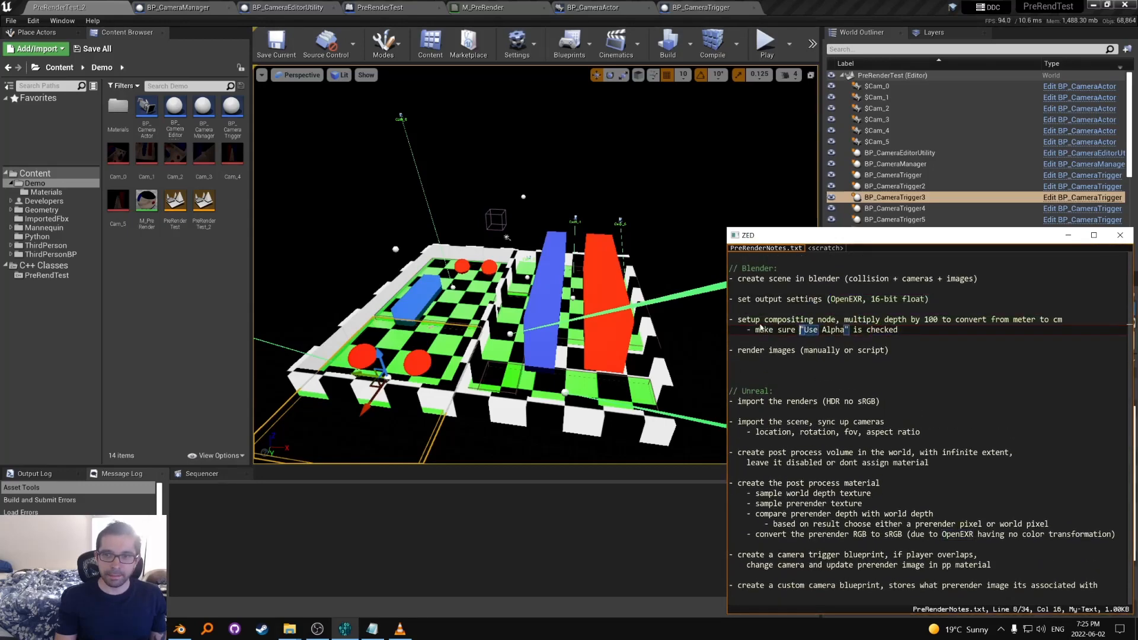
pyautogui.click(751, 320)
pyautogui.click(774, 320)
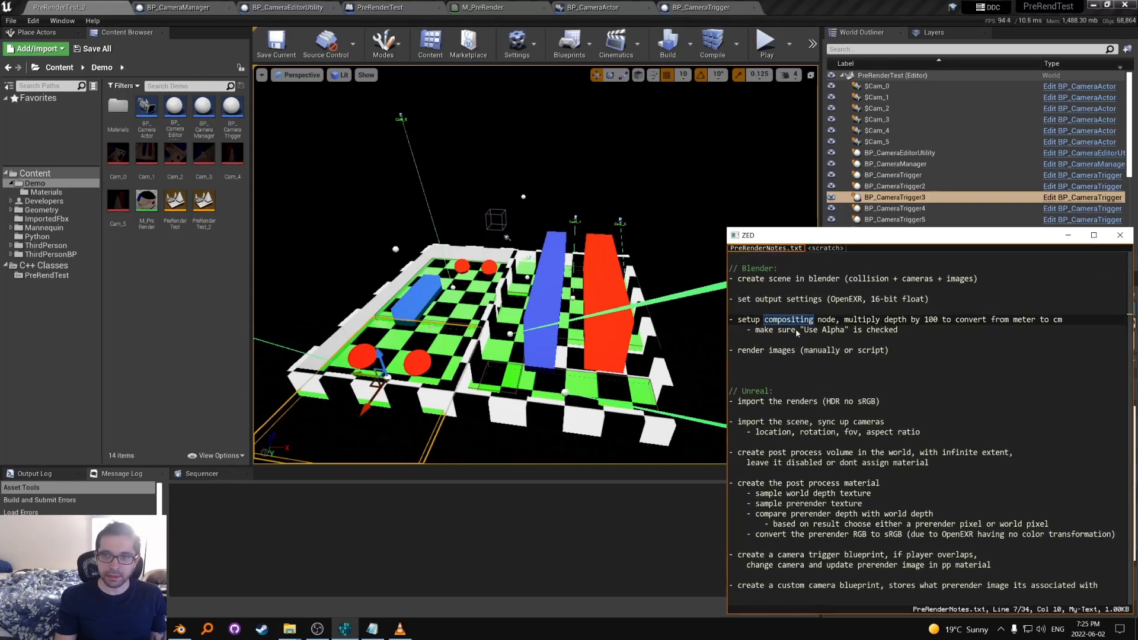
pyautogui.moveTo(915, 320); pyautogui.dragTo(952, 320)
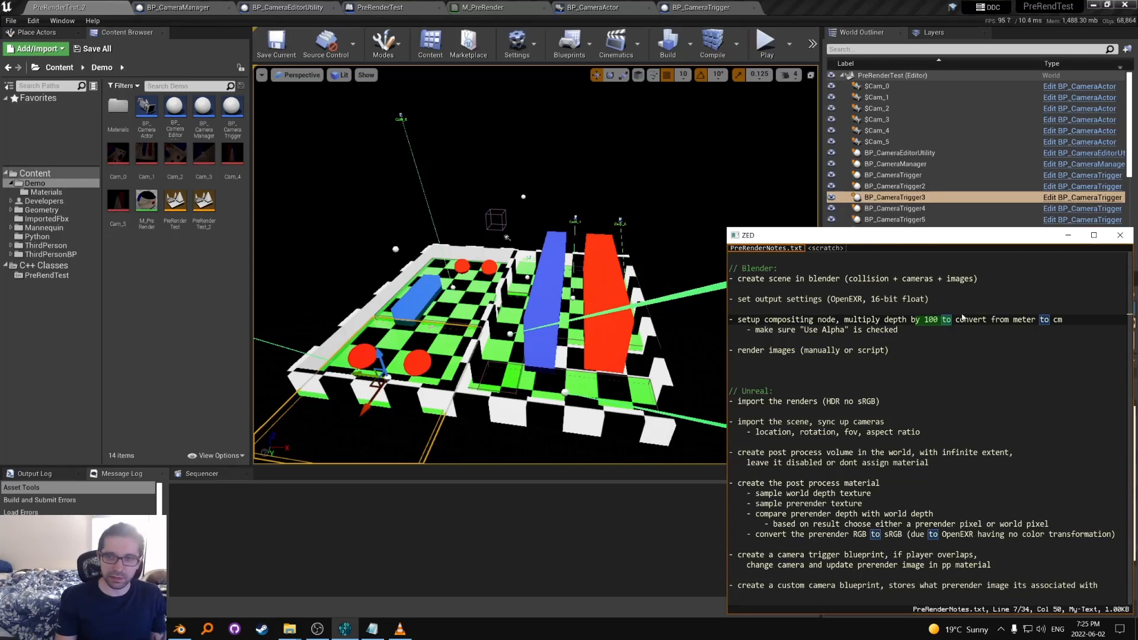
pyautogui.click(852, 372)
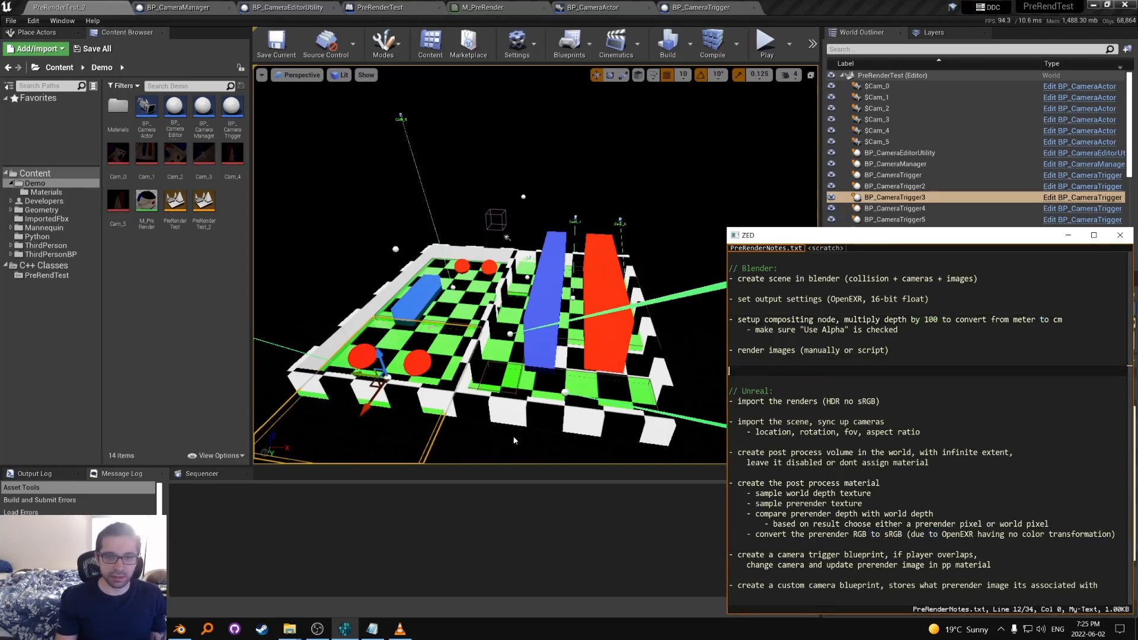
# Step: Switch to Blender and inspect the demo scene's level meshes, selecting the long blocks and the walled floor
pyautogui.click(179, 629)
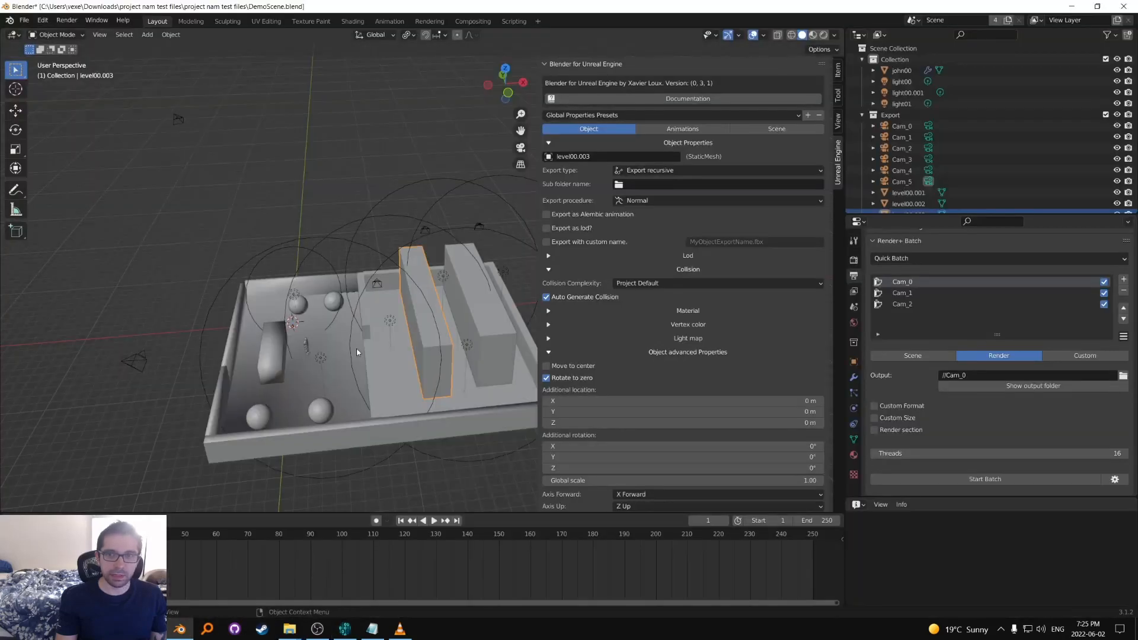
pyautogui.moveTo(357, 352); pyautogui.dragTo(426, 348, button='middle')
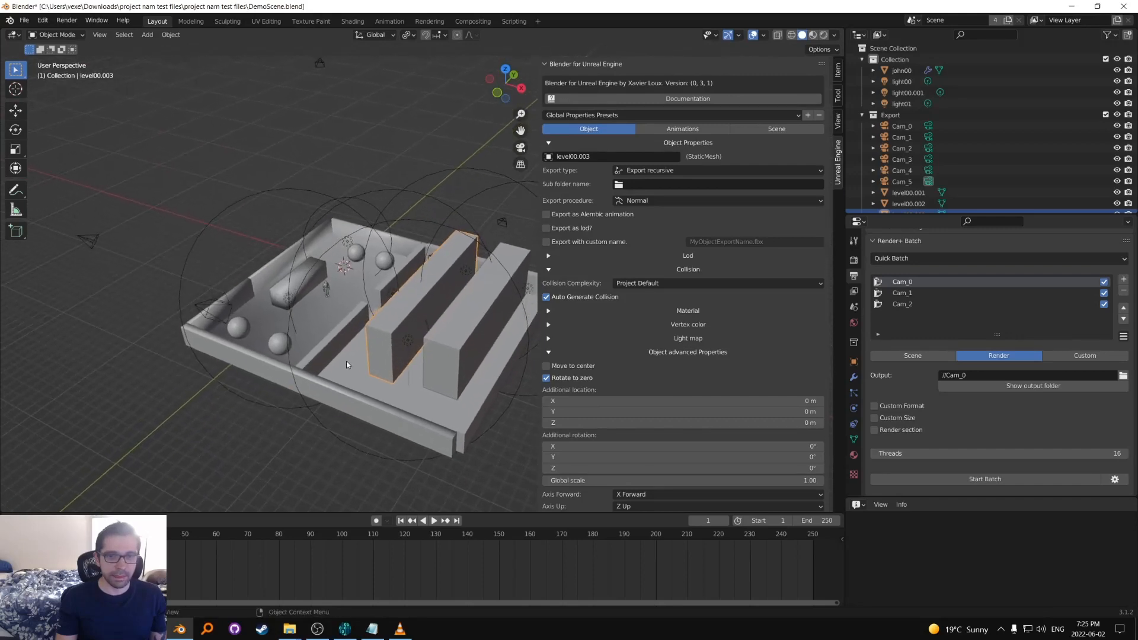
pyautogui.click(448, 346)
pyautogui.click(378, 354)
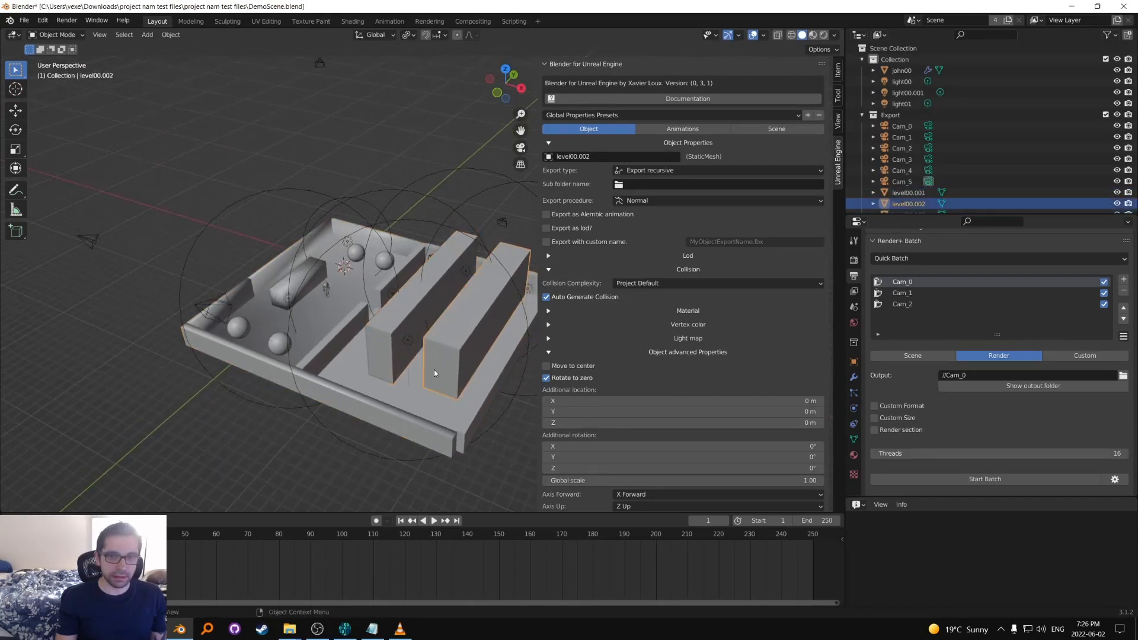
pyautogui.click(351, 371)
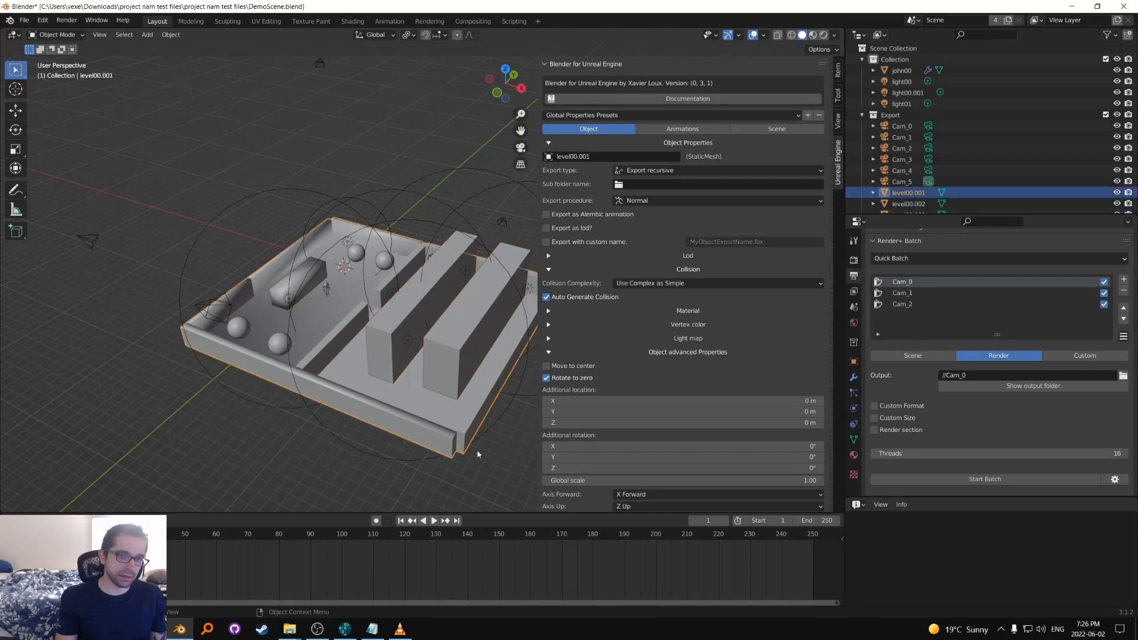
pyautogui.moveTo(440, 372); pyautogui.dragTo(412, 373, button='middle')
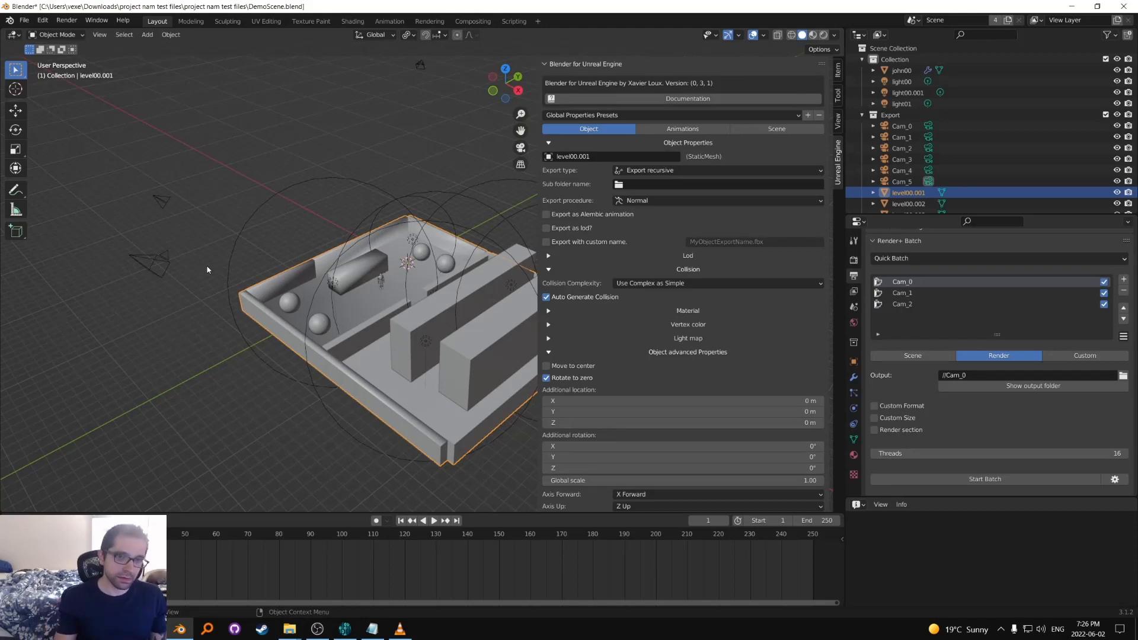
# Step: Inspect the scene's remaining objects by selecting Cam_1, the outer long block, Cam_2 and a light in turn
pyautogui.click(152, 252)
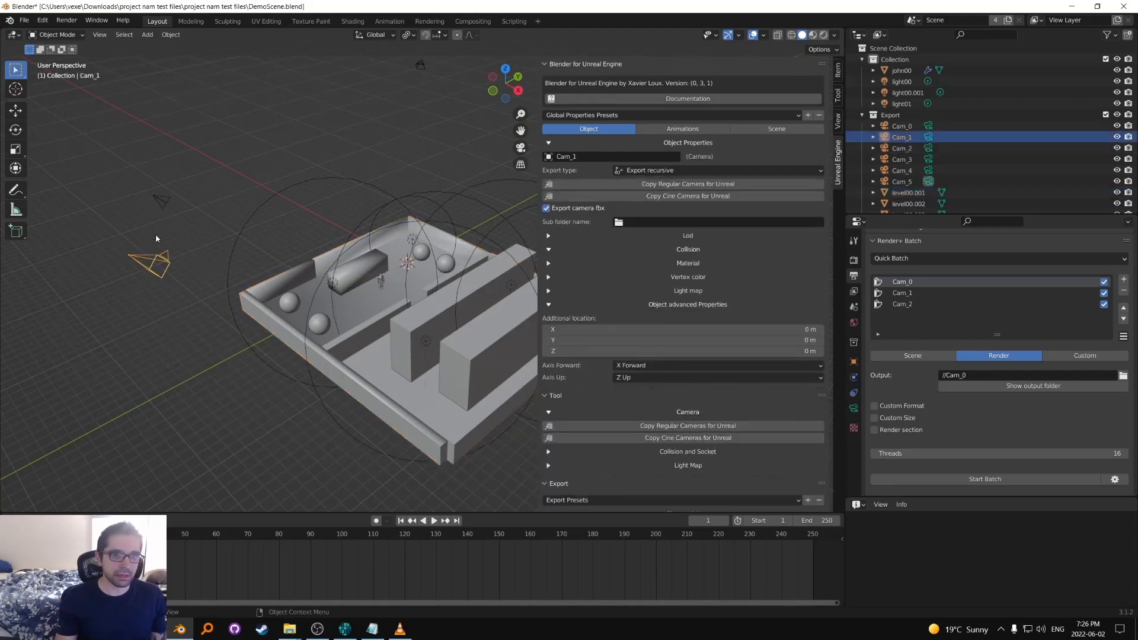
pyautogui.moveTo(320, 201)
pyautogui.mouseDown(button='middle')
pyautogui.moveTo(354, 195)
pyautogui.moveTo(343, 190)
pyautogui.moveTo(330, 211)
pyautogui.mouseUp(button='middle')
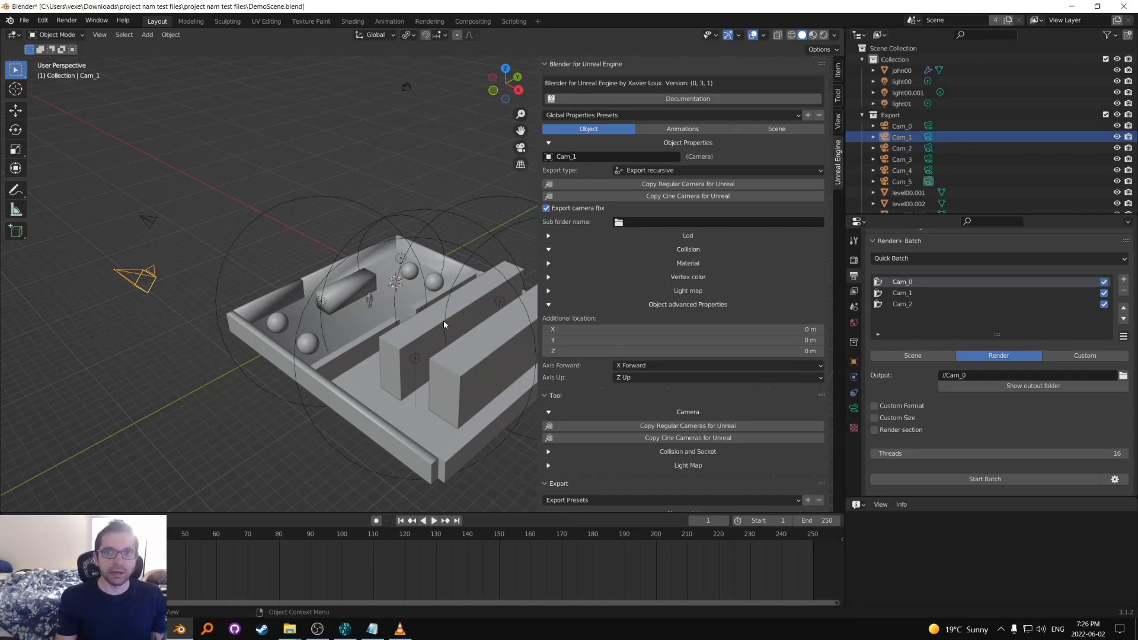
pyautogui.moveTo(292, 256); pyautogui.dragTo(341, 310, button='middle')
pyautogui.click(367, 362)
pyautogui.click(396, 355)
pyautogui.moveTo(382, 373); pyautogui.dragTo(275, 345, button='middle')
pyautogui.click(418, 359)
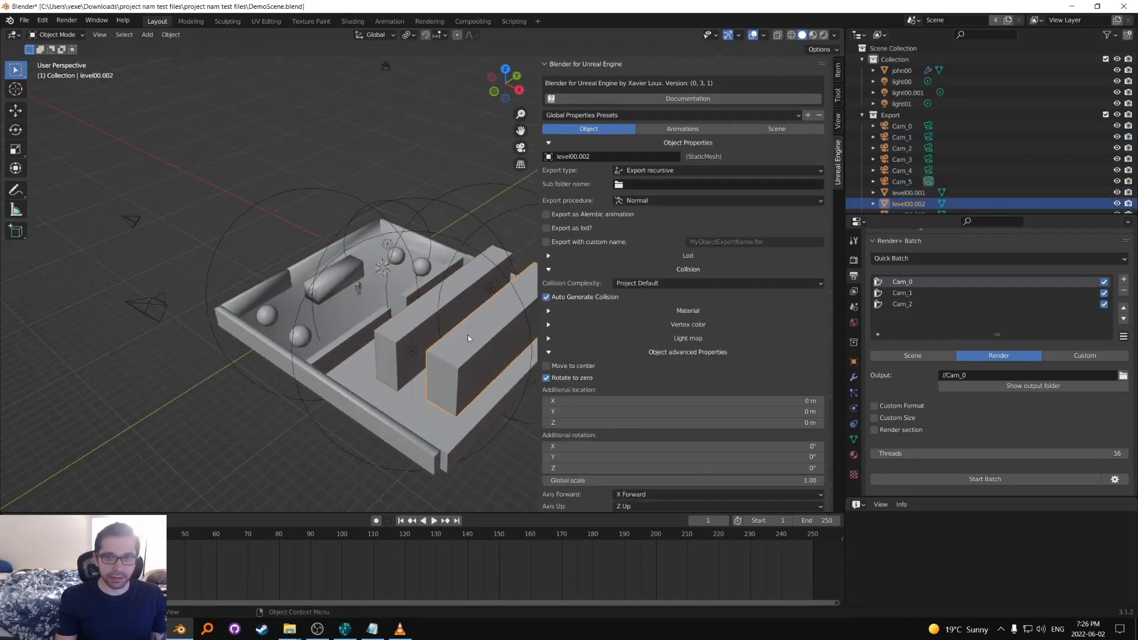
pyautogui.click(136, 221)
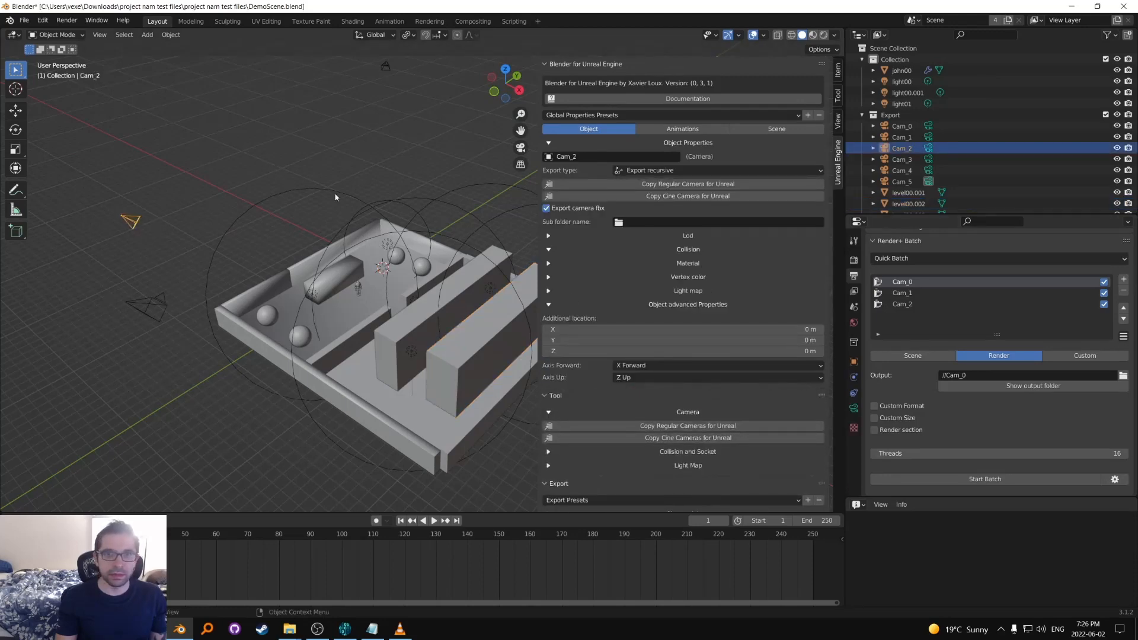
pyautogui.click(414, 299)
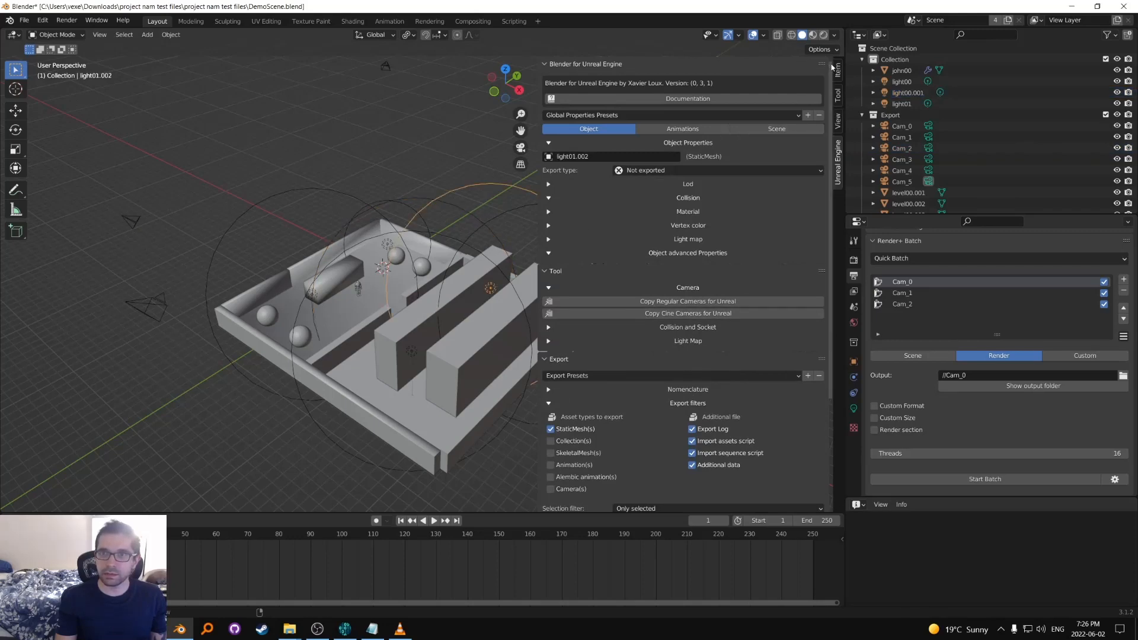
# Step: Collapse the Blender for Unreal Engine, Tool and Export sections of the add-on settings
pyautogui.click(600, 64)
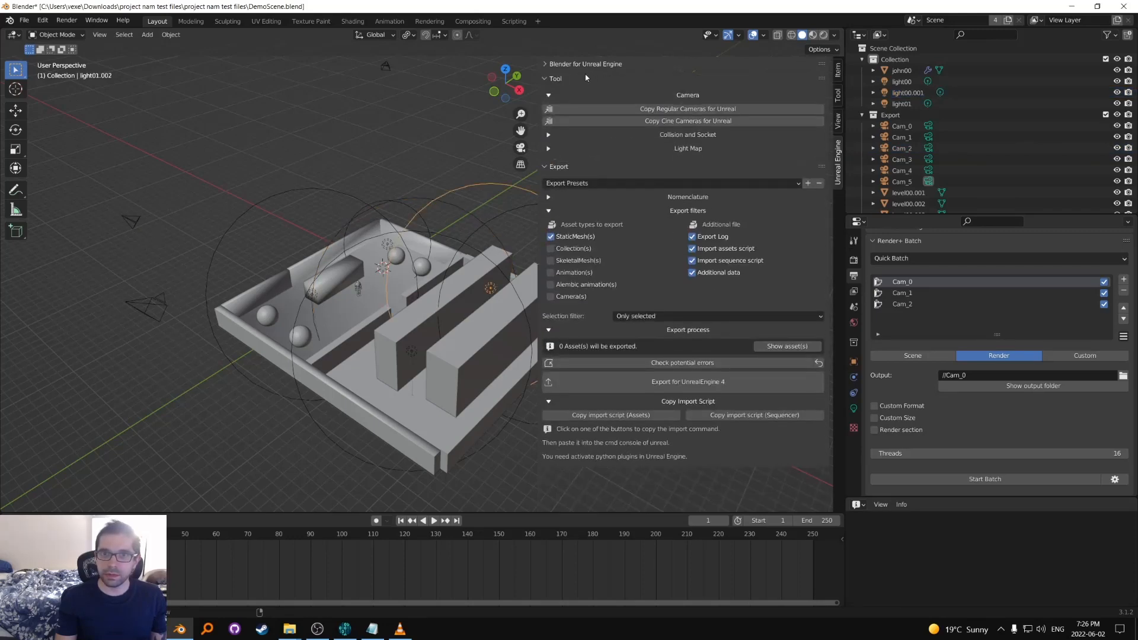
pyautogui.click(586, 78)
pyautogui.click(557, 93)
# Step: Review the render output properties and enter I:\UnrealProjects\PreRendTest\Content\Demo\ as the output path
pyautogui.scroll(3, 870, 347)
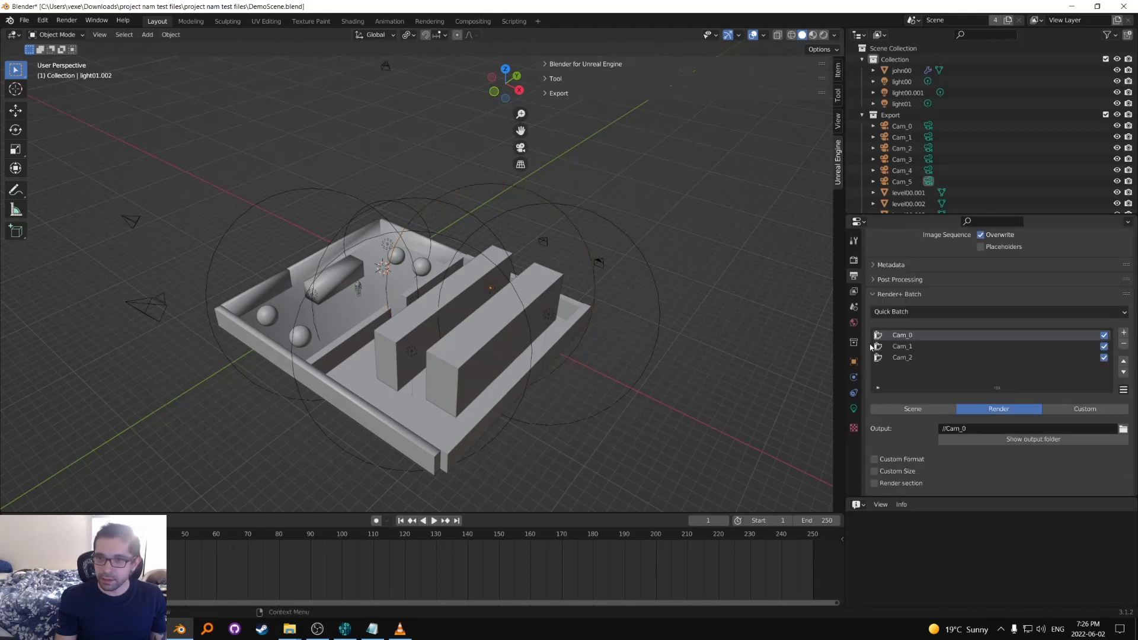
pyautogui.scroll(15, 929, 350)
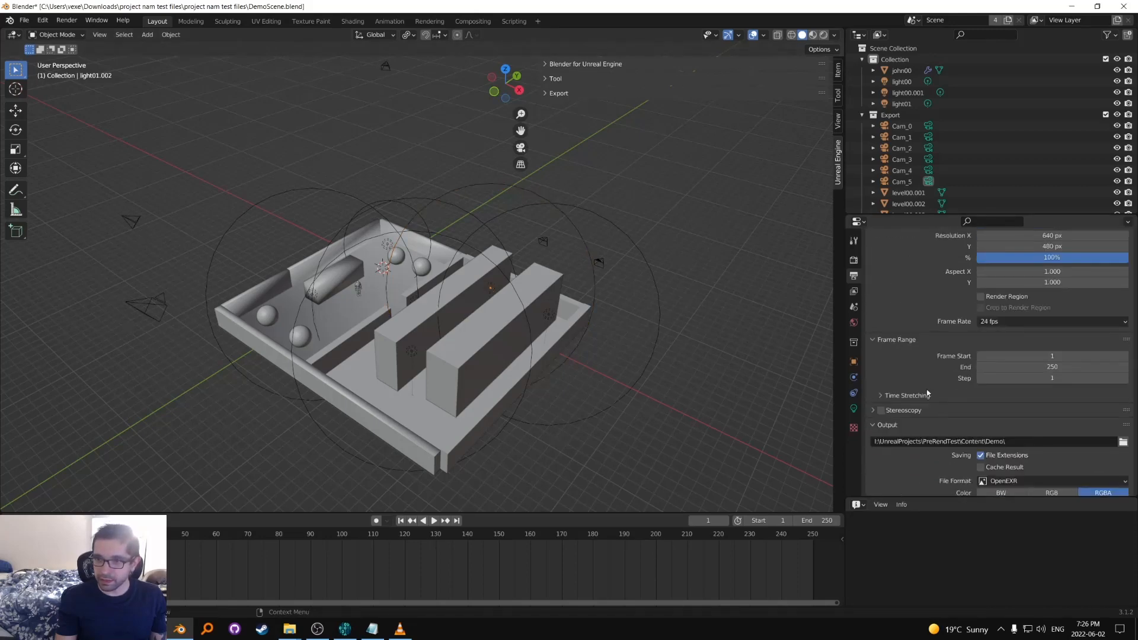
pyautogui.scroll(-3, 931, 397)
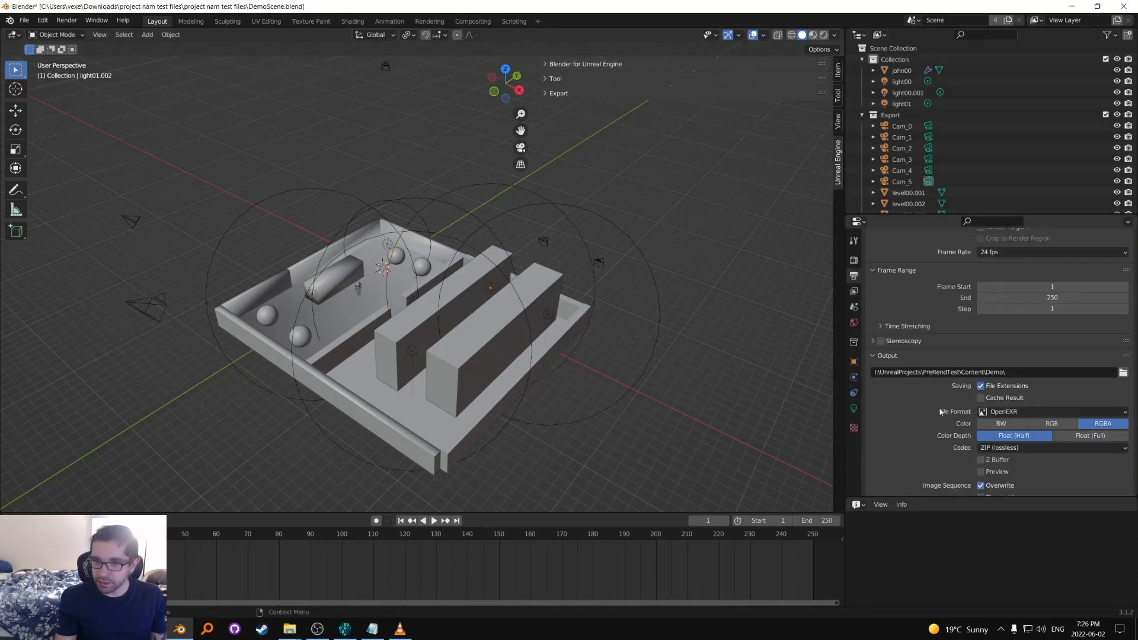
pyautogui.scroll(-3, 912, 385)
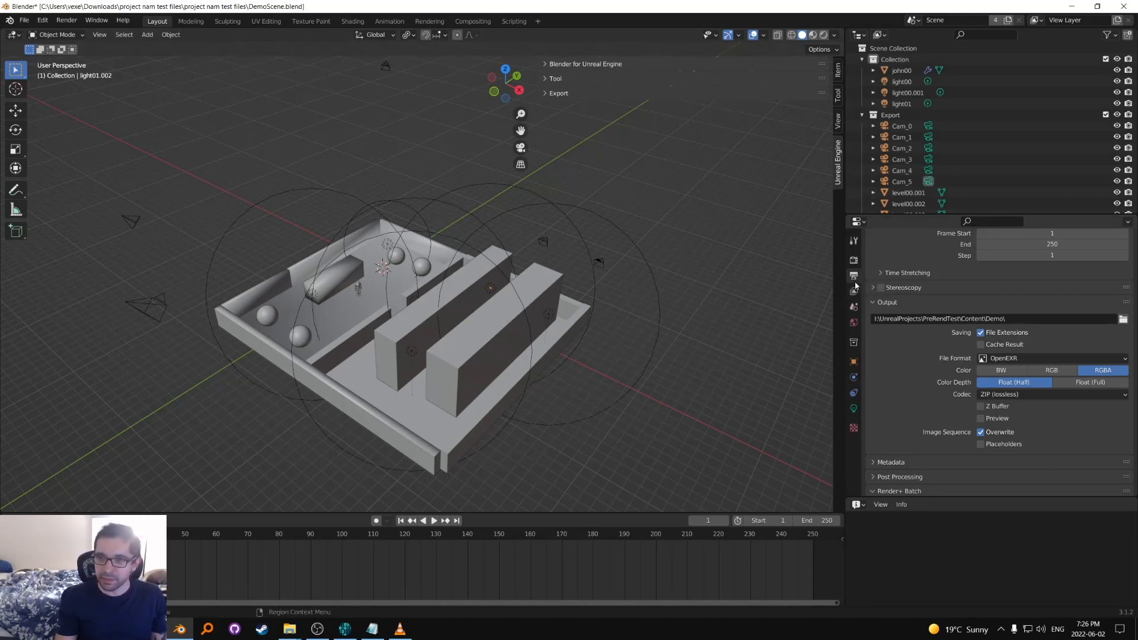
pyautogui.click(856, 281)
pyautogui.scroll(1, 1002, 394)
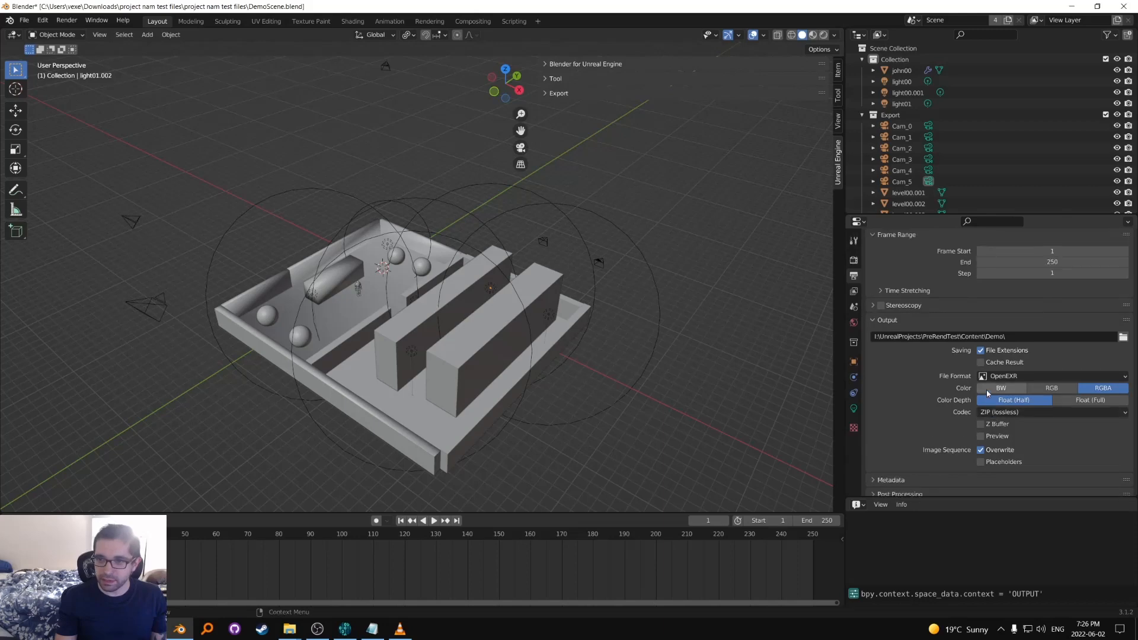
pyautogui.click(1016, 337)
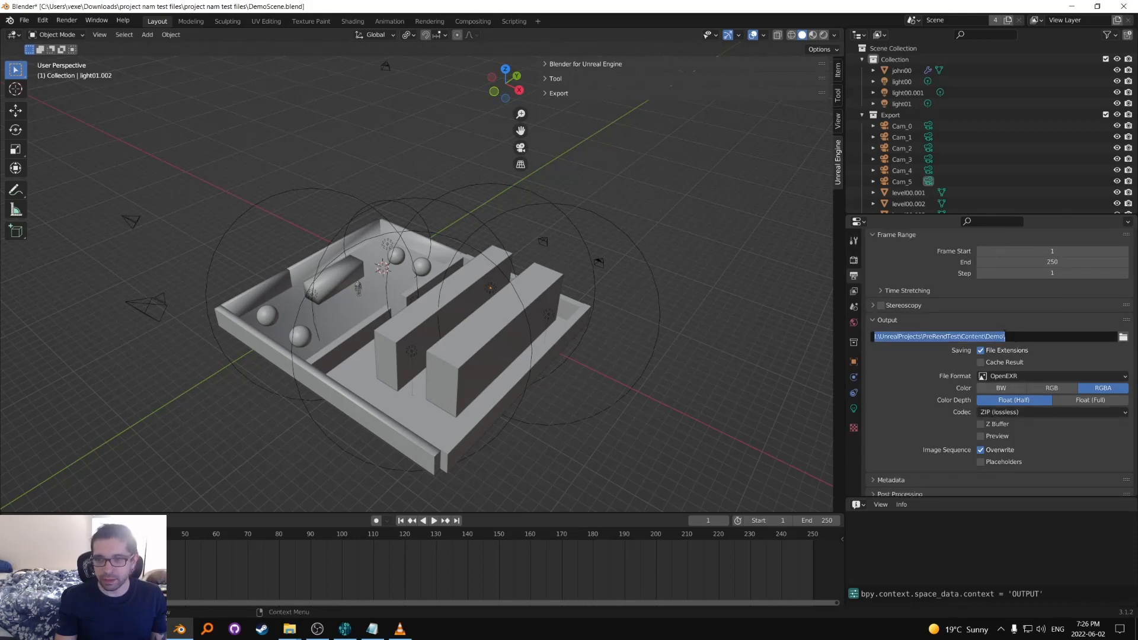
pyautogui.click(1009, 335)
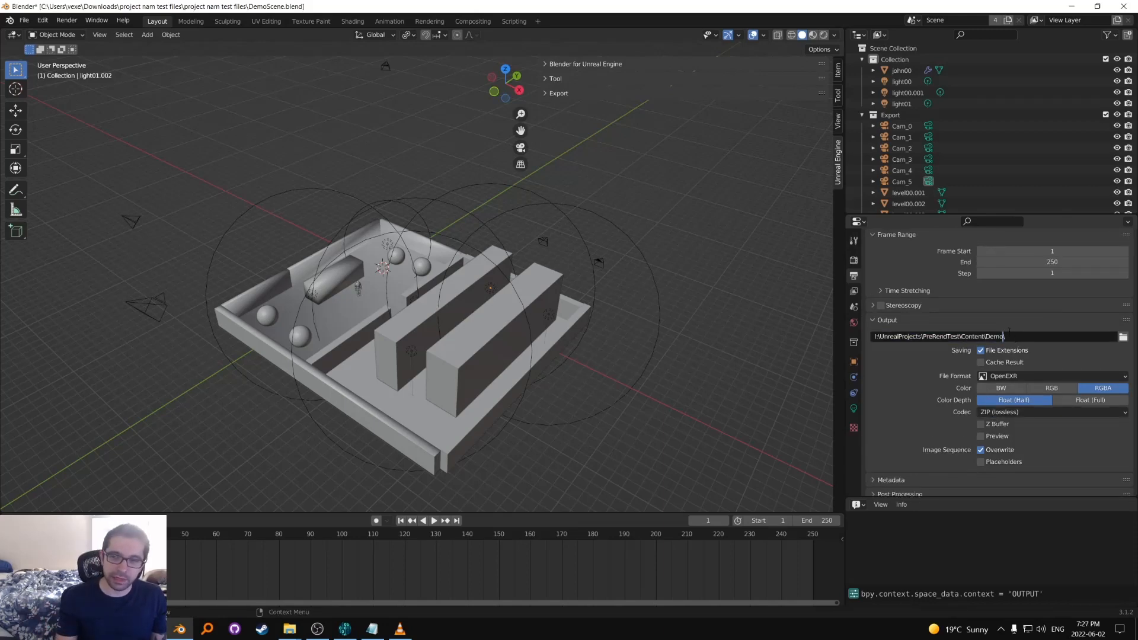
pyautogui.moveTo(1018, 335)
pyautogui.mouseDown()
pyautogui.moveTo(873, 336)
pyautogui.moveTo(1014, 336)
pyautogui.mouseUp()
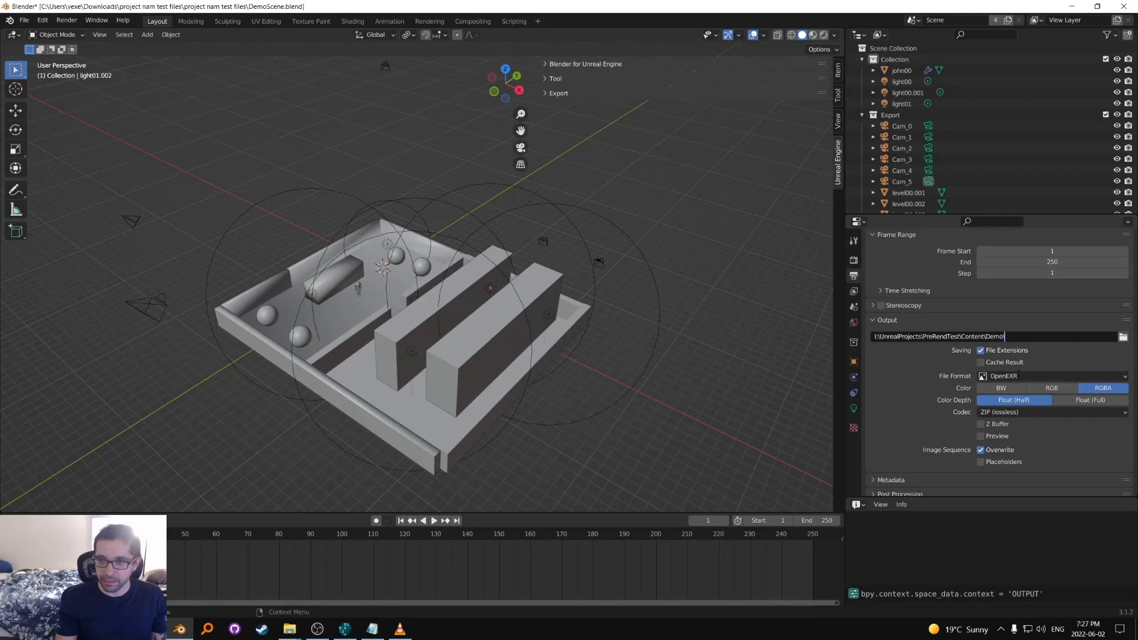
# Step: Set the render output file format to OpenEXR with a color depth of Float (Half)
pyautogui.click(1023, 376)
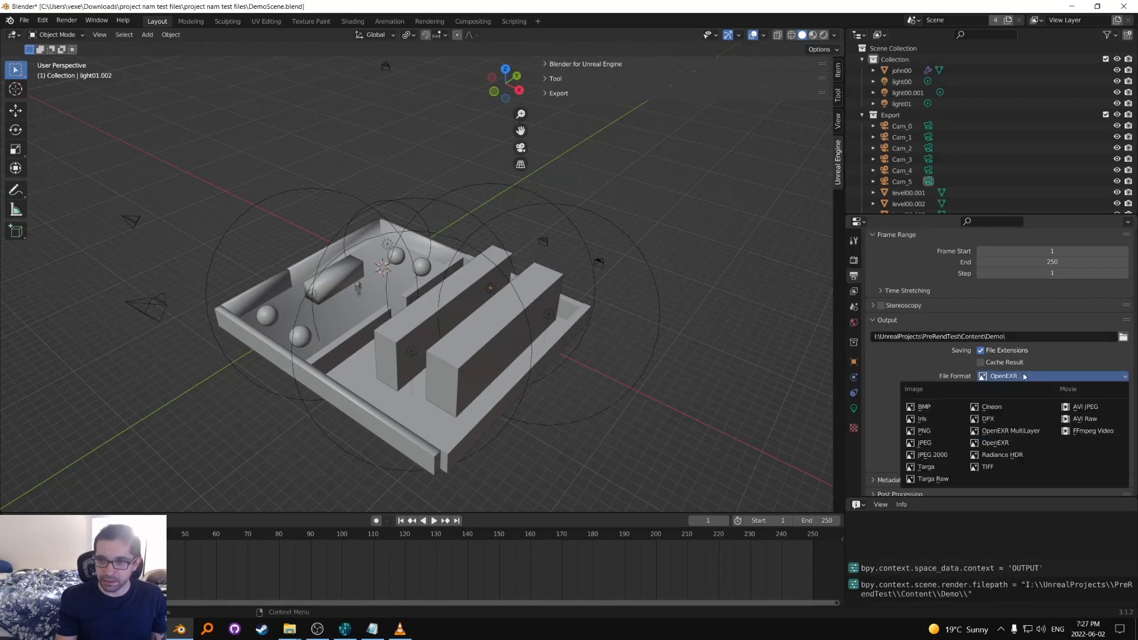
pyautogui.click(979, 442)
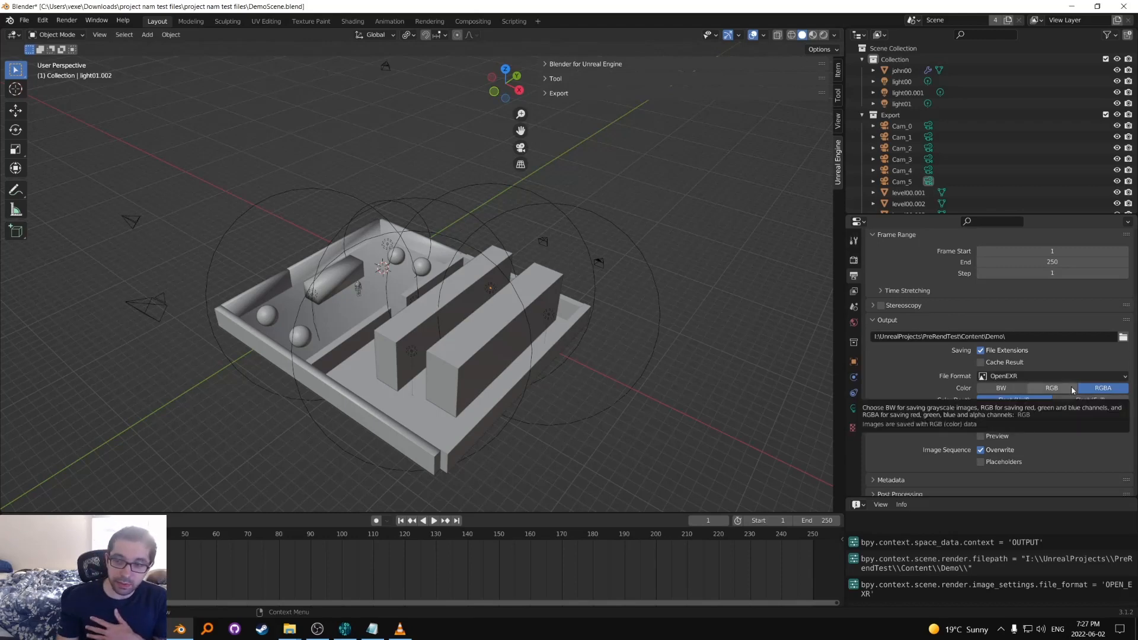
pyautogui.click(1036, 401)
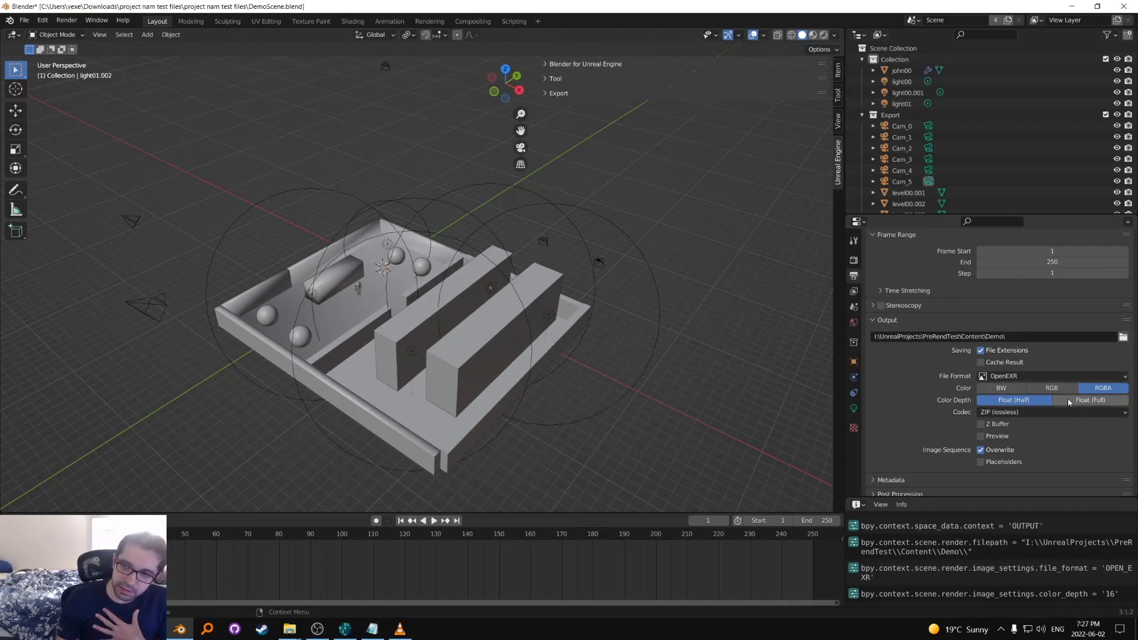
# Step: Try Float (Full) as the output color depth and switch back to Float (Half)
pyautogui.click(1070, 403)
pyautogui.click(1024, 401)
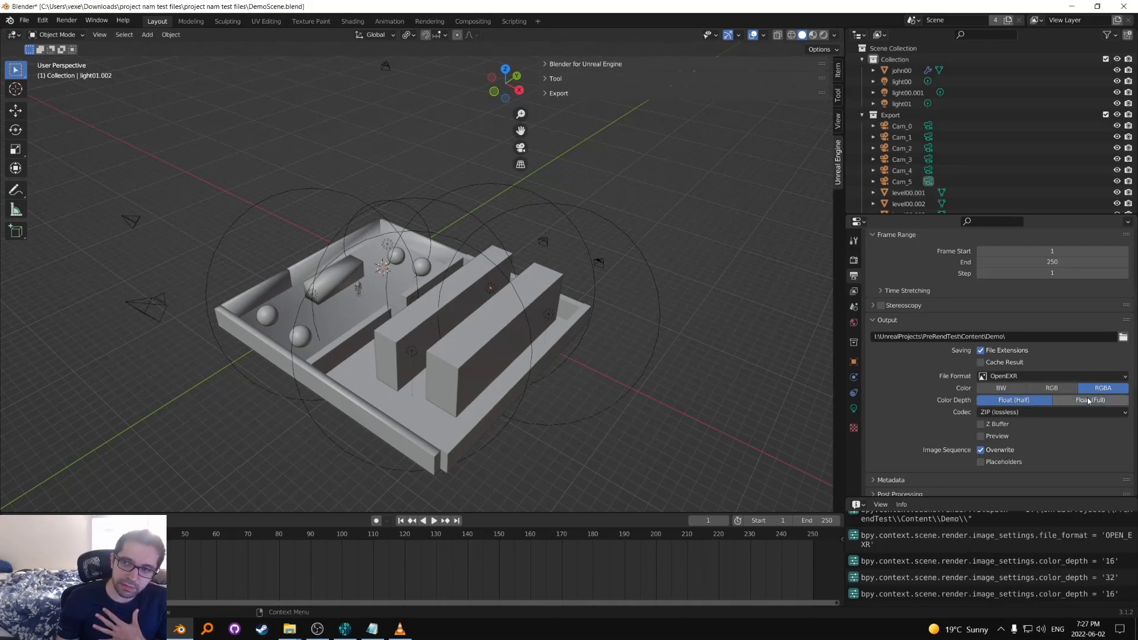
pyautogui.click(1067, 402)
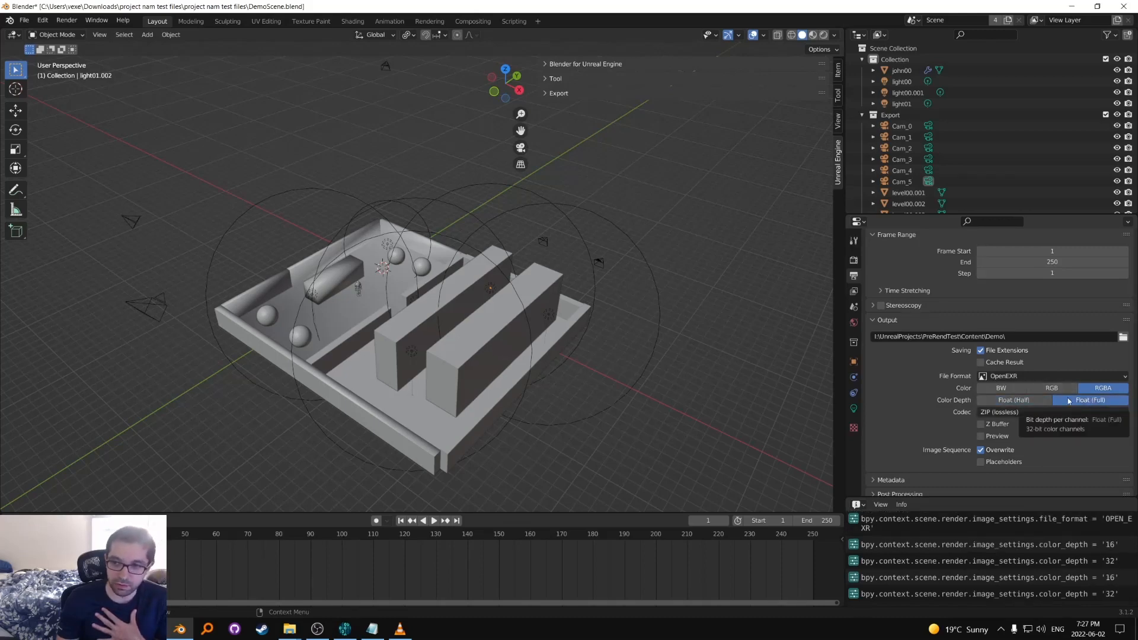
pyautogui.click(1013, 401)
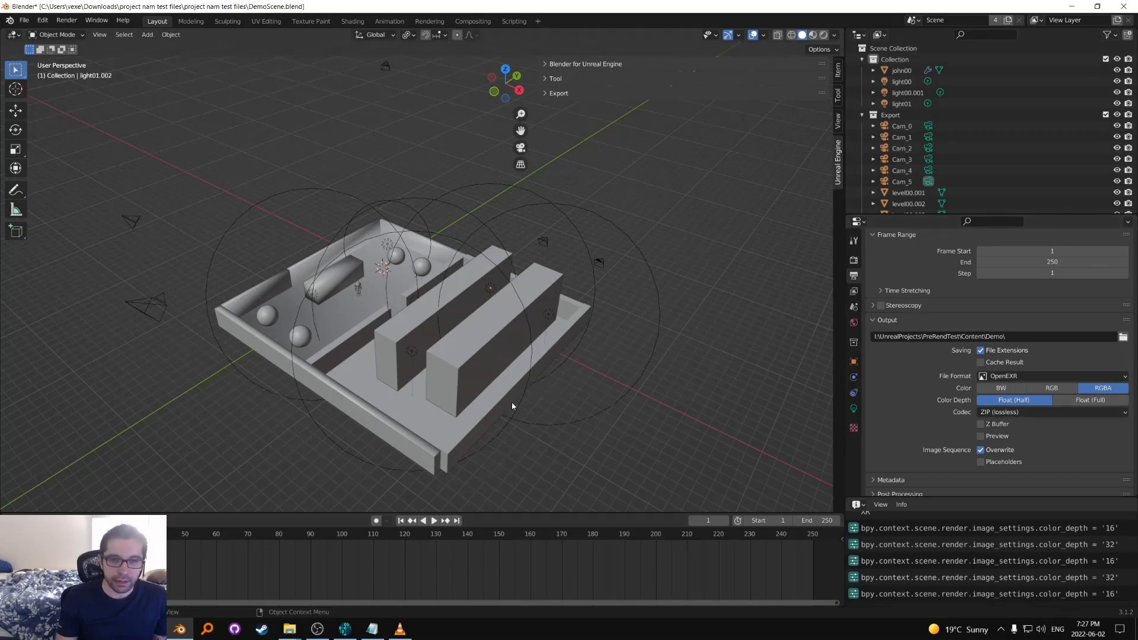
pyautogui.moveTo(512, 406); pyautogui.dragTo(450, 365, button='middle')
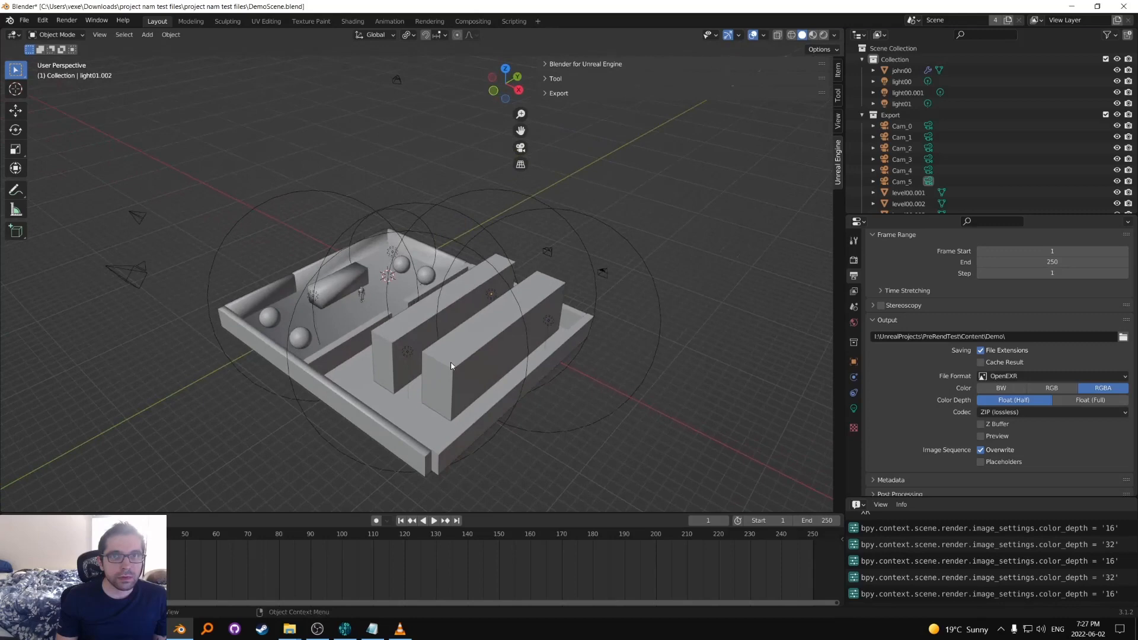
# Step: Open the compositing node tree and slightly reposition the Render Layers node beside the Multiply node
pyautogui.click(481, 21)
pyautogui.press('Home')
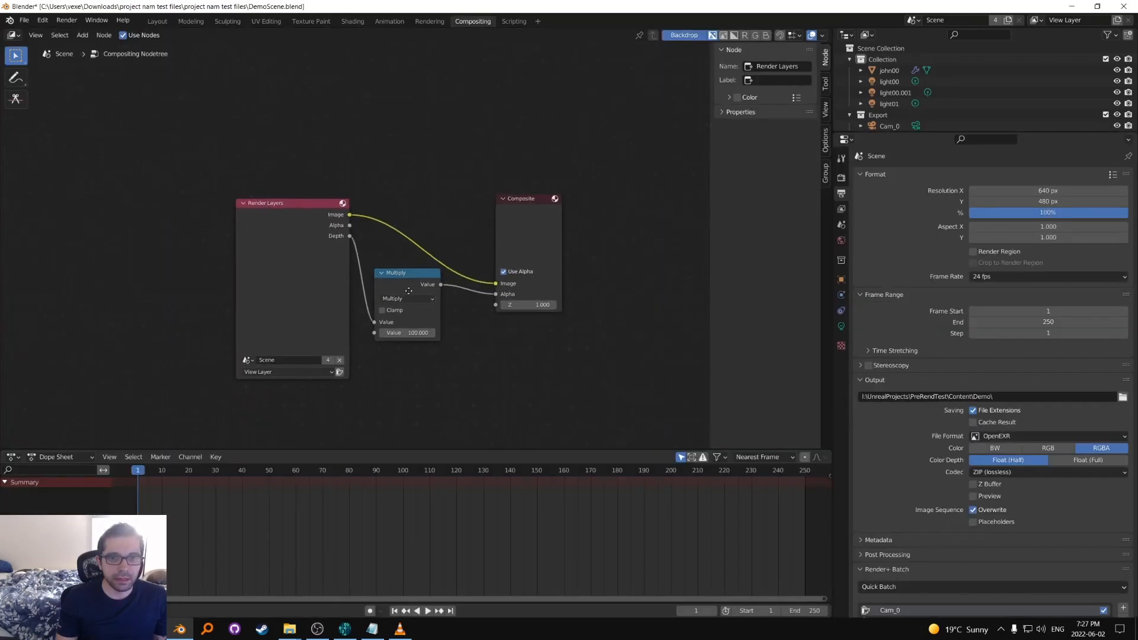
pyautogui.moveTo(392, 246); pyautogui.dragTo(355, 235, button='middle')
pyautogui.scroll(1, 414, 262)
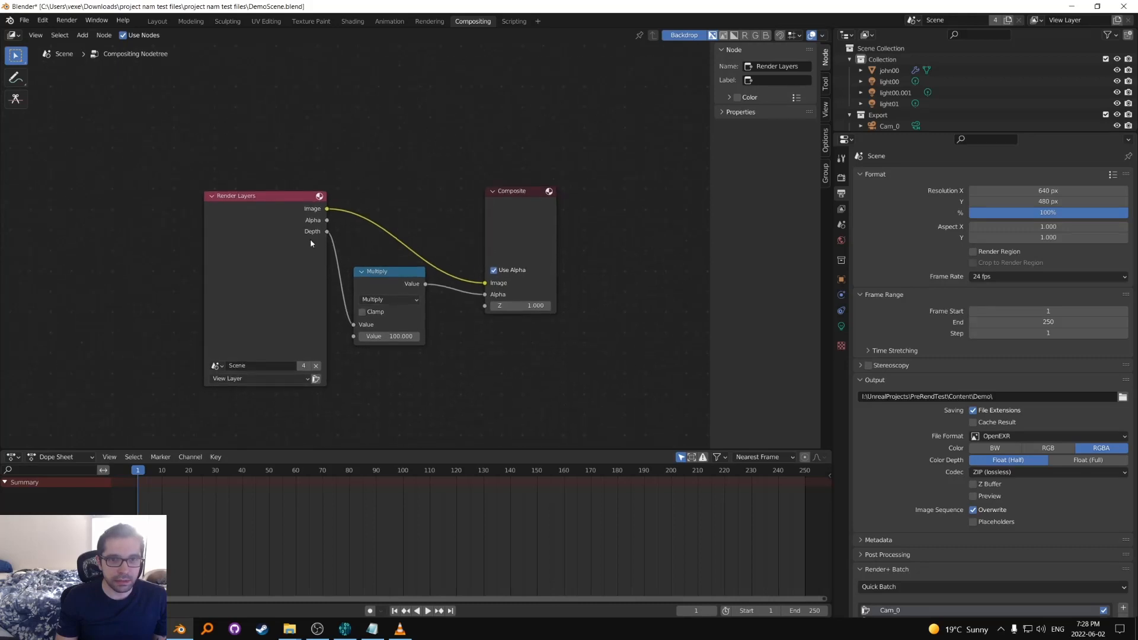
pyautogui.moveTo(308, 240); pyautogui.dragTo(296, 241)
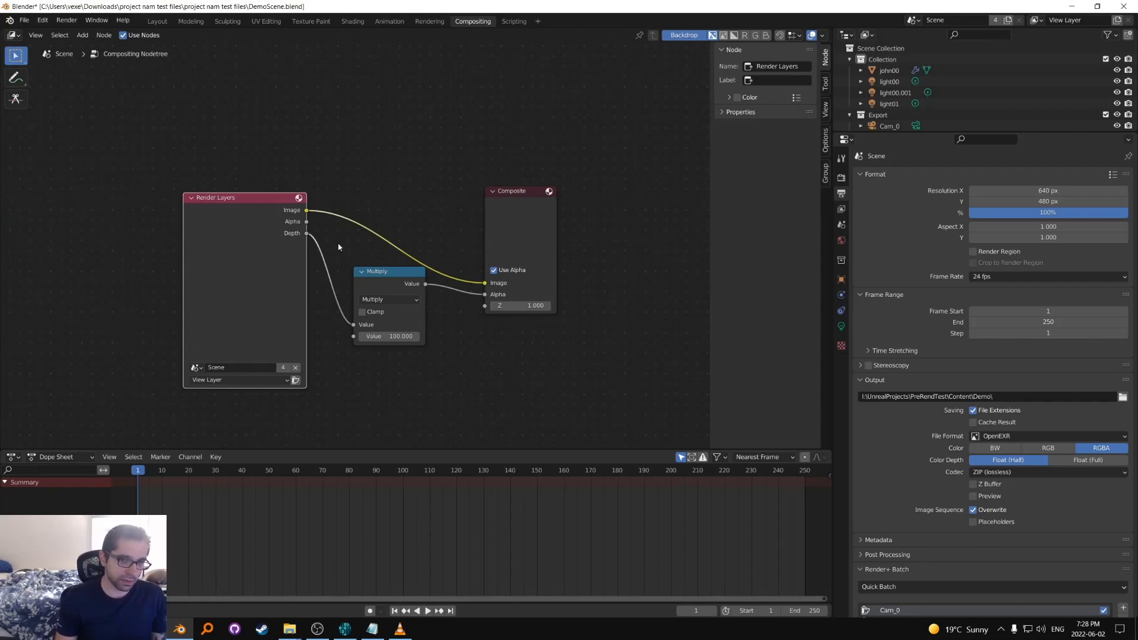
pyautogui.moveTo(282, 272)
pyautogui.mouseDown()
pyautogui.moveTo(302, 251)
pyautogui.moveTo(299, 265)
pyautogui.mouseUp()
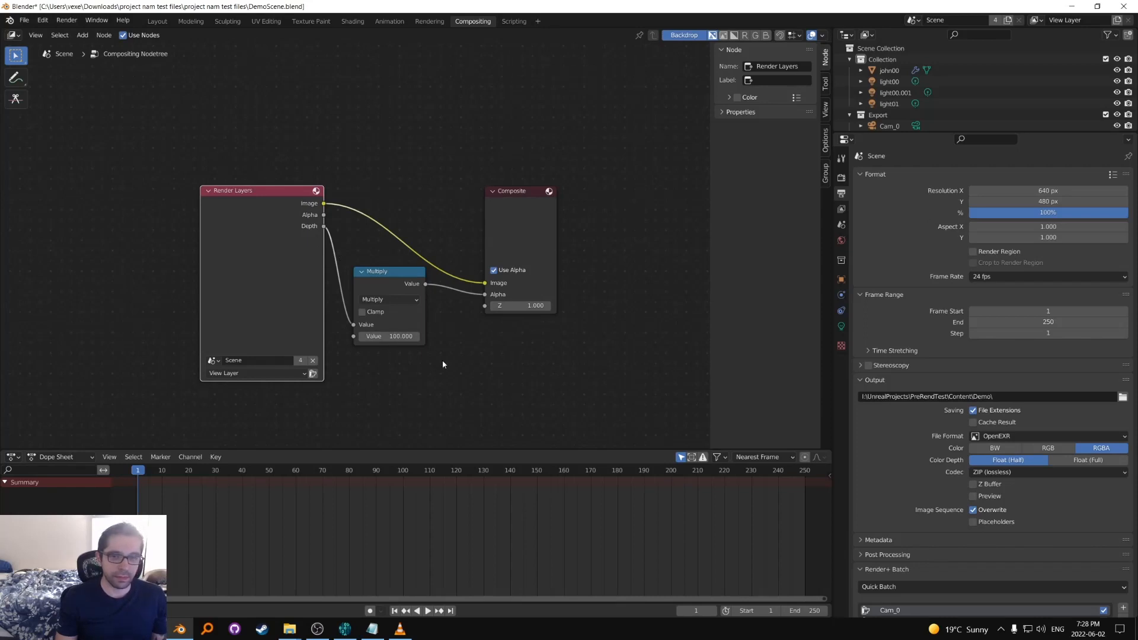
pyautogui.moveTo(413, 319); pyautogui.dragTo(415, 318)
pyautogui.moveTo(246, 293)
pyautogui.mouseDown()
pyautogui.moveTo(241, 315)
pyautogui.moveTo(253, 300)
pyautogui.mouseUp()
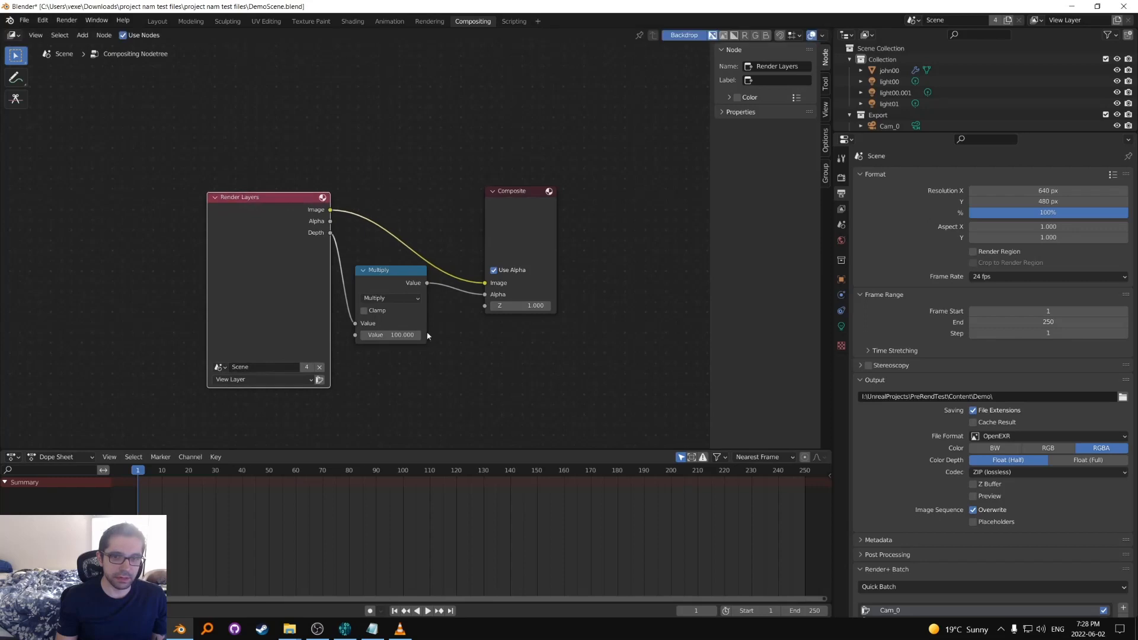
# Step: Toggle the Multiply node's Clamp option on and off, and shift the Multiply and Composite nodes slightly
pyautogui.moveTo(413, 324); pyautogui.dragTo(409, 326)
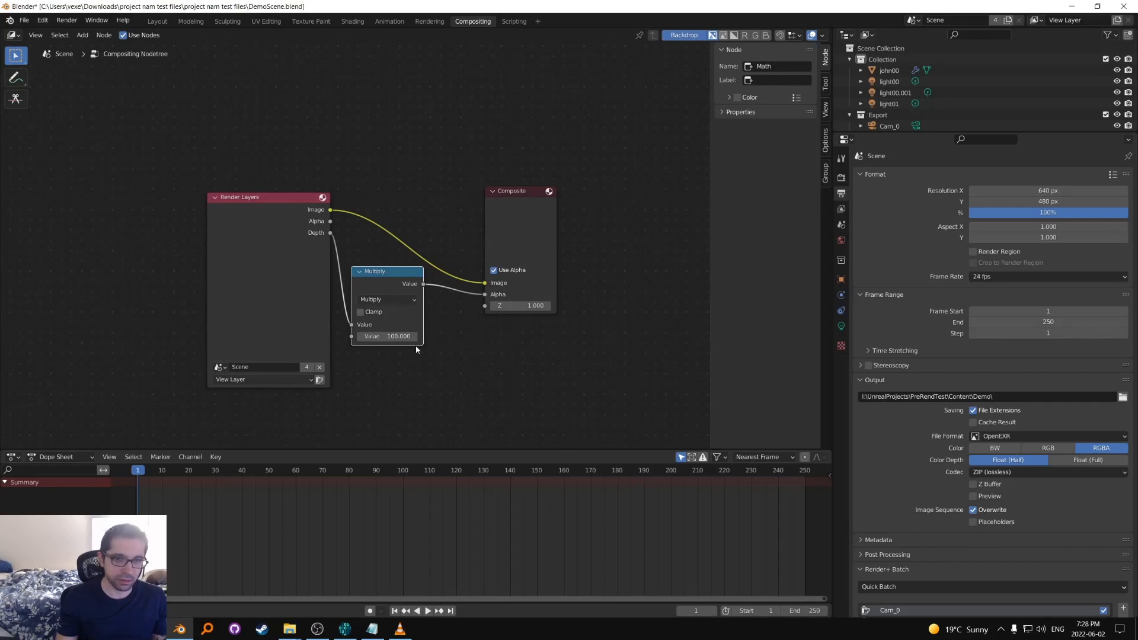
pyautogui.click(418, 312)
pyautogui.click(402, 312)
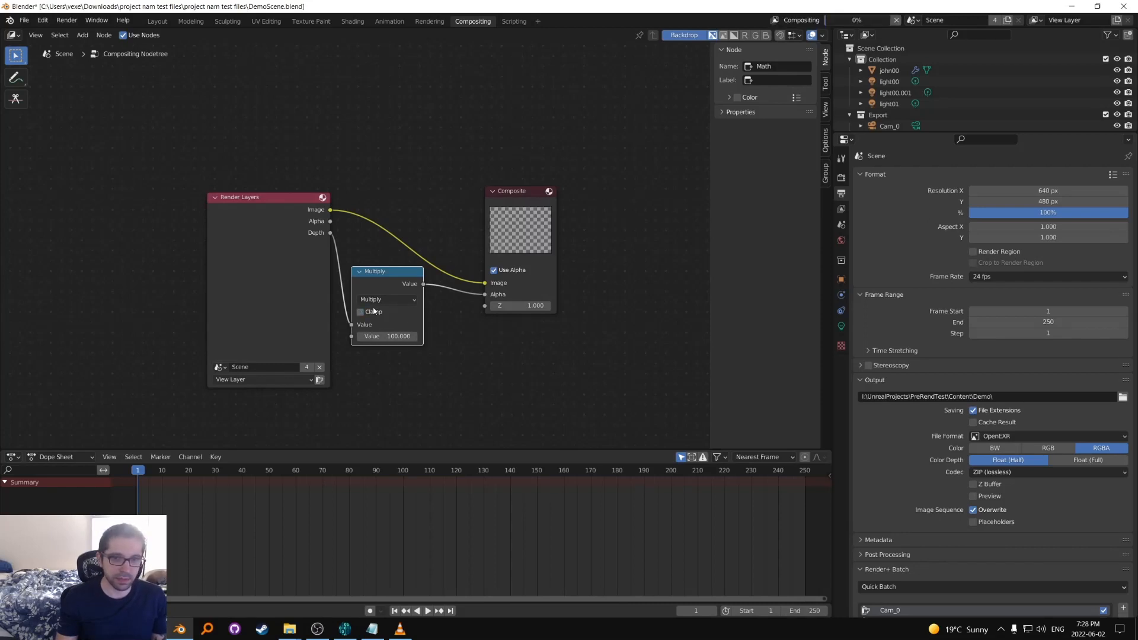
pyautogui.moveTo(381, 276); pyautogui.dragTo(384, 274)
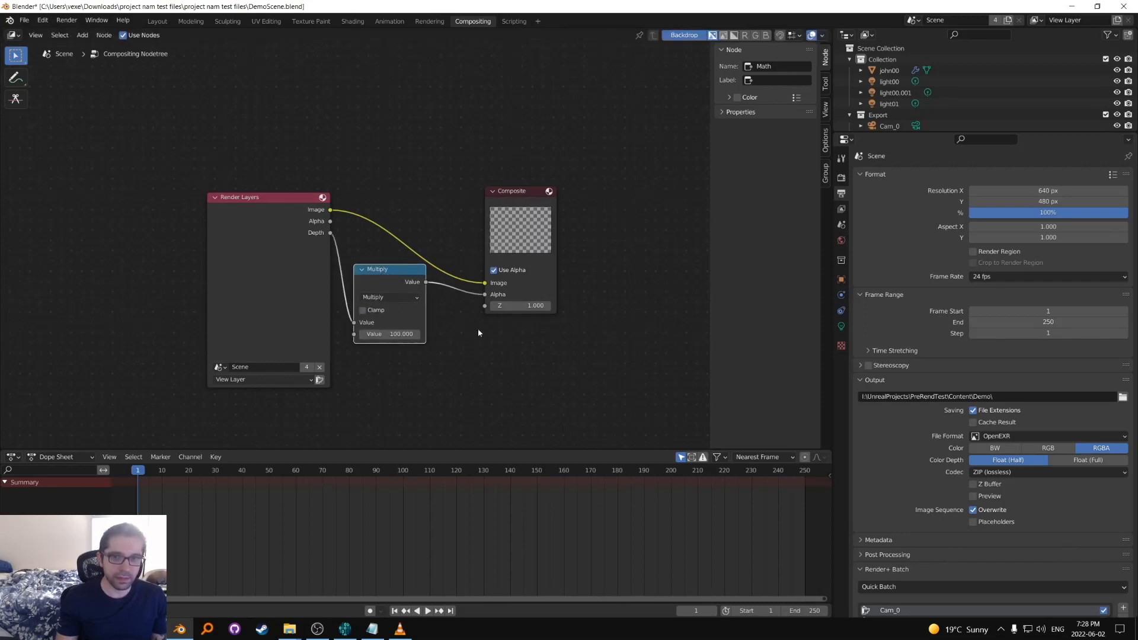
pyautogui.moveTo(505, 222); pyautogui.dragTo(496, 220)
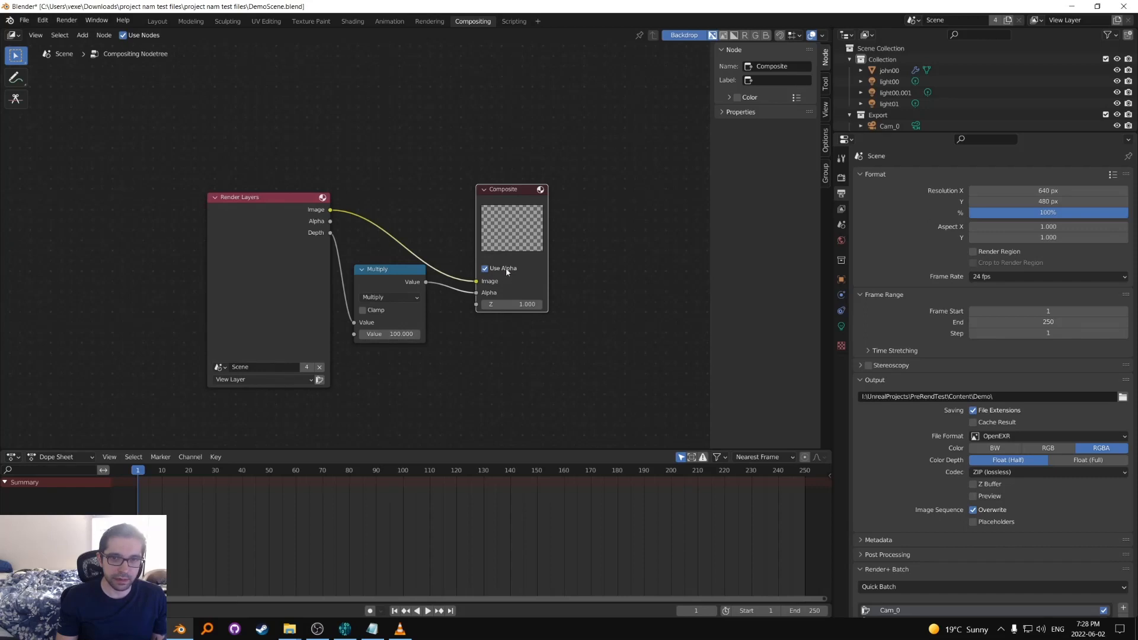
pyautogui.moveTo(542, 402); pyautogui.dragTo(556, 399, button='middle')
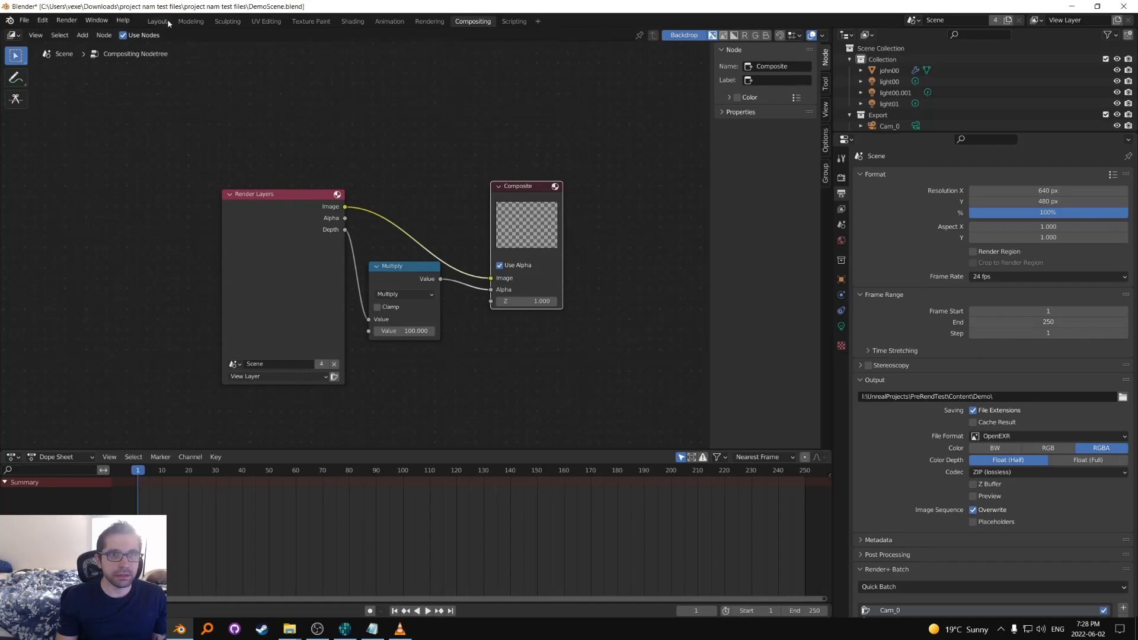
# Step: Return to the Layout workspace and select the camera Cam_1 at the outer corner of the level
pyautogui.click(192, 23)
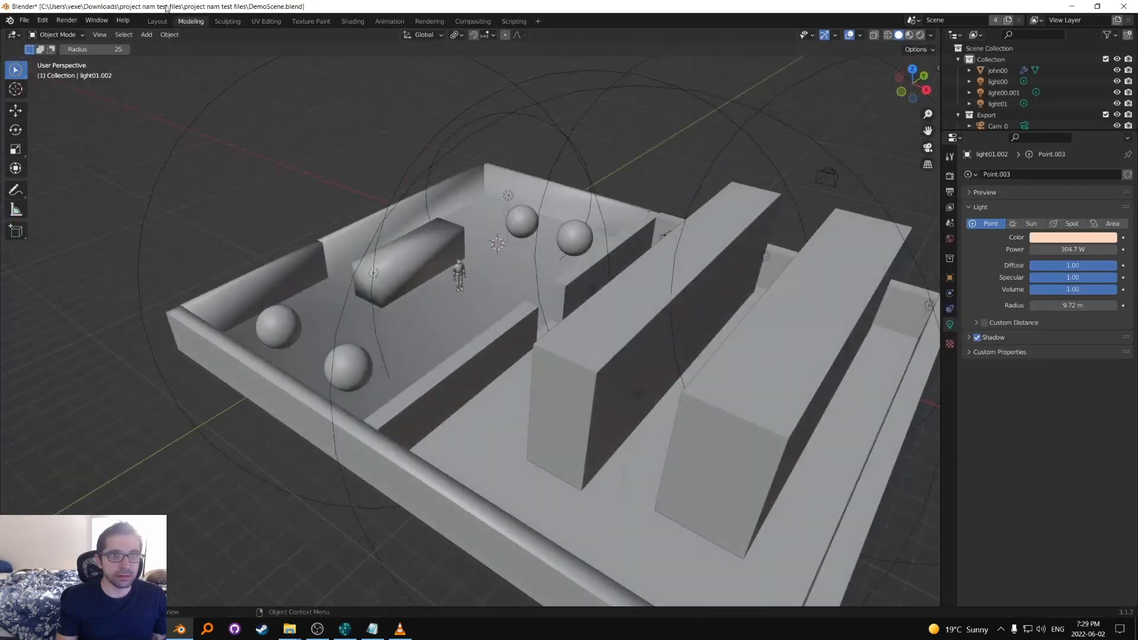
pyautogui.click(159, 22)
pyautogui.click(314, 288)
pyautogui.moveTo(329, 343); pyautogui.dragTo(345, 347, button='middle')
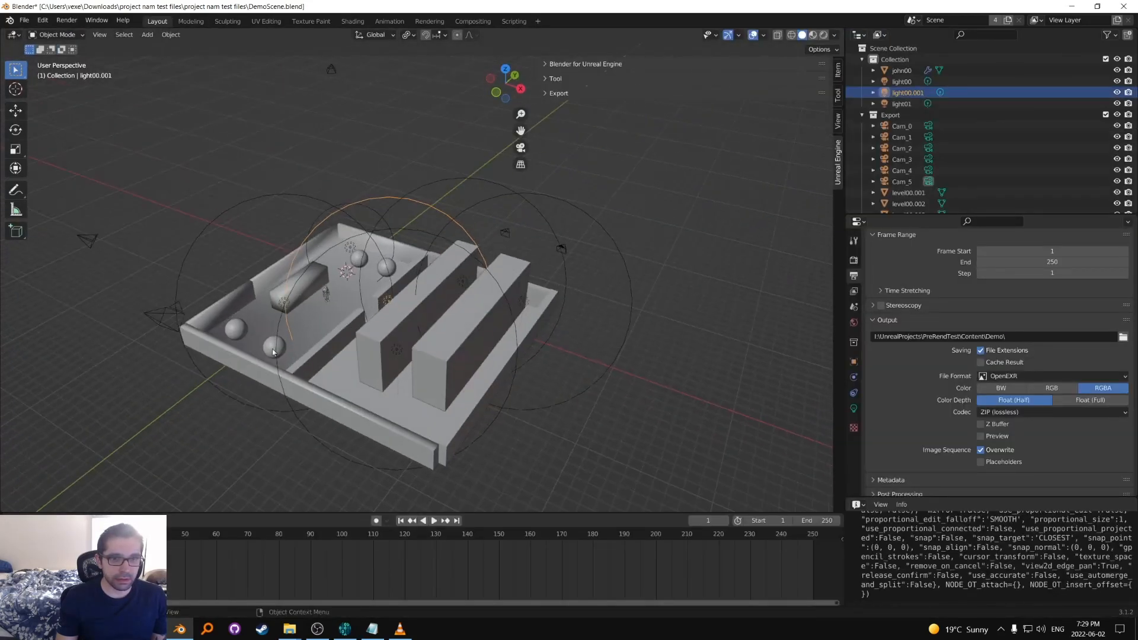
pyautogui.click(176, 323)
pyautogui.click(167, 320)
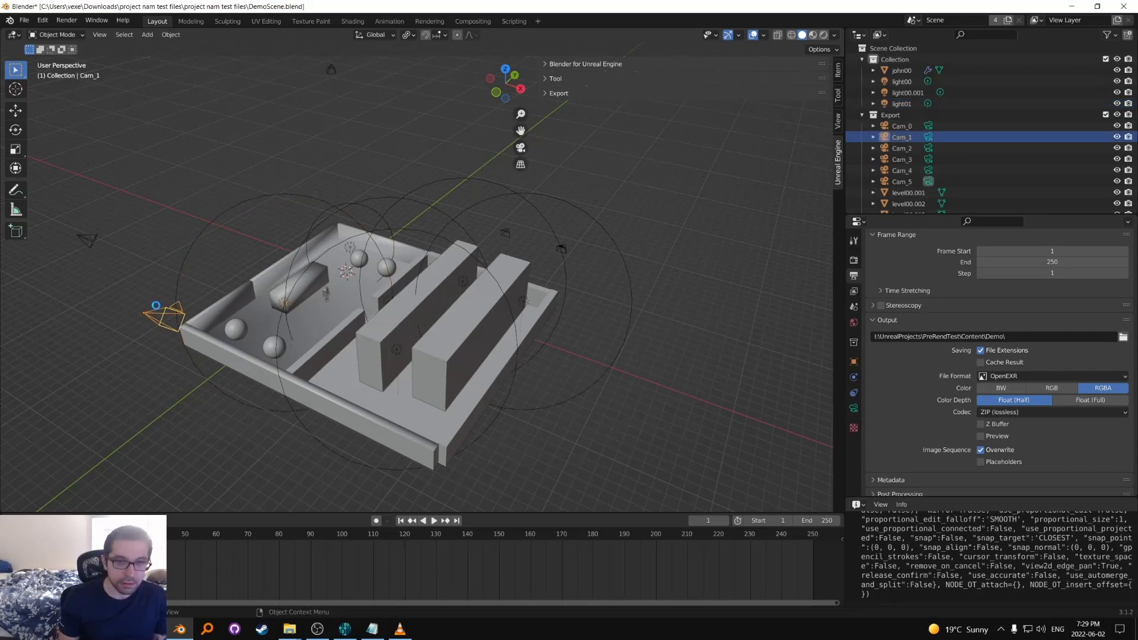
# Step: Render a still image, review its OpenEXR save options without saving, and close the render window
pyautogui.press('F12')
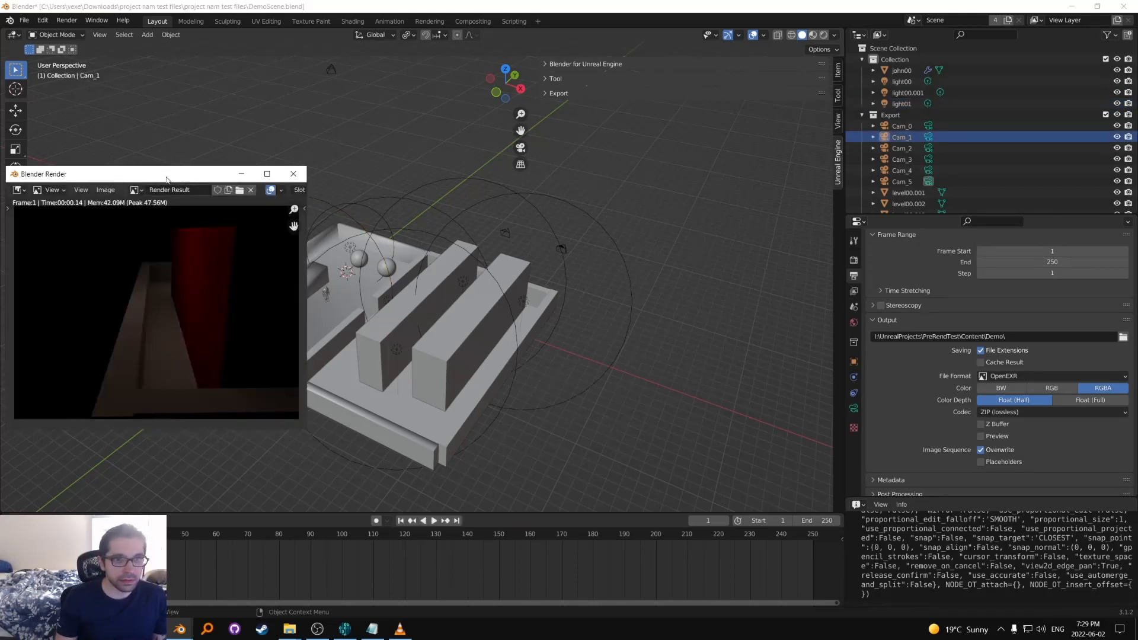
pyautogui.moveTo(167, 180); pyautogui.dragTo(280, 181)
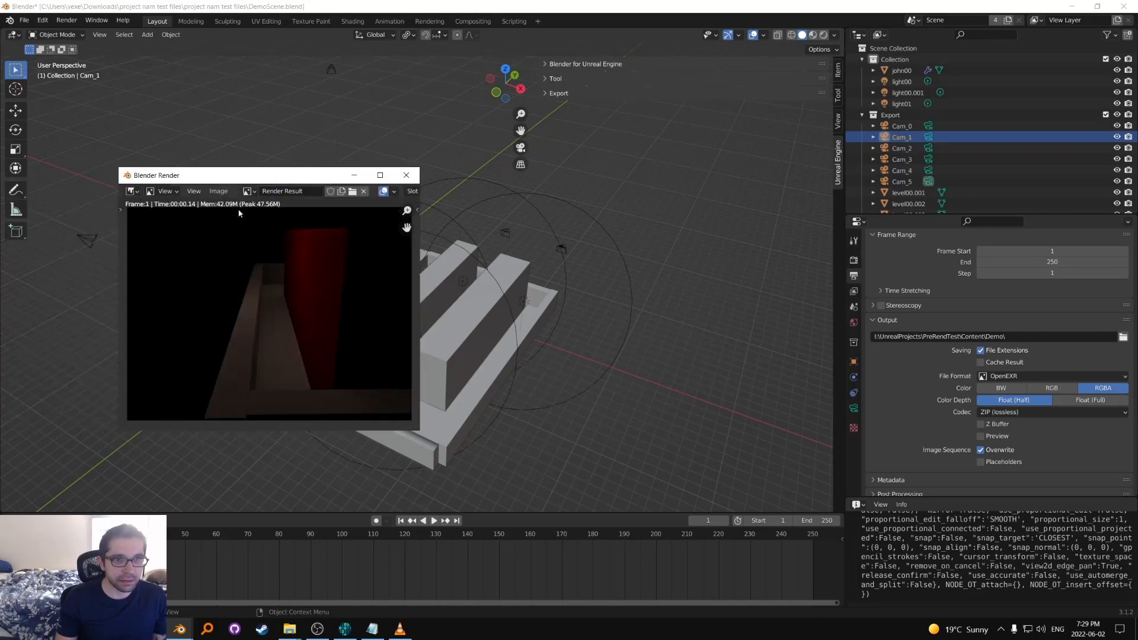
pyautogui.click(212, 193)
pyautogui.click(234, 269)
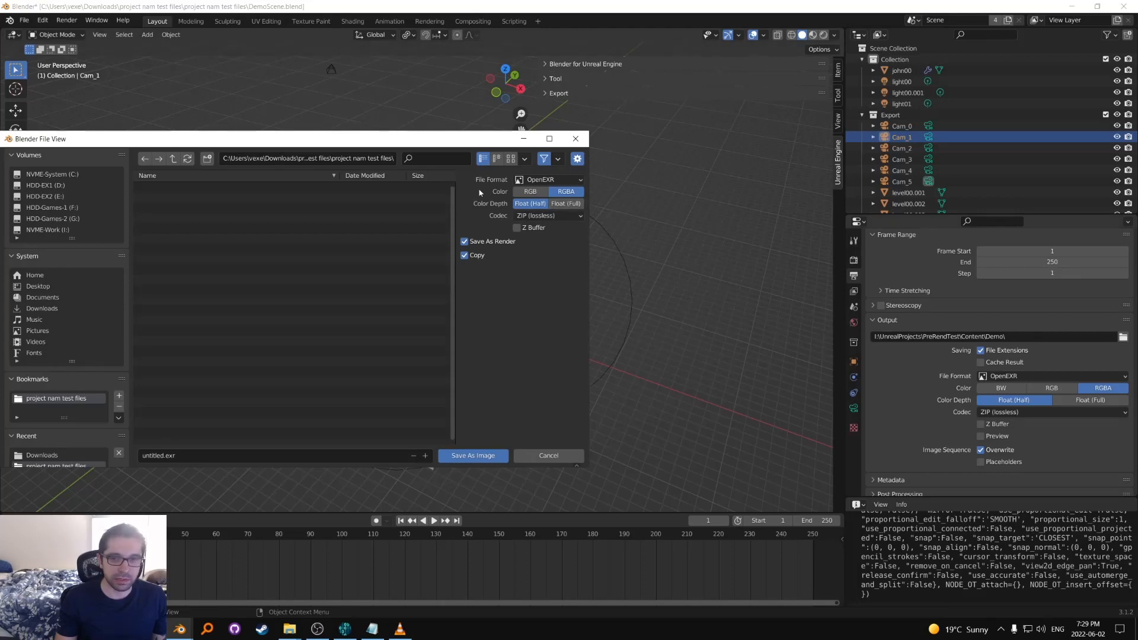
pyautogui.click(551, 460)
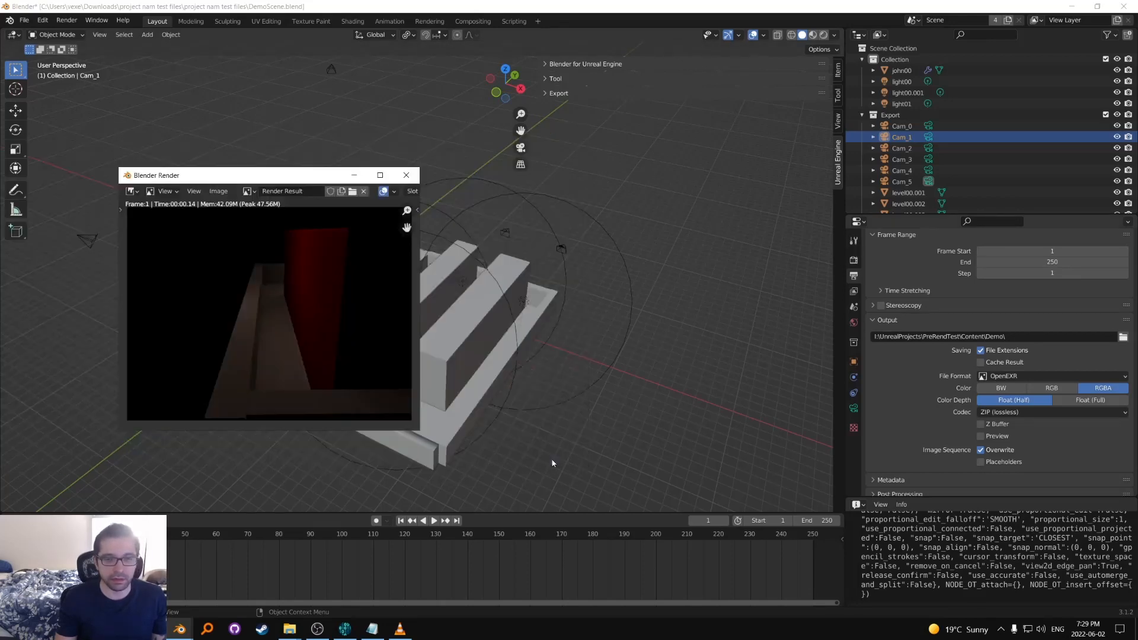
pyautogui.click(413, 180)
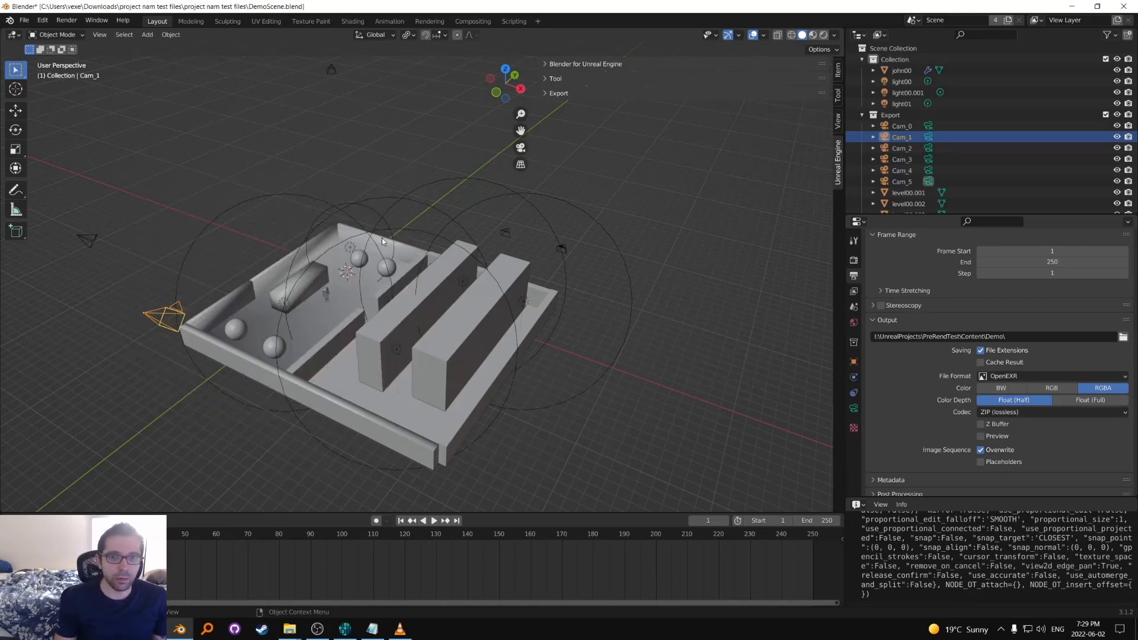
# Step: Expand the Unreal add-on's Tool section to view its camera copy commands, and collapse it again
pyautogui.moveTo(382, 242); pyautogui.dragTo(412, 199, button='middle')
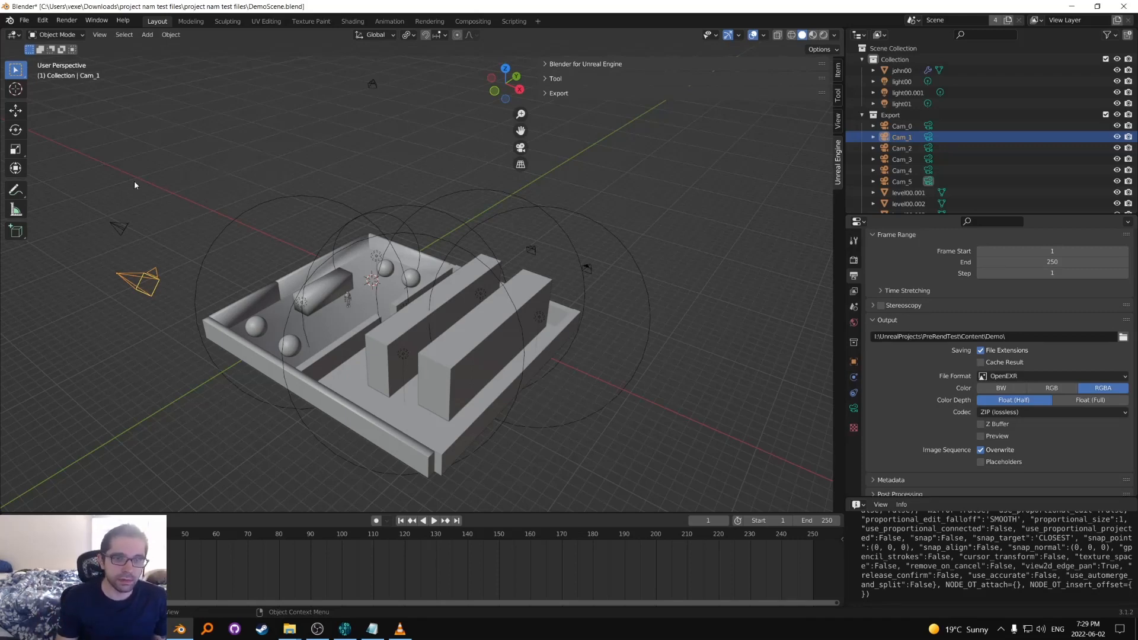
pyautogui.click(556, 83)
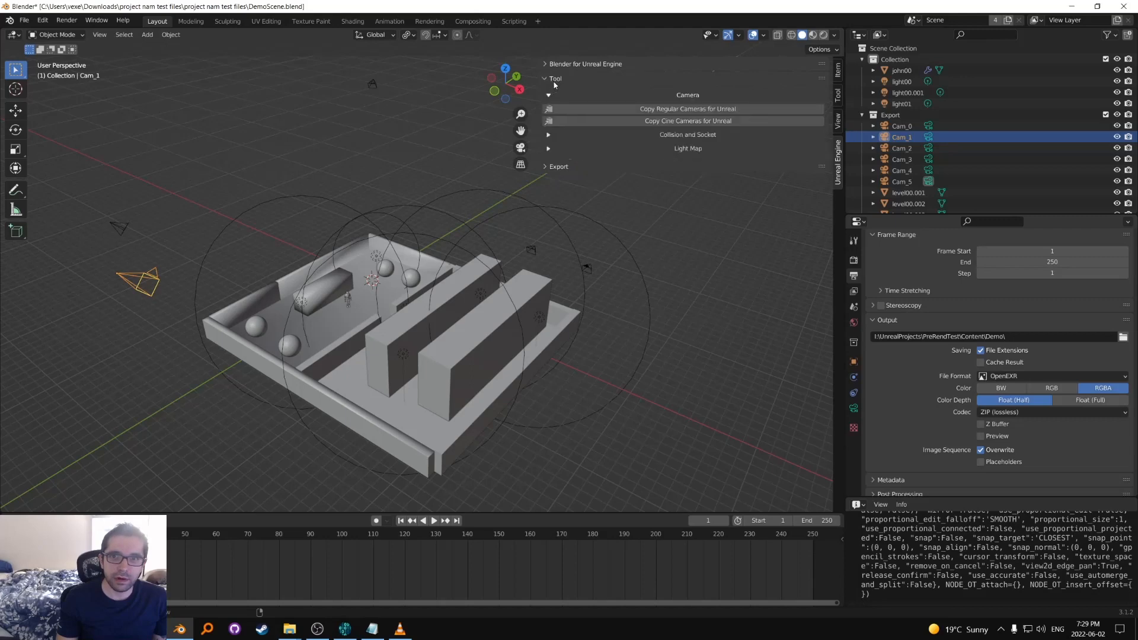
pyautogui.click(559, 168)
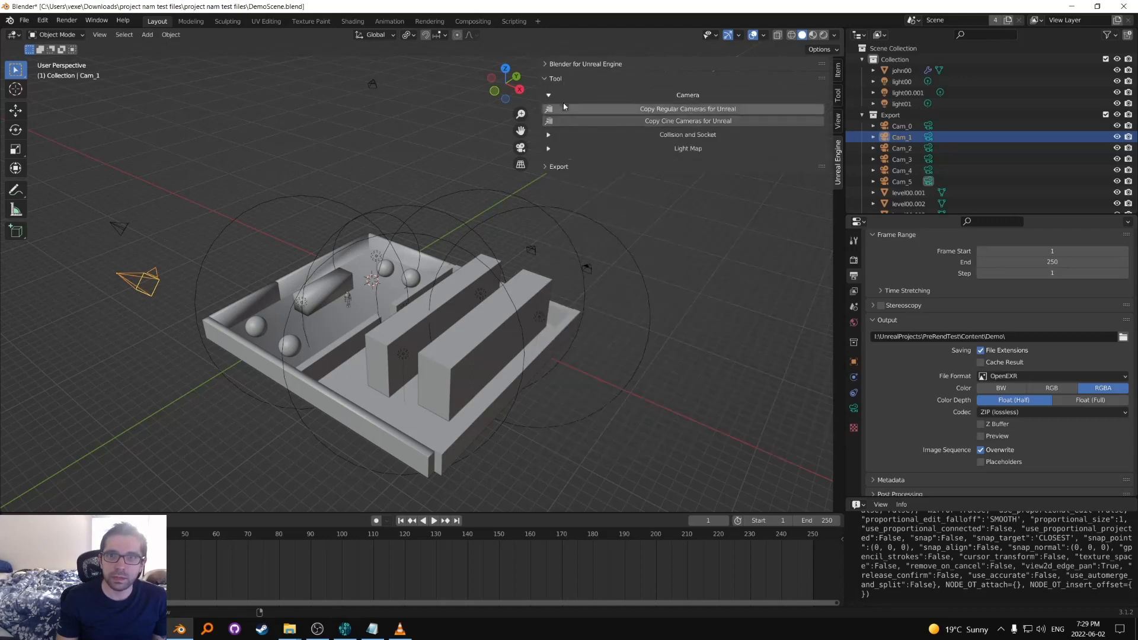
pyautogui.click(558, 169)
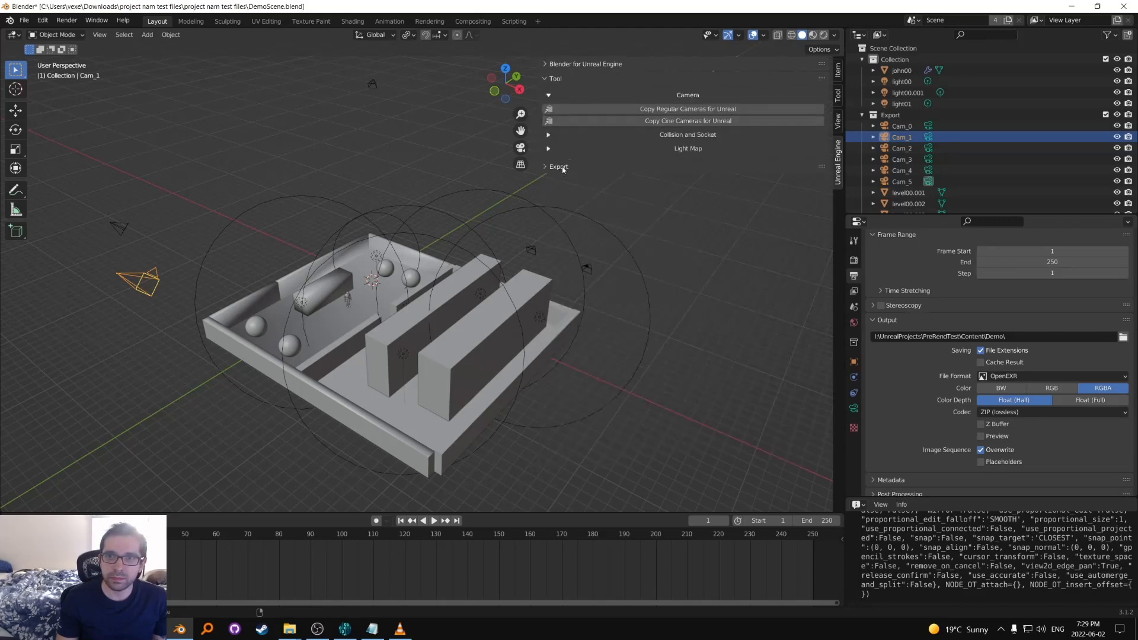
pyautogui.click(554, 79)
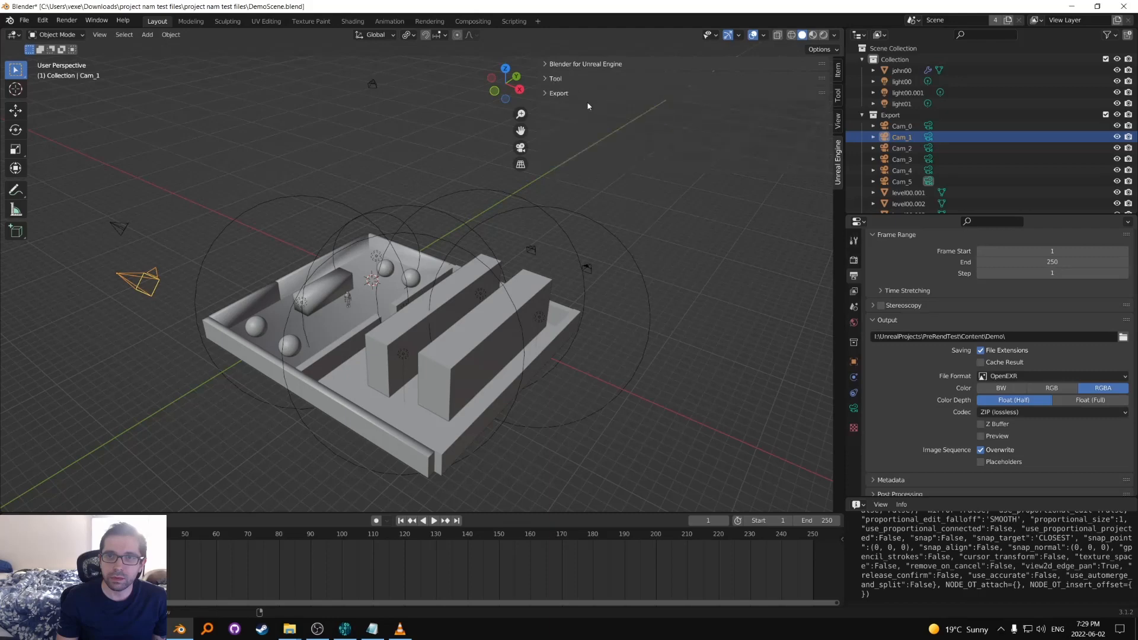
pyautogui.click(590, 64)
pyautogui.click(589, 63)
# Step: View the camera's transform values and locate the Batch Render command in the viewport's tool settings
pyautogui.click(840, 72)
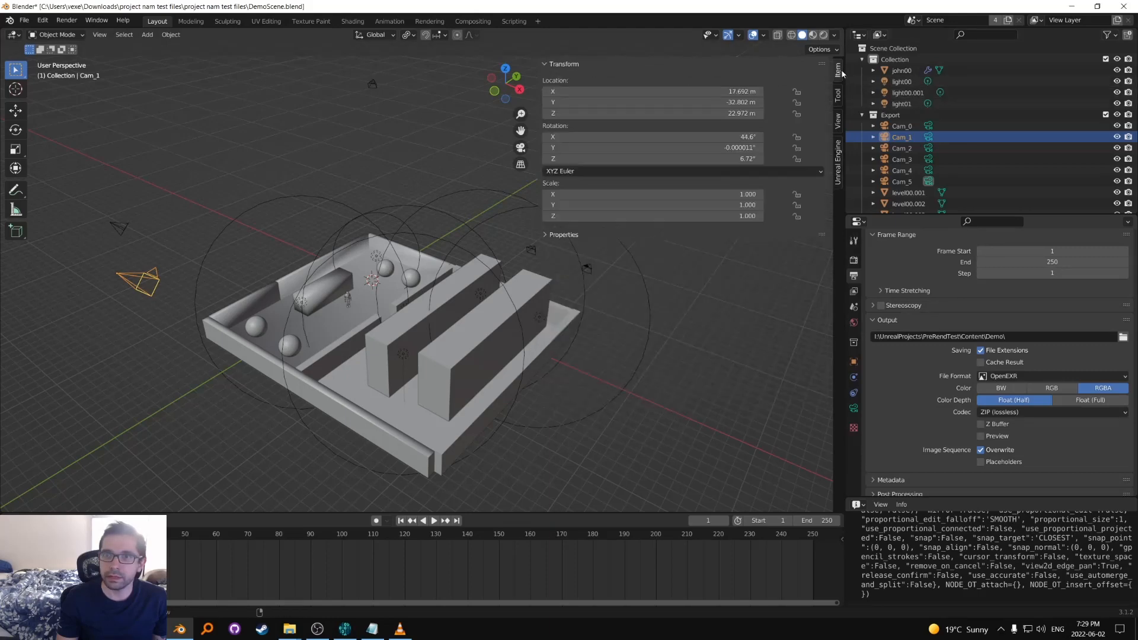
pyautogui.click(837, 105)
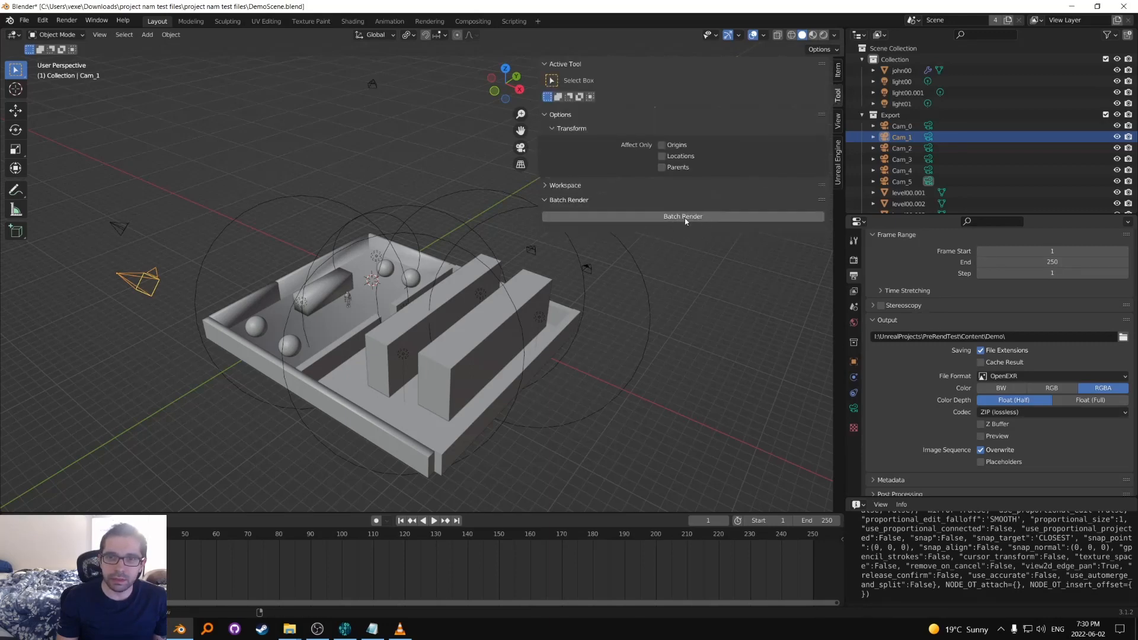
pyautogui.click(703, 221)
pyautogui.click(688, 217)
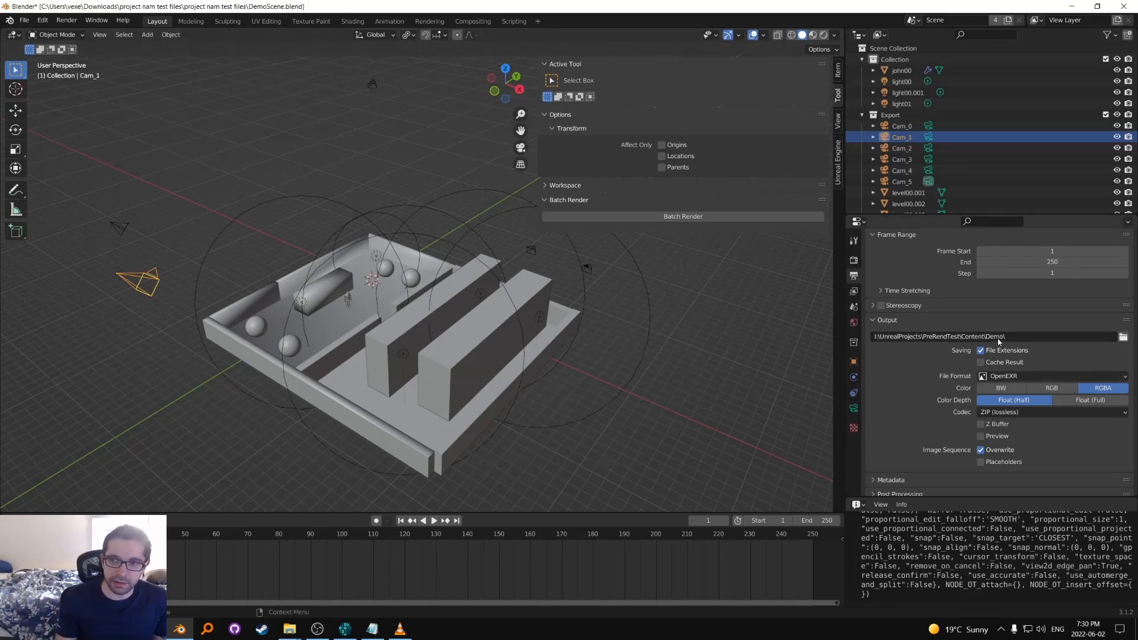
# Step: Switch to the PreRendTest project in Unreal Editor and inspect the Cam_2 render in the Demo folder
pyautogui.hotkey('alt', 'Tab')
pyautogui.hotkey('alt', 'Tab')
pyautogui.hotkey('alt', 'Tab')
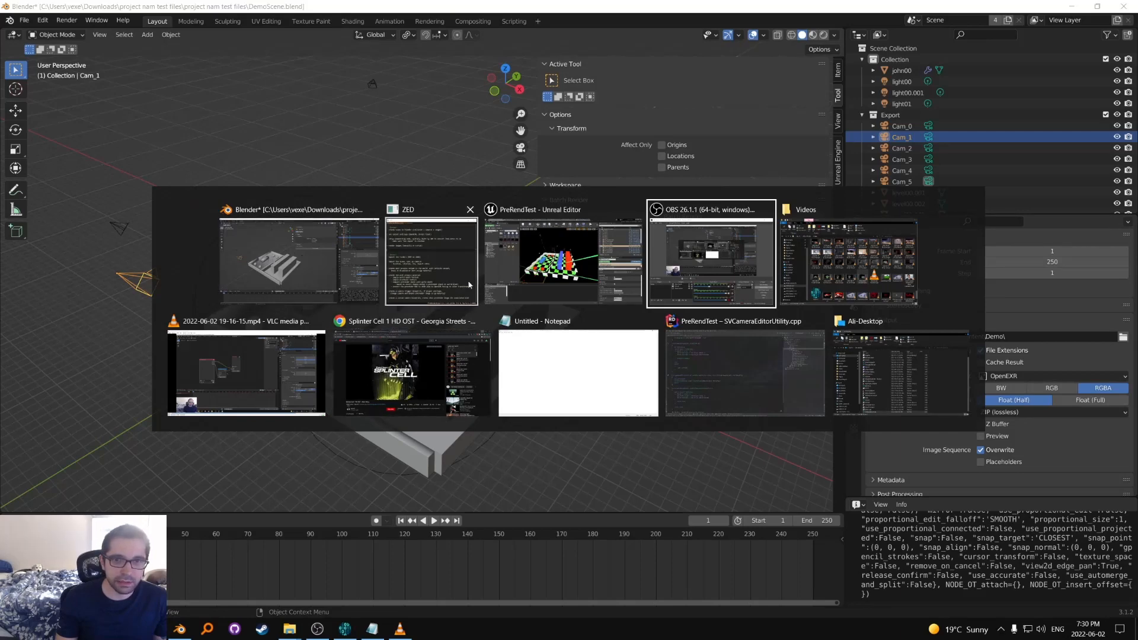
pyautogui.click(563, 261)
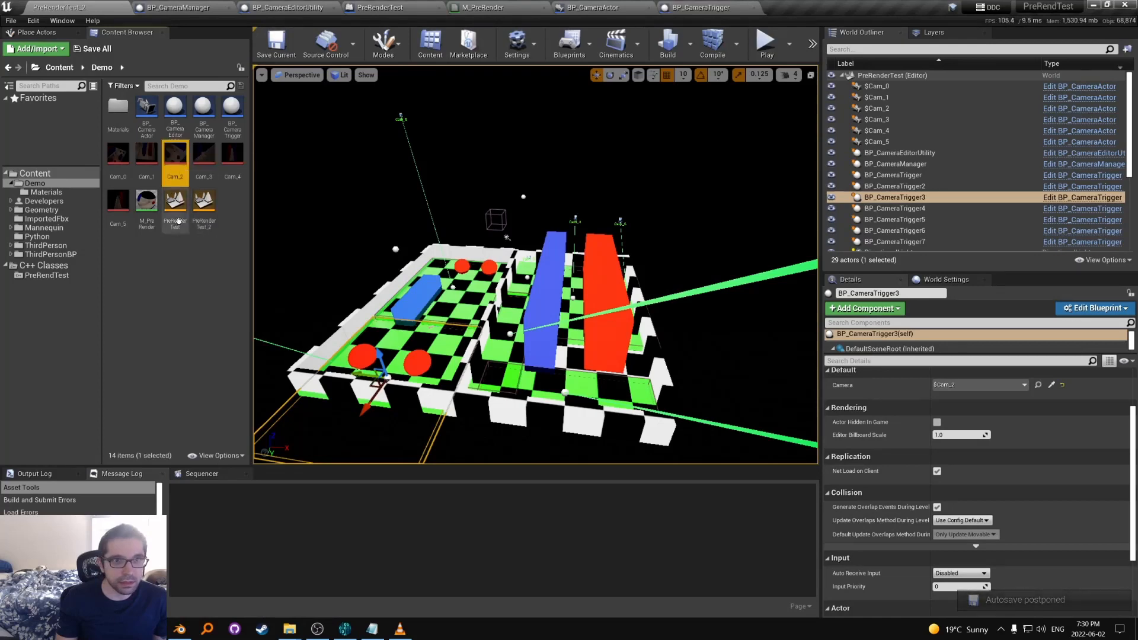
pyautogui.moveTo(183, 172)
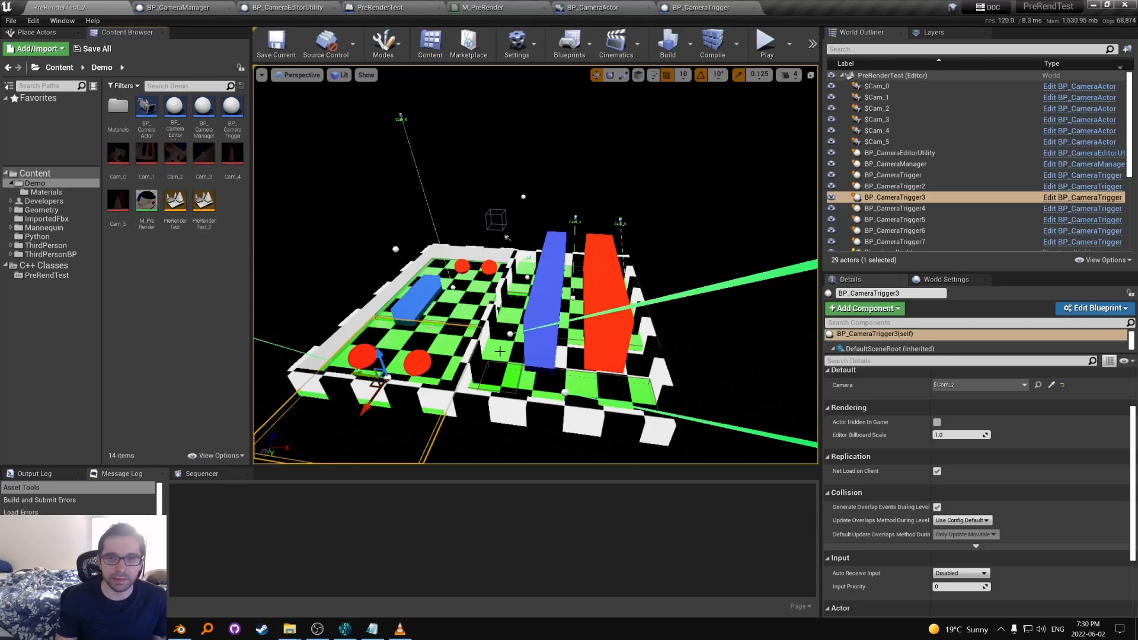
# Step: Switch between Blender and Unreal Editor to compare the level, and view the whole scene in Blender
pyautogui.hotkey('alt', 'Tab')
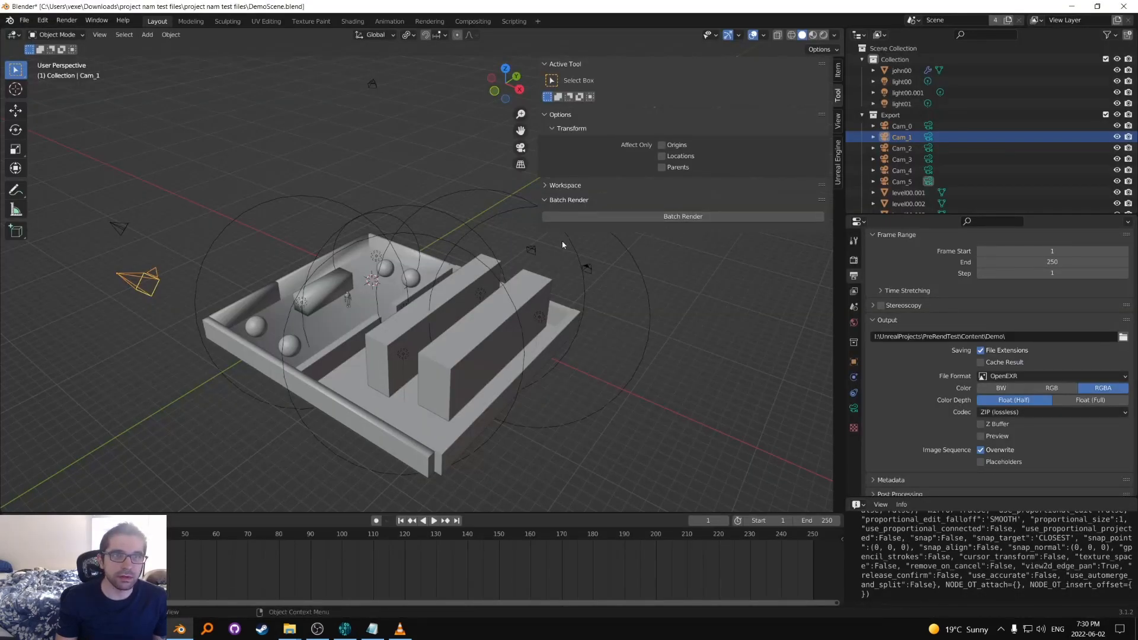
pyautogui.hotkey('alt', 'Tab')
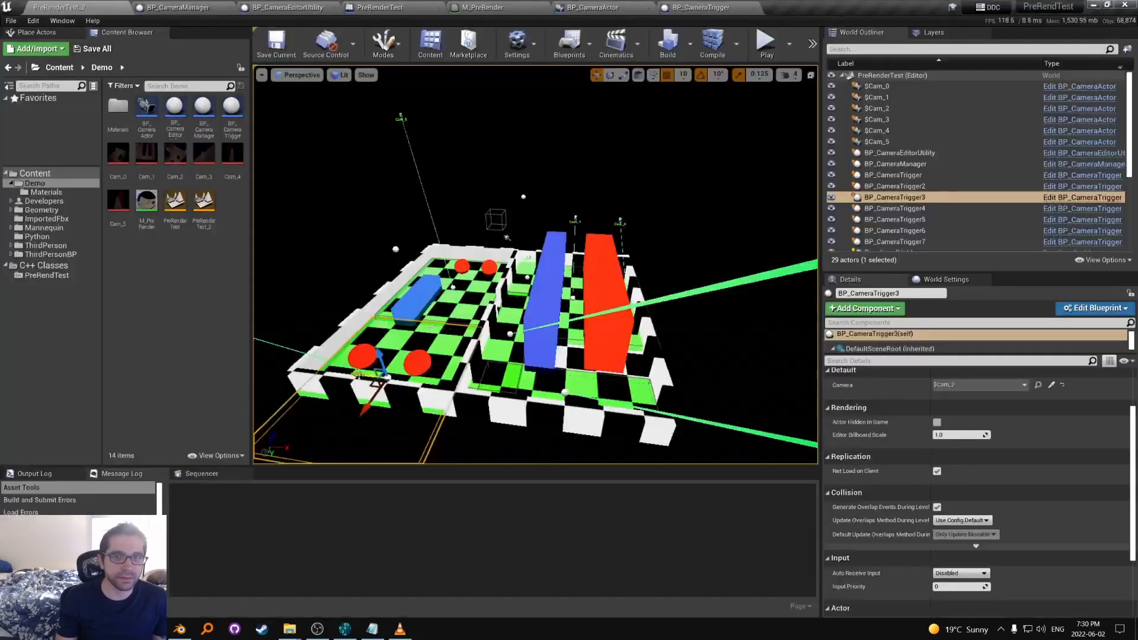
pyautogui.hotkey('alt', 'Tab')
pyautogui.scroll(-2, 457, 274)
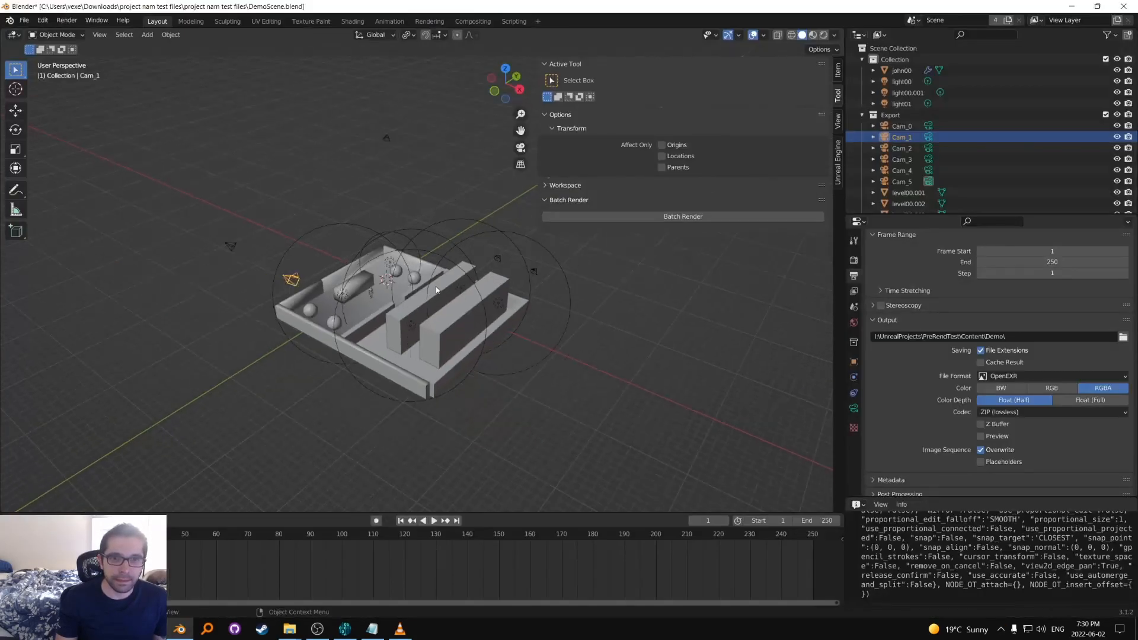
pyautogui.moveTo(436, 286); pyautogui.dragTo(383, 287, button='middle')
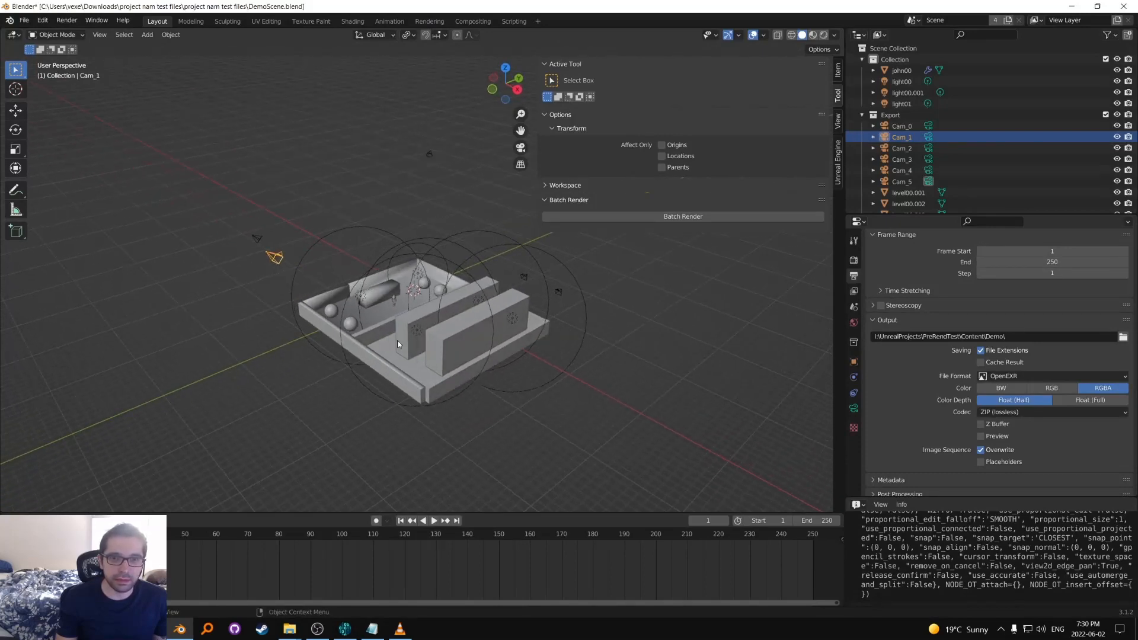
# Step: Switch to Unreal Editor and select the PreRenderTest_2 level asset in the Demo folder
pyautogui.hotkey('alt', 'Tab')
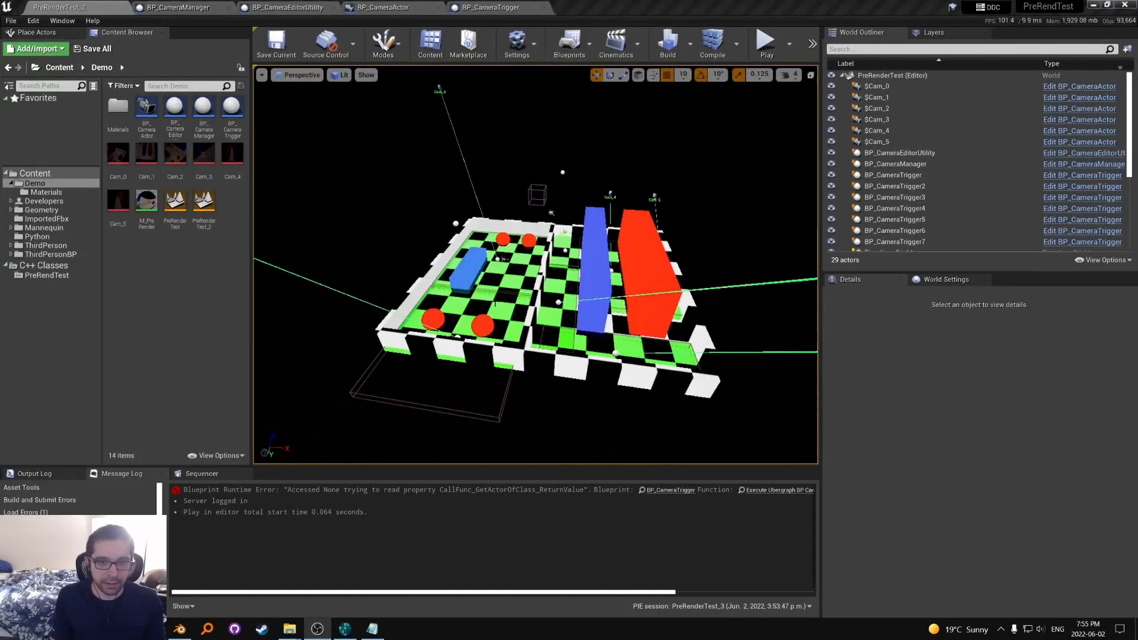
pyautogui.moveTo(535, 265)
pyautogui.keyDown('alt'); pyautogui.mouseDown()
pyautogui.moveTo(527, 278)
pyautogui.moveTo(514, 262)
pyautogui.mouseUp(); pyautogui.keyUp('alt')
pyautogui.click(203, 208)
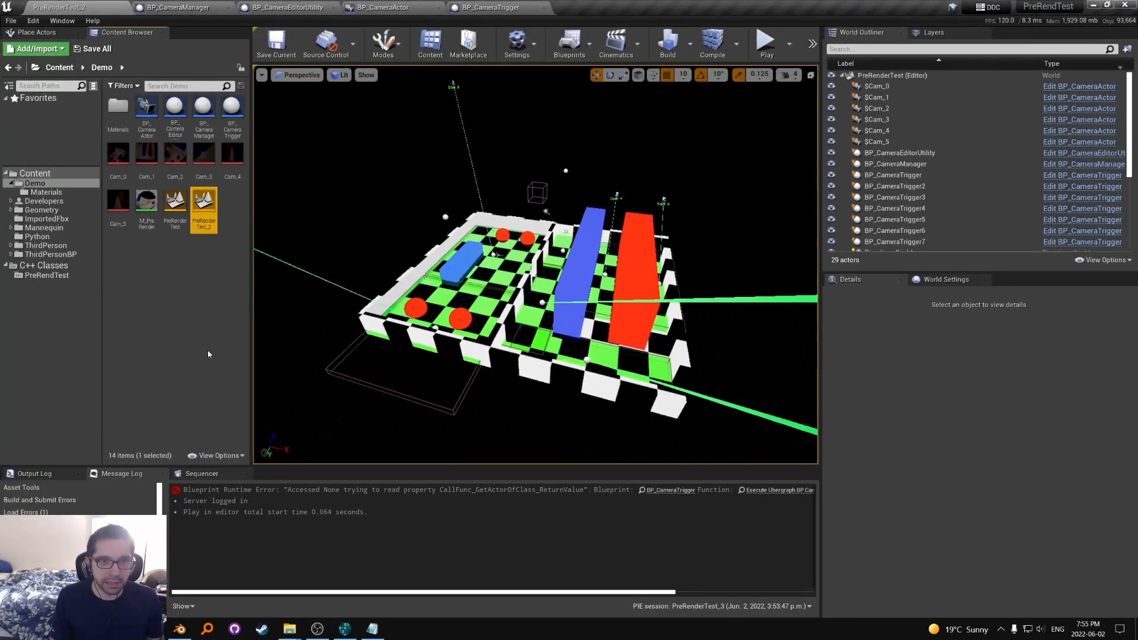
# Step: Duplicate the PreRenderTest_2 level in the Demo folder and open the copy, declining to save the listed level
pyautogui.hotkey('ctrl', 'w')
pyautogui.press('Return')
pyautogui.doubleClick(232, 211)
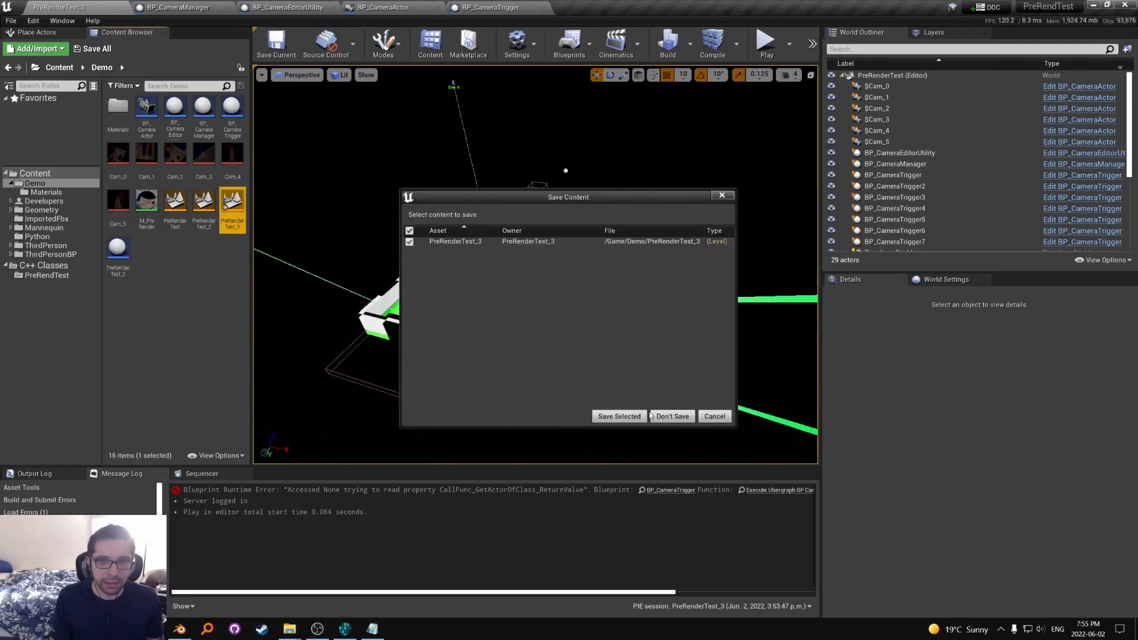
pyautogui.click(673, 415)
# Step: Select every camera trigger actor in the level and delete them all
pyautogui.keyDown('alt'); pyautogui.moveTo(516, 278); pyautogui.dragTo(521, 292); pyautogui.keyUp('alt')
pyautogui.press('s')
pyautogui.moveTo(520, 292); pyautogui.dragTo(527, 249, button='right')
pyautogui.click(483, 358)
pyautogui.hotkey('ctrl', 'shift', 'a')
pyautogui.press('Delete')
pyautogui.press('w')
# Step: Delete the BP_CameraEditorUtility and BP_CameraManager actors from the level
pyautogui.click(506, 258)
pyautogui.press('Delete')
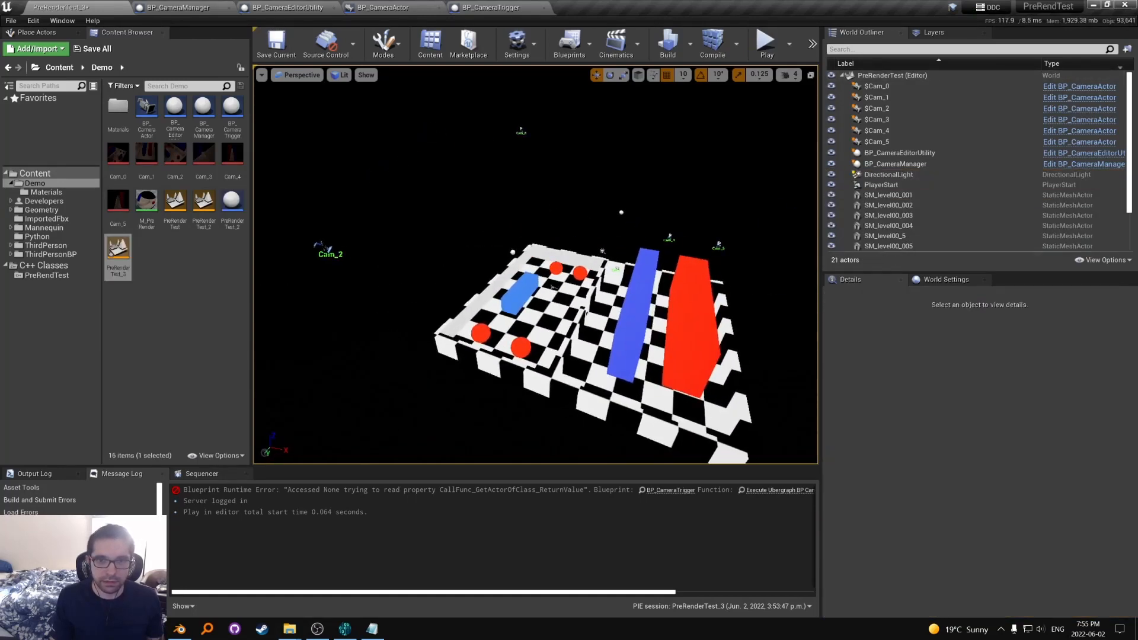
pyautogui.click(513, 252)
pyautogui.keyDown('ctrl'); pyautogui.click(621, 215); pyautogui.keyUp('ctrl')
pyautogui.press('Delete')
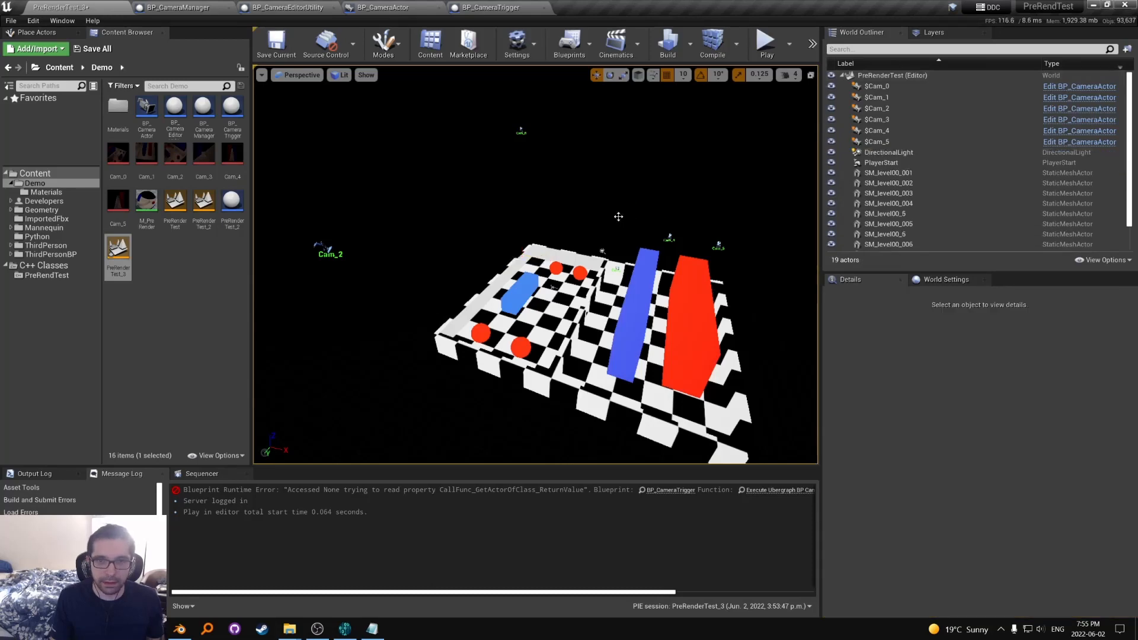
# Step: Delete the camera actors $Cam_1, $Cam_2, $Cam_4 and $Cam_5 from the level
pyautogui.scroll(-4, 472, 253)
pyautogui.click(392, 248)
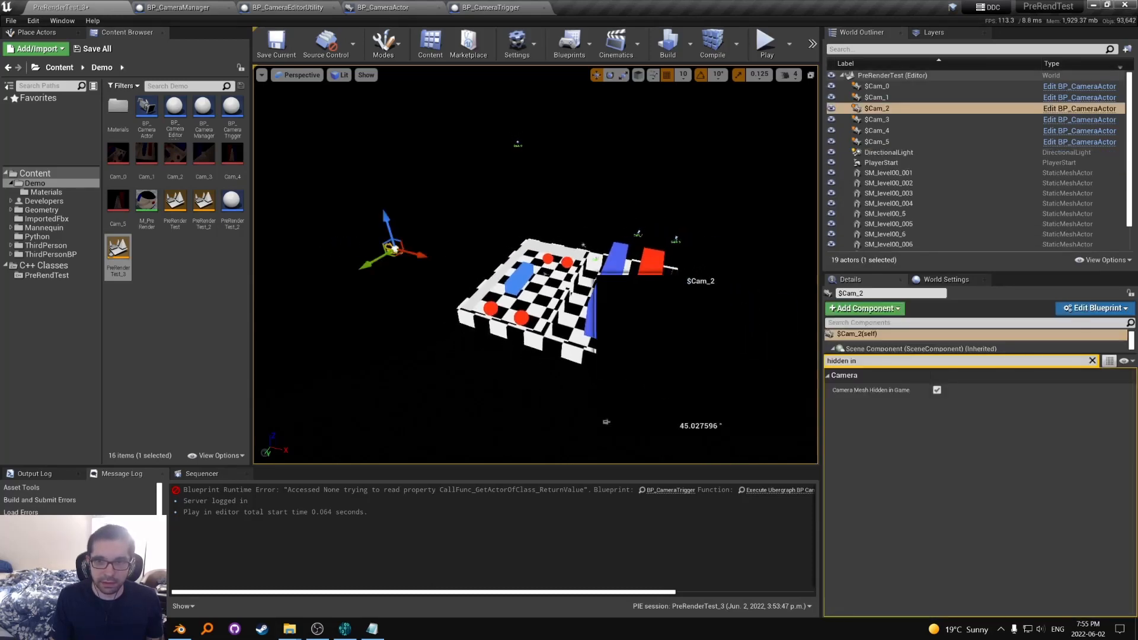
pyautogui.moveTo(717, 237); pyautogui.dragTo(760, 266, button='right')
pyautogui.keyDown('ctrl'); pyautogui.click(589, 211); pyautogui.keyUp('ctrl')
pyautogui.keyDown('ctrl'); pyautogui.click(566, 166); pyautogui.keyUp('ctrl')
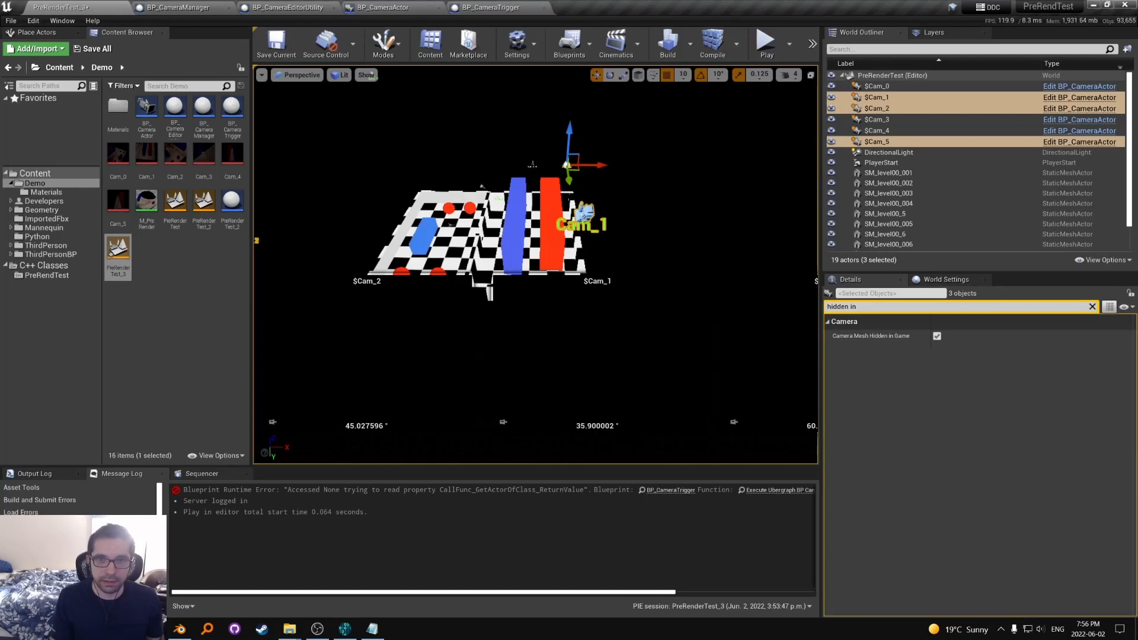
pyautogui.keyDown('ctrl'); pyautogui.click(532, 165); pyautogui.keyUp('ctrl')
pyautogui.press('Delete')
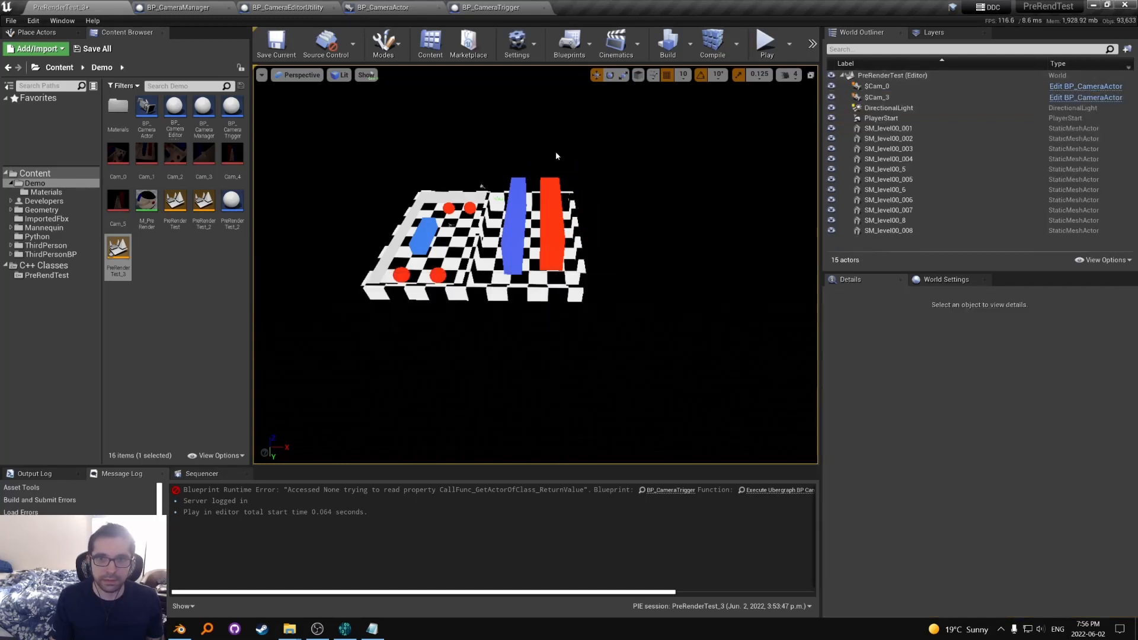
# Step: Locate the $Cam_0 camera, select the PlayerStart in the checkered room, and save the level
pyautogui.moveTo(557, 158); pyautogui.dragTo(518, 177, button='right')
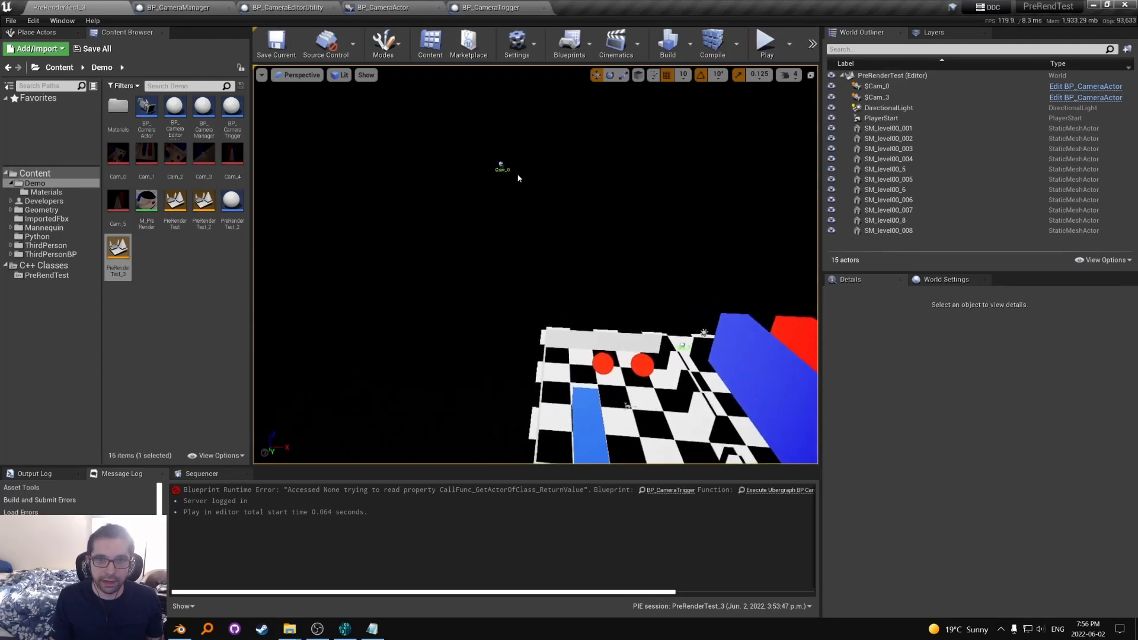
pyautogui.click(503, 166)
pyautogui.moveTo(561, 274); pyautogui.dragTo(670, 299, button='right')
pyautogui.click(474, 230)
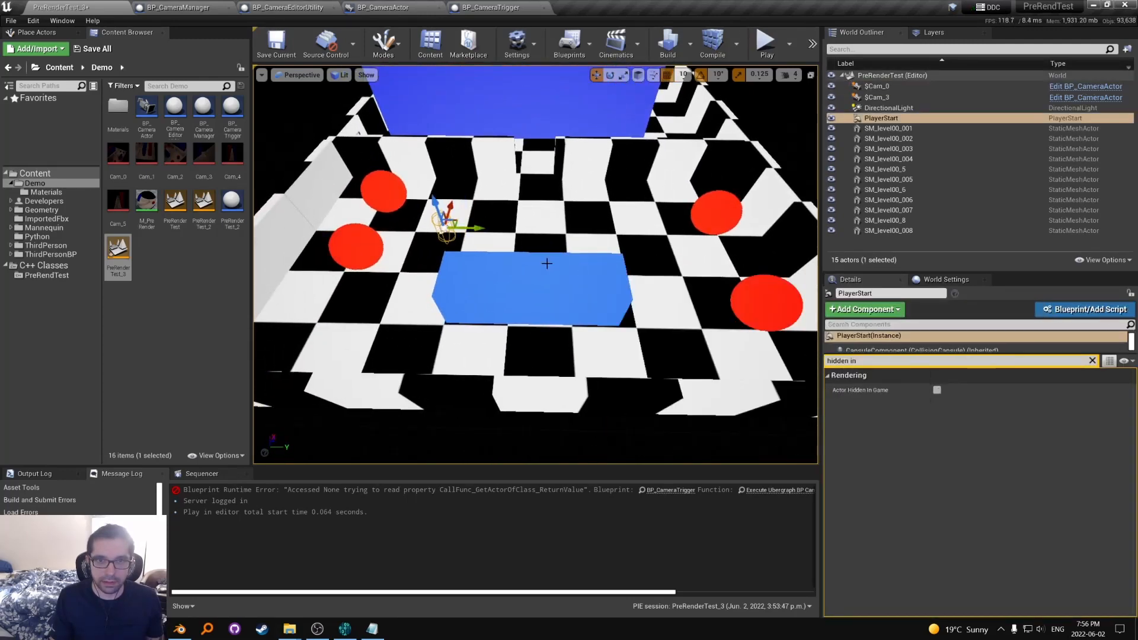
pyautogui.hotkey('ctrl', 's')
pyautogui.moveTo(591, 248); pyautogui.dragTo(506, 136, button='right')
# Step: View the Cam_0 render texture from the Demo folder, and briefly play-test the level
pyautogui.click(131, 311)
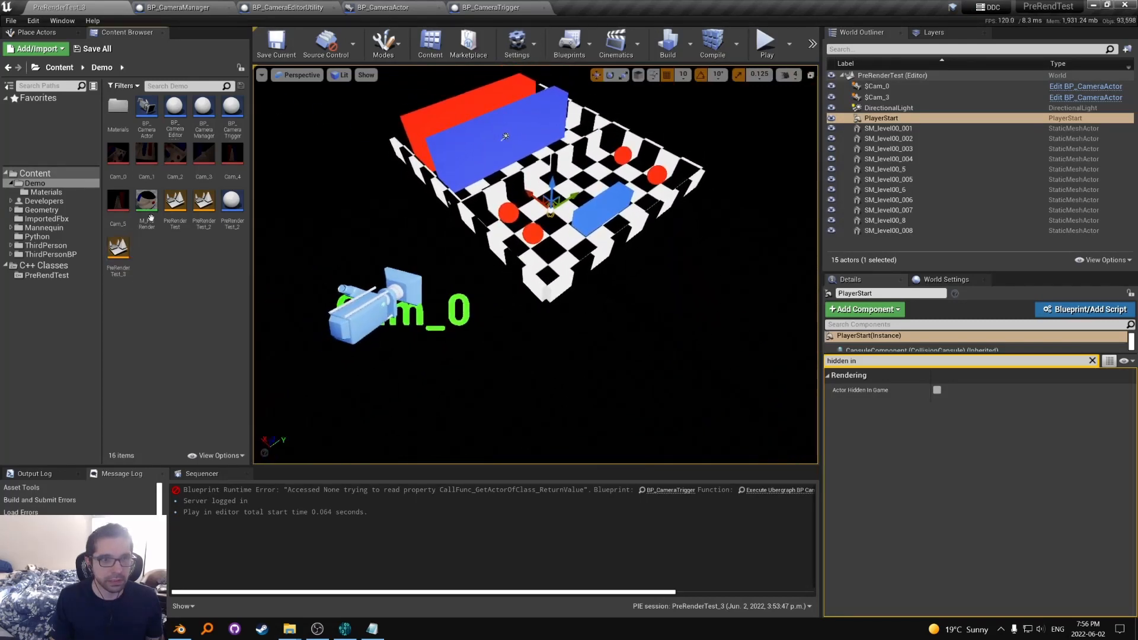
pyautogui.doubleClick(118, 154)
pyautogui.scroll(3, 397, 367)
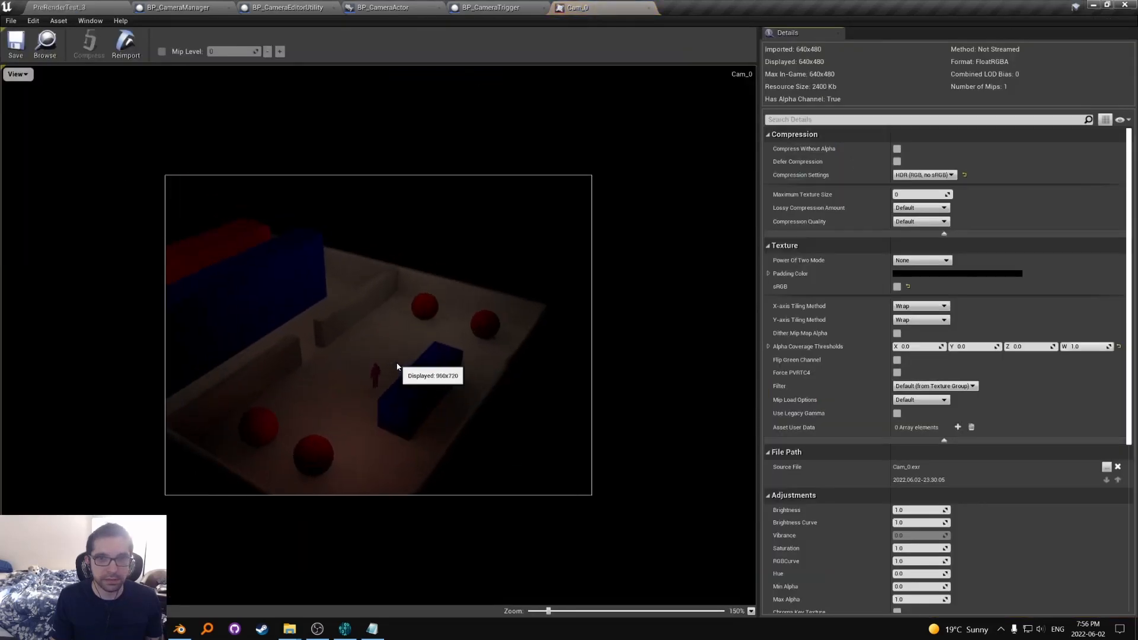
pyautogui.scroll(-1, 397, 366)
pyautogui.click(650, 7)
pyautogui.click(120, 4)
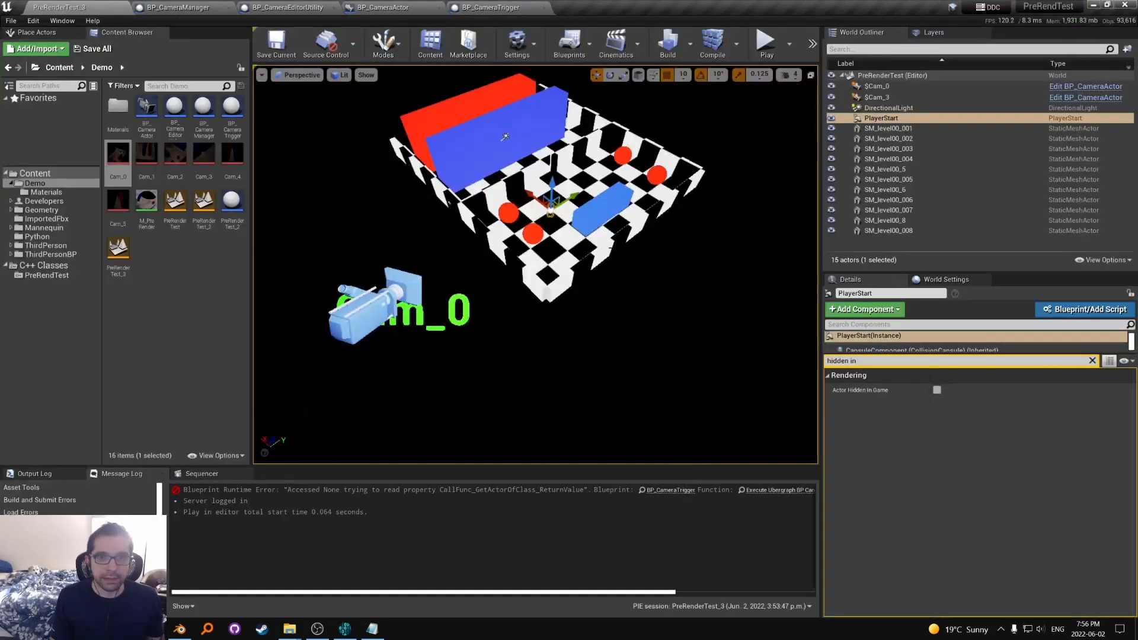
pyautogui.click(764, 43)
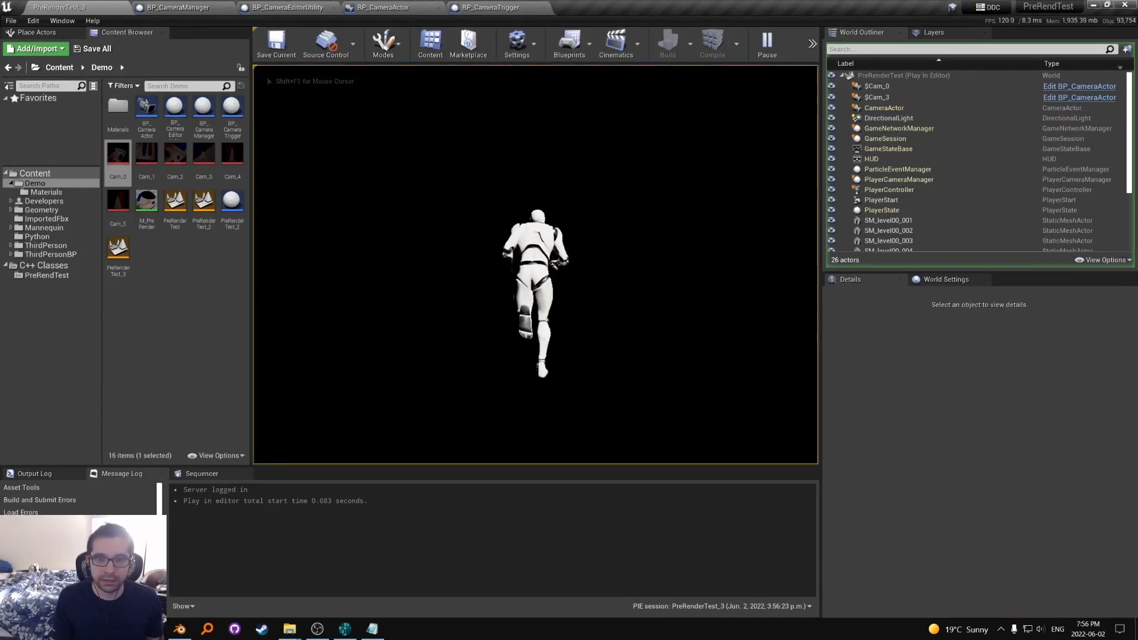
pyautogui.press('Escape')
# Step: Turn off Actor Hidden In Game for all of the level's static meshes and save the level
pyautogui.moveTo(660, 285); pyautogui.dragTo(620, 242, button='right')
pyautogui.click(660, 285)
pyautogui.hotkey('ctrl', 'shift', 'a')
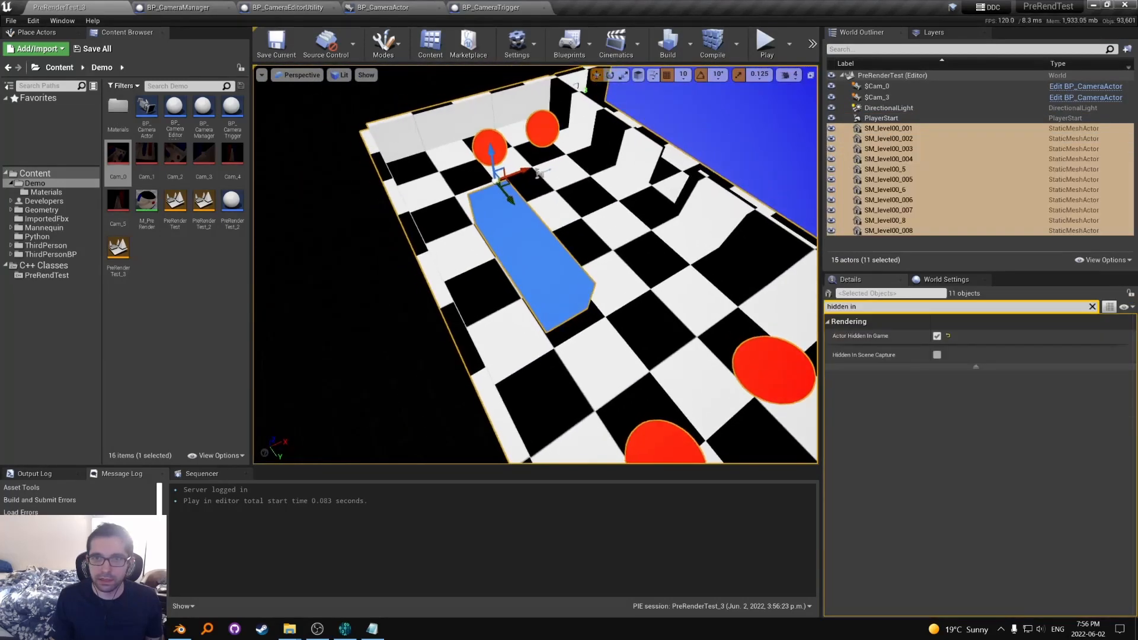
pyautogui.click(937, 336)
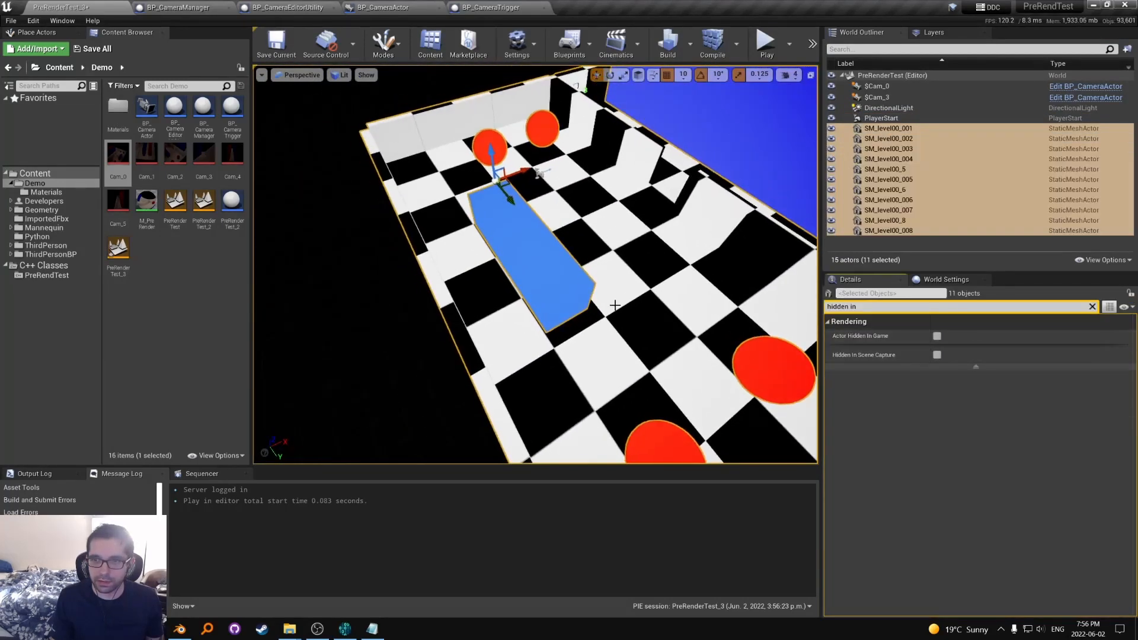
pyautogui.moveTo(616, 304); pyautogui.dragTo(593, 285, button='right')
pyautogui.hotkey('ctrl', 's')
# Step: Play-test the level by running the character around the checkered room, and end the session
pyautogui.hotkey('alt', 'p')
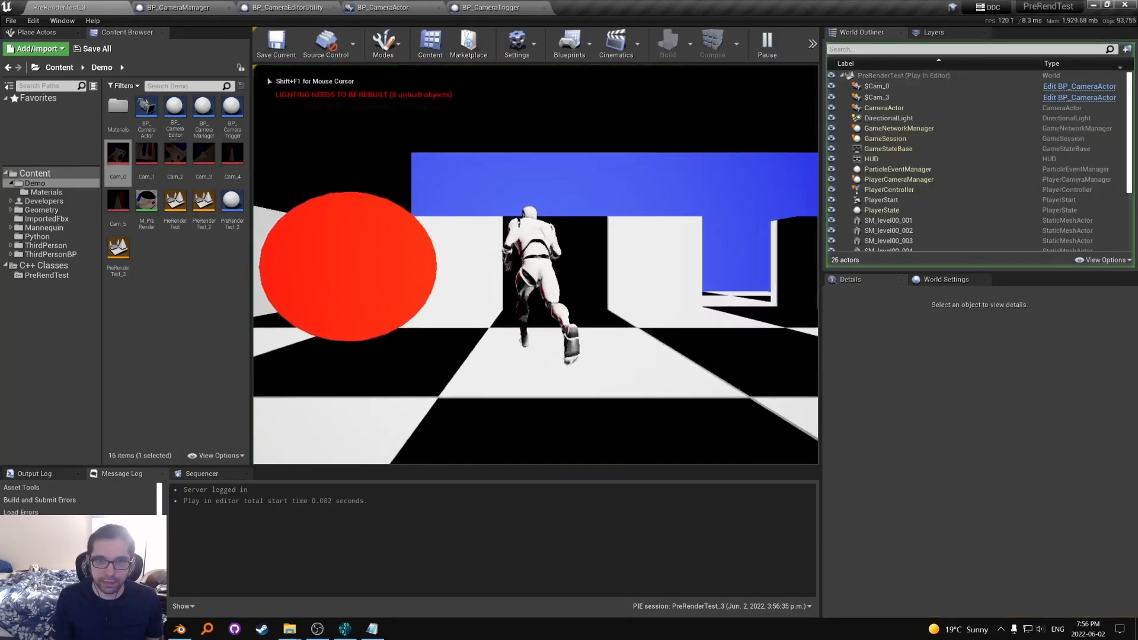
pyautogui.press('s')
pyautogui.press('w')
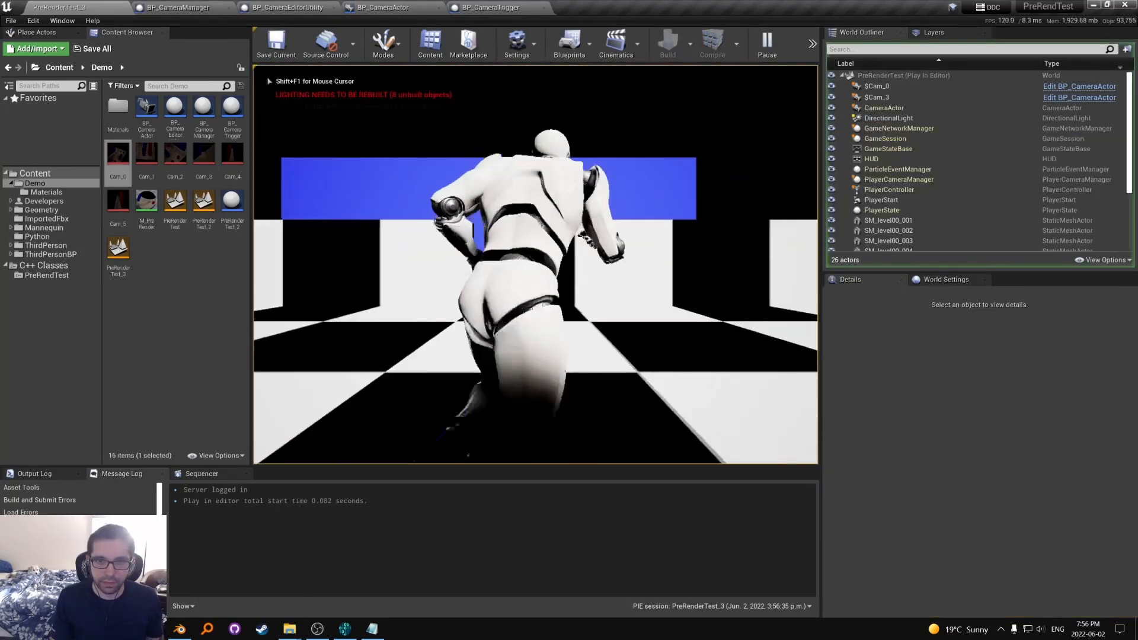
pyautogui.press('a')
pyautogui.press('s')
pyautogui.press('a')
pyautogui.press('w')
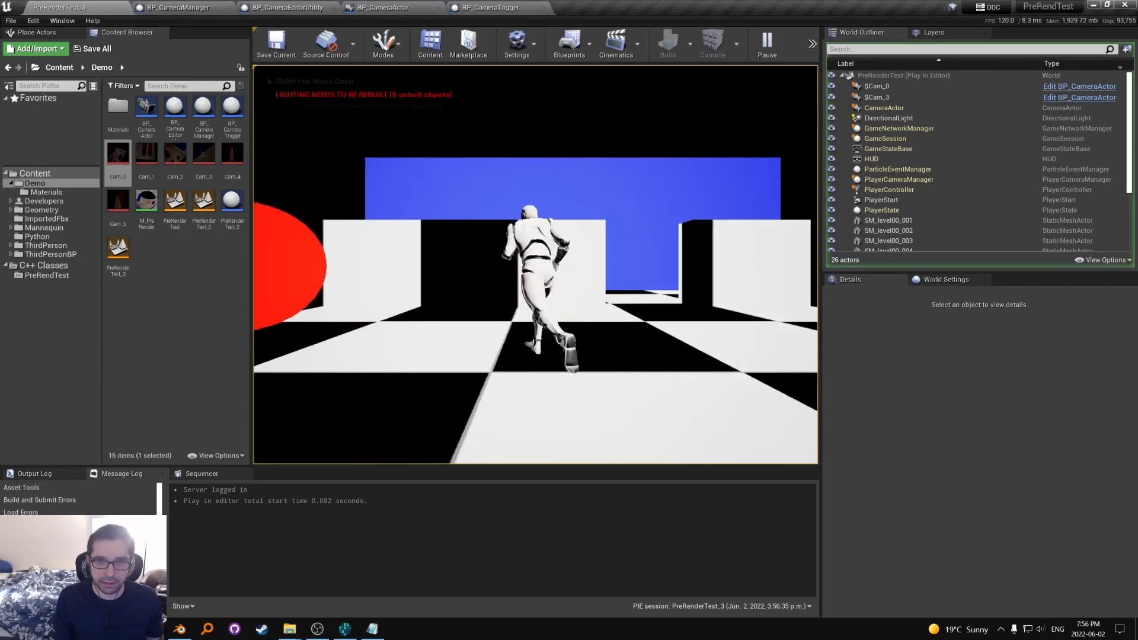
pyautogui.press('s')
pyautogui.press('a')
pyautogui.press('a')
pyautogui.press('w')
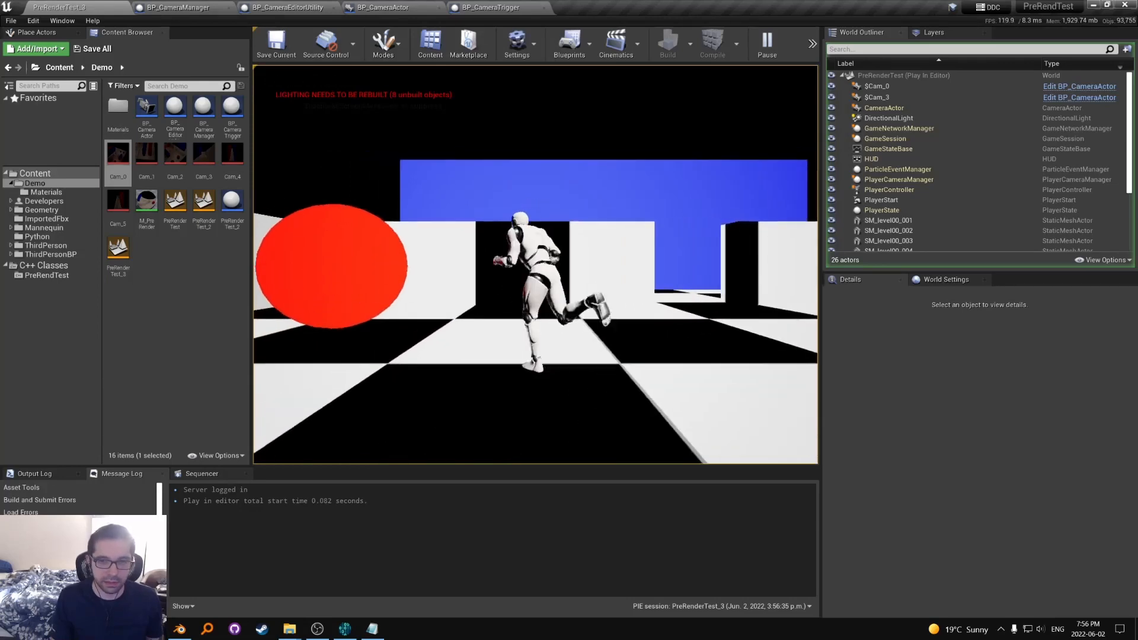
pyautogui.press('s')
pyautogui.press('a')
pyautogui.press('w')
pyautogui.press('d')
pyautogui.press('a')
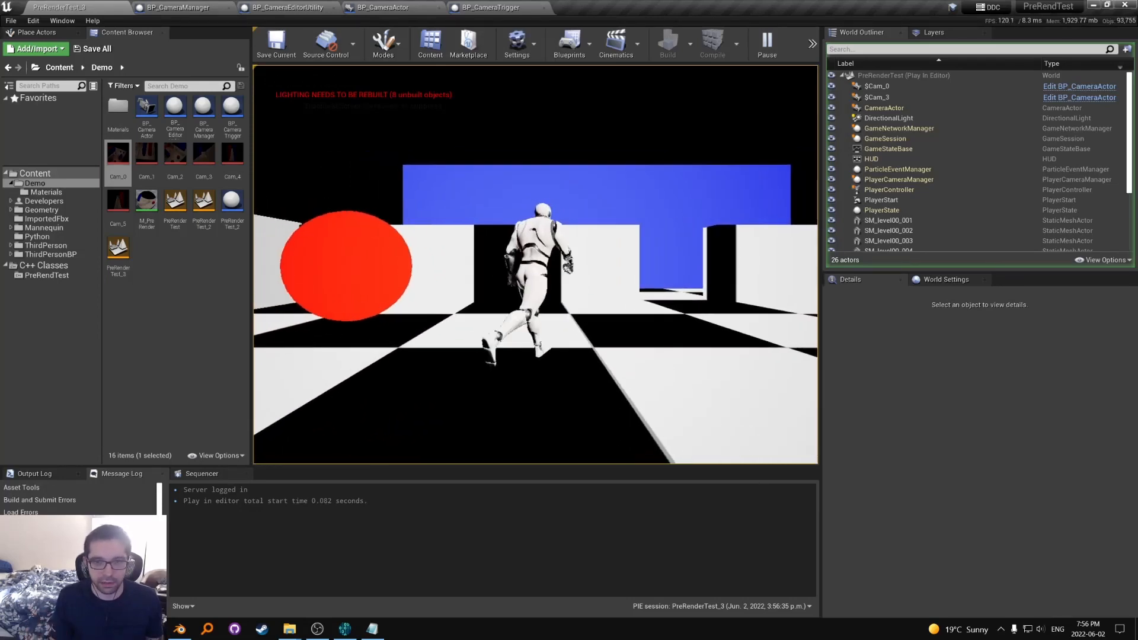
pyautogui.press('Escape')
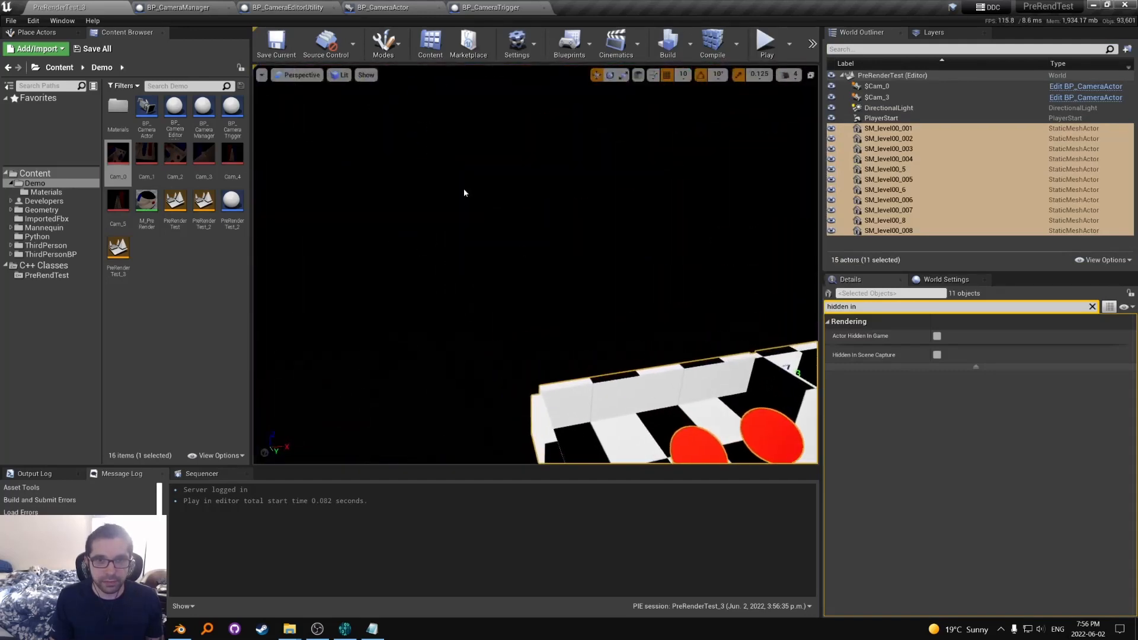
# Step: Open the Level Blueprint and add a reference to the $Cam_0 actor below Event BeginPlay
pyautogui.click(426, 159)
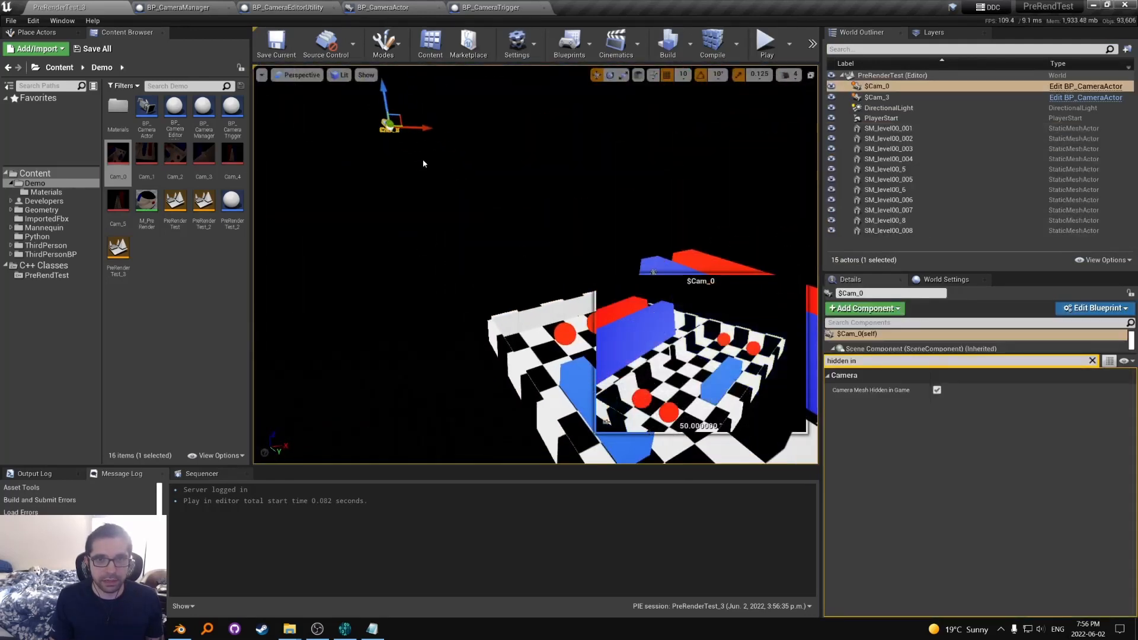
pyautogui.moveTo(369, 121); pyautogui.dragTo(515, 152, button='right')
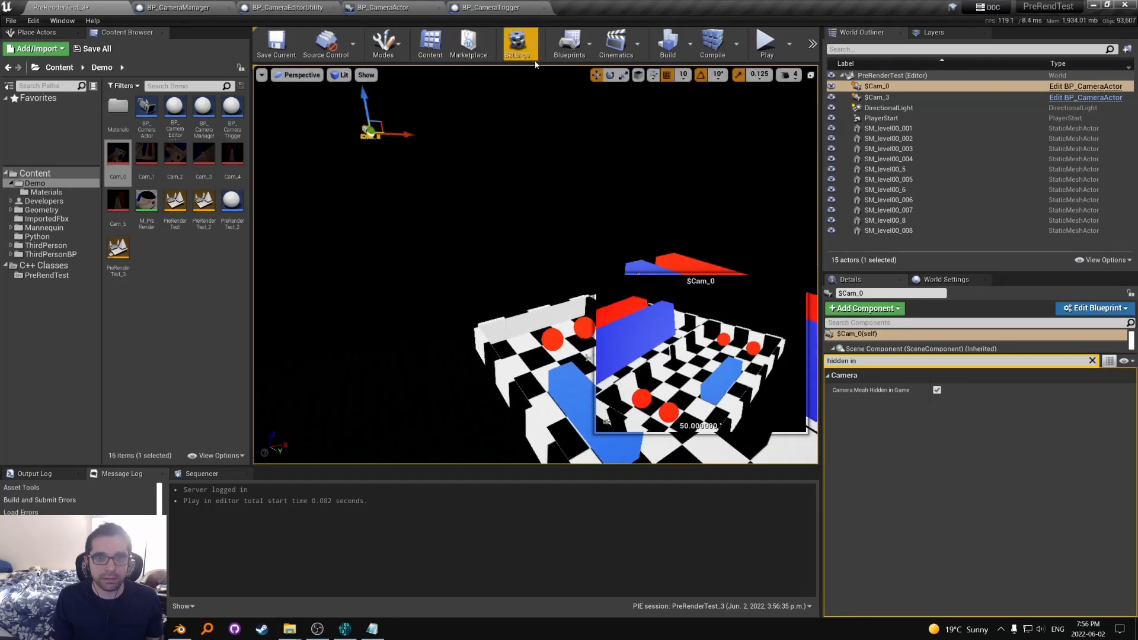
pyautogui.click(584, 59)
pyautogui.click(607, 124)
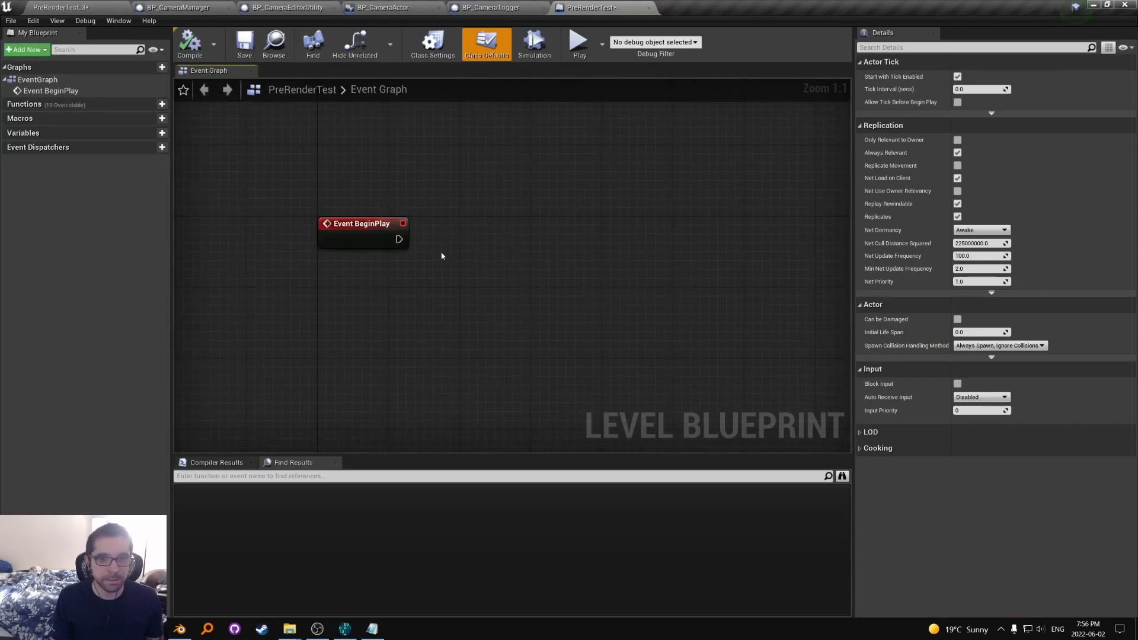
pyautogui.rightClick(423, 215)
pyautogui.click(468, 265)
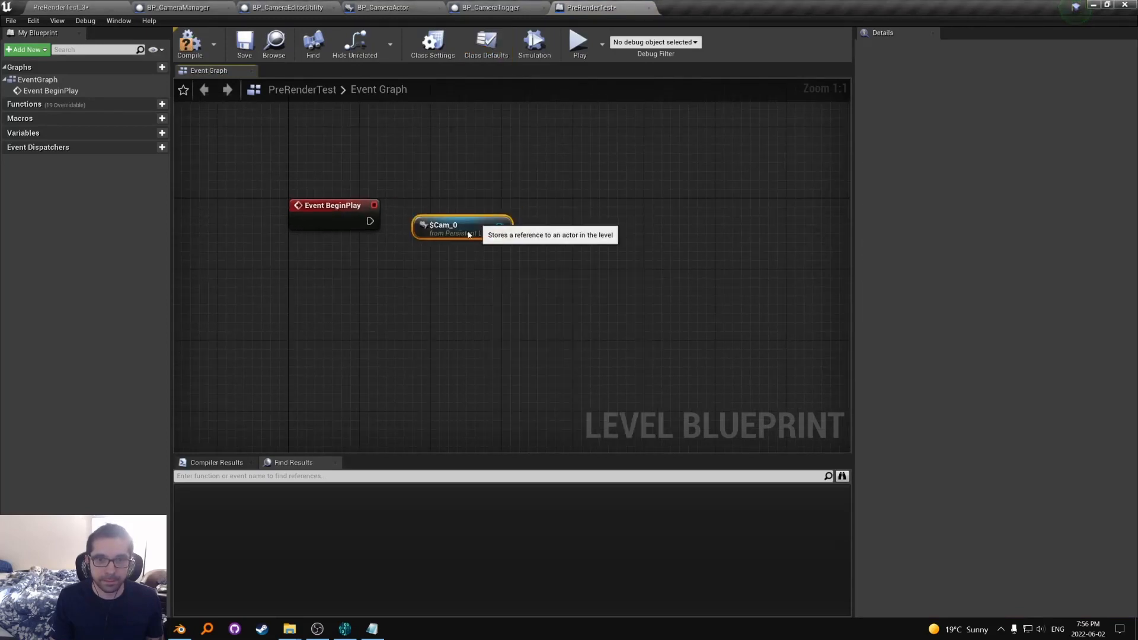
pyautogui.moveTo(469, 234); pyautogui.dragTo(381, 324)
pyautogui.click(452, 237)
# Step: Add a Get Player Controller node and place it between Event BeginPlay and the $Cam_0 reference
pyautogui.rightClick(453, 236)
pyautogui.write('get')
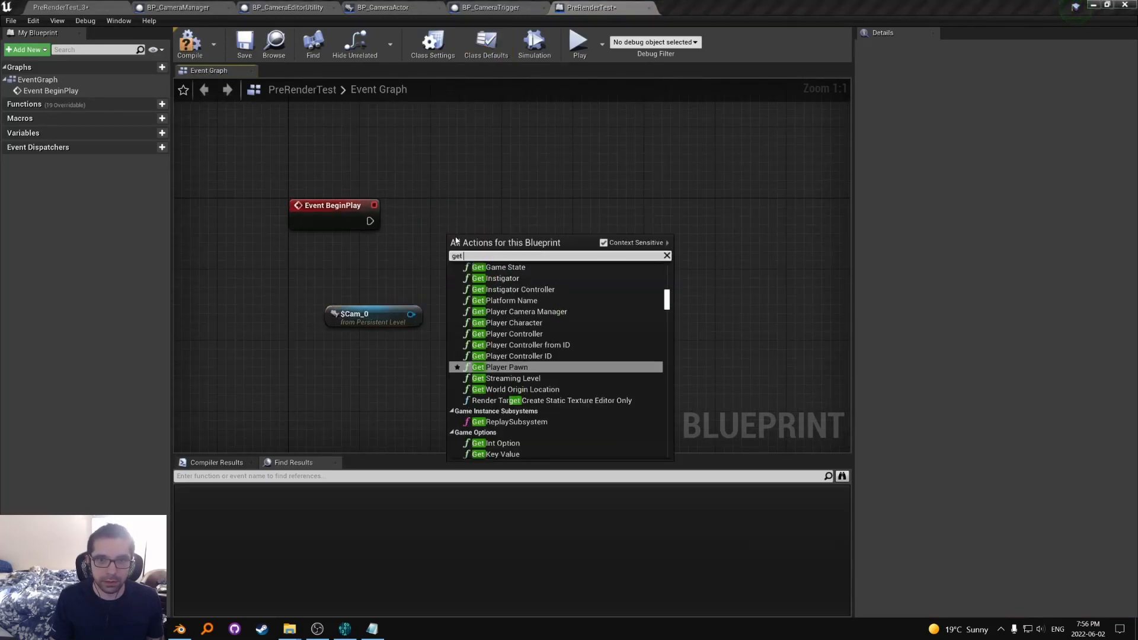
pyautogui.write(' player controller')
pyautogui.press('Return')
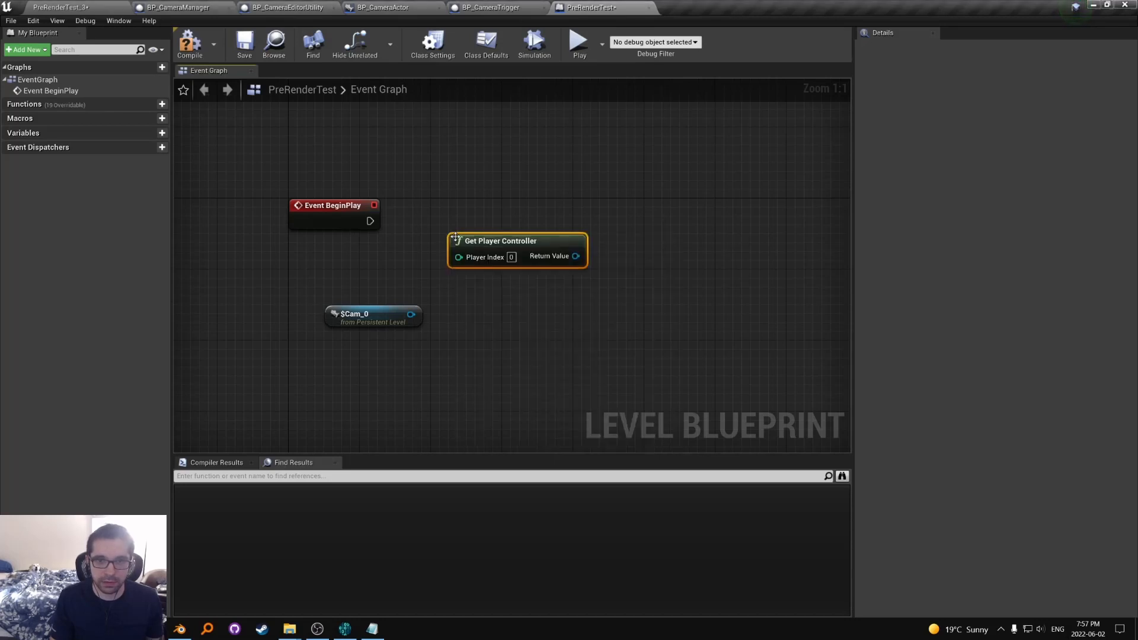
pyautogui.moveTo(457, 239); pyautogui.dragTo(313, 264)
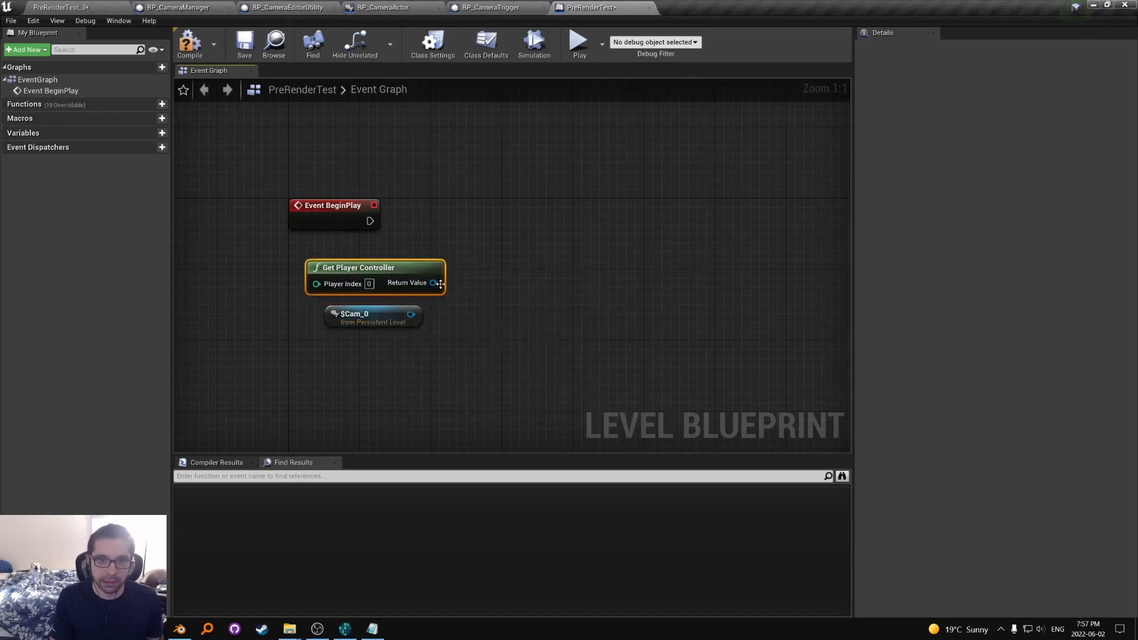
# Step: Add Set View Target with Blend targeting the player controller, run it from Event BeginPlay, and connect $Cam_0 as New View Target
pyautogui.moveTo(434, 283); pyautogui.dragTo(374, 227)
pyautogui.write('set view target')
pyautogui.press('Return')
pyautogui.moveTo(370, 223); pyautogui.dragTo(379, 214)
pyautogui.moveTo(410, 315); pyautogui.dragTo(527, 254)
pyautogui.moveTo(381, 316); pyautogui.dragTo(399, 324)
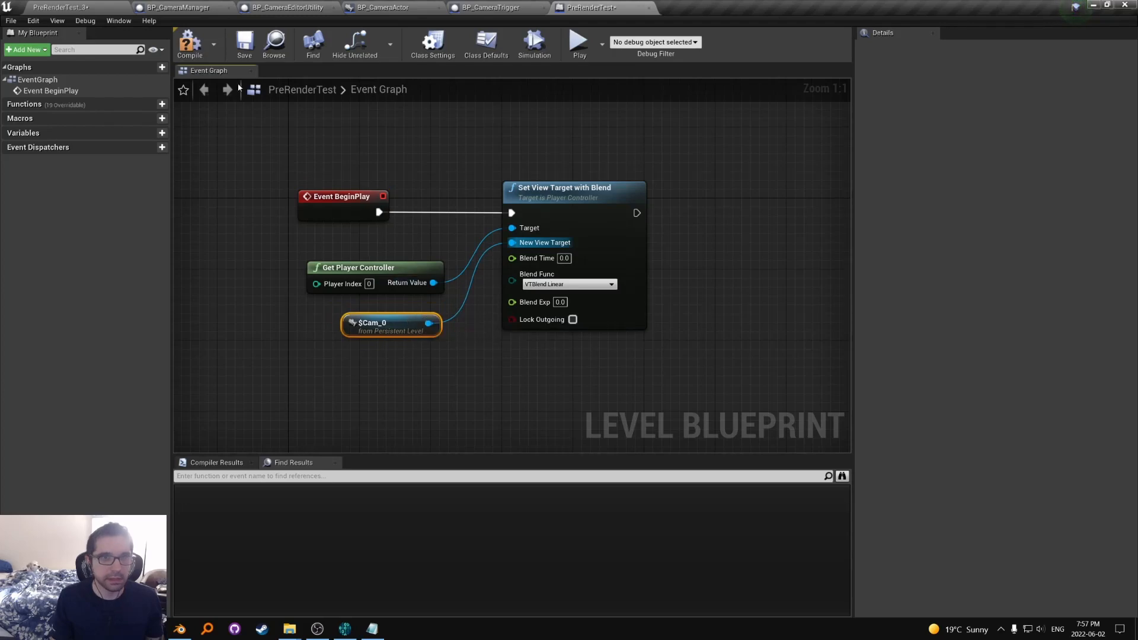
# Step: Compile the Level Blueprint and play-test the level, running the character around under the fixed $Cam_0 view
pyautogui.click(191, 45)
pyautogui.click(579, 43)
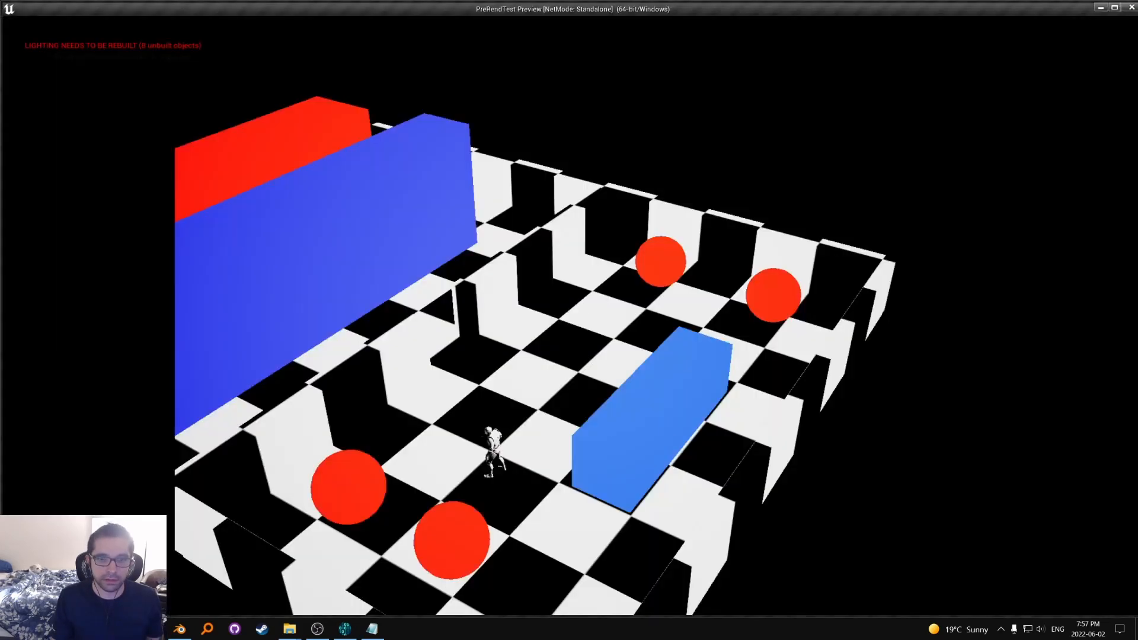
pyautogui.press('a')
pyautogui.press('w')
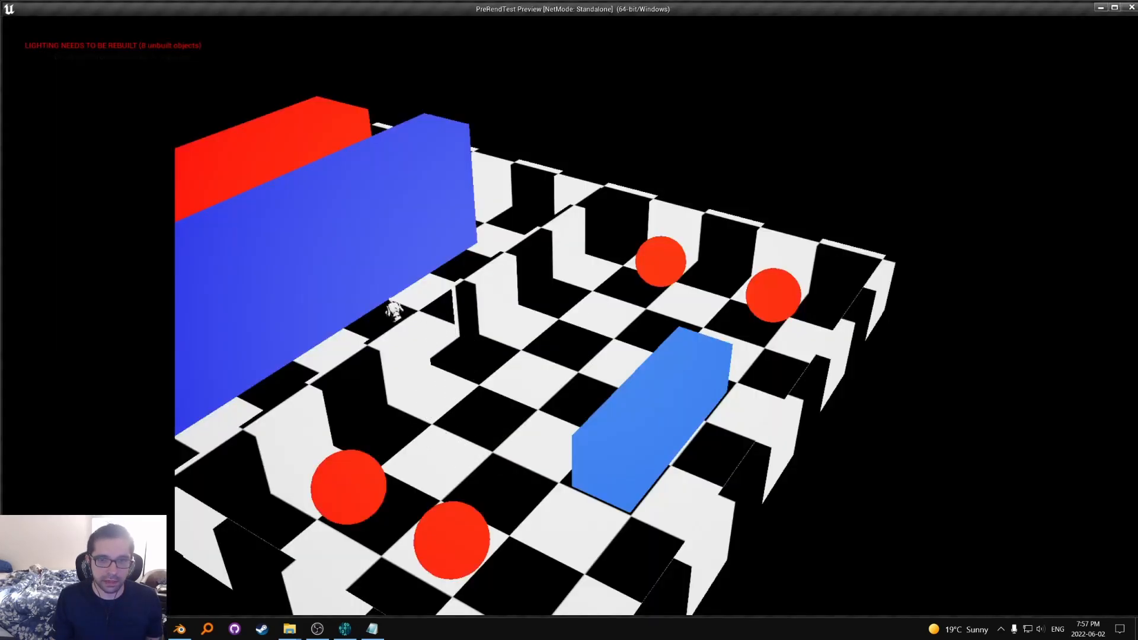
pyautogui.press('s')
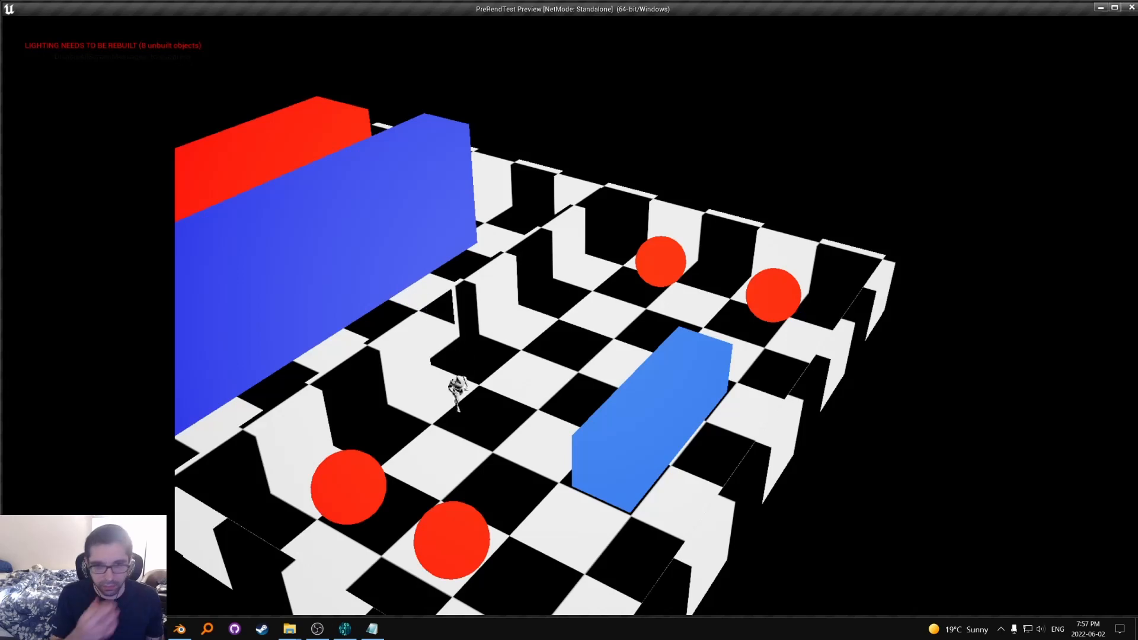
pyautogui.press('s')
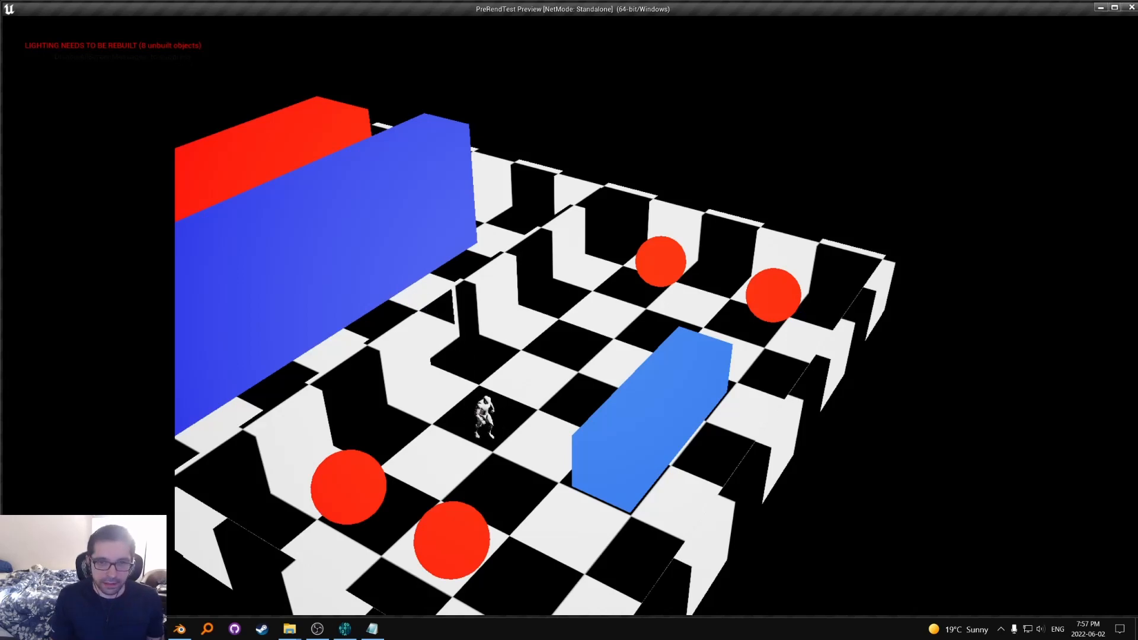
pyautogui.press('w')
pyautogui.press('d')
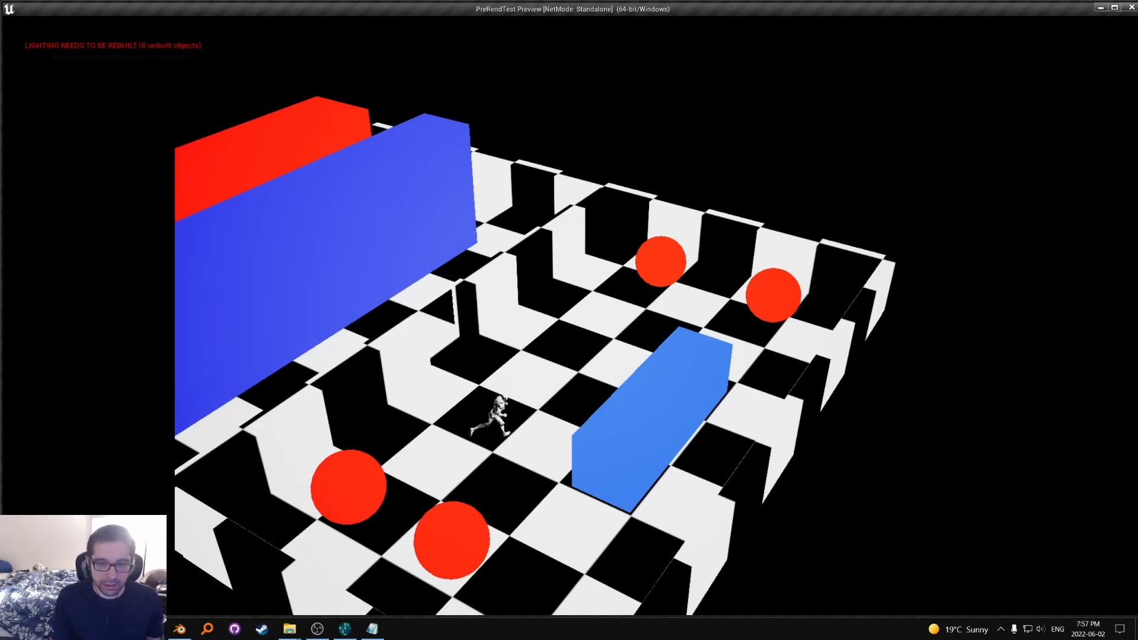
pyautogui.press('s')
pyautogui.press('a')
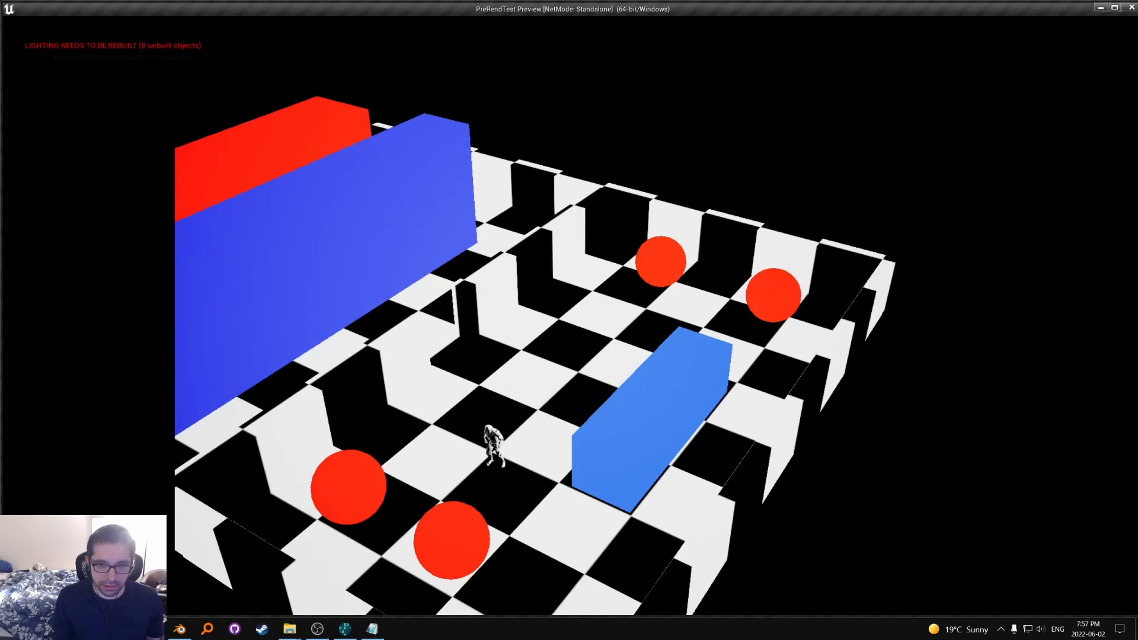
pyautogui.press('s')
pyautogui.press('a')
pyautogui.press('w')
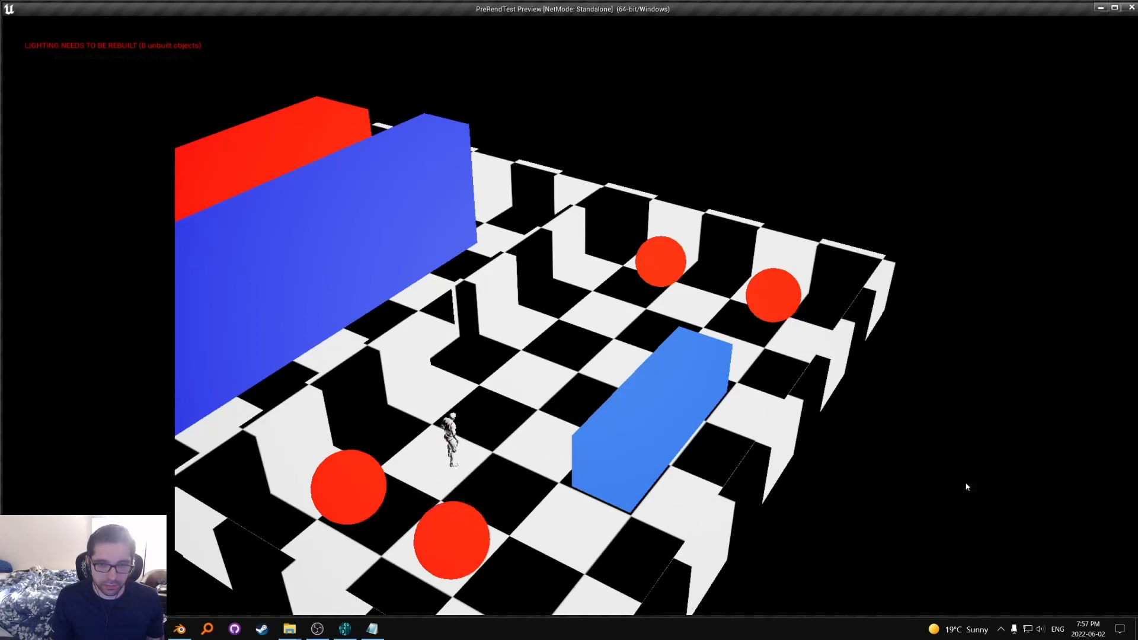
# Step: End the play-test, return to the PreRenderTest_3 level and place a Post Process Volume above the far corner of the checkered floor
pyautogui.press('Escape')
pyautogui.click(113, 4)
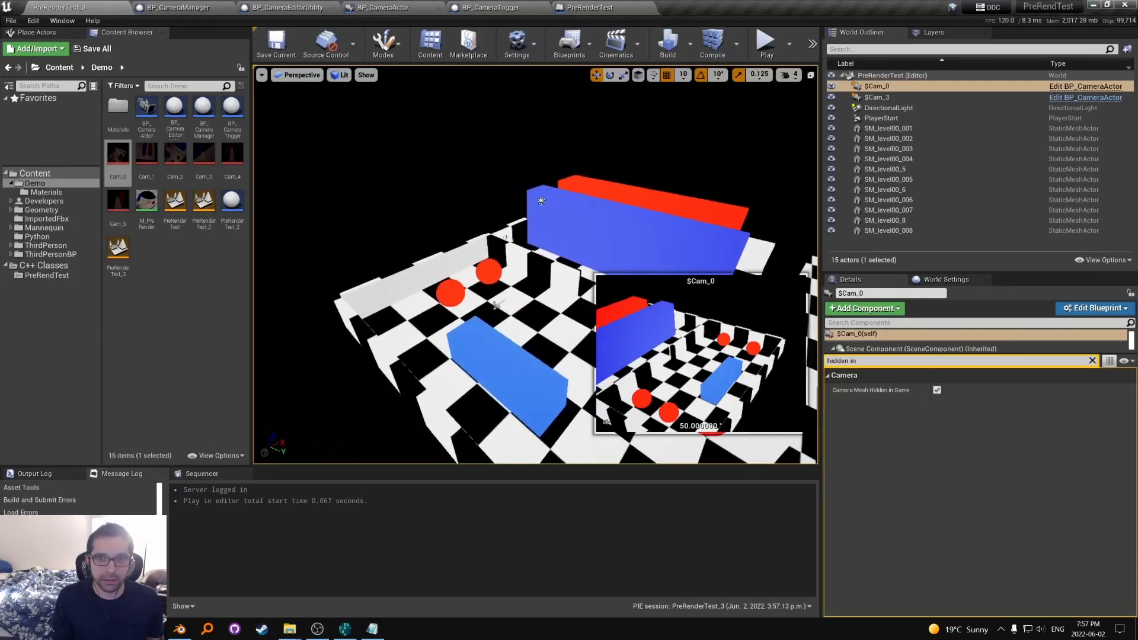
pyautogui.press('w')
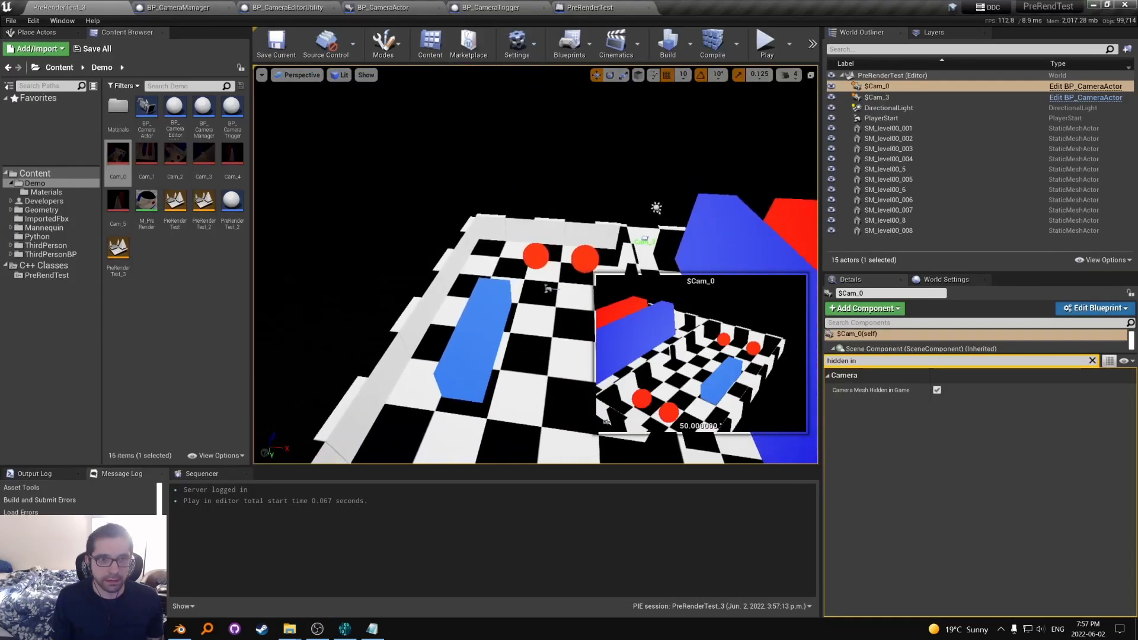
pyautogui.press('a')
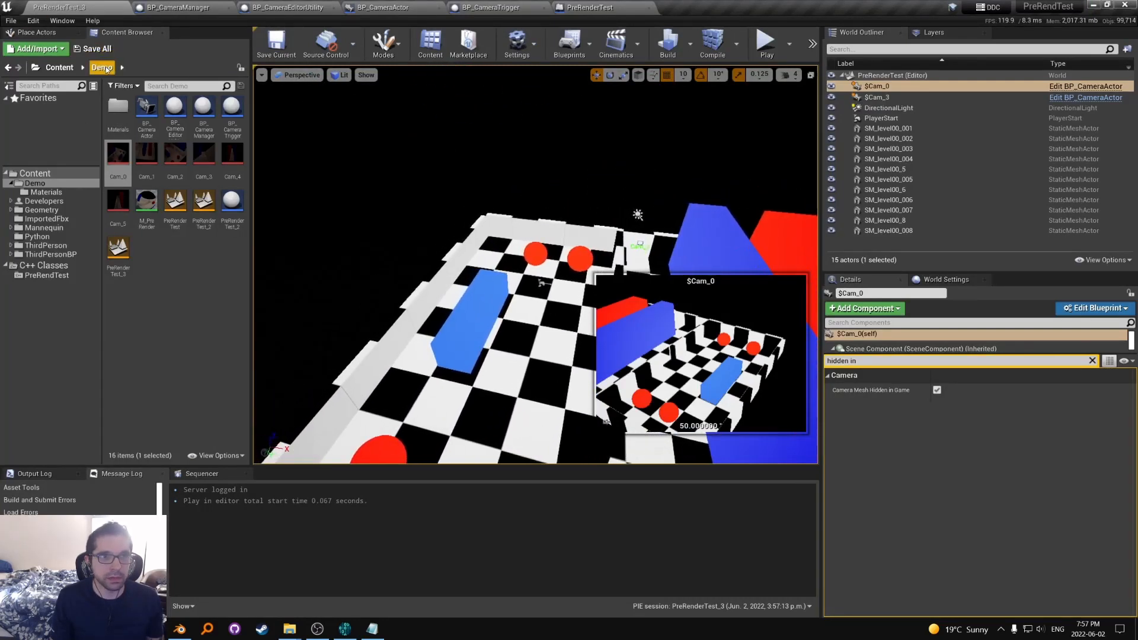
pyautogui.click(44, 33)
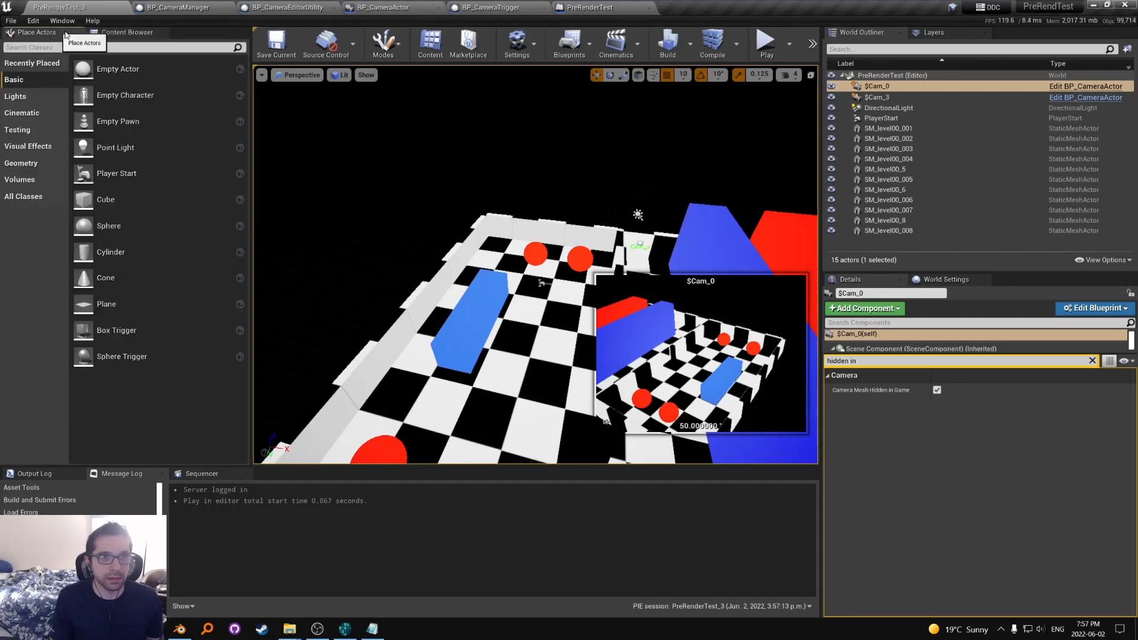
pyautogui.click(149, 47)
pyautogui.write('post pro')
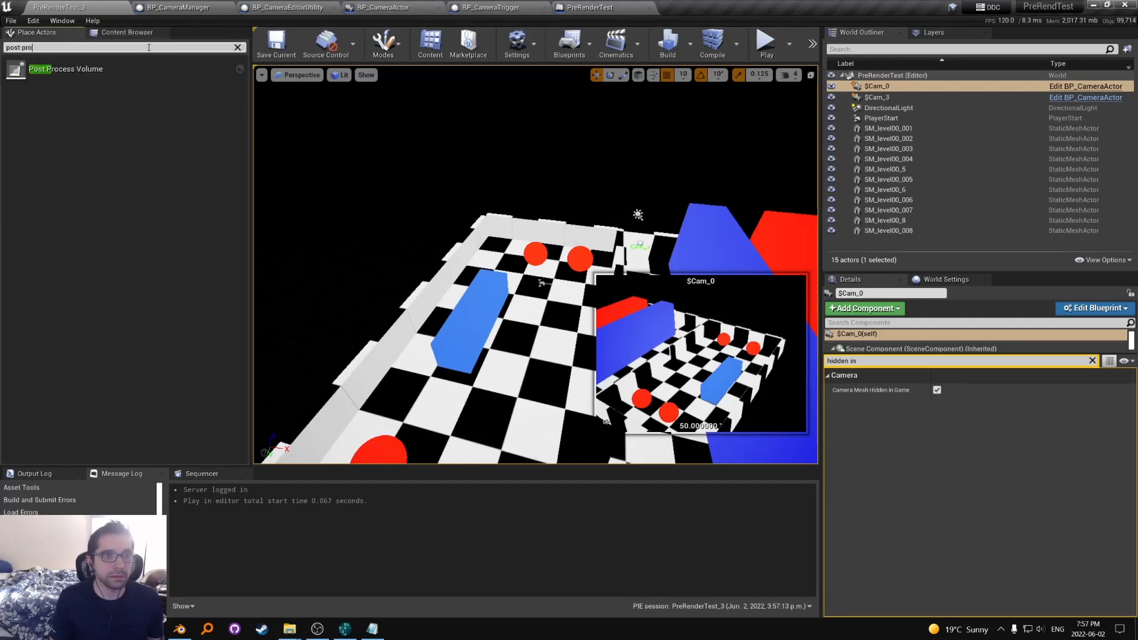
pyautogui.moveTo(65, 68); pyautogui.dragTo(491, 196)
pyautogui.moveTo(535, 265); pyautogui.dragTo(498, 257, button='right')
# Step: Find the Post Process Volume's extent setting and enable Infinite Extent (Unbound)
pyautogui.click(871, 306)
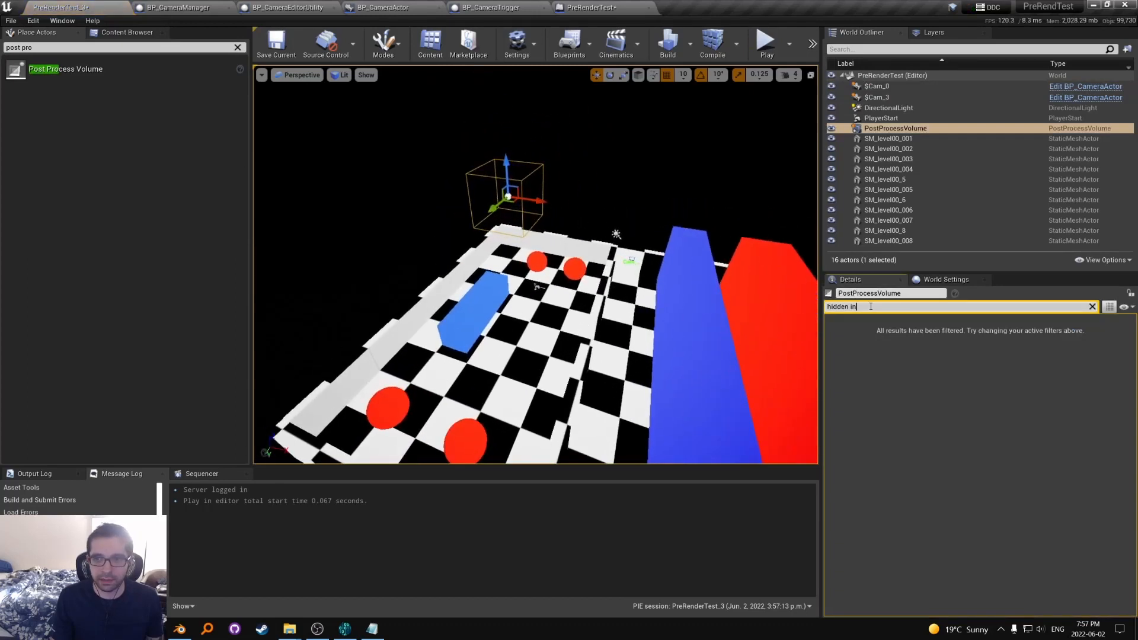
pyautogui.write('ext')
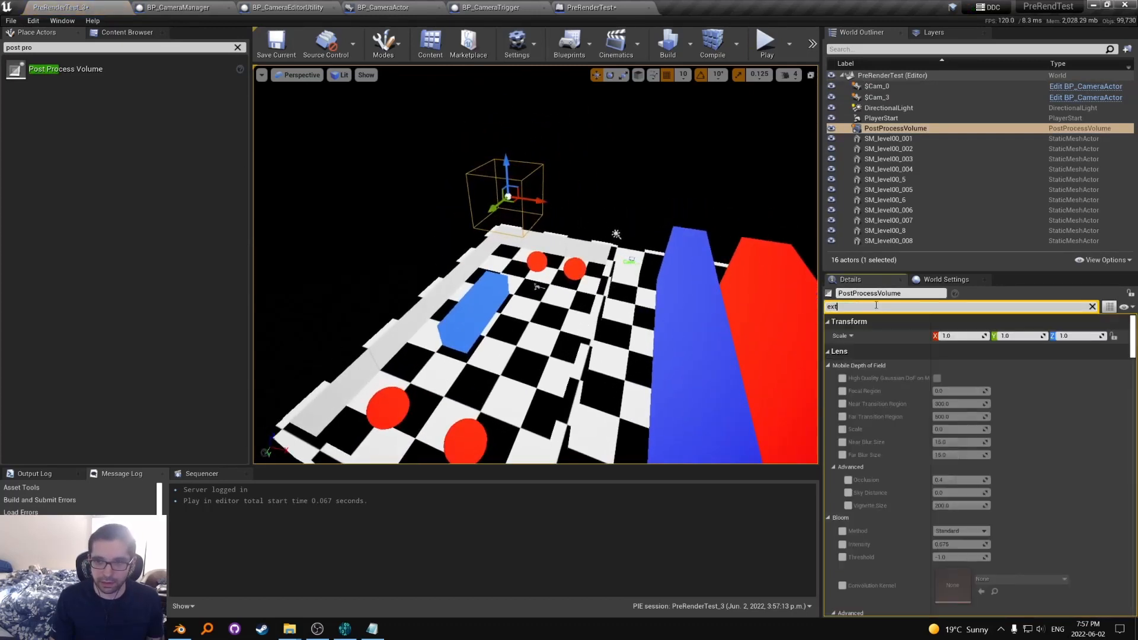
pyautogui.write('ent')
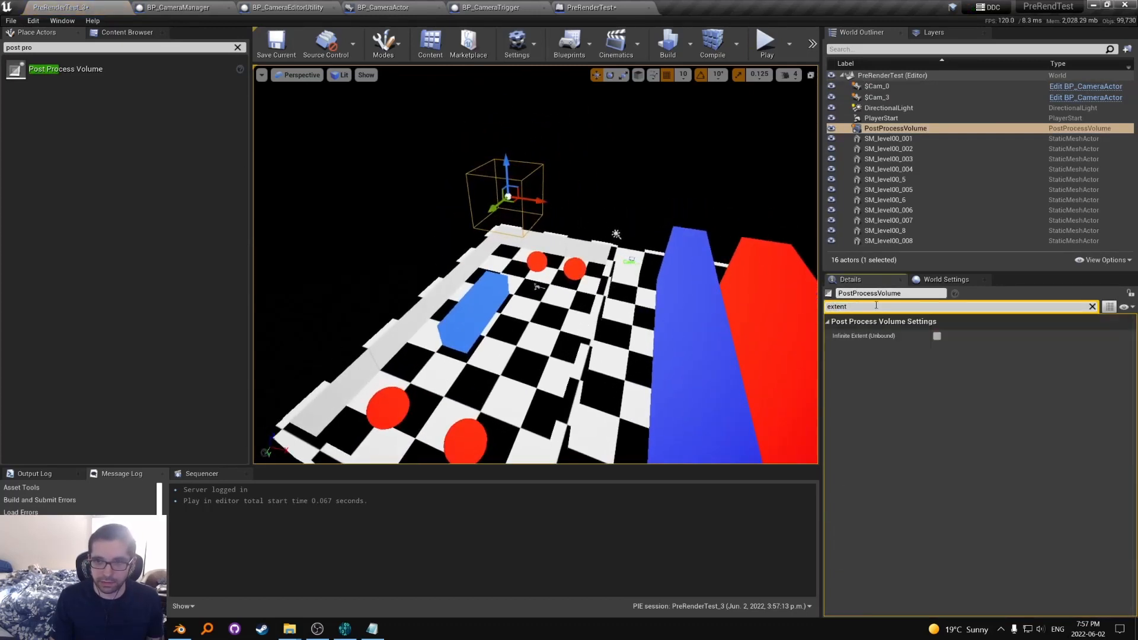
pyautogui.click(937, 336)
pyautogui.scroll(-5, 494, 221)
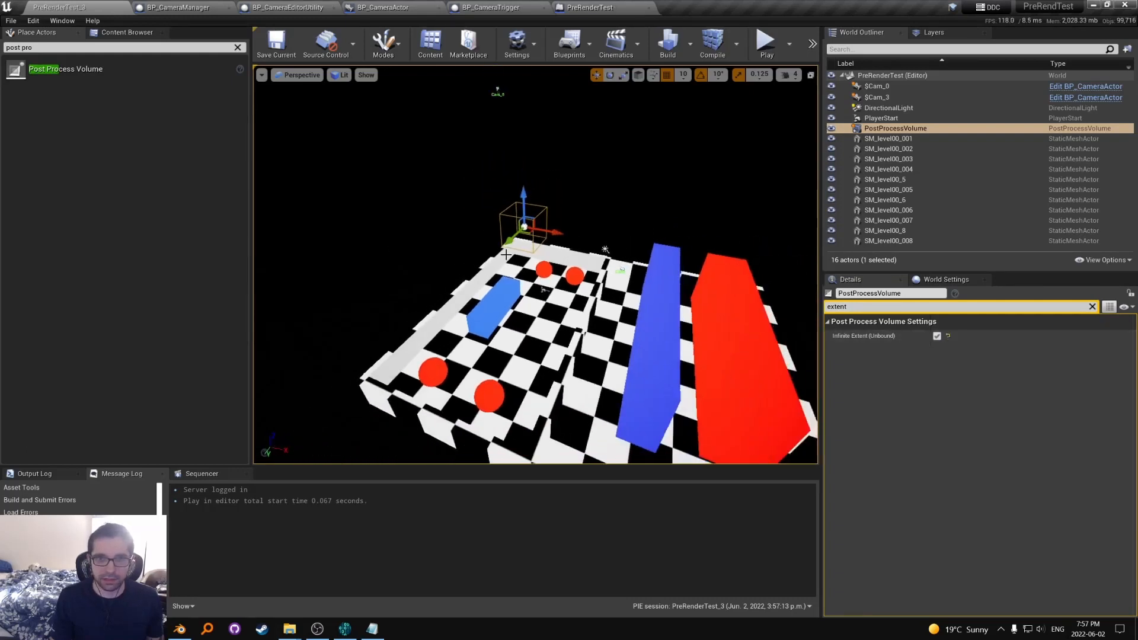
# Step: Try scaling the Post Process Volume uniformly in the viewport and undo the scaling
pyautogui.press('r')
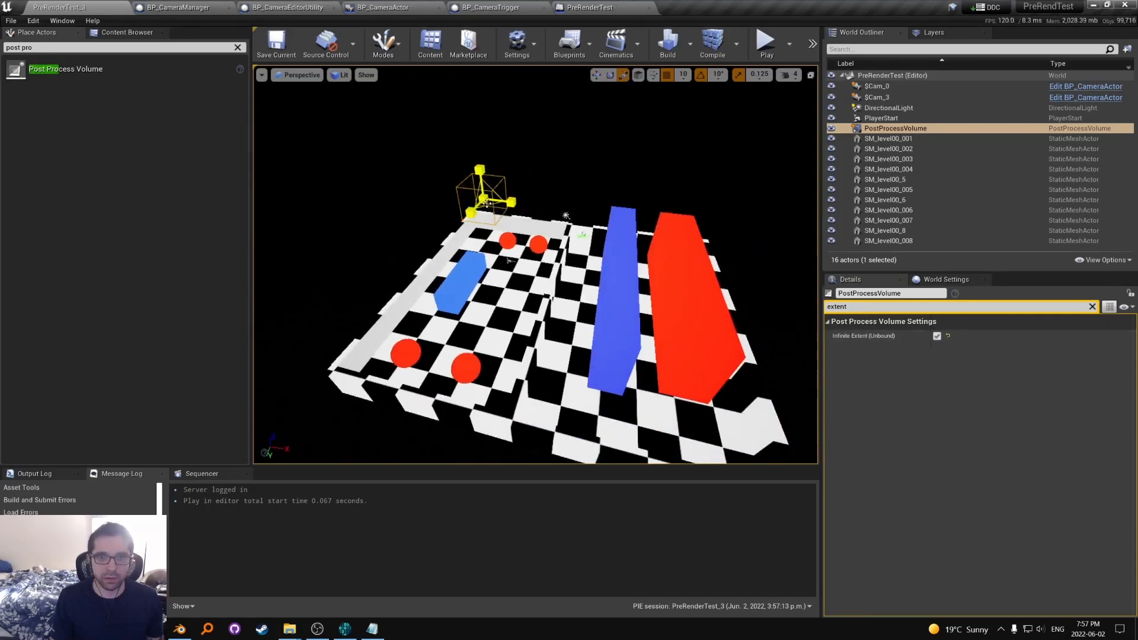
pyautogui.moveTo(486, 203)
pyautogui.mouseDown()
pyautogui.moveTo(515, 178)
pyautogui.moveTo(501, 212)
pyautogui.mouseUp()
pyautogui.hotkey('ctrl', 'z')
pyautogui.moveTo(547, 249); pyautogui.dragTo(498, 213, button='right')
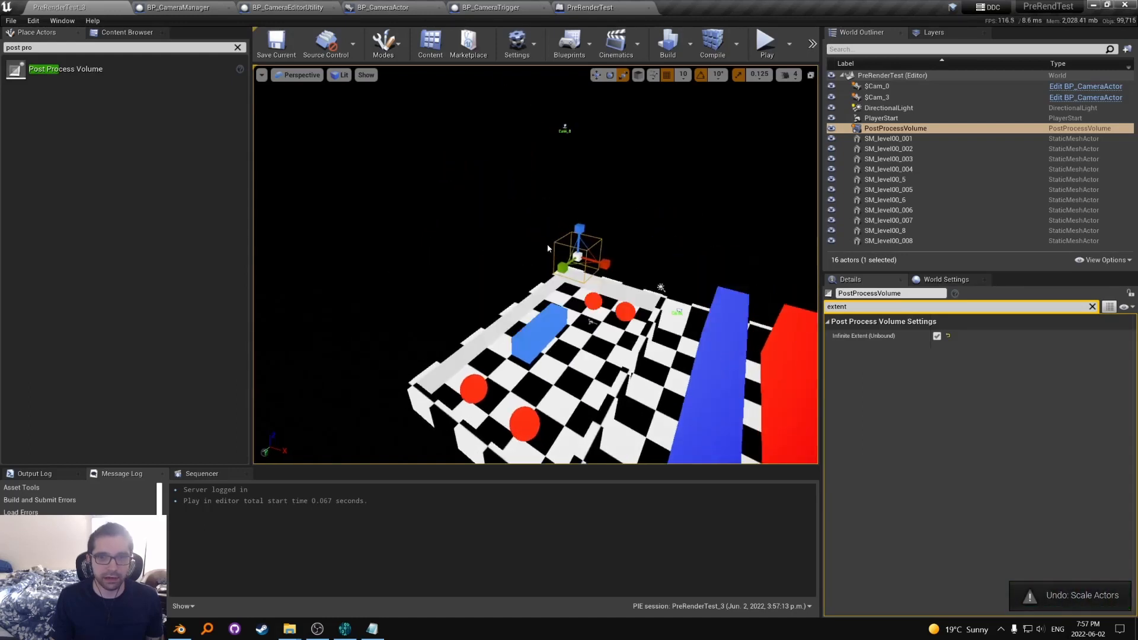
pyautogui.moveTo(547, 248); pyautogui.dragTo(540, 261, button='right')
pyautogui.press('w')
pyautogui.moveTo(467, 269); pyautogui.dragTo(492, 281, button='right')
# Step: Filter the Post Process Volume's properties for "material" and add one array element to Post Process Materials
pyautogui.click(1092, 307)
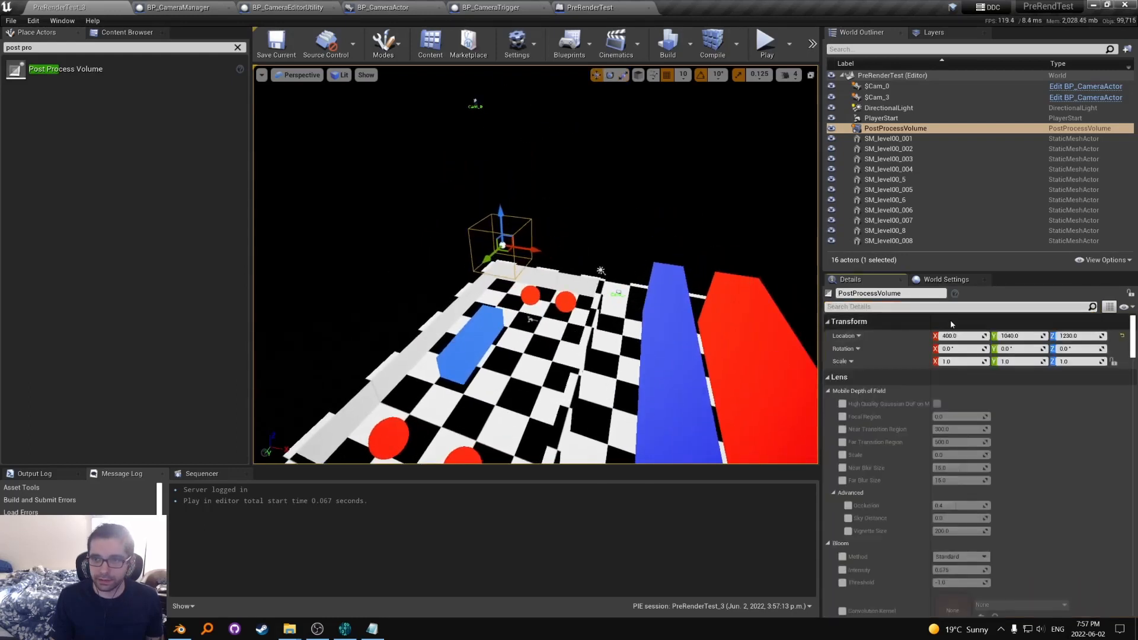
pyautogui.write('maer')
pyautogui.hotkey('ctrl', 'shift', 'Left')
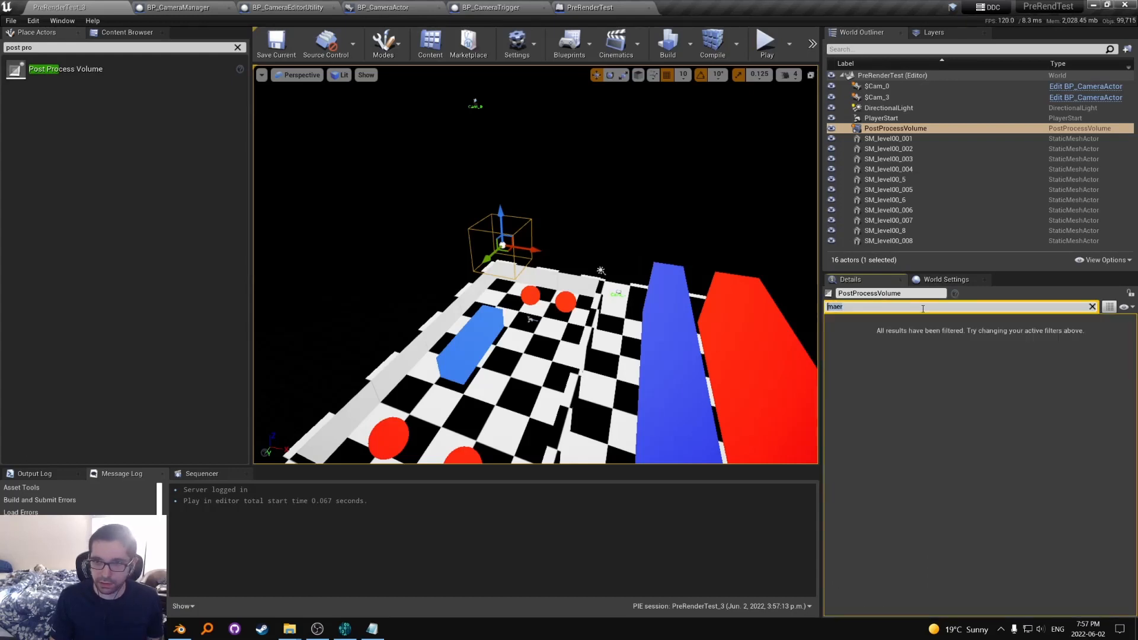
pyautogui.write('material')
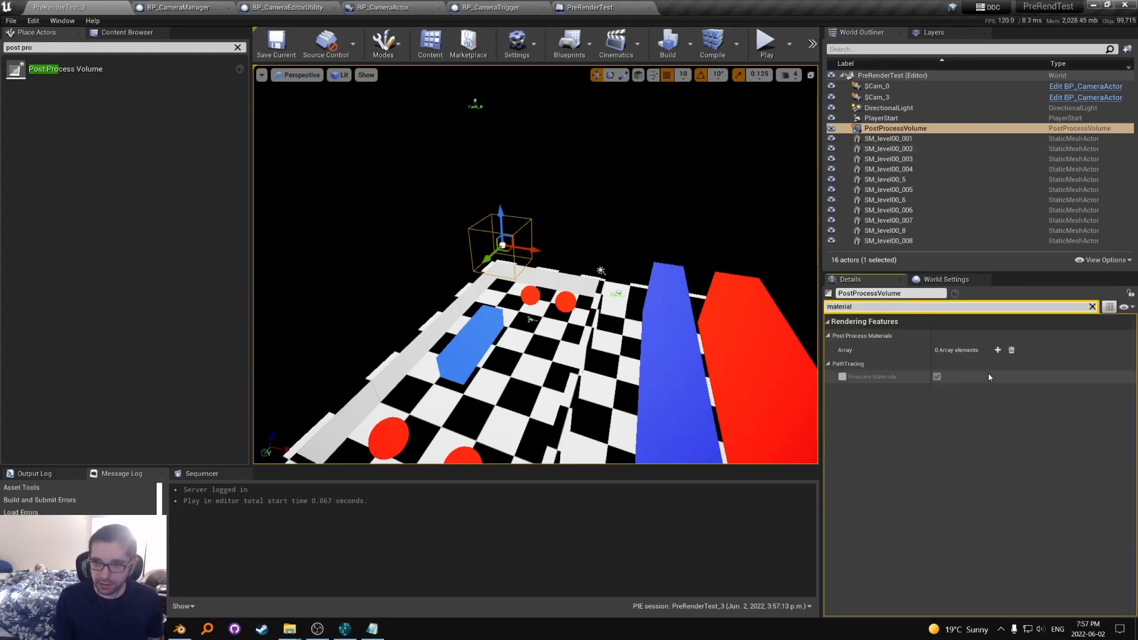
pyautogui.click(997, 350)
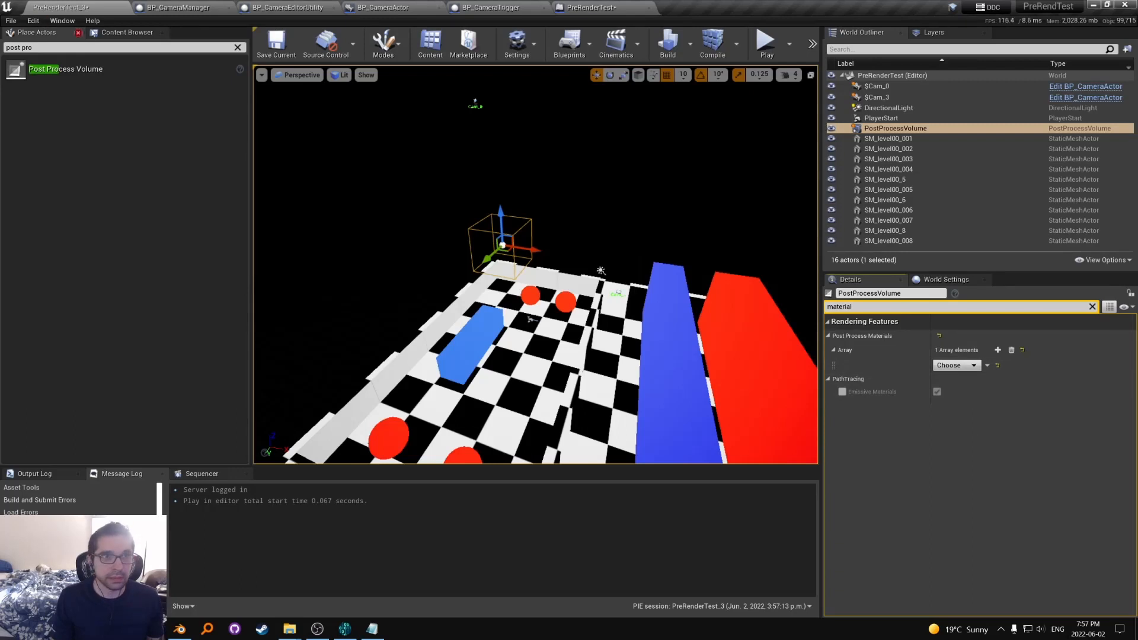
# Step: Create a new material named M_PreRender2 in the Demo folder
pyautogui.click(127, 32)
pyautogui.rightClick(159, 259)
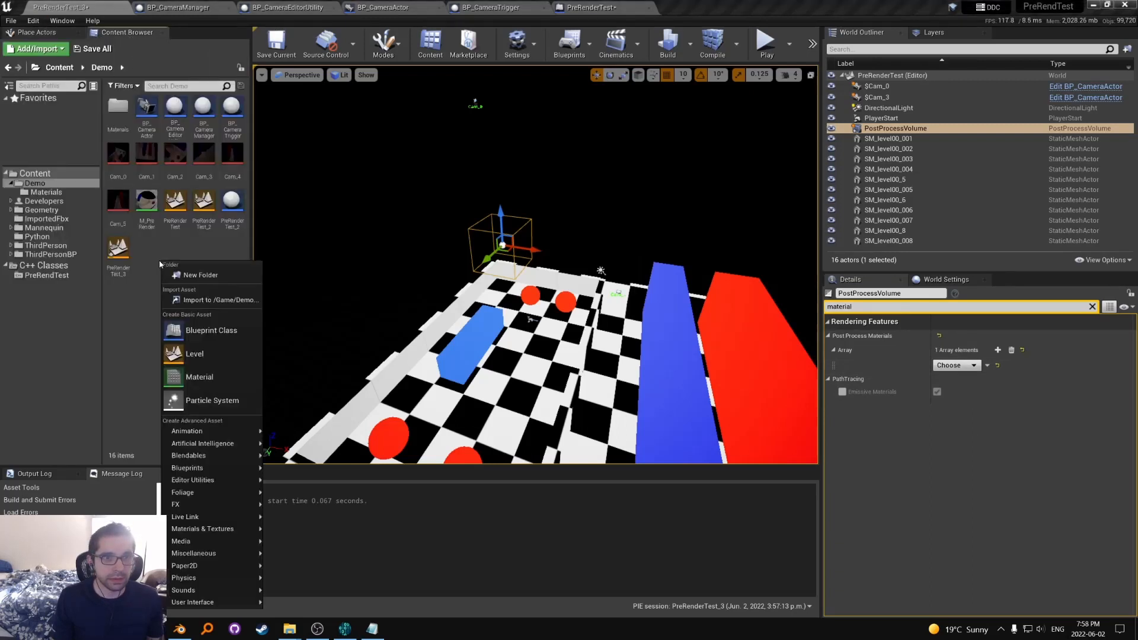
pyautogui.click(199, 377)
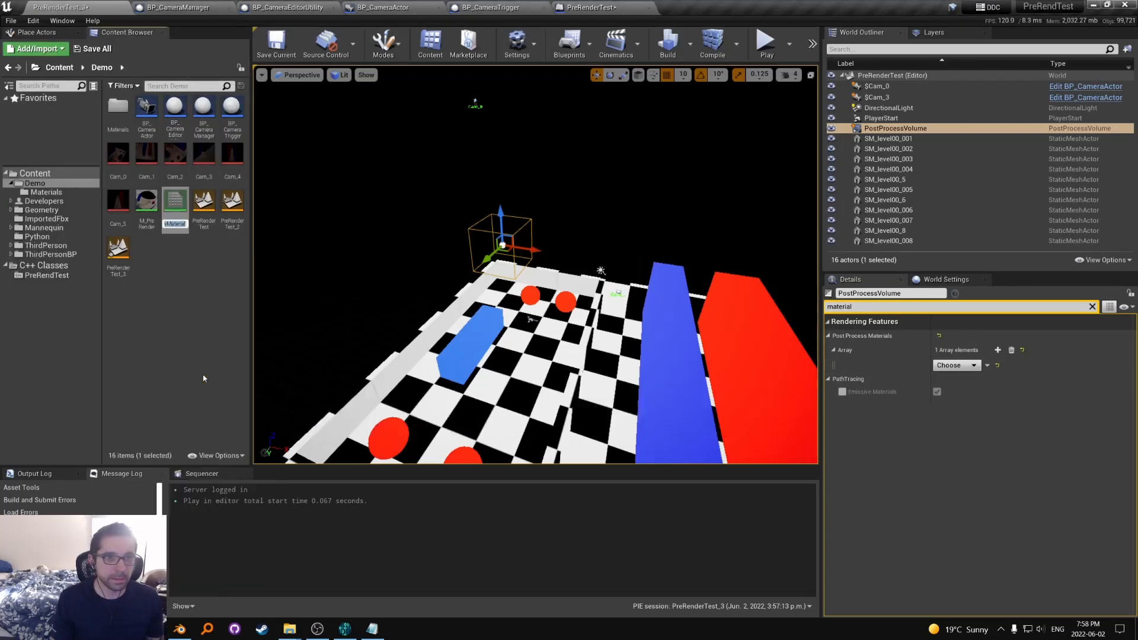
pyautogui.write('M_PreRender2')
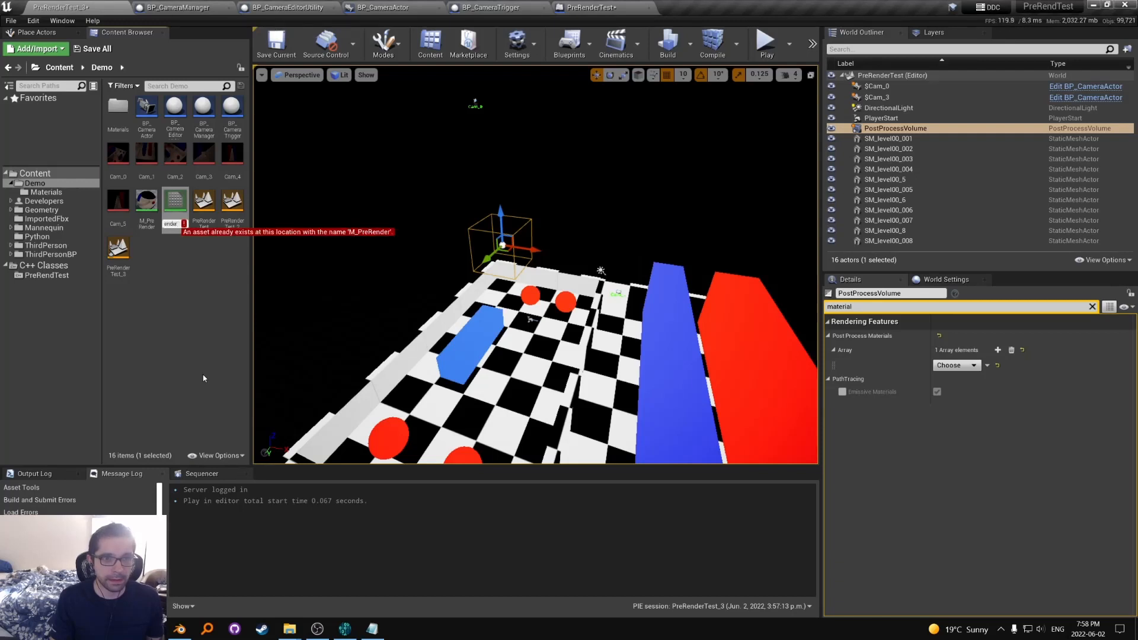
pyautogui.press('Return')
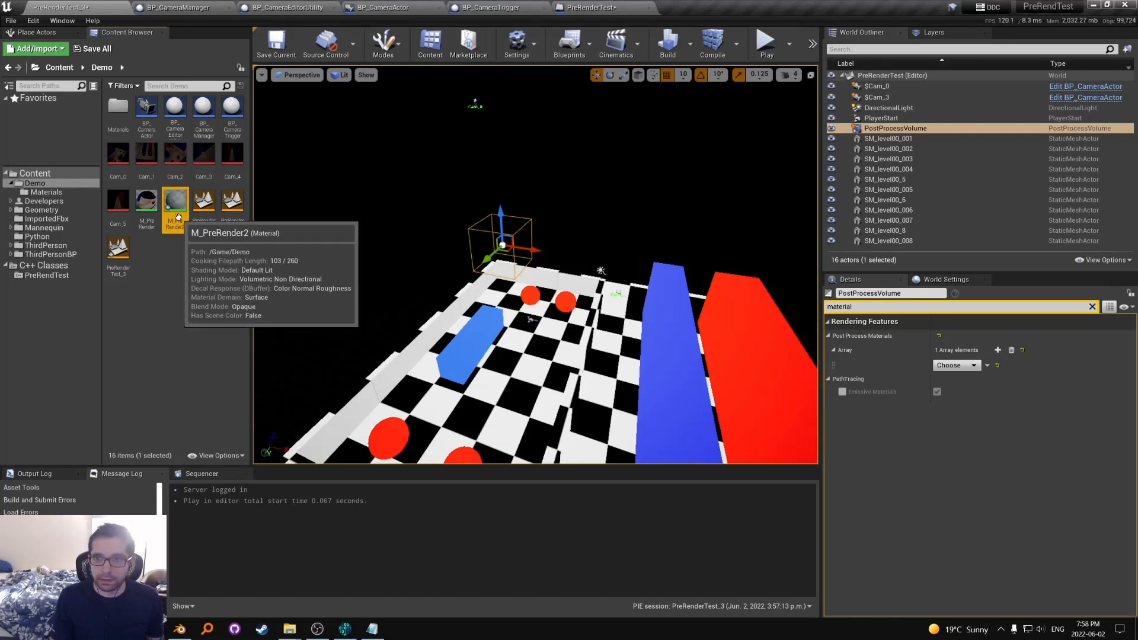
# Step: Make the new Post Process Materials element an asset reference and assign M_PreRender2 to it
pyautogui.click(954, 365)
pyautogui.click(948, 394)
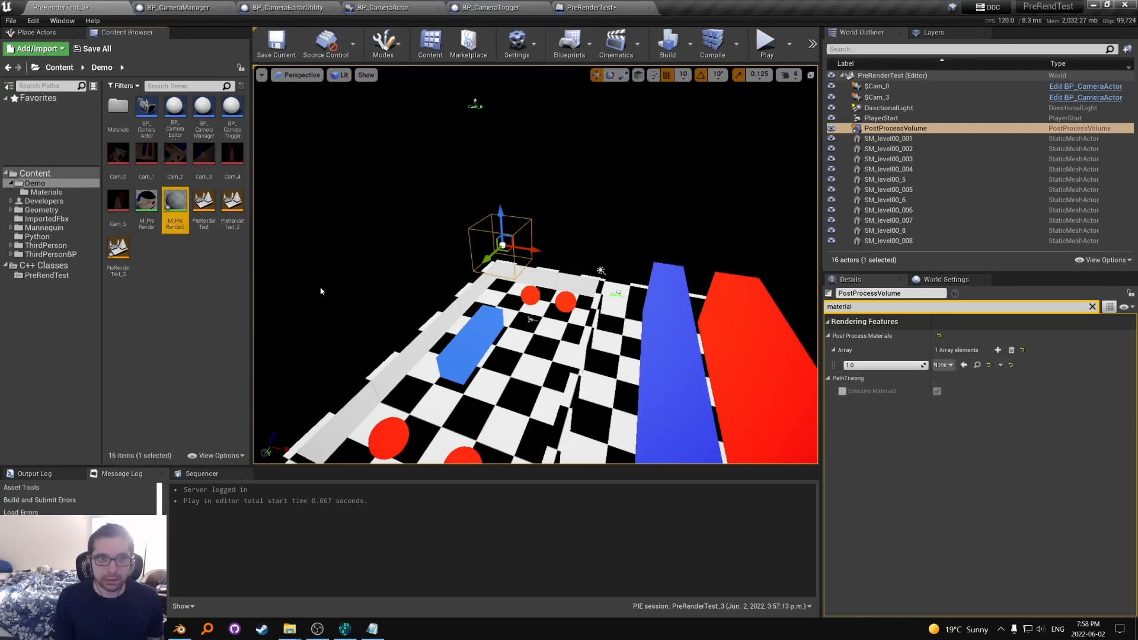
pyautogui.moveTo(177, 208); pyautogui.dragTo(944, 365)
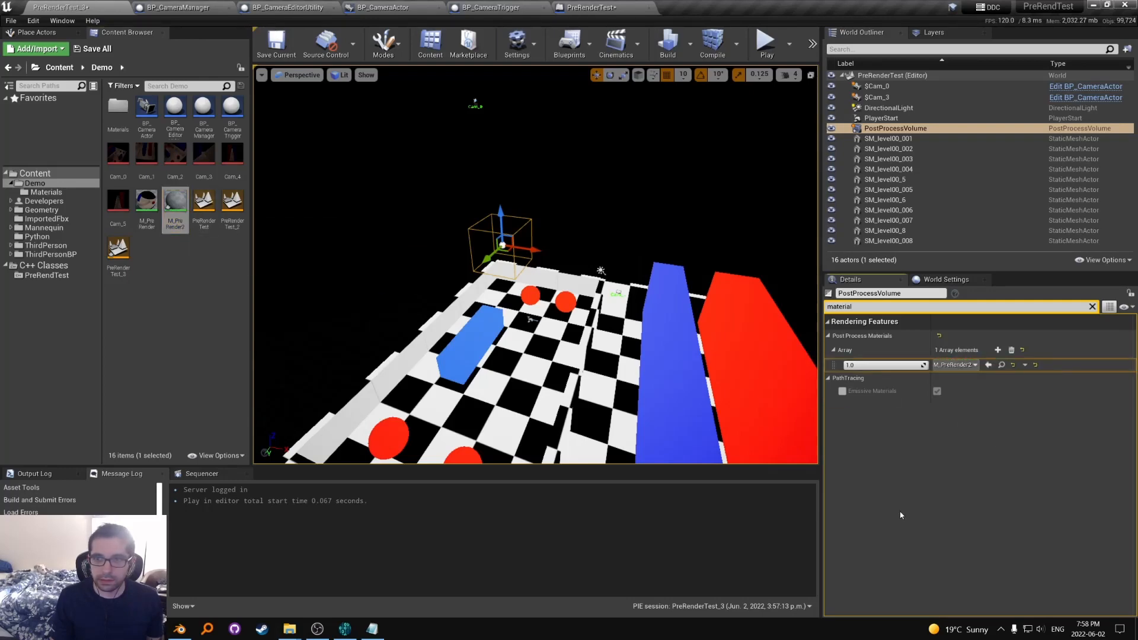
pyautogui.click(200, 345)
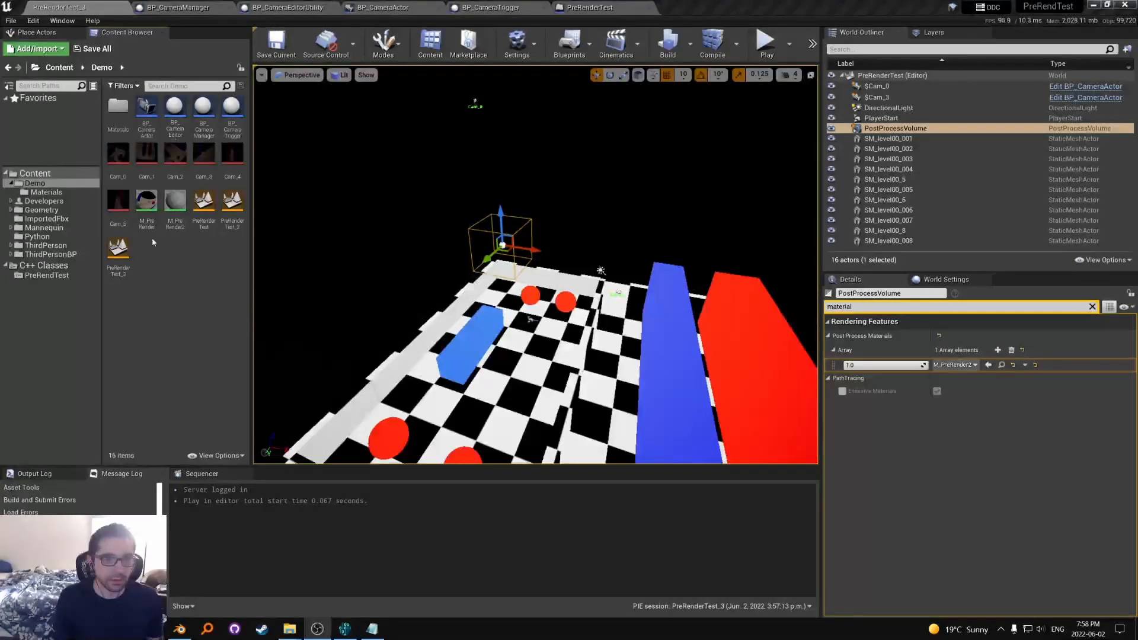
# Step: Open M_PreRender2 for editing, set its Material Domain to Post Process and apply the change
pyautogui.doubleClick(175, 205)
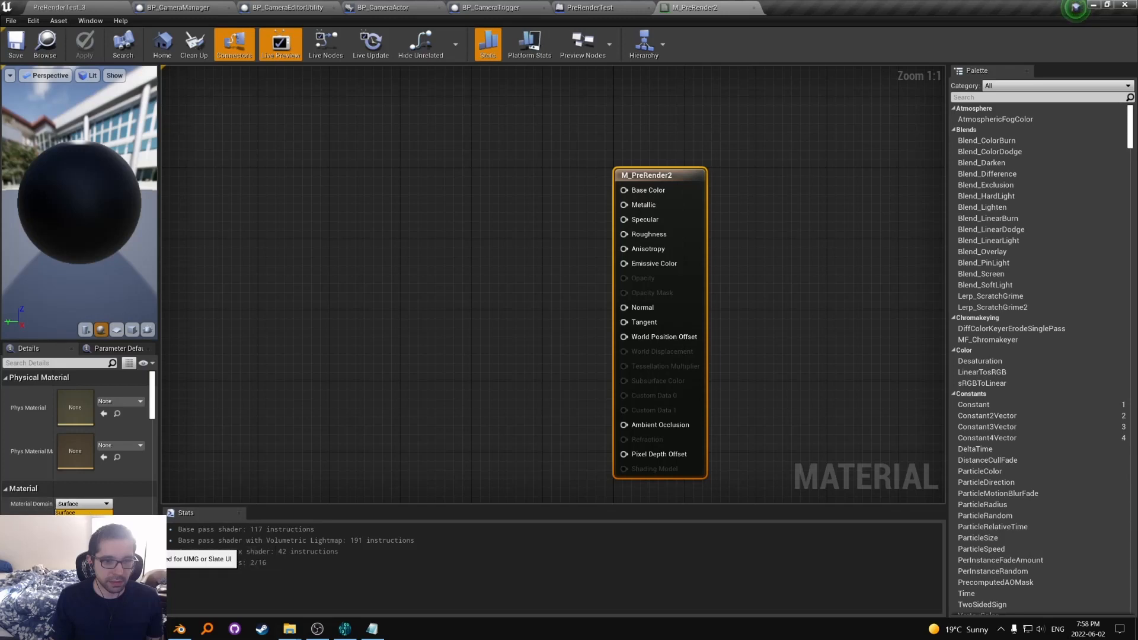
pyautogui.click(77, 549)
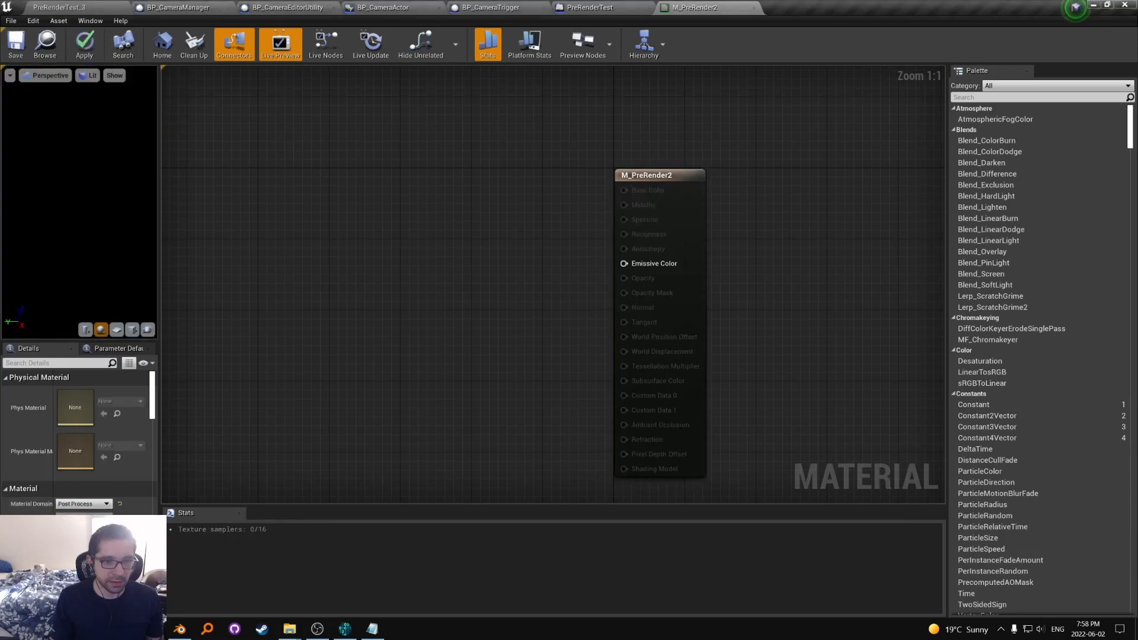
pyautogui.click(83, 503)
pyautogui.moveTo(469, 254); pyautogui.dragTo(453, 274, button='right')
pyautogui.click(84, 46)
pyautogui.moveTo(285, 180); pyautogui.dragTo(353, 193, button='right')
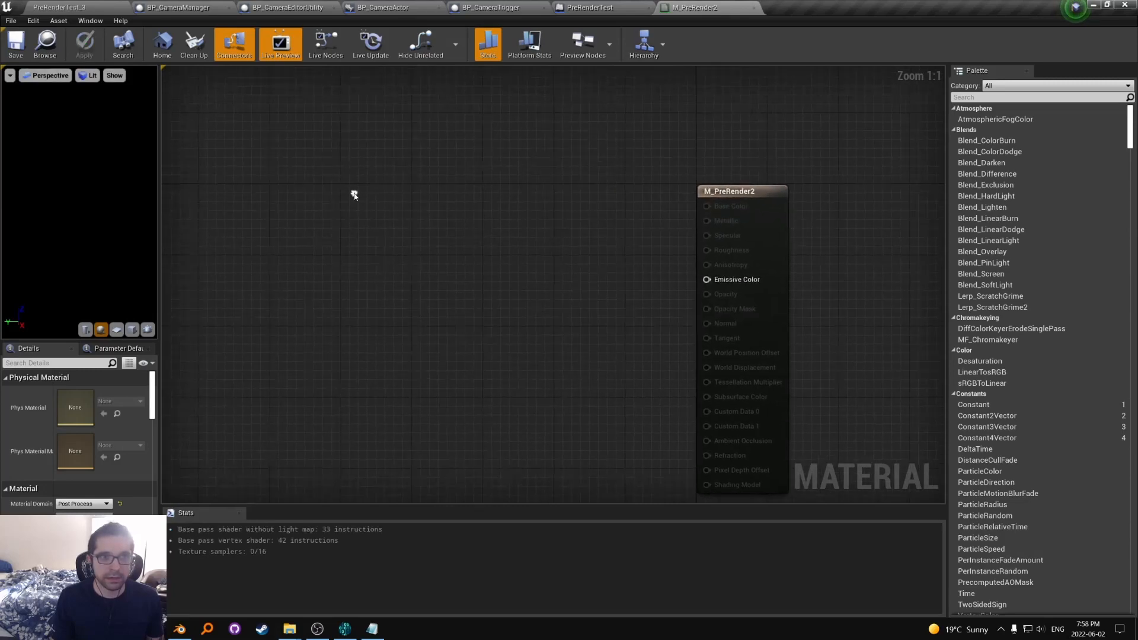
pyautogui.moveTo(489, 265); pyautogui.dragTo(527, 246, button='right')
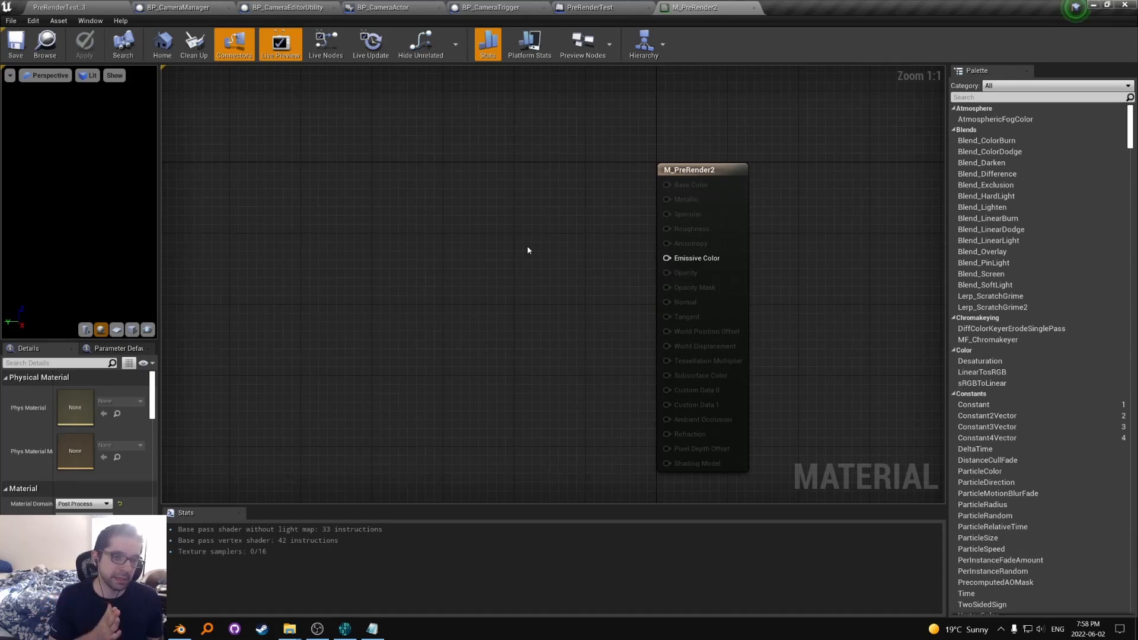
pyautogui.moveTo(398, 266); pyautogui.dragTo(435, 261, button='right')
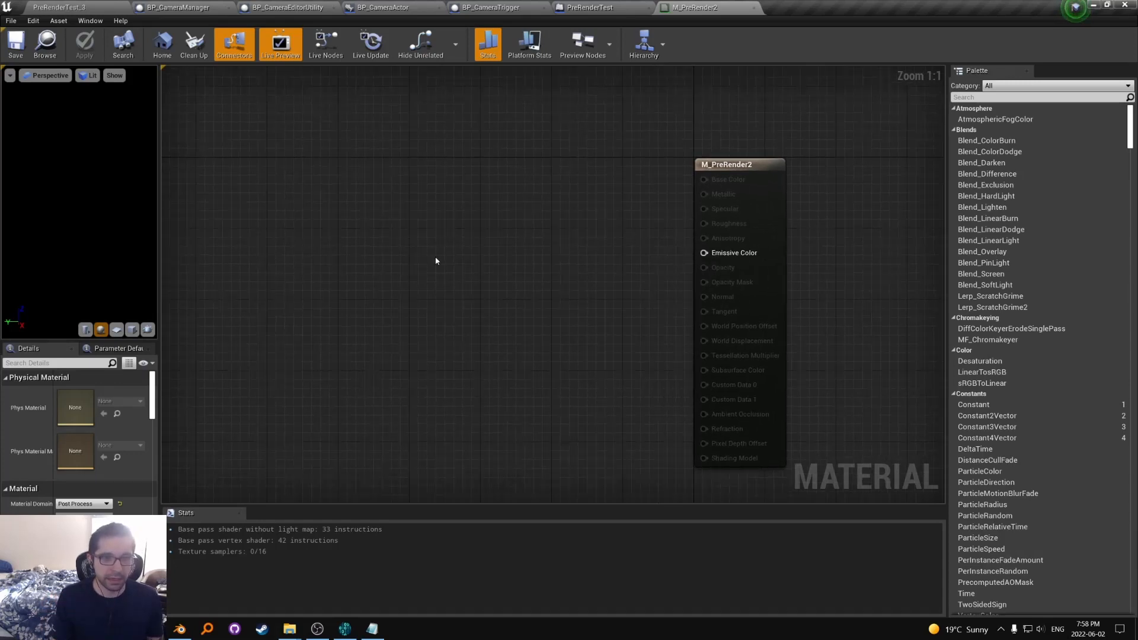
pyautogui.moveTo(754, 179); pyautogui.dragTo(754, 170)
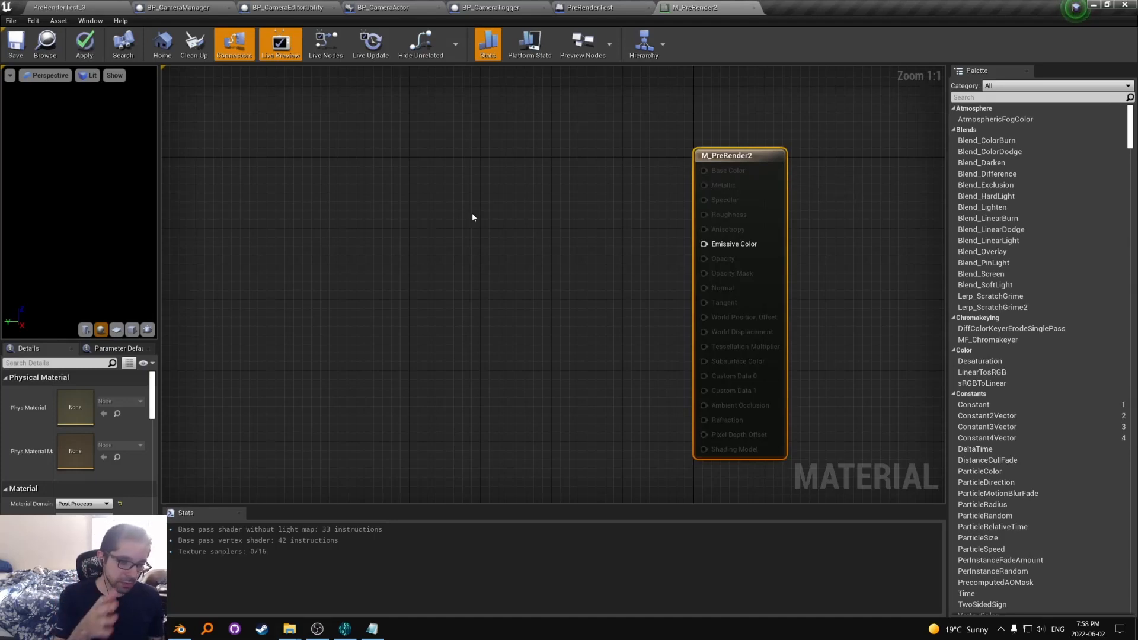
pyautogui.moveTo(426, 249)
pyautogui.mouseDown(button='right')
pyautogui.moveTo(375, 244)
pyautogui.moveTo(413, 265)
pyautogui.mouseUp(button='right')
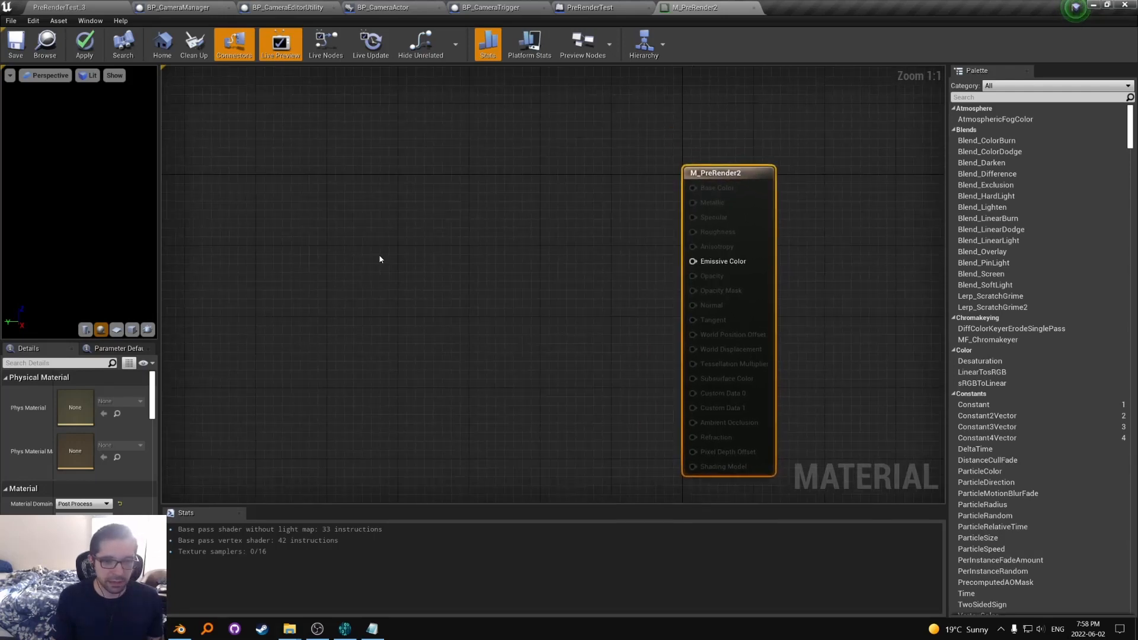
# Step: Add a SceneTexture node to the material graph and place it to the left of the M_PreRender2 output node
pyautogui.rightClick(366, 234)
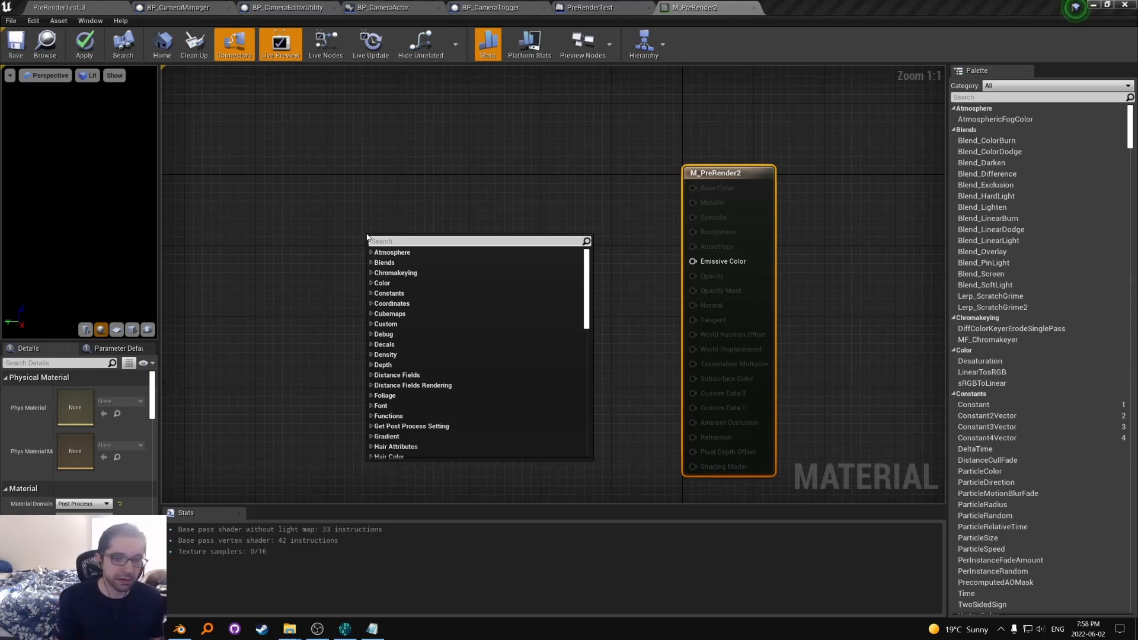
pyautogui.write('scene')
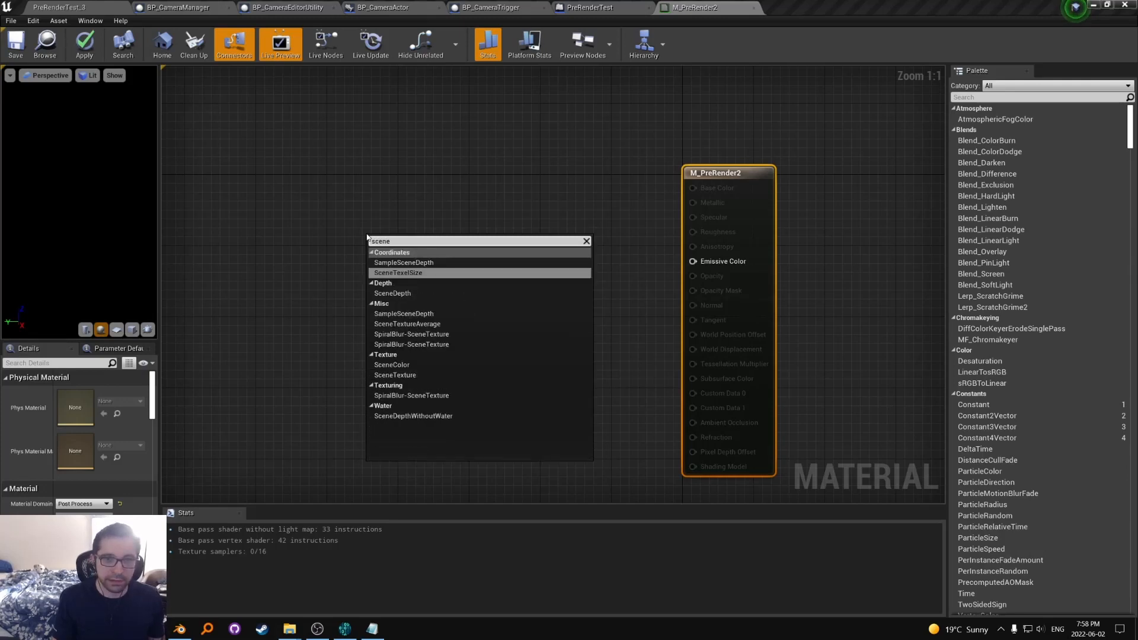
pyautogui.write(' texture')
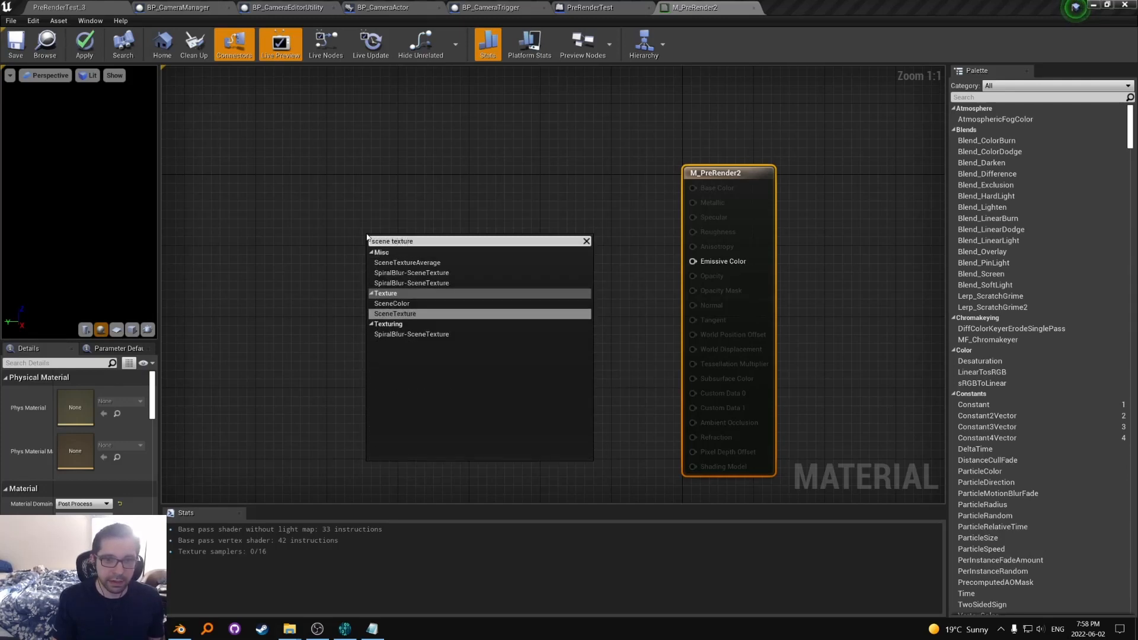
pyautogui.press('Return')
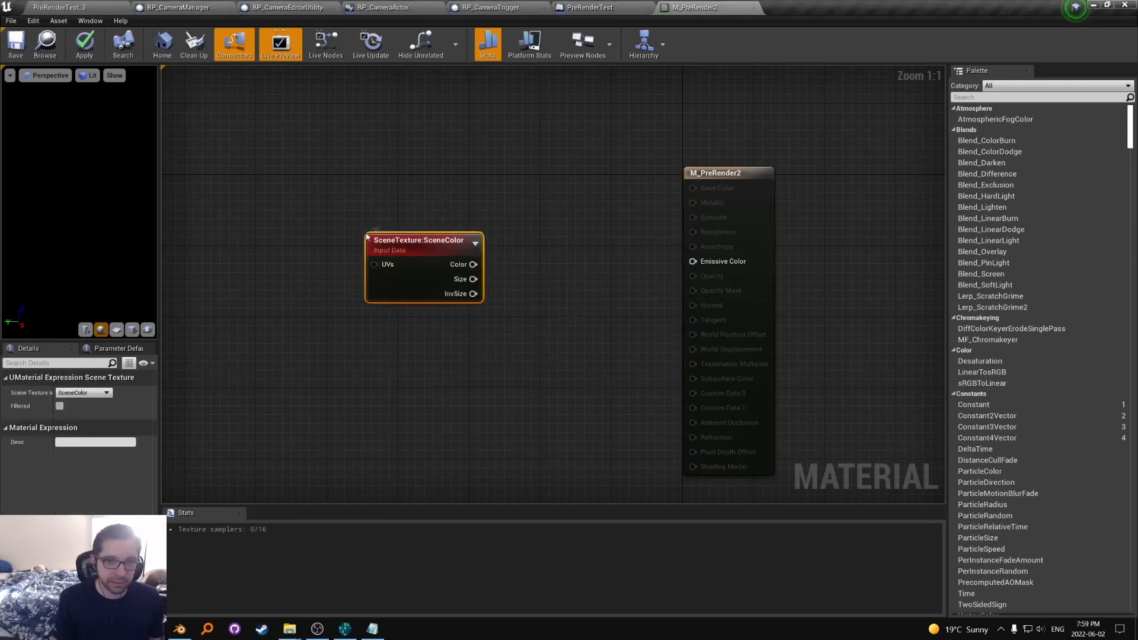
pyautogui.moveTo(397, 294); pyautogui.dragTo(373, 275, button='right')
pyautogui.moveTo(363, 269); pyautogui.dragTo(398, 246)
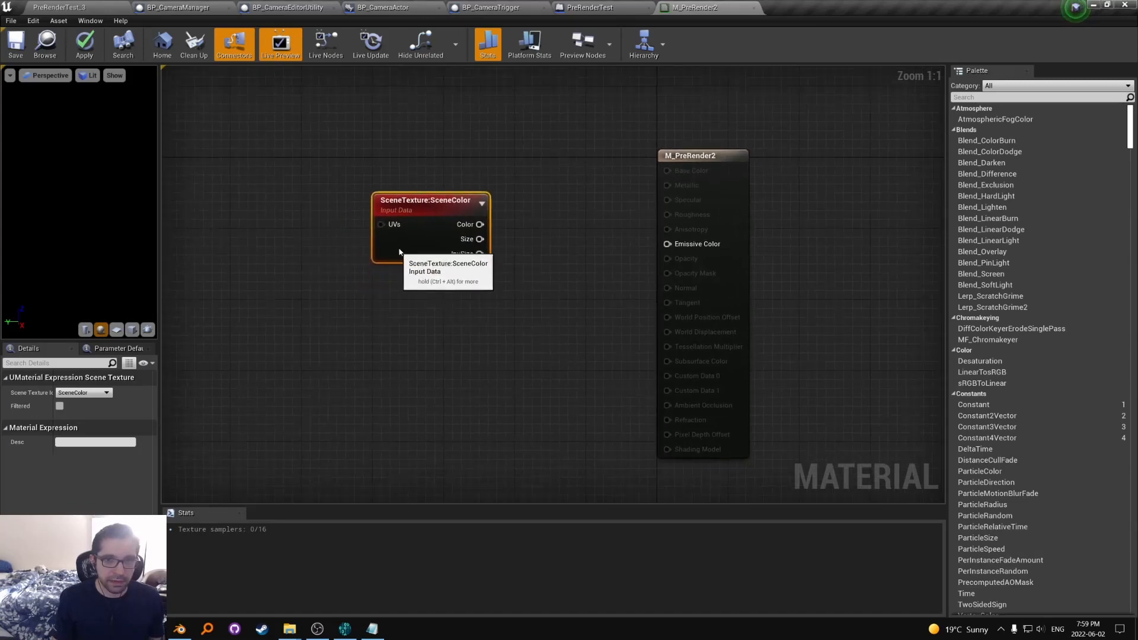
# Step: Set the SceneTexture node's Scene Texture Id to SceneDepth and reposition the node to the left of the material output
pyautogui.moveTo(397, 246); pyautogui.dragTo(356, 269, button='right')
pyautogui.click(83, 393)
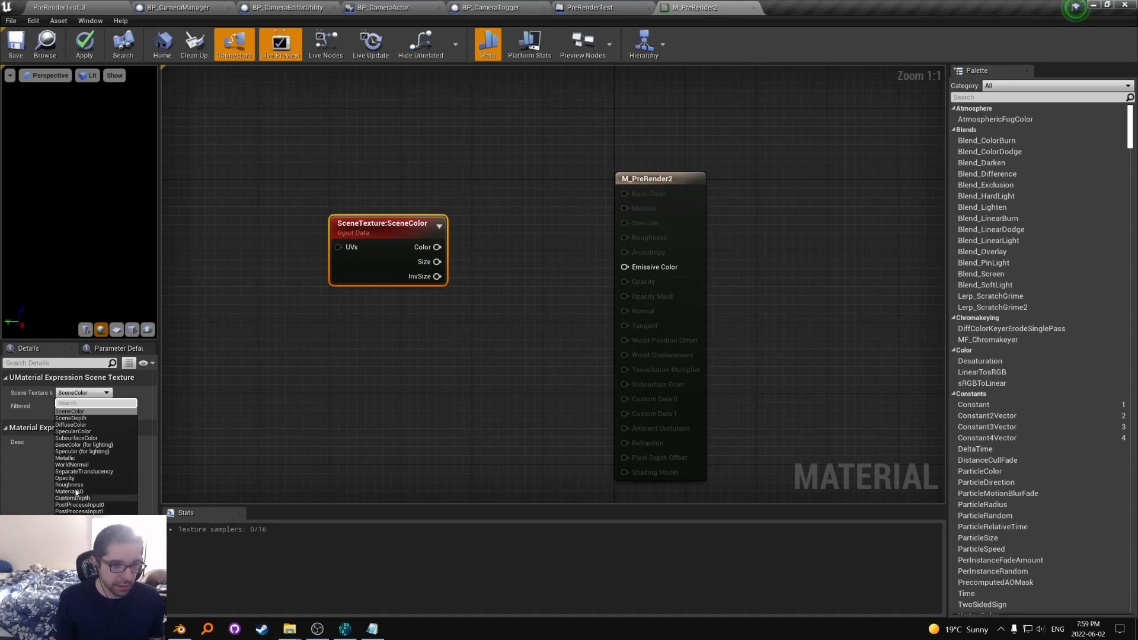
pyautogui.click(71, 418)
pyautogui.moveTo(370, 390); pyautogui.dragTo(302, 418, button='right')
pyautogui.moveTo(371, 274); pyautogui.dragTo(471, 288)
pyautogui.moveTo(359, 353); pyautogui.dragTo(345, 316, button='right')
pyautogui.moveTo(305, 251); pyautogui.dragTo(289, 316)
# Step: Duplicate the SceneDepth node, place the copy directly above it, and set the copy's Scene Texture Id to PostProcessInput0
pyautogui.hotkey('ctrl', 'w')
pyautogui.moveTo(389, 299); pyautogui.dragTo(349, 232)
pyautogui.click(350, 257)
pyautogui.moveTo(356, 276); pyautogui.dragTo(294, 196)
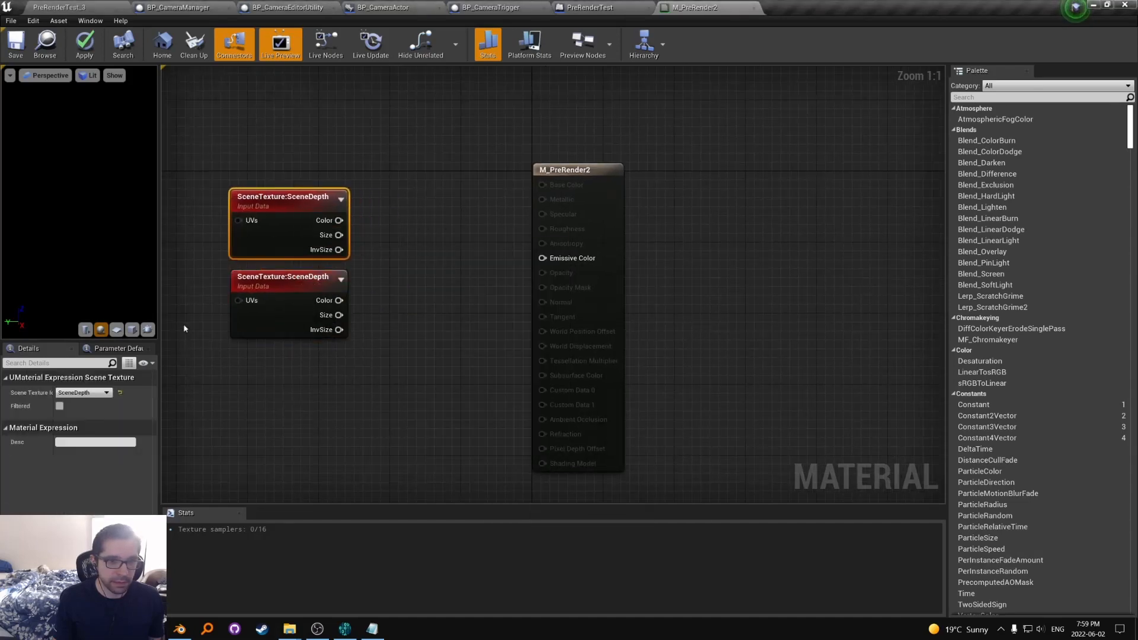
pyautogui.click(83, 393)
pyautogui.write('post')
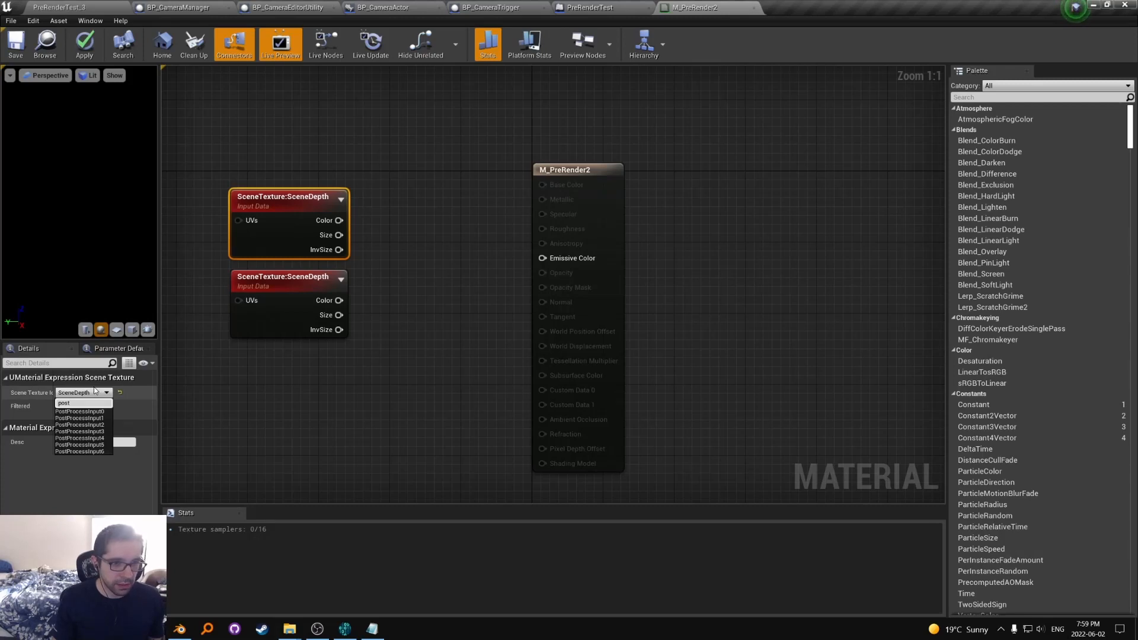
pyautogui.click(79, 411)
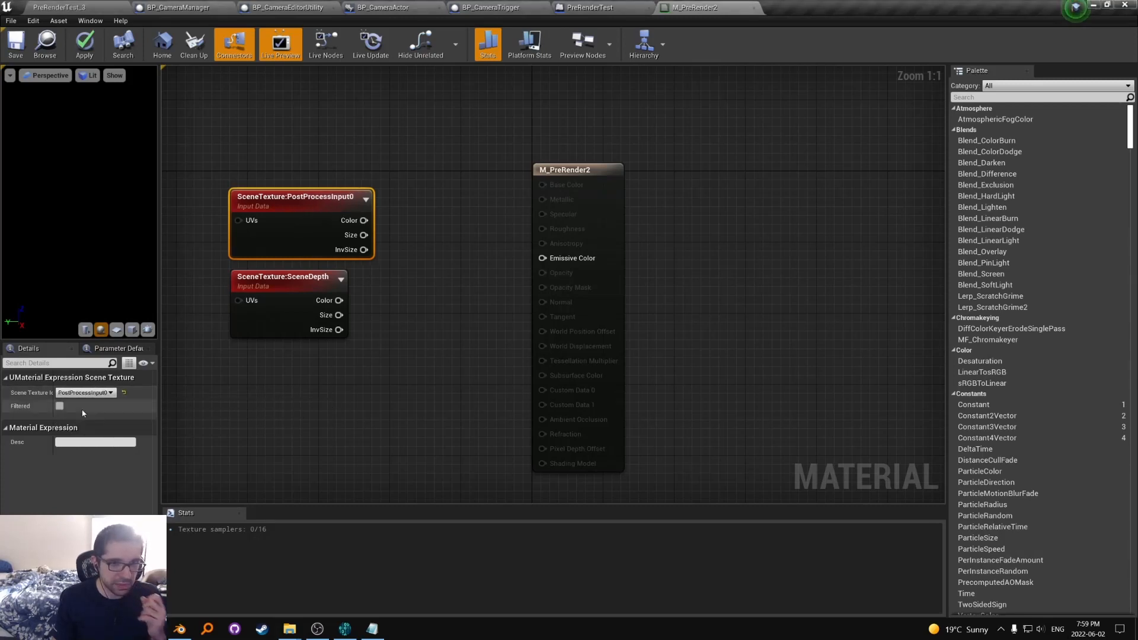
# Step: Connect PostProcessInput0's Color to Emissive Color, apply the material, and walk the character around in the standalone preview
pyautogui.moveTo(364, 221); pyautogui.dragTo(542, 257)
pyautogui.moveTo(542, 258); pyautogui.dragTo(572, 277, button='right')
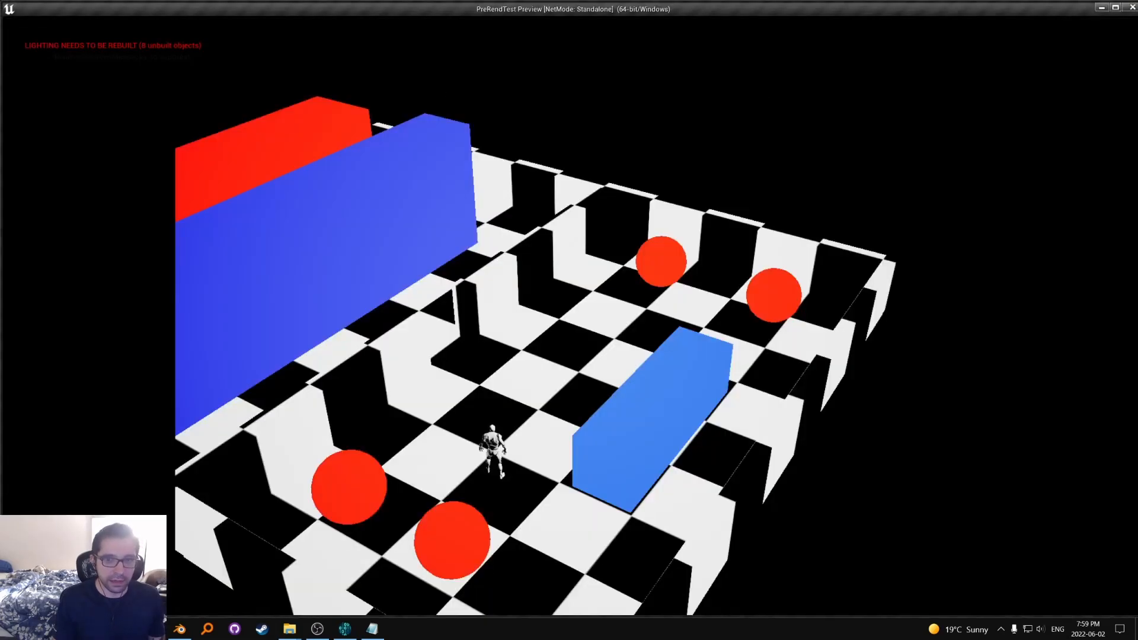
pyautogui.press('w')
pyautogui.press('a')
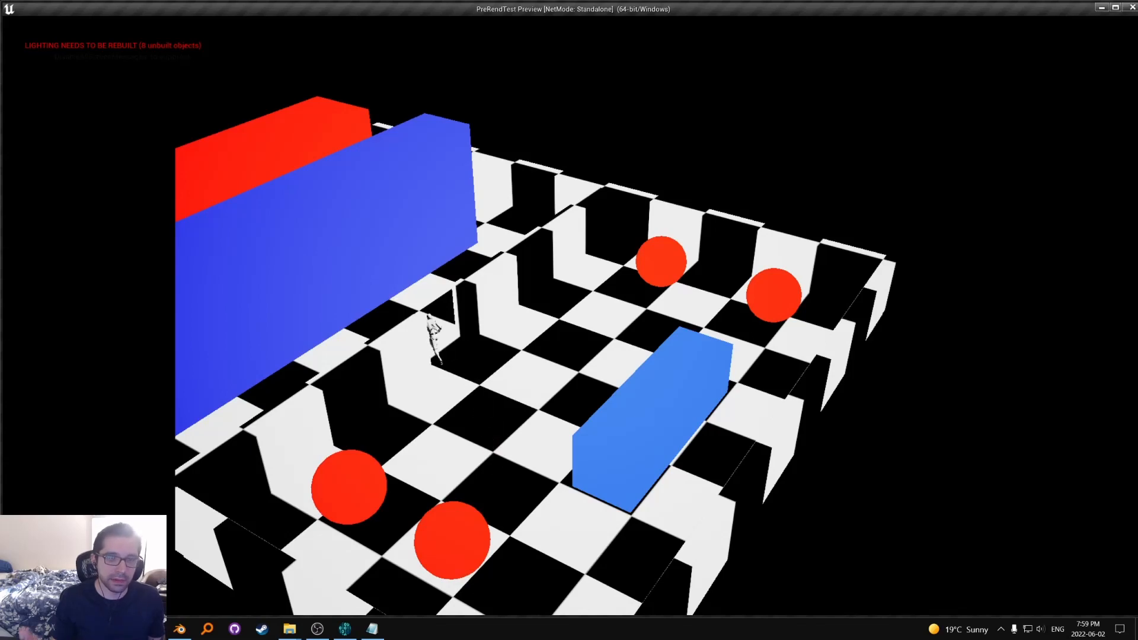
pyautogui.press('s')
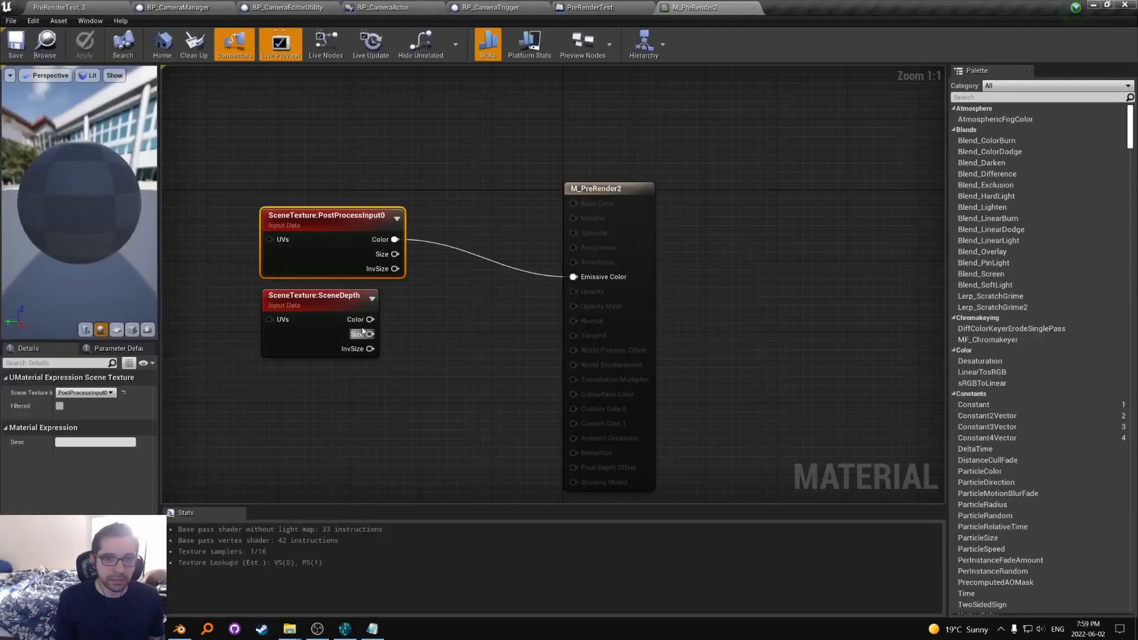
# Step: Connect the SceneDepth node's Color output to Emissive Color in place of PostProcessInput0
pyautogui.click(340, 313)
pyautogui.moveTo(340, 313); pyautogui.dragTo(575, 278)
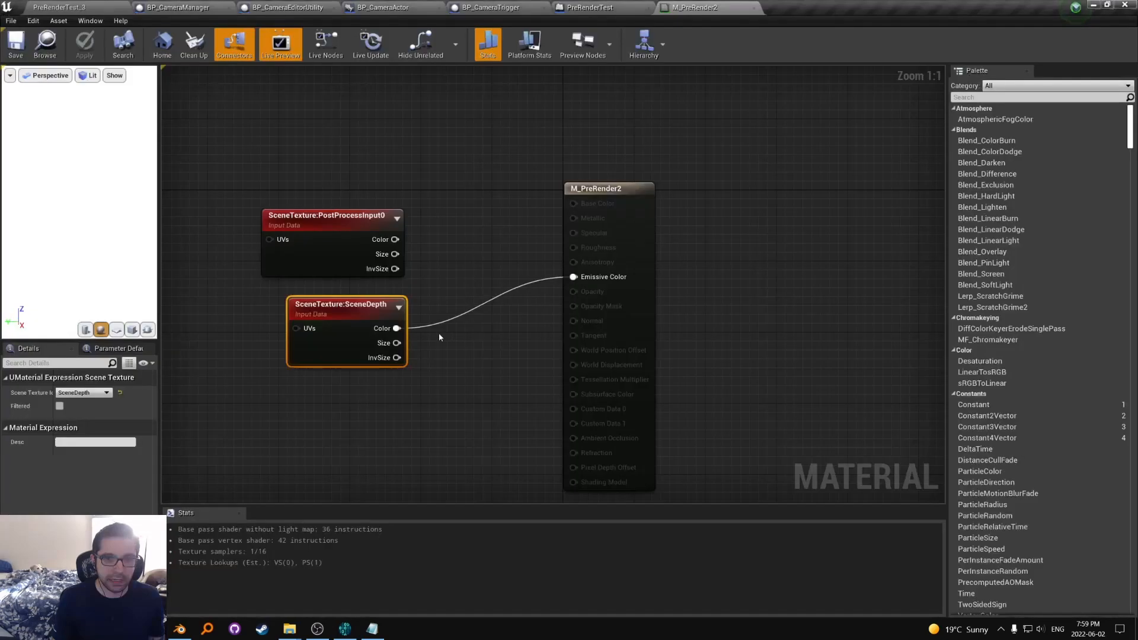
pyautogui.moveTo(439, 332); pyautogui.dragTo(409, 285, button='right')
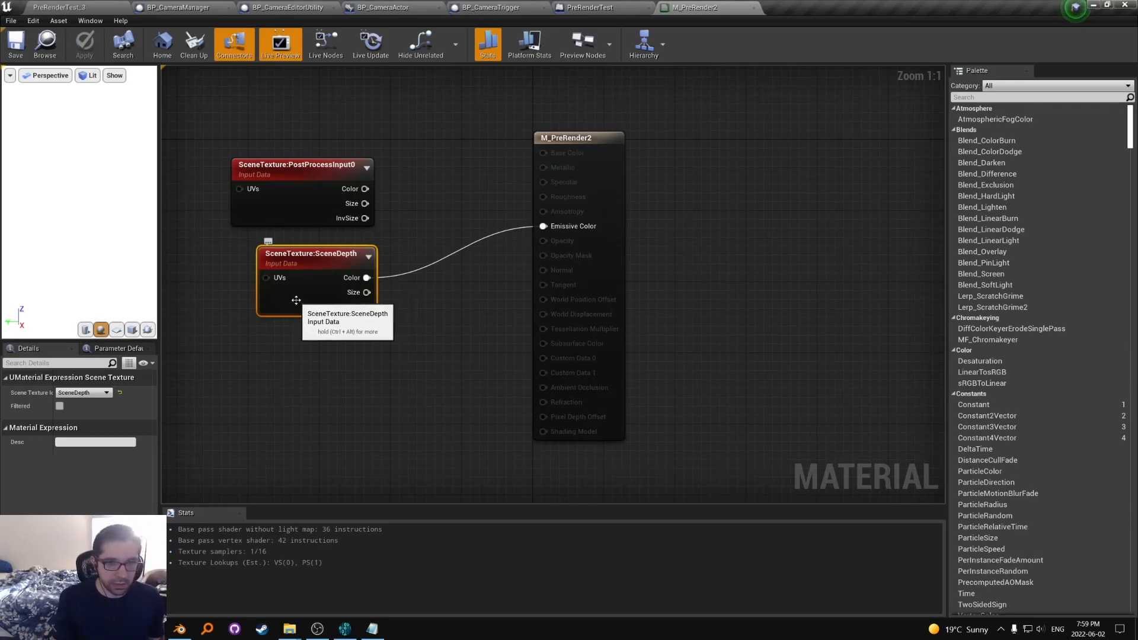
pyautogui.moveTo(298, 296); pyautogui.dragTo(244, 325, button='right')
pyautogui.moveTo(247, 328); pyautogui.dragTo(237, 330)
pyautogui.moveTo(237, 330); pyautogui.dragTo(258, 343, button='right')
pyautogui.moveTo(258, 343); pyautogui.dragTo(251, 349)
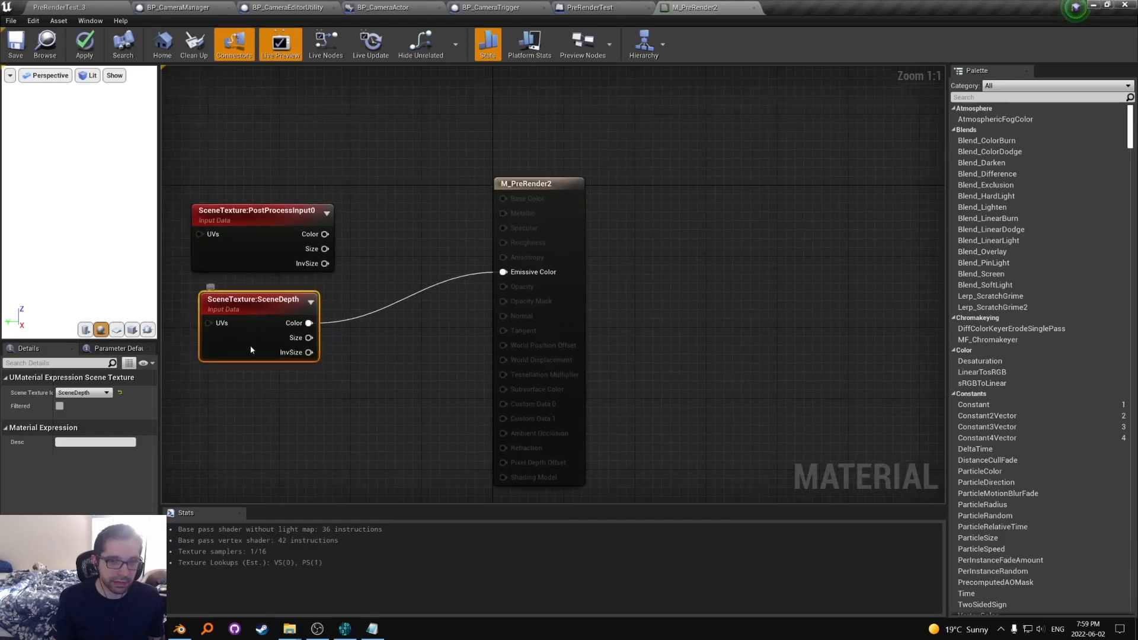
# Step: Add a Divide node fed by SceneDepth's Color output and set its Const B to 3000
pyautogui.moveTo(306, 326); pyautogui.dragTo(372, 312)
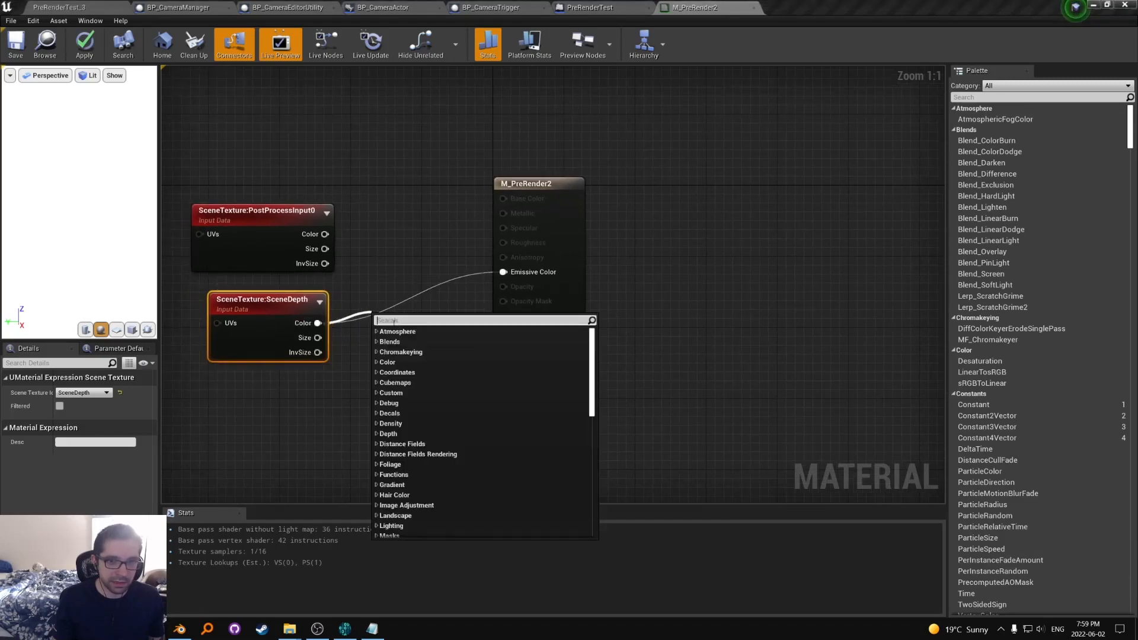
pyautogui.write('divide')
pyautogui.press('Return')
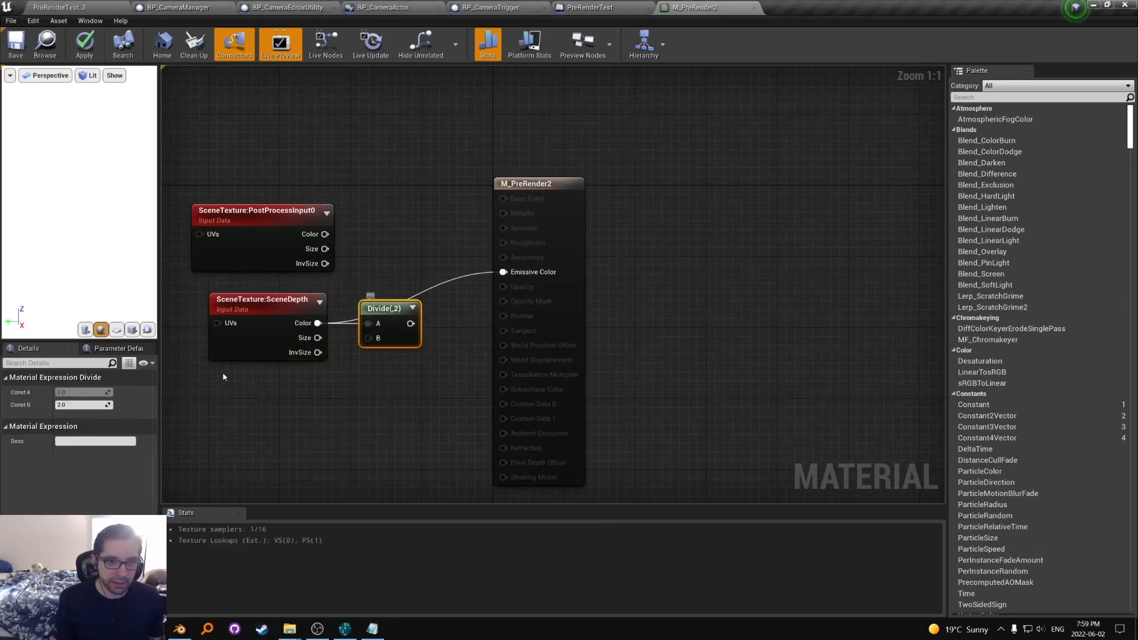
pyautogui.moveTo(83, 405); pyautogui.dragTo(83, 413)
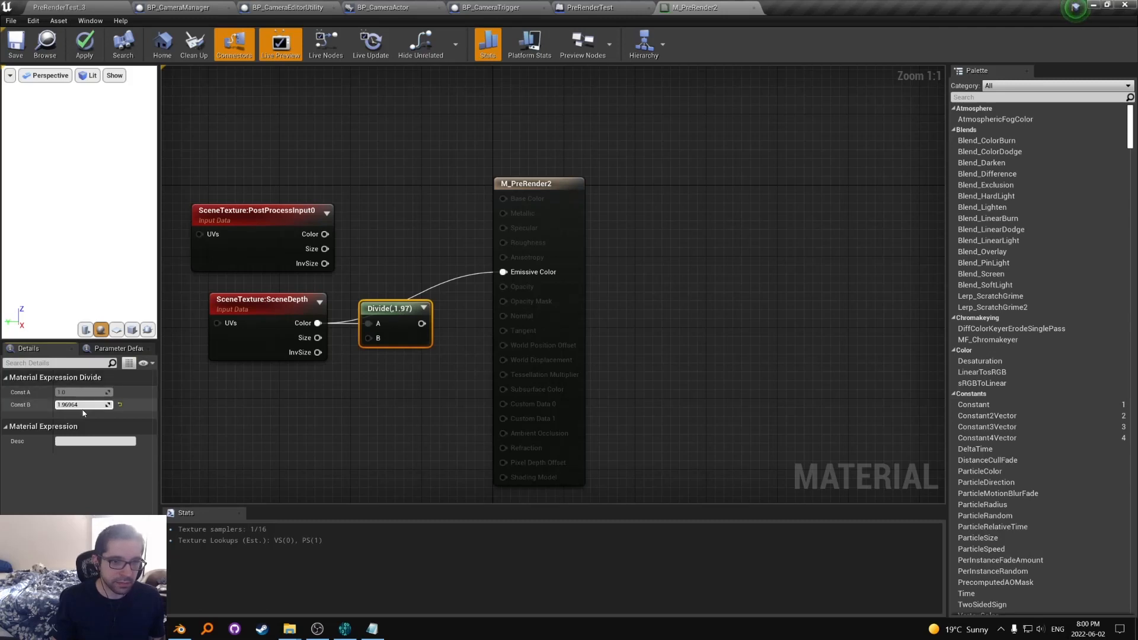
pyautogui.click(83, 404)
pyautogui.write('3000.')
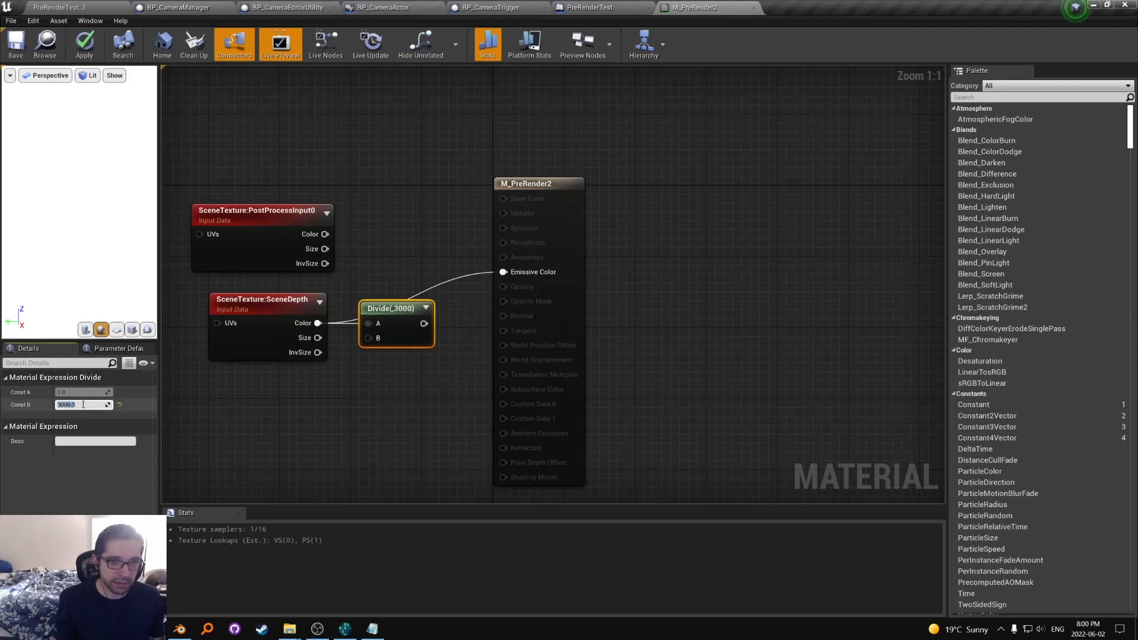
pyautogui.write('0')
pyautogui.press('Return')
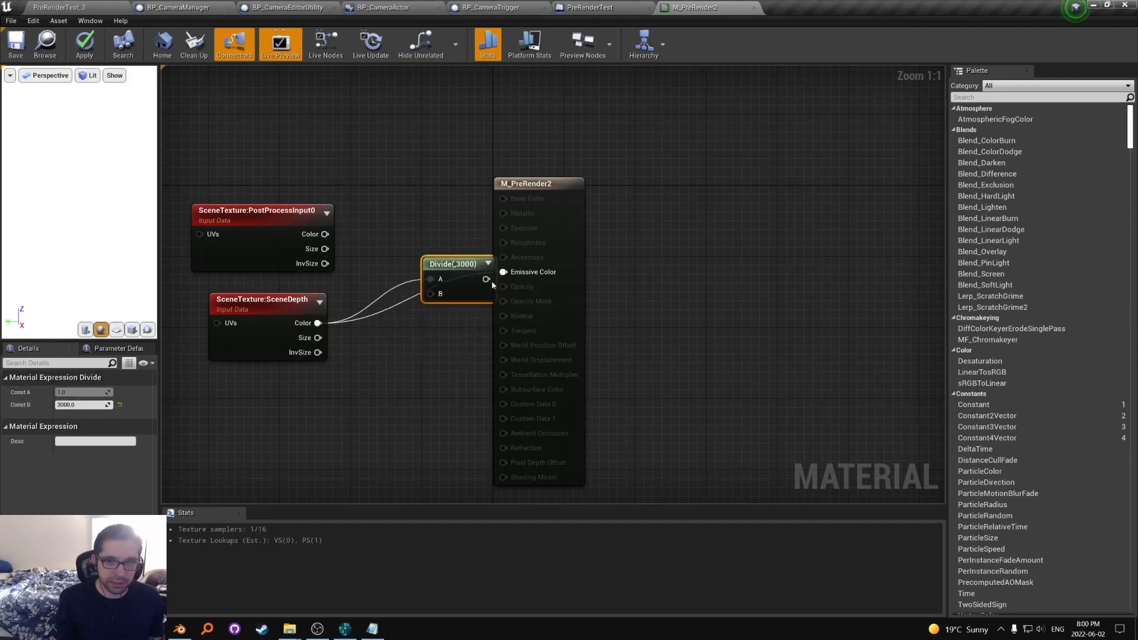
# Step: Connect the Divide output to Emissive Color, apply the material, and check the depth image in the game preview
pyautogui.moveTo(424, 323); pyautogui.dragTo(500, 278)
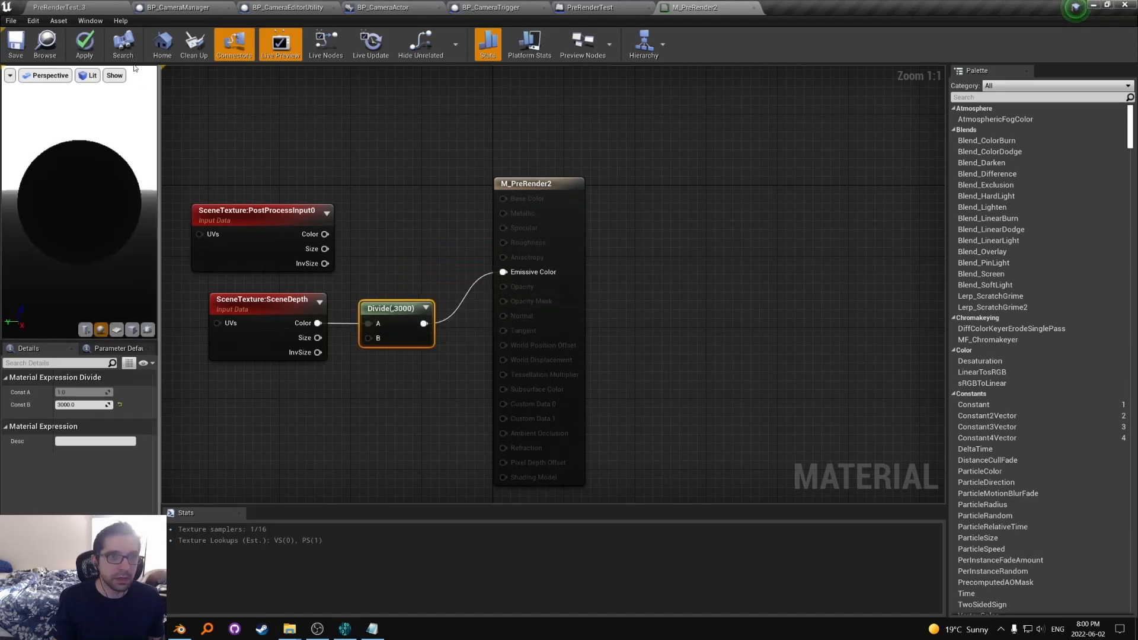
pyautogui.click(84, 45)
pyautogui.hotkey('alt', 'Tab')
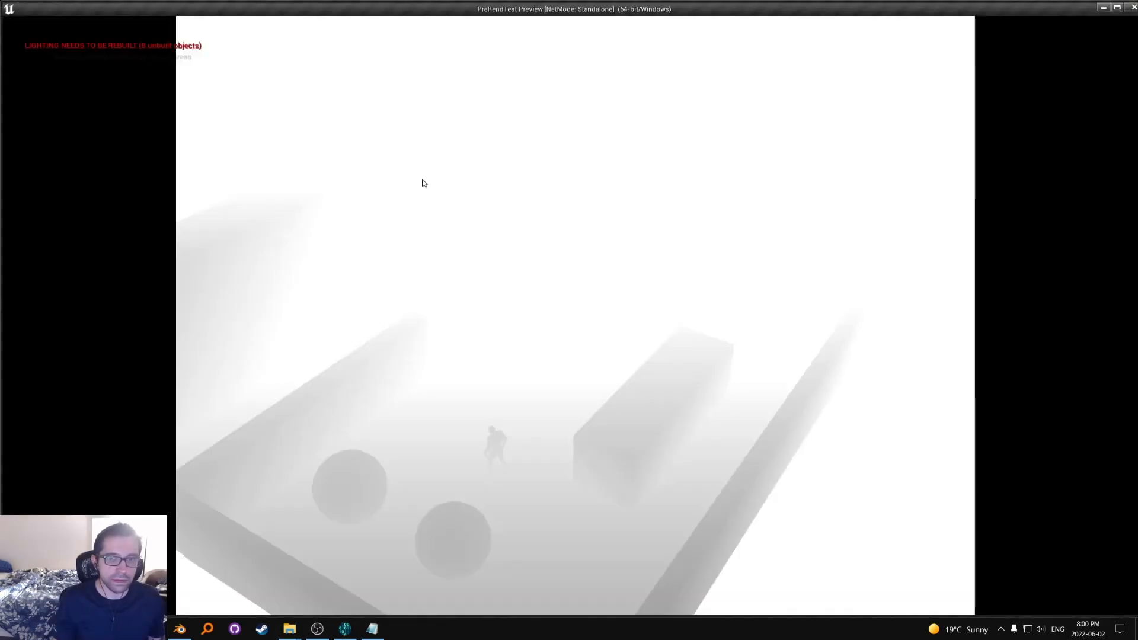
pyautogui.hotkey('alt', 'Tab')
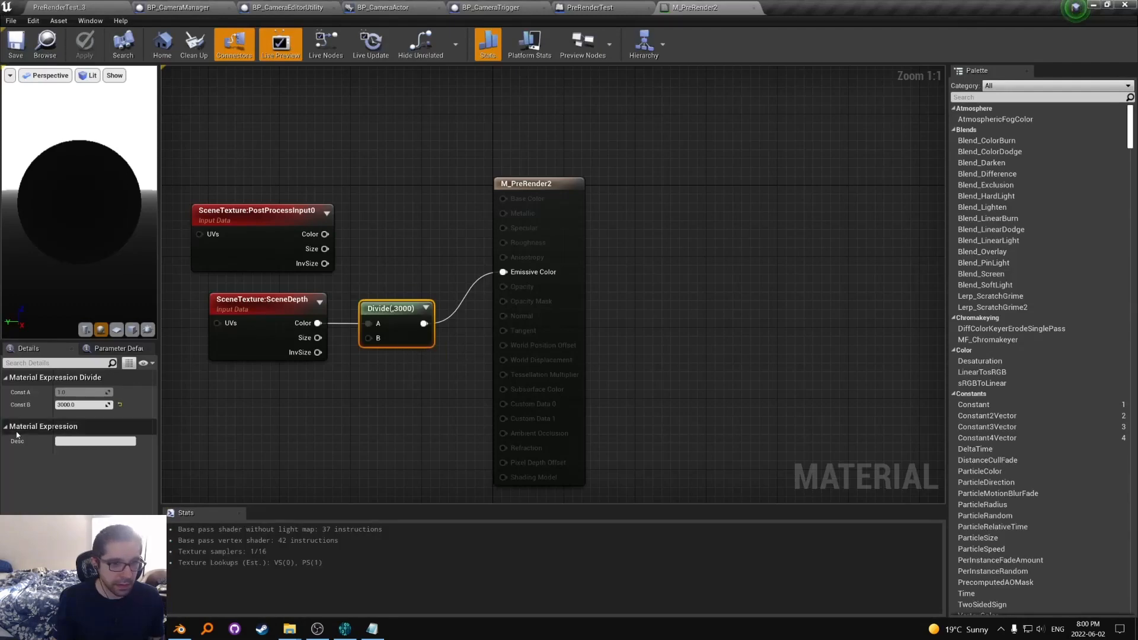
# Step: Set the Divide node's Const B to 4000, apply the material, and check the depth image in the game preview
pyautogui.click(83, 405)
pyautogui.write('4000')
pyautogui.press('Return')
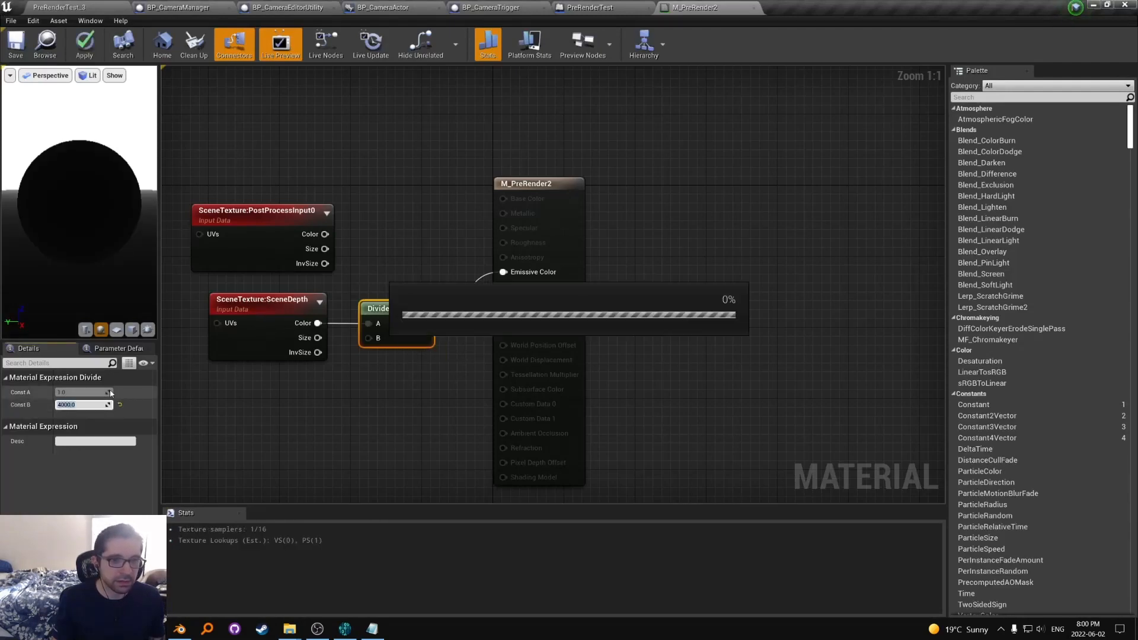
pyautogui.hotkey('alt', 'Tab')
pyautogui.hotkey('alt', 'Tab')
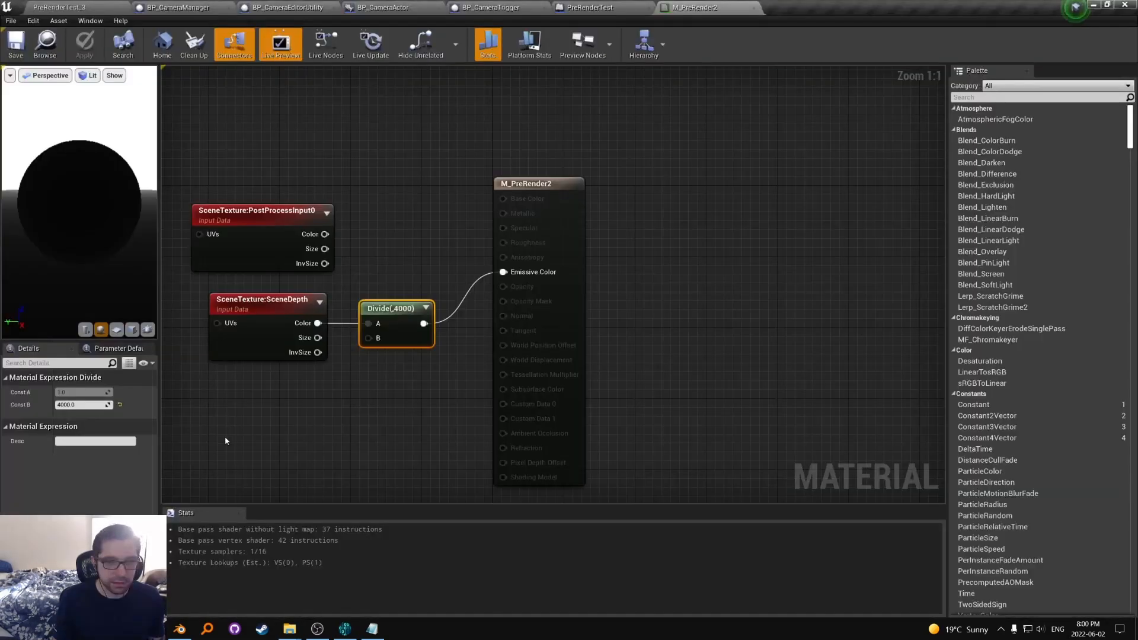
# Step: Set the Divide node's Const B to 5000, apply it, and walk the character through the depth view in the preview
pyautogui.click(91, 403)
pyautogui.write('5000')
pyautogui.press('Return')
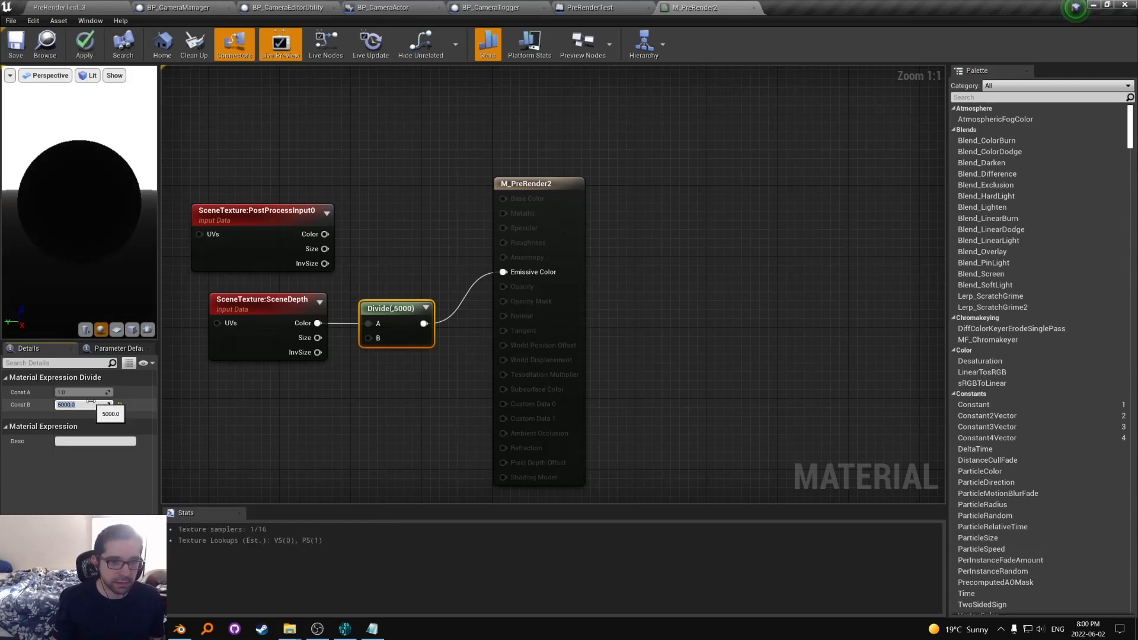
pyautogui.hotkey('alt', 'Tab')
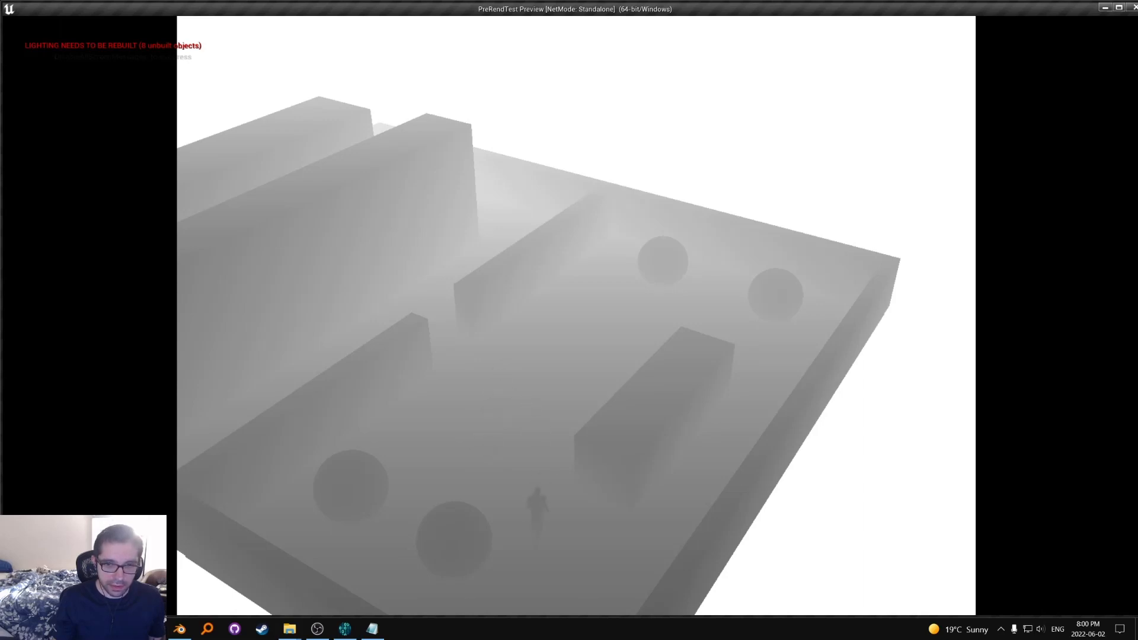
pyautogui.press('w')
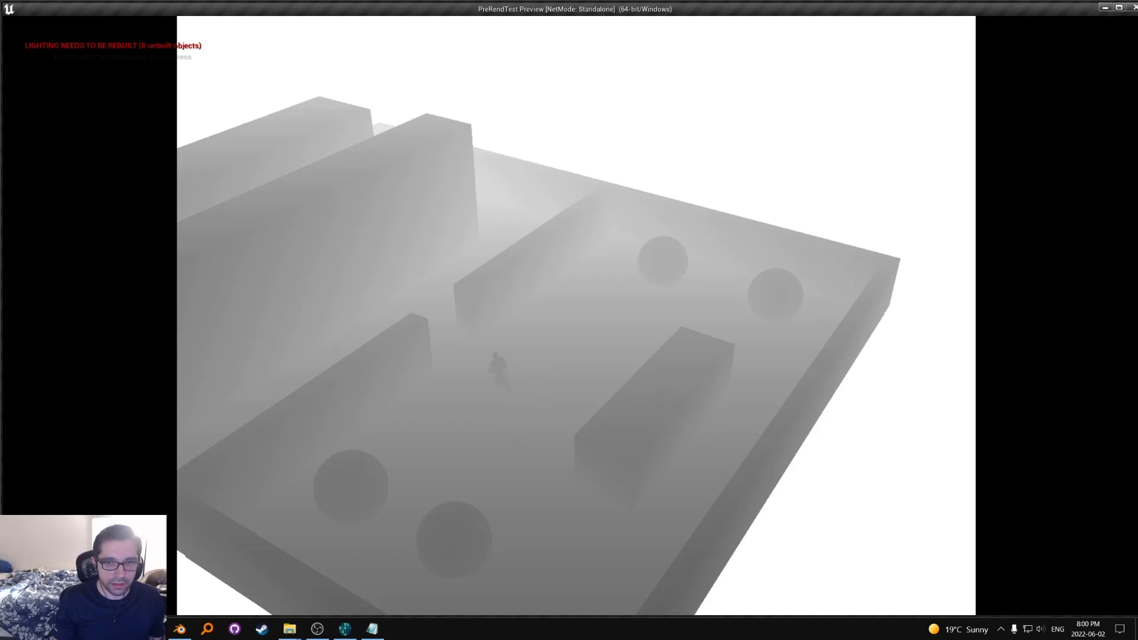
pyautogui.press('Escape')
pyautogui.moveTo(376, 259); pyautogui.dragTo(394, 165, button='right')
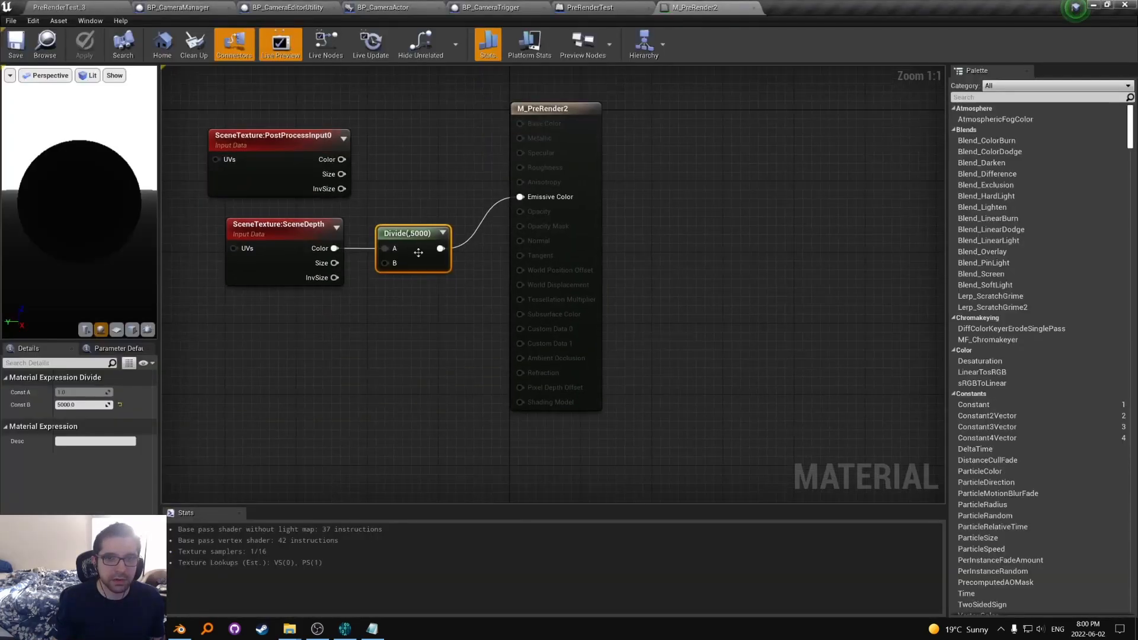
# Step: Delete the Divide node between SceneDepth and the material output
pyautogui.moveTo(467, 137); pyautogui.dragTo(500, 145, button='right')
pyautogui.moveTo(500, 145)
pyautogui.mouseDown()
pyautogui.moveTo(457, 312)
pyautogui.moveTo(486, 314)
pyautogui.mouseUp()
pyautogui.moveTo(434, 320); pyautogui.dragTo(485, 366, button='right')
pyautogui.moveTo(488, 360); pyautogui.dragTo(506, 244)
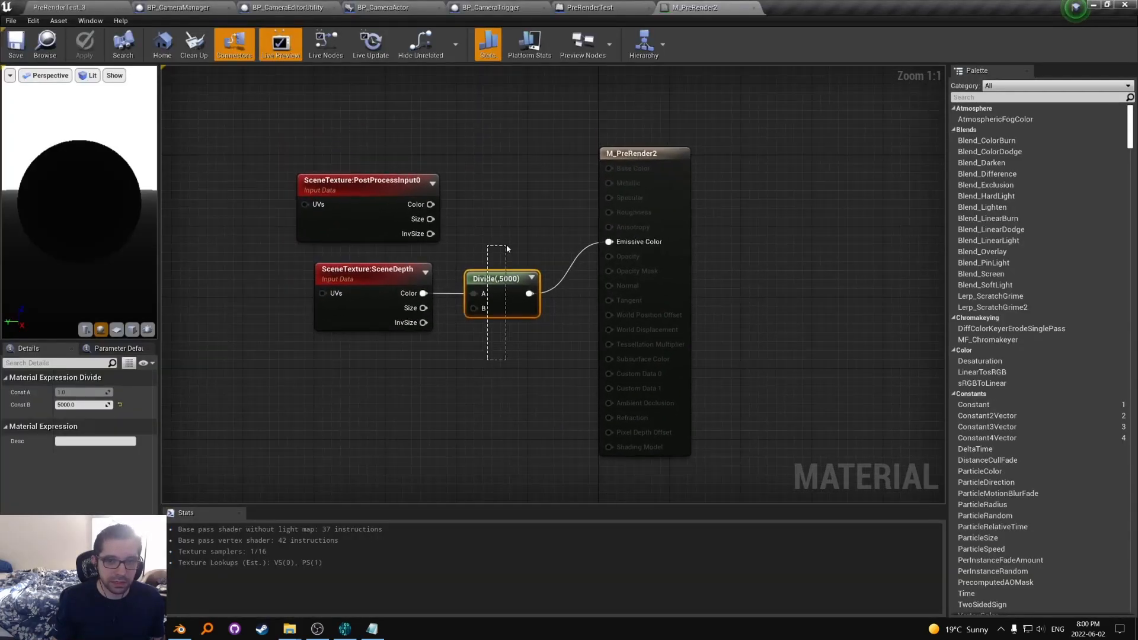
pyautogui.moveTo(513, 167); pyautogui.dragTo(518, 187, button='right')
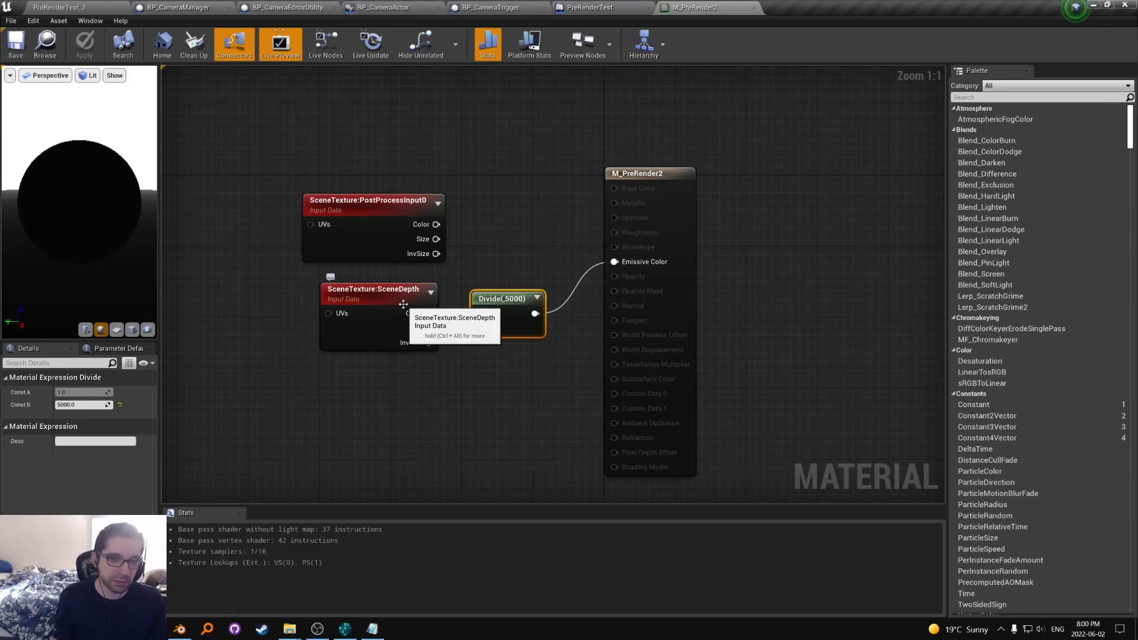
pyautogui.press('Delete')
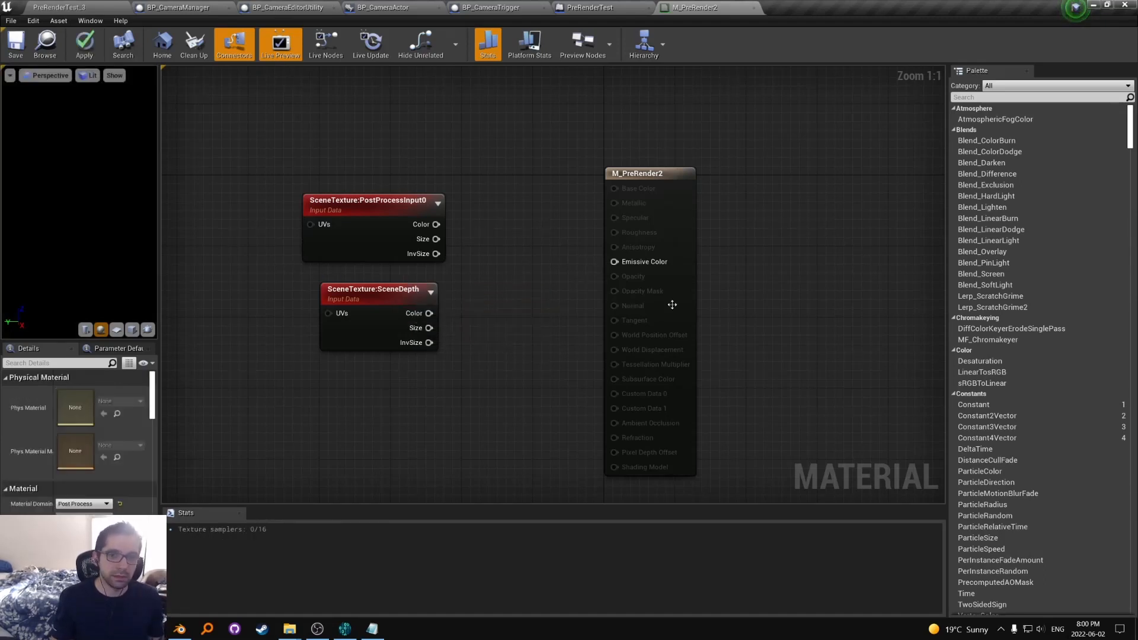
# Step: Add a Texture Sample node above the PostProcessInput0 node and assign the Cam_0 texture to it
pyautogui.moveTo(398, 134); pyautogui.dragTo(419, 276, button='right')
pyautogui.press('t')
pyautogui.click(370, 248)
pyautogui.moveTo(404, 261); pyautogui.dragTo(386, 215)
pyautogui.moveTo(387, 215); pyautogui.dragTo(380, 153, button='right')
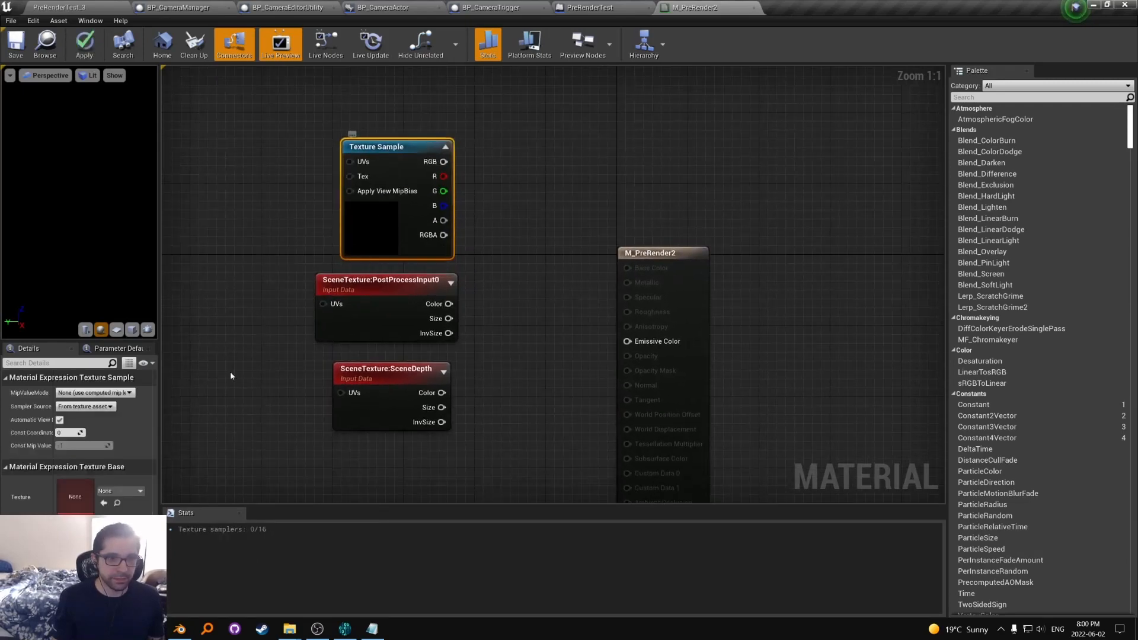
pyautogui.click(106, 491)
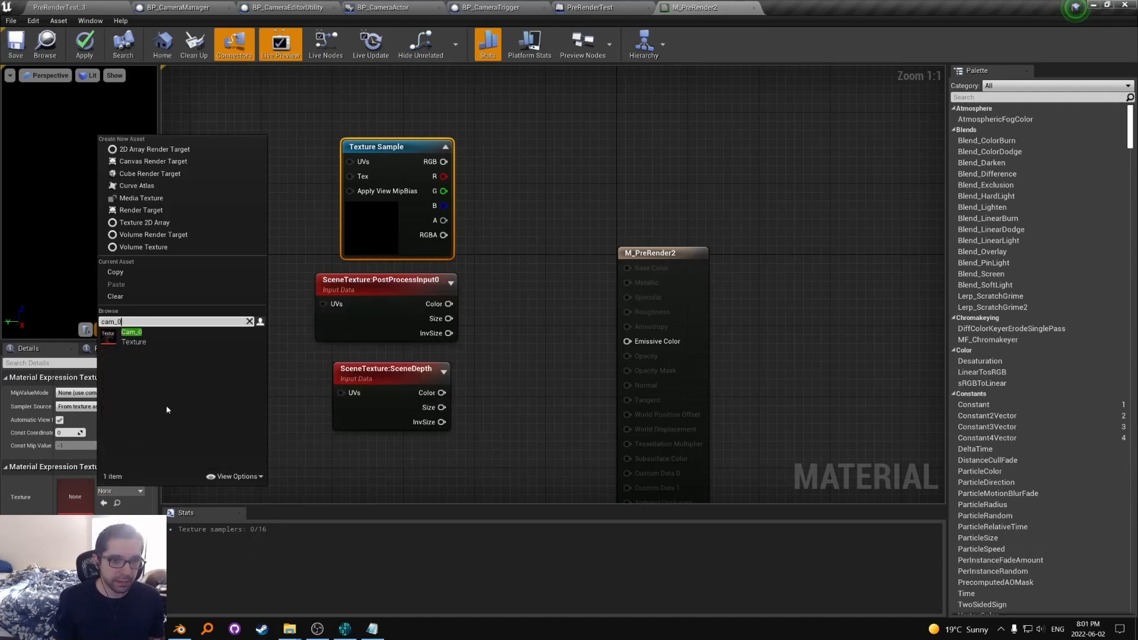
pyautogui.click(203, 336)
pyautogui.moveTo(304, 269); pyautogui.dragTo(266, 240, button='right')
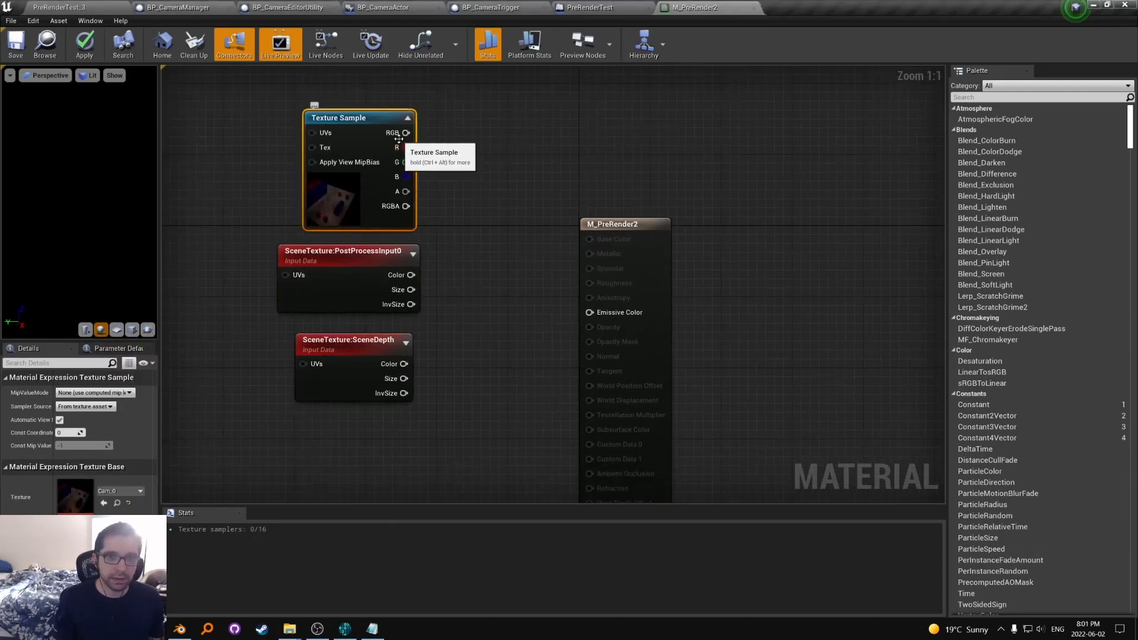
# Step: Connect the Texture Sample's RGB output to Emissive Color, apply the material, and widen the material preview area
pyautogui.moveTo(404, 139); pyautogui.dragTo(589, 312)
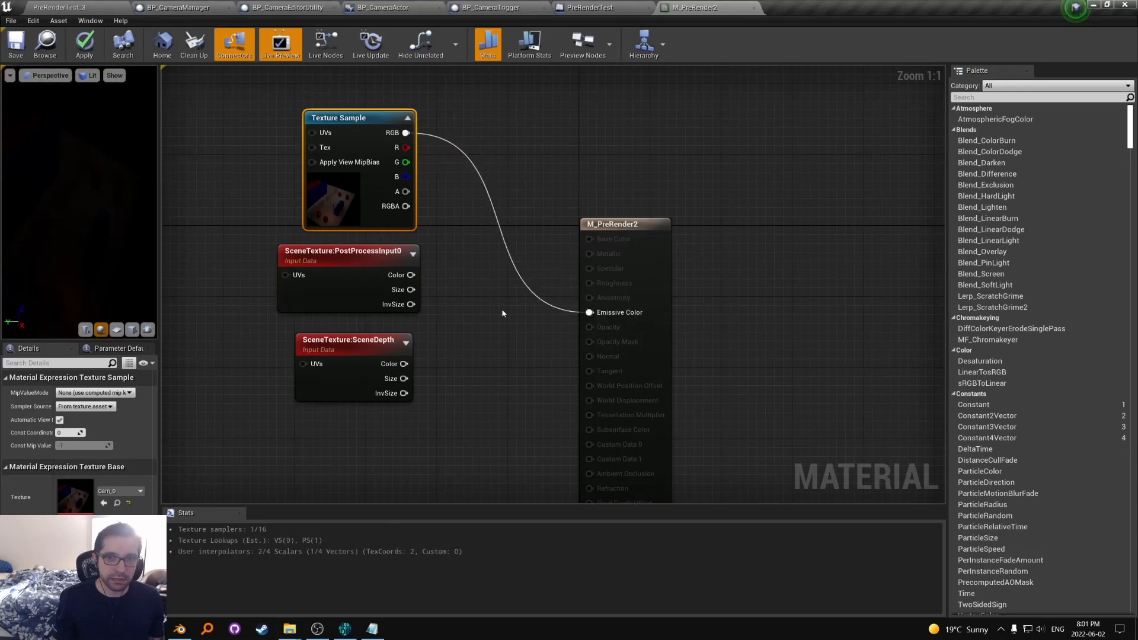
pyautogui.moveTo(280, 98); pyautogui.dragTo(232, 85, button='right')
pyautogui.click(91, 51)
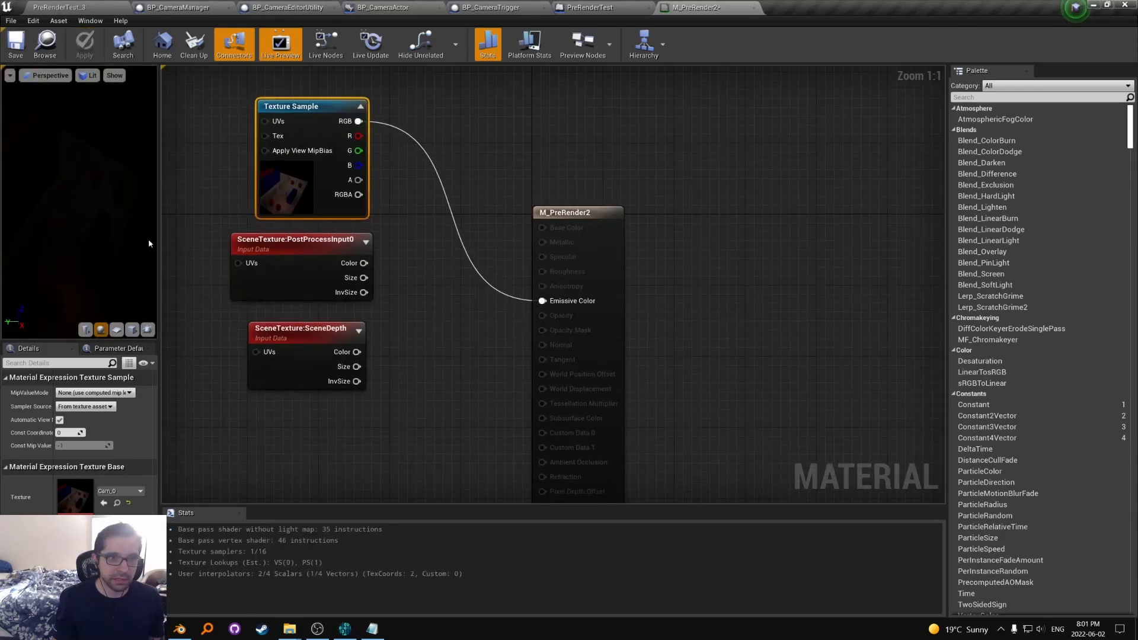
pyautogui.moveTo(159, 232); pyautogui.dragTo(304, 232)
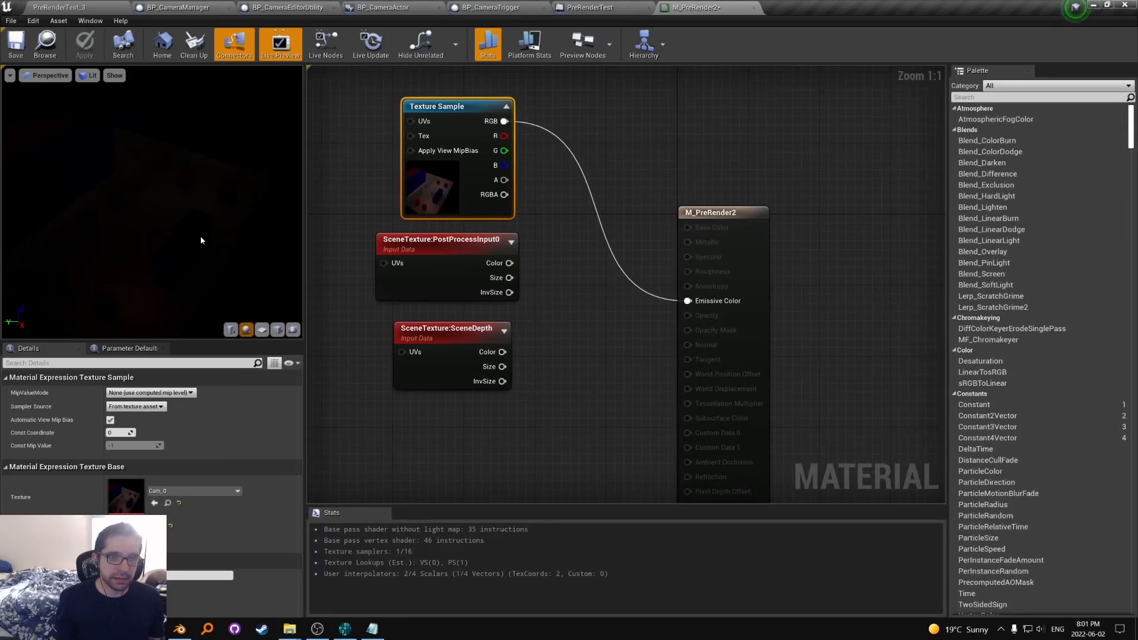
# Step: Move the Texture Sample node up and to the left, away from the two SceneTexture nodes
pyautogui.moveTo(364, 214); pyautogui.dragTo(418, 289, button='right')
pyautogui.moveTo(527, 260); pyautogui.dragTo(425, 173)
pyautogui.moveTo(444, 176); pyautogui.dragTo(382, 183, button='right')
pyautogui.moveTo(422, 150); pyautogui.dragTo(463, 179, button='right')
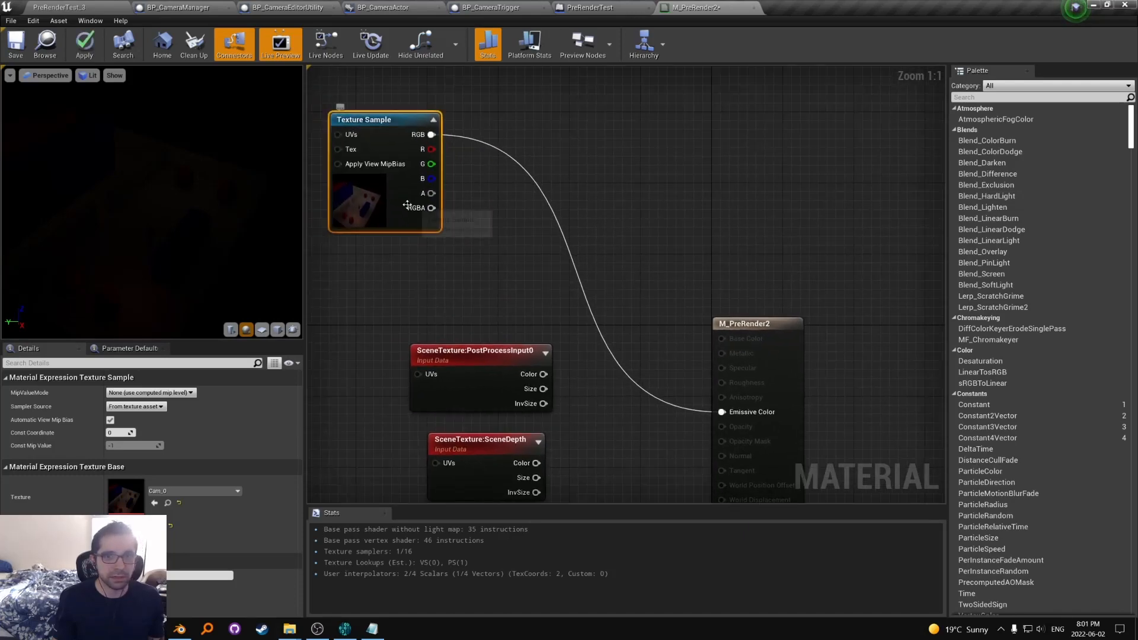
pyautogui.moveTo(406, 185); pyautogui.dragTo(370, 183)
# Step: Add a LinearTosRGB node to the right of the Texture Sample node
pyautogui.moveTo(495, 183); pyautogui.dragTo(444, 241, button='right')
pyautogui.click(420, 171)
pyautogui.rightClick(439, 153)
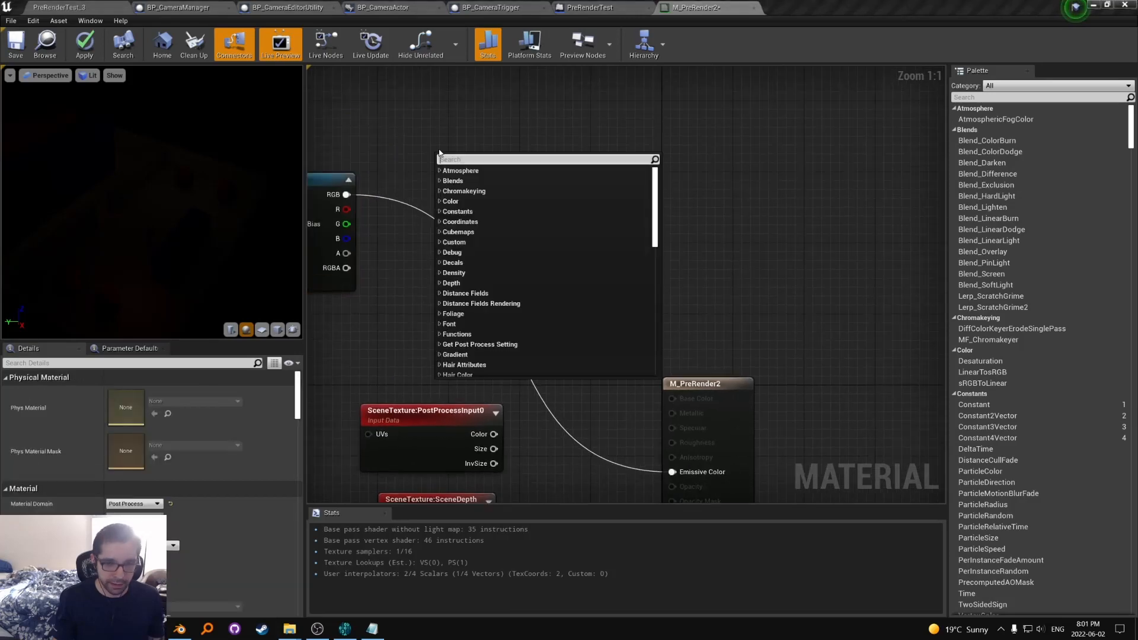
pyautogui.write('srg')
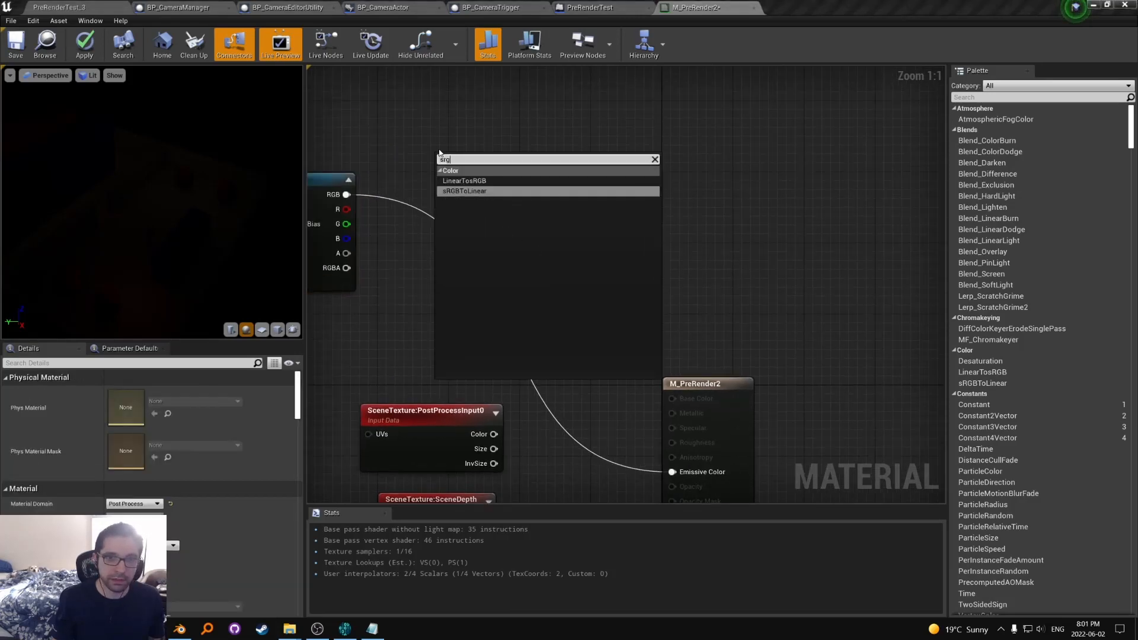
pyautogui.press('Up')
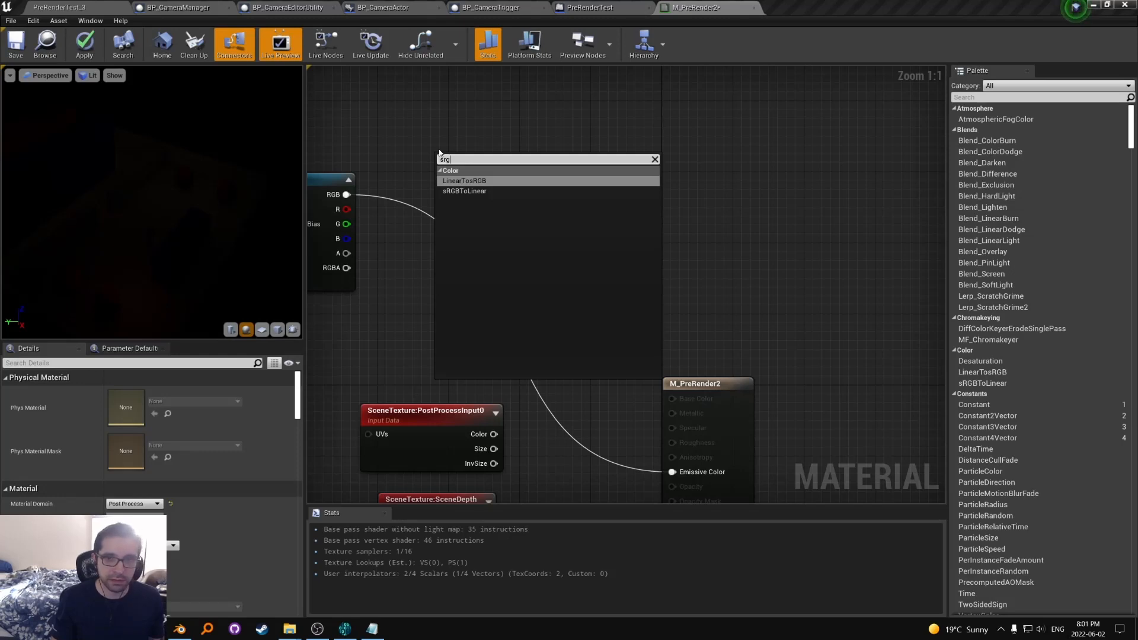
pyautogui.press('Return')
pyautogui.moveTo(375, 212); pyautogui.dragTo(442, 206, button='right')
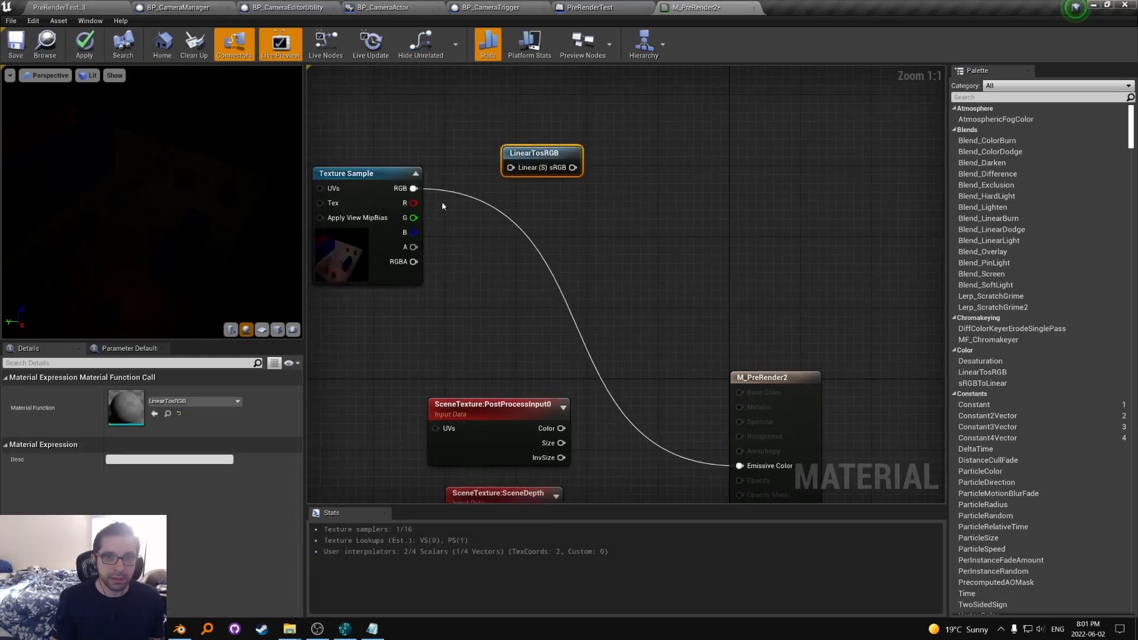
# Step: Duplicate the LinearTosRGB node twice and stack the copies beneath the original
pyautogui.hotkey('ctrl', 'w')
pyautogui.moveTo(572, 168); pyautogui.dragTo(547, 205)
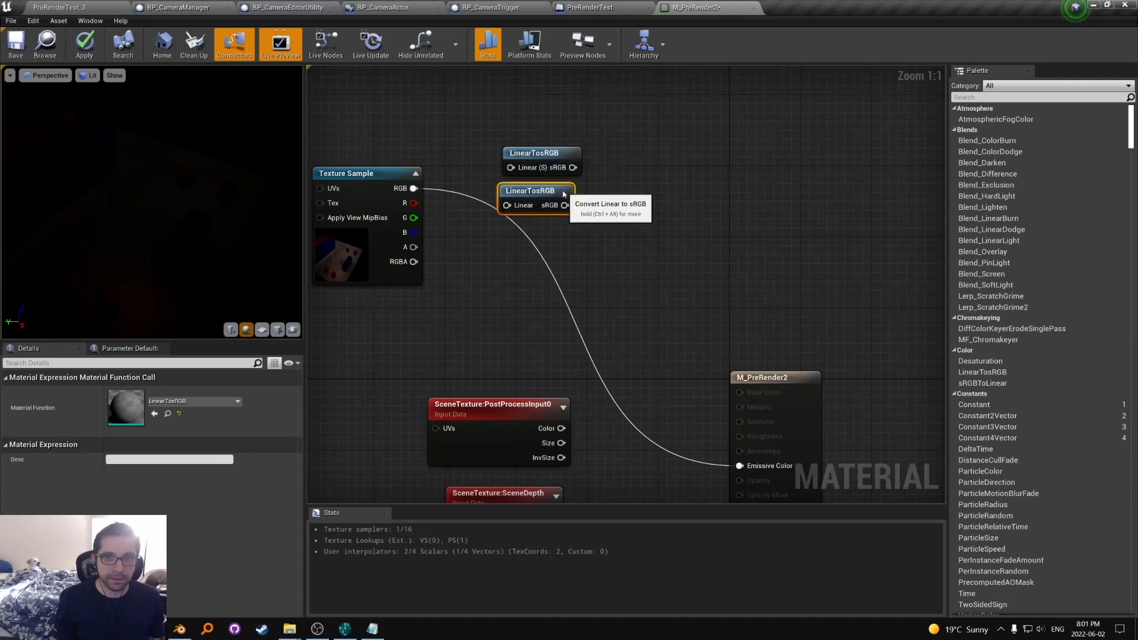
pyautogui.hotkey('ctrl', 'w')
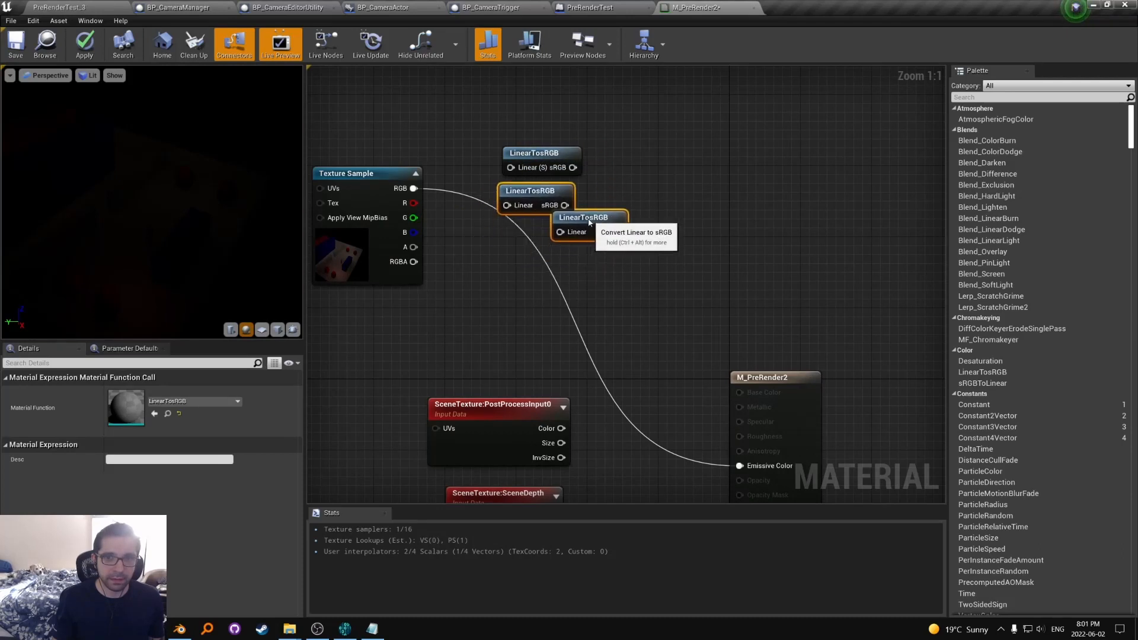
pyautogui.moveTo(605, 222); pyautogui.dragTo(551, 240)
# Step: Connect the Texture Sample's R, G and B outputs to the three LinearTosRGB nodes and align the middle one
pyautogui.moveTo(413, 203); pyautogui.dragTo(510, 167)
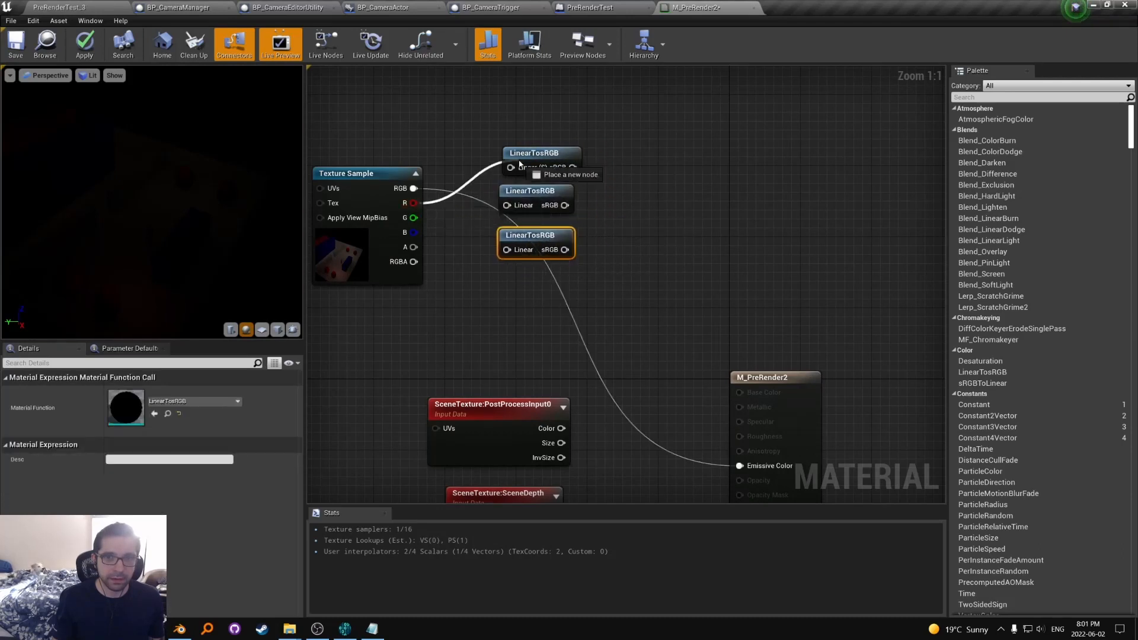
pyautogui.moveTo(413, 217); pyautogui.dragTo(505, 212)
pyautogui.moveTo(413, 232); pyautogui.dragTo(547, 236)
pyautogui.click(448, 241)
pyautogui.moveTo(539, 220); pyautogui.dragTo(440, 215, button='right')
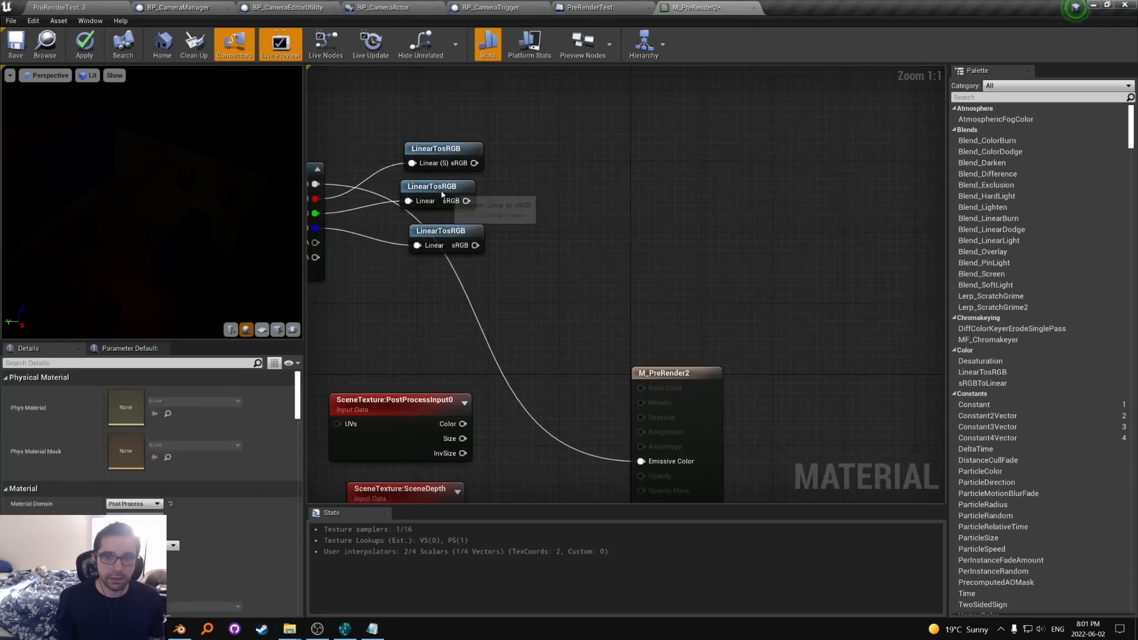
pyautogui.moveTo(443, 192); pyautogui.dragTo(452, 201)
# Step: Add an AppendMany node and connect the three LinearTosRGB outputs to its R, G and B inputs
pyautogui.click(516, 190)
pyautogui.rightClick(503, 174)
pyautogui.write('append')
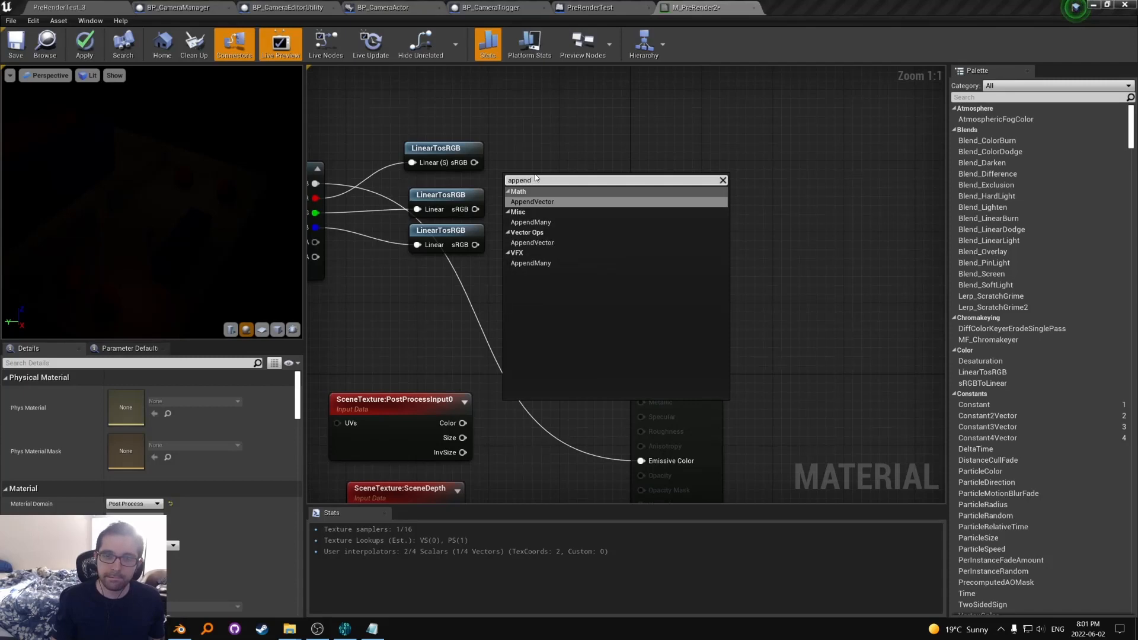
pyautogui.press('Down')
pyautogui.press('Return')
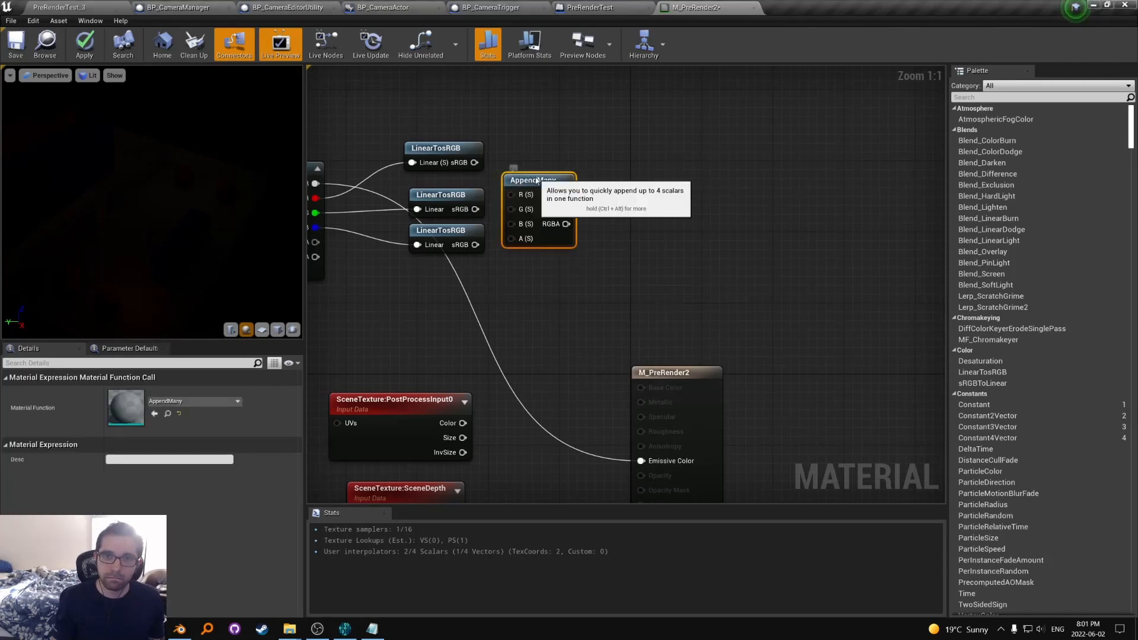
pyautogui.moveTo(531, 174); pyautogui.dragTo(506, 206)
pyautogui.moveTo(475, 245); pyautogui.dragTo(506, 221)
# Step: Connect AppendMany's RGB output to the material's Emissive Color
pyautogui.moveTo(516, 221); pyautogui.dragTo(562, 190, button='right')
pyautogui.moveTo(608, 176); pyautogui.dragTo(688, 431)
pyautogui.moveTo(481, 288); pyautogui.dragTo(506, 282, button='right')
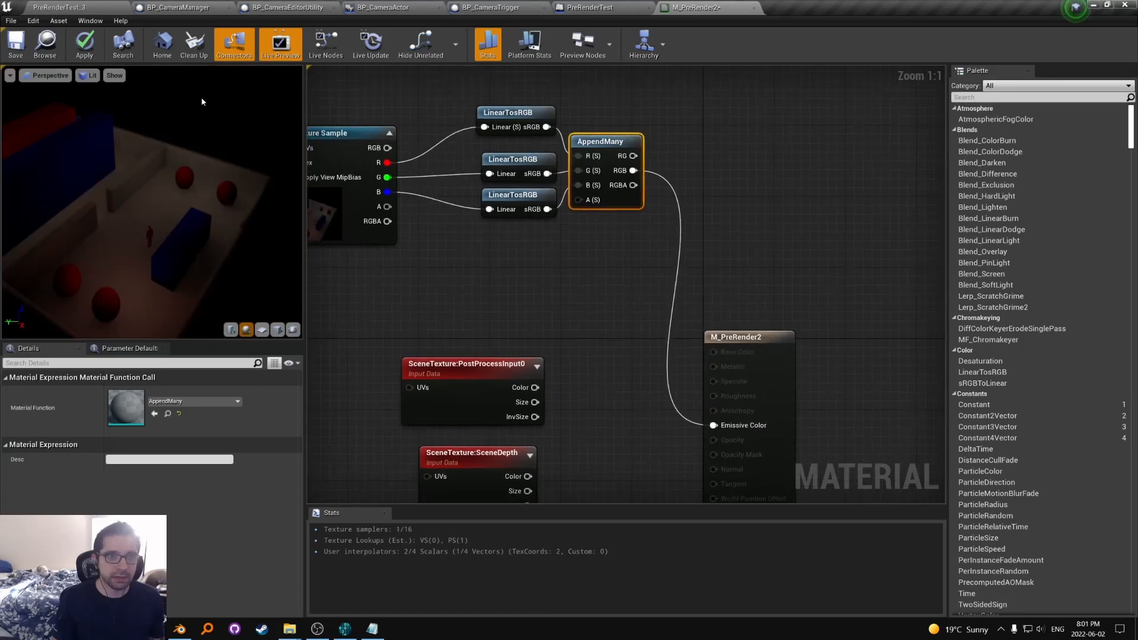
# Step: Apply the material changes and check the result in the running game preview window
pyautogui.click(84, 45)
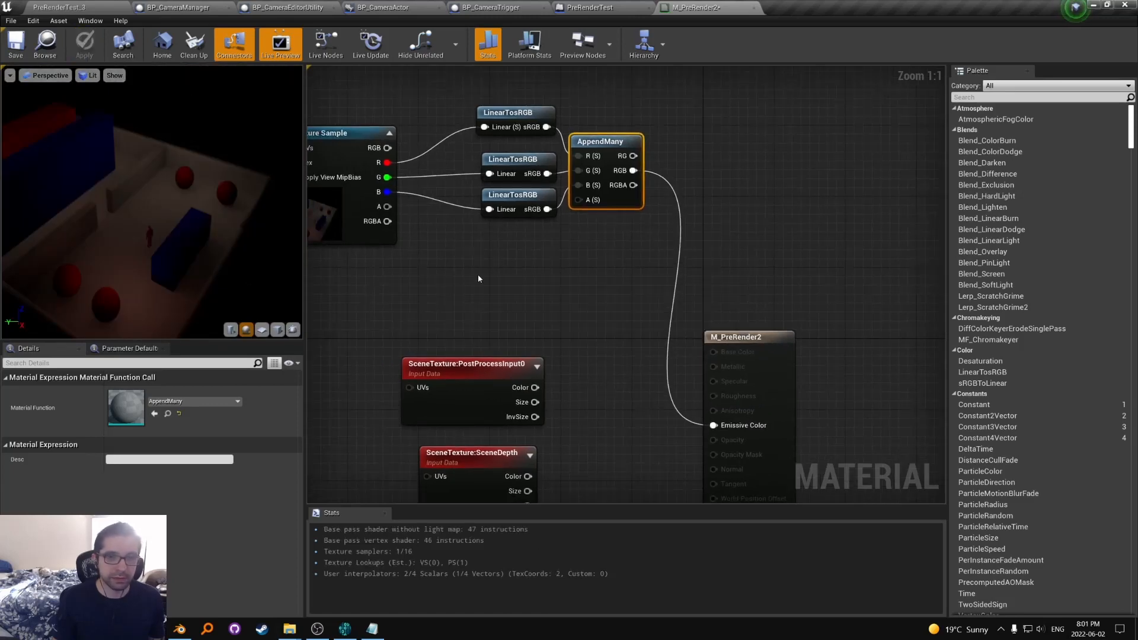
pyautogui.hotkey('alt', 'Tab')
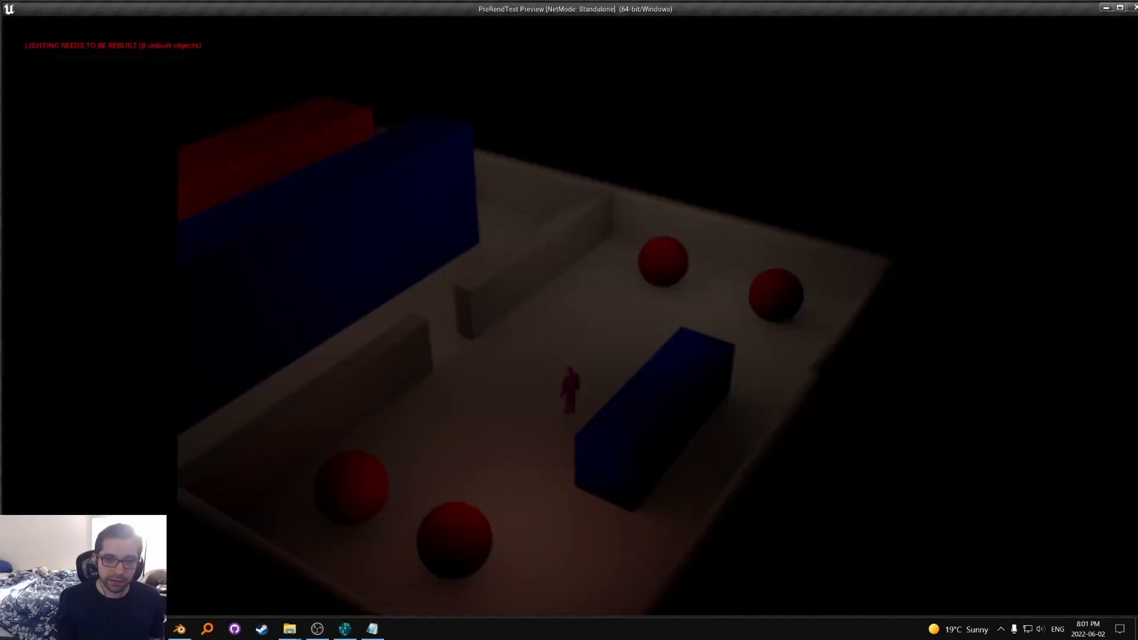
pyautogui.hotkey('alt', 'Tab')
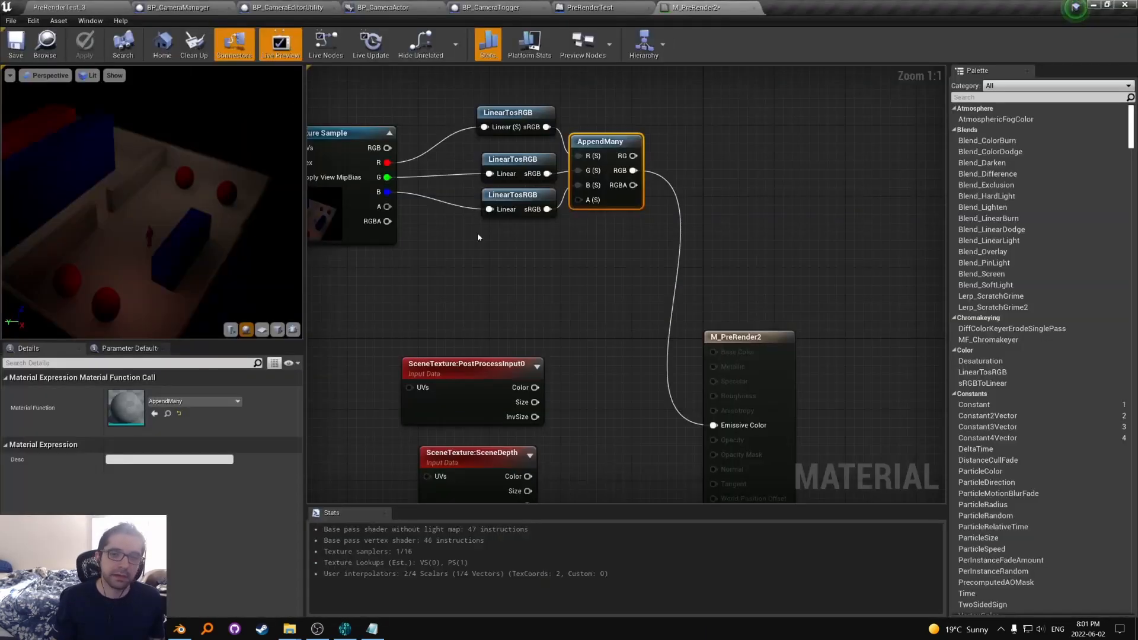
# Step: Move the M_PreRender2 output node further right to make room in the graph
pyautogui.scroll(2, 474, 229)
pyautogui.moveTo(470, 225); pyautogui.dragTo(454, 223, button='right')
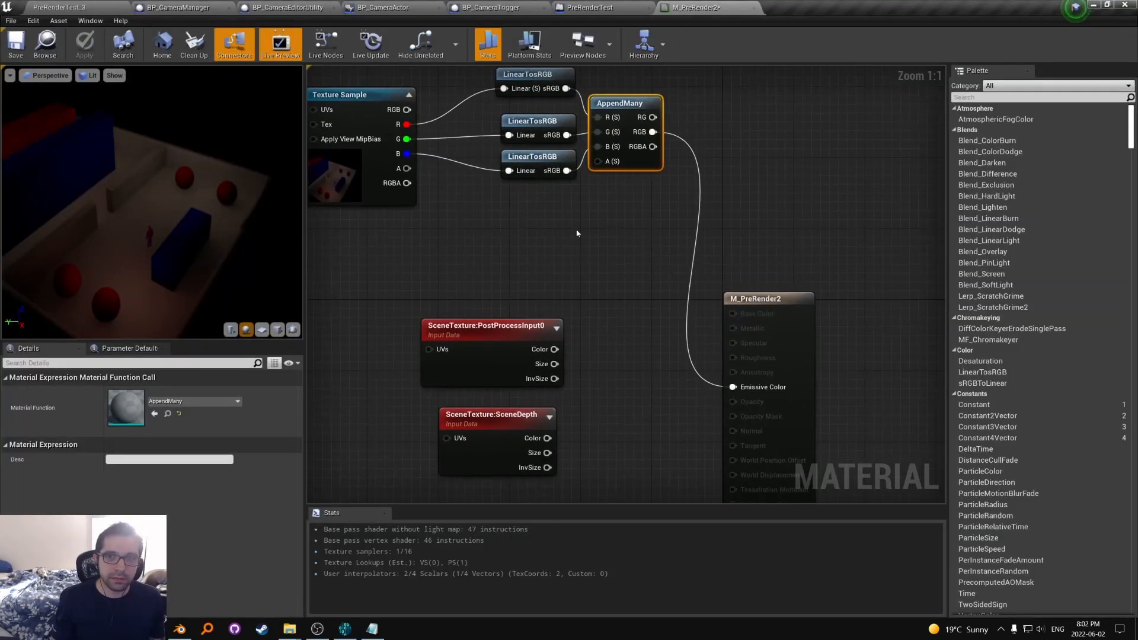
pyautogui.moveTo(606, 262)
pyautogui.mouseDown(button='right')
pyautogui.moveTo(559, 224)
pyautogui.moveTo(592, 245)
pyautogui.mouseUp(button='right')
pyautogui.moveTo(797, 327); pyautogui.dragTo(878, 318)
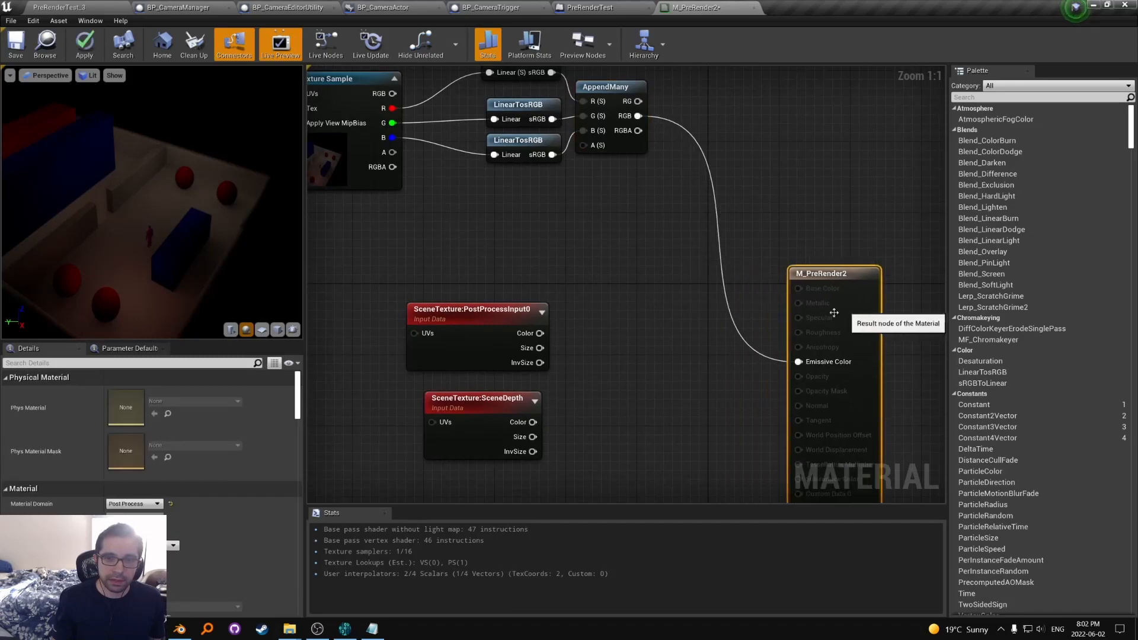
pyautogui.moveTo(649, 125); pyautogui.dragTo(665, 178, button='right')
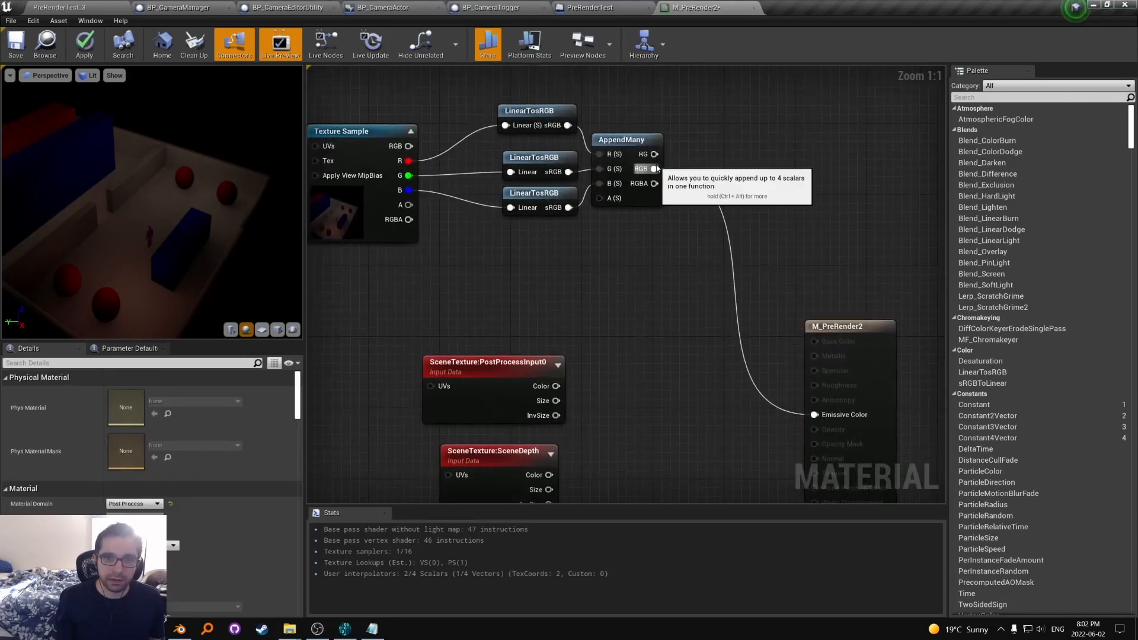
# Step: Shift both SceneTexture nodes to the left, with PostProcessInput0 placed above SceneDepth
pyautogui.moveTo(557, 392); pyautogui.dragTo(526, 350, button='right')
pyautogui.moveTo(526, 345); pyautogui.dragTo(563, 333)
pyautogui.moveTo(536, 443); pyautogui.dragTo(516, 432, button='right')
pyautogui.moveTo(462, 414); pyautogui.dragTo(463, 256)
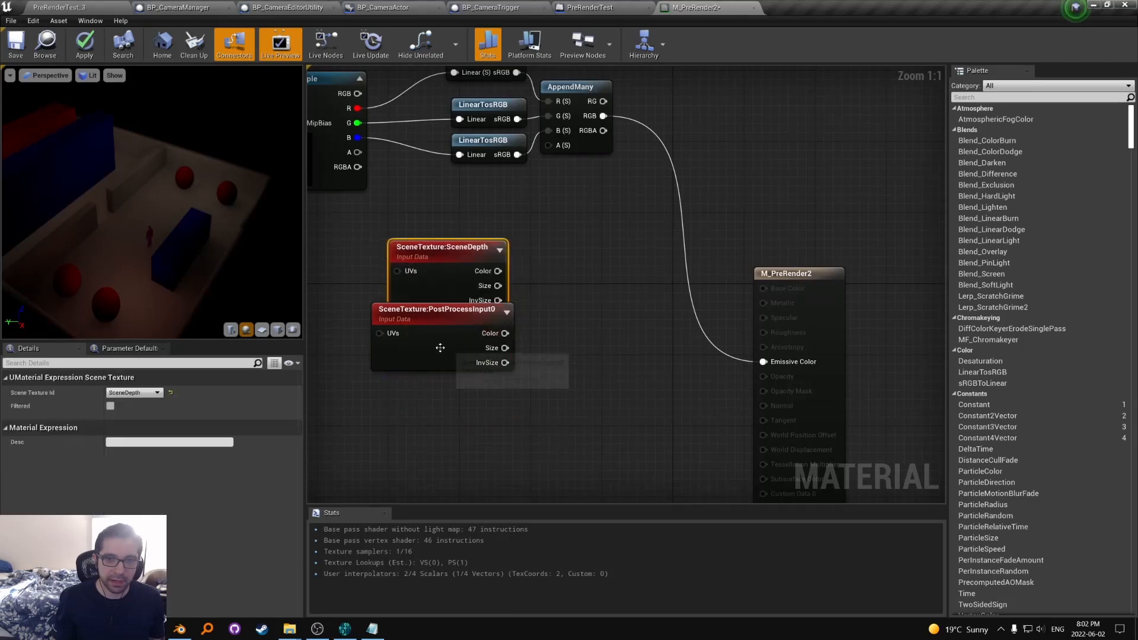
pyautogui.moveTo(442, 359); pyautogui.dragTo(442, 398)
pyautogui.moveTo(450, 249); pyautogui.dragTo(467, 312)
pyautogui.moveTo(448, 441); pyautogui.dragTo(466, 380)
pyautogui.moveTo(557, 414); pyautogui.dragTo(504, 284)
pyautogui.moveTo(456, 297); pyautogui.dragTo(350, 323)
# Step: Add an If node between the SceneTexture nodes and the material output
pyautogui.click(515, 261)
pyautogui.rightClick(515, 261)
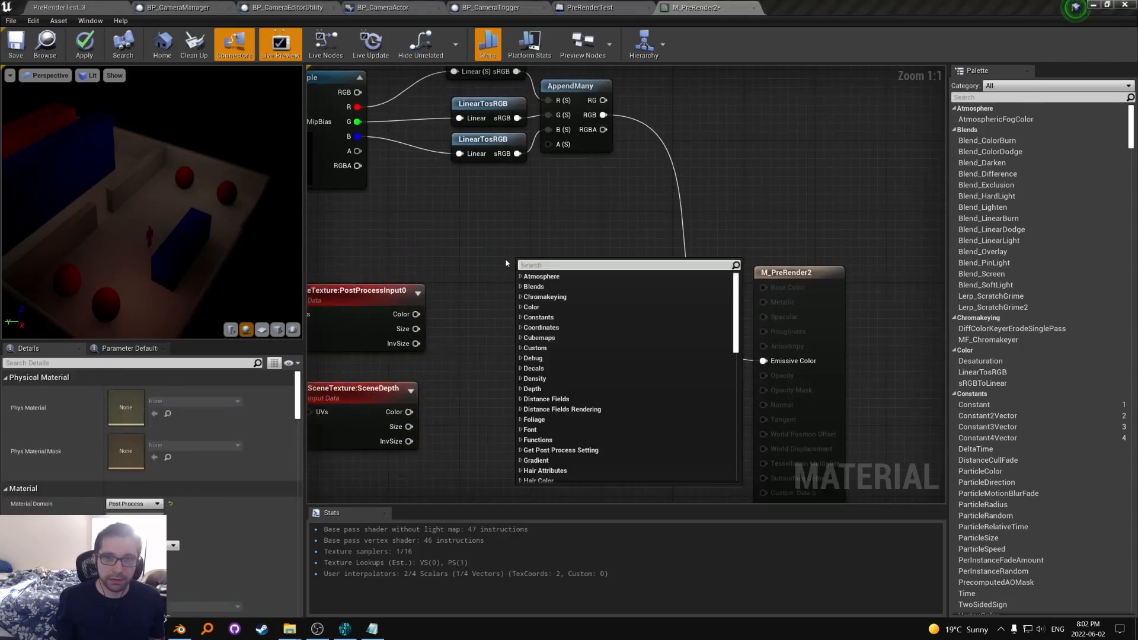
pyautogui.write('if')
pyautogui.press('Return')
pyautogui.moveTo(513, 261); pyautogui.dragTo(539, 270, button='right')
pyautogui.moveTo(569, 275); pyautogui.dragTo(586, 257)
pyautogui.moveTo(594, 261); pyautogui.dragTo(546, 237, button='right')
# Step: Replace the Emissive Color link with the If node's output, break that link, and reposition the If node
pyautogui.moveTo(561, 248); pyautogui.dragTo(748, 347)
pyautogui.moveTo(563, 286)
pyautogui.mouseDown()
pyautogui.moveTo(617, 286)
pyautogui.moveTo(564, 280)
pyautogui.mouseUp()
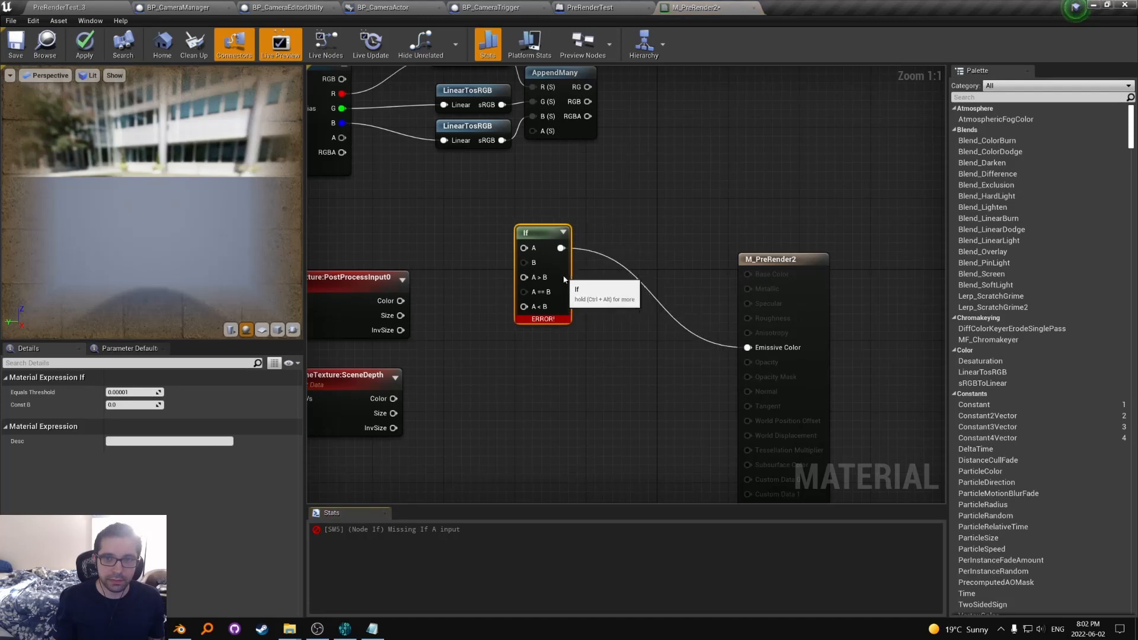
pyautogui.keyDown('alt'); pyautogui.click(561, 247); pyautogui.keyUp('alt')
pyautogui.moveTo(564, 281); pyautogui.dragTo(651, 283, button='right')
pyautogui.moveTo(650, 283); pyautogui.dragTo(632, 306)
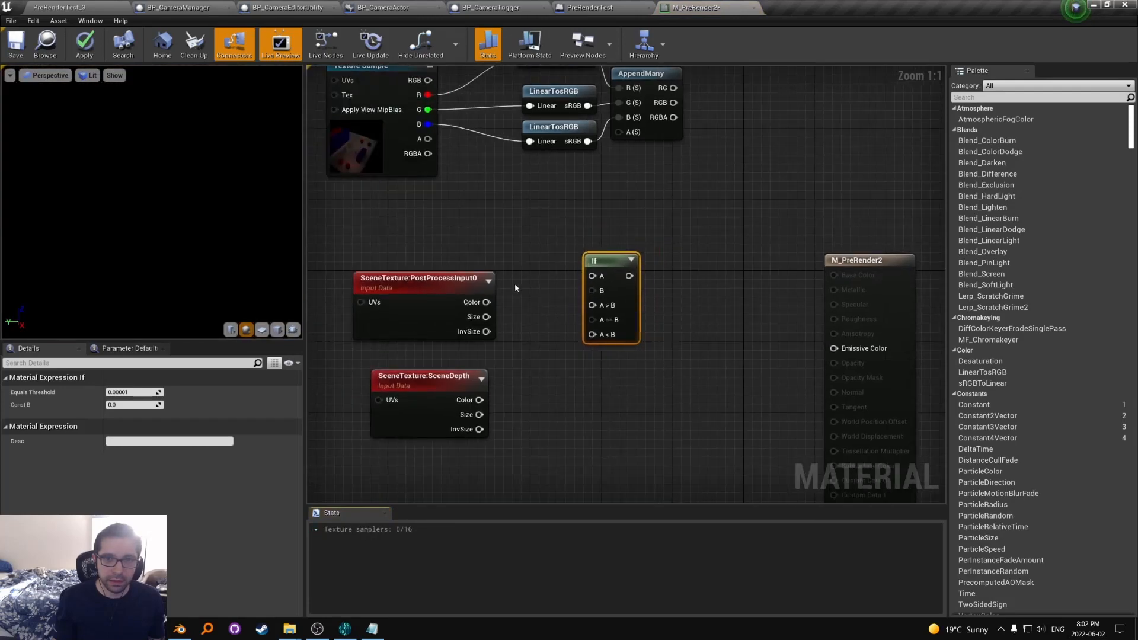
# Step: Add a ComponentMask node fed by PostProcessInput0's Color output, with only the R channel enabled
pyautogui.moveTo(515, 285); pyautogui.dragTo(536, 297, button='right')
pyautogui.moveTo(444, 323); pyautogui.dragTo(514, 304)
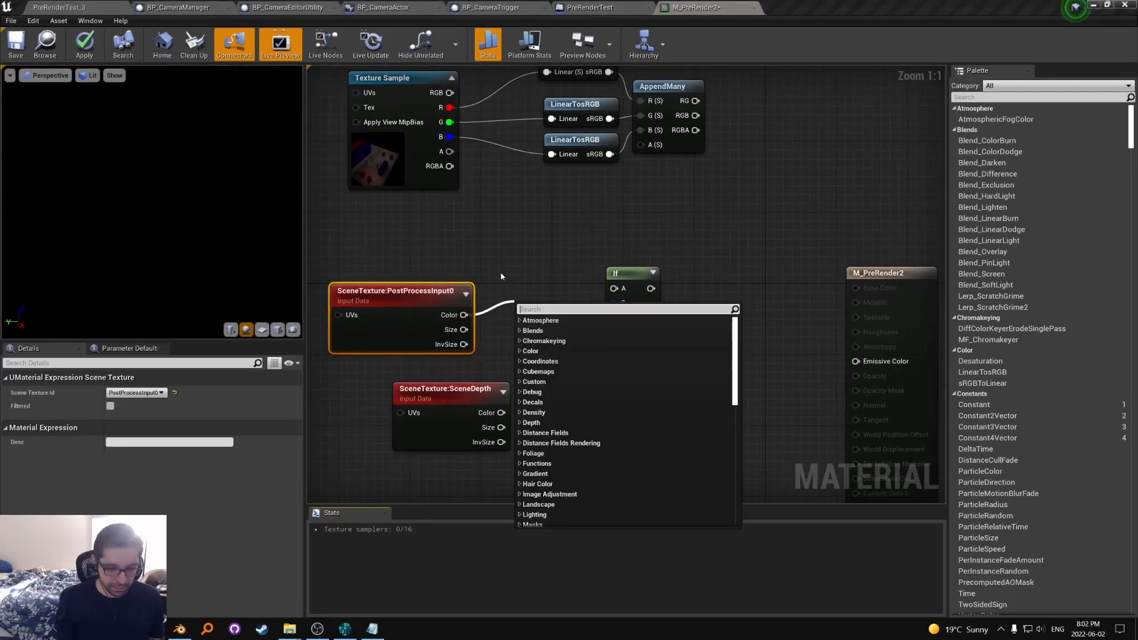
pyautogui.write('componentmas')
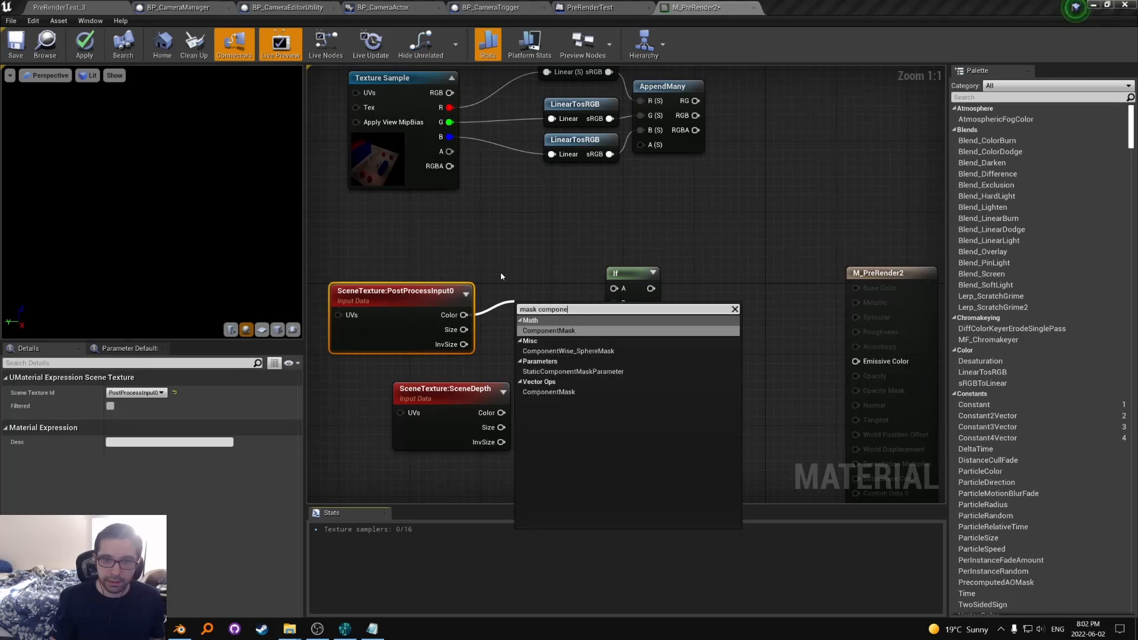
pyautogui.press('Return')
pyautogui.moveTo(560, 331); pyautogui.dragTo(535, 322)
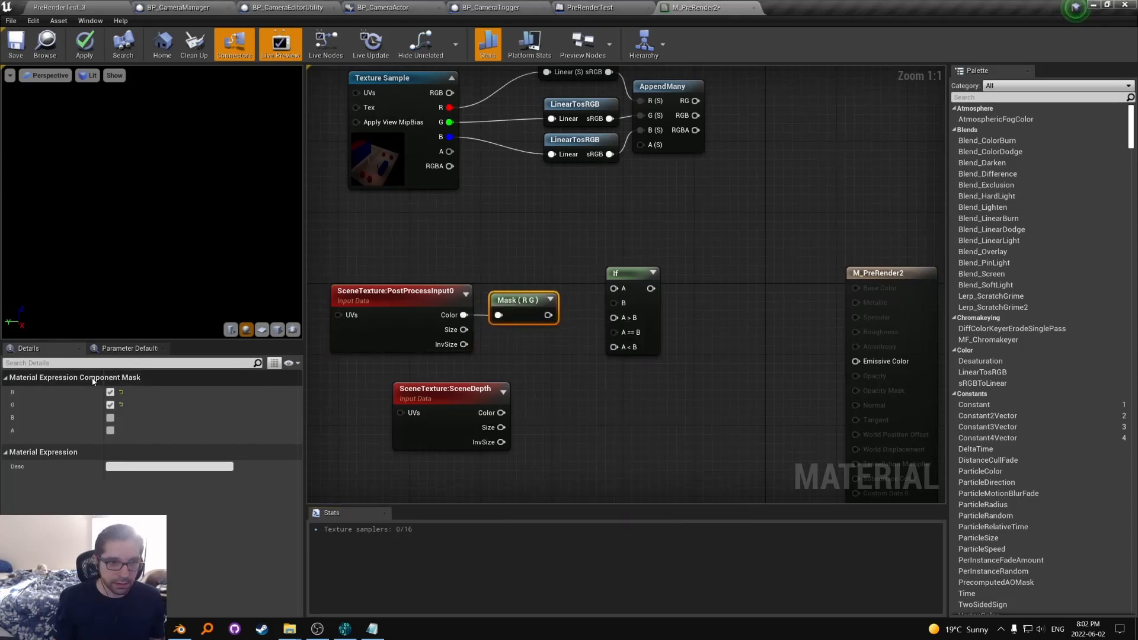
pyautogui.click(111, 406)
pyautogui.moveTo(544, 307); pyautogui.dragTo(495, 301, button='right')
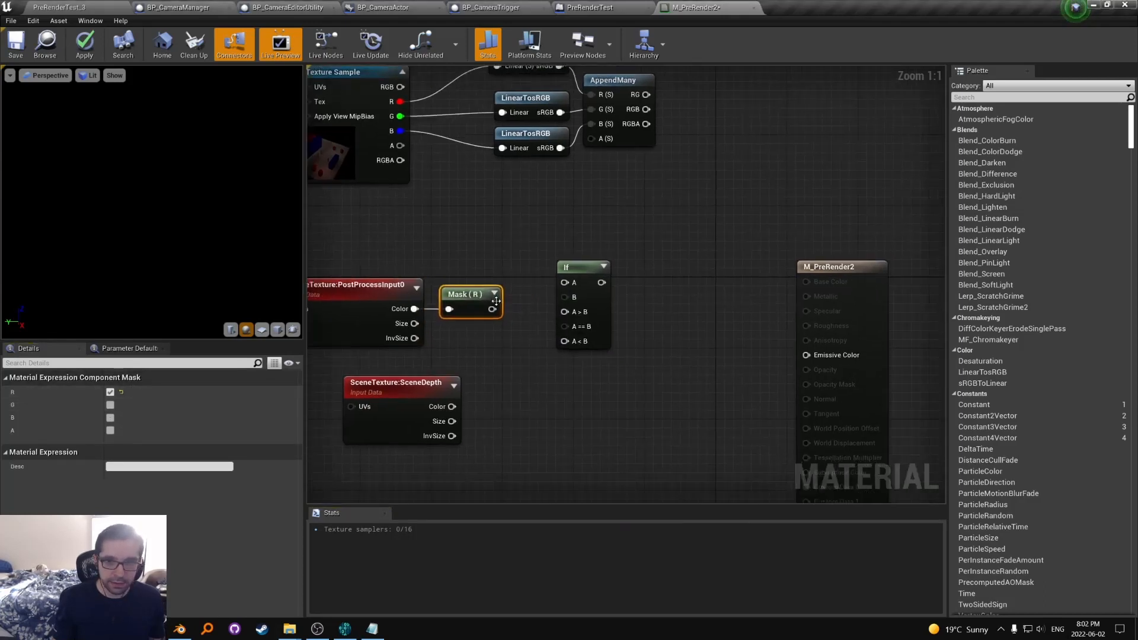
# Step: Connect the Texture Sample's alpha output to the If node's A input and the R mask to its B input
pyautogui.moveTo(493, 309); pyautogui.dragTo(564, 283)
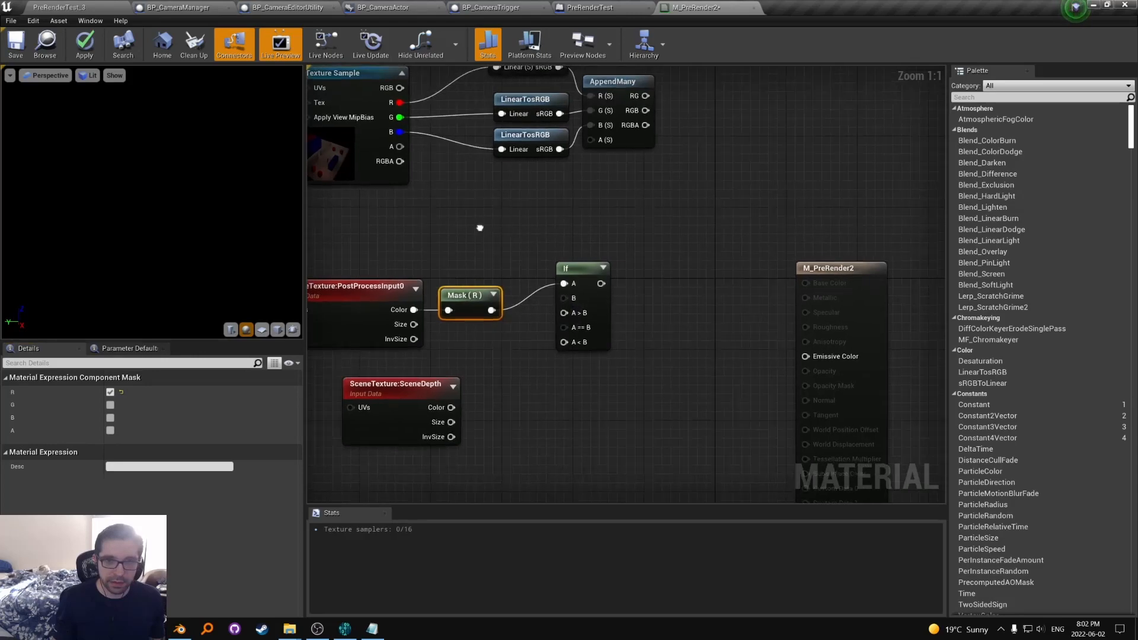
pyautogui.moveTo(398, 147); pyautogui.dragTo(393, 177, button='right')
pyautogui.moveTo(393, 176); pyautogui.dragTo(397, 179)
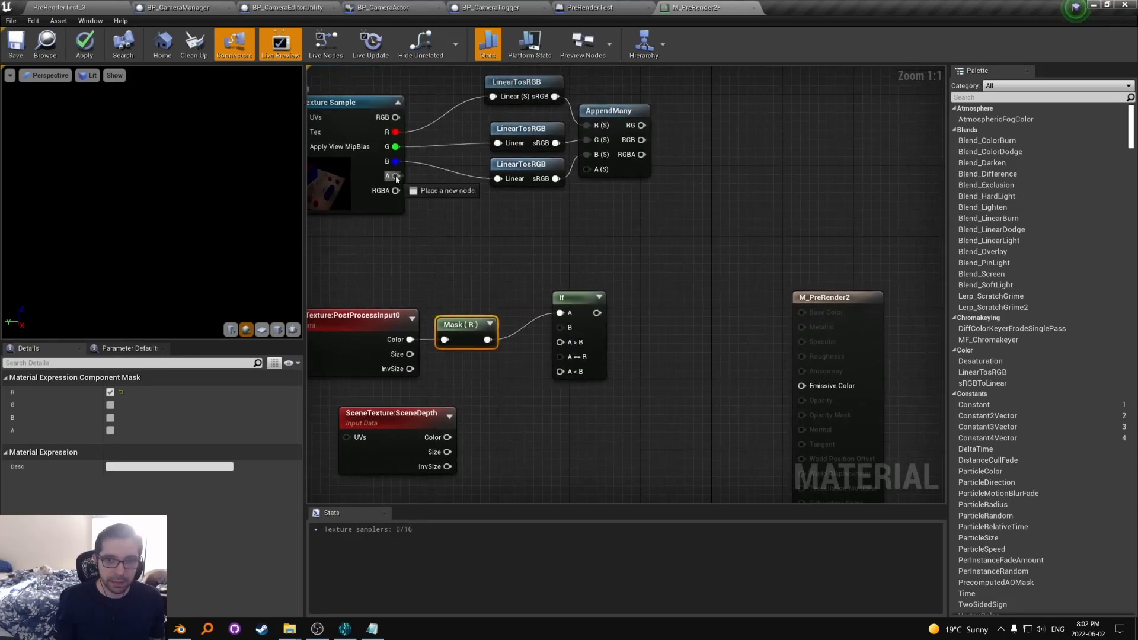
pyautogui.moveTo(454, 227); pyautogui.dragTo(564, 316)
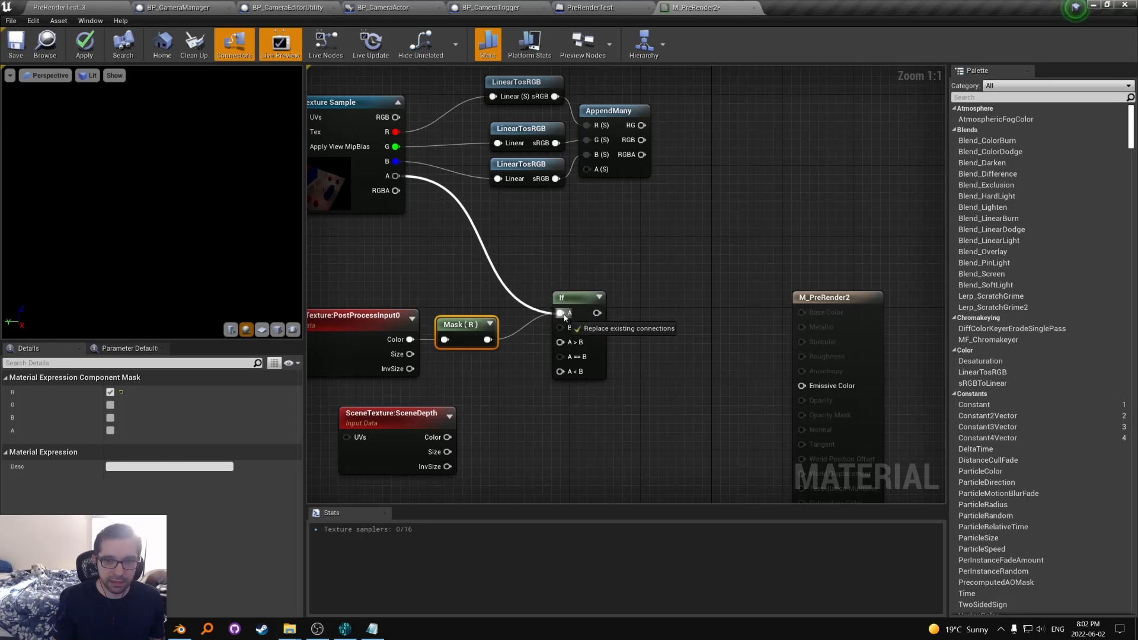
pyautogui.moveTo(563, 315); pyautogui.dragTo(562, 315)
pyautogui.moveTo(463, 254); pyautogui.dragTo(485, 256, button='right')
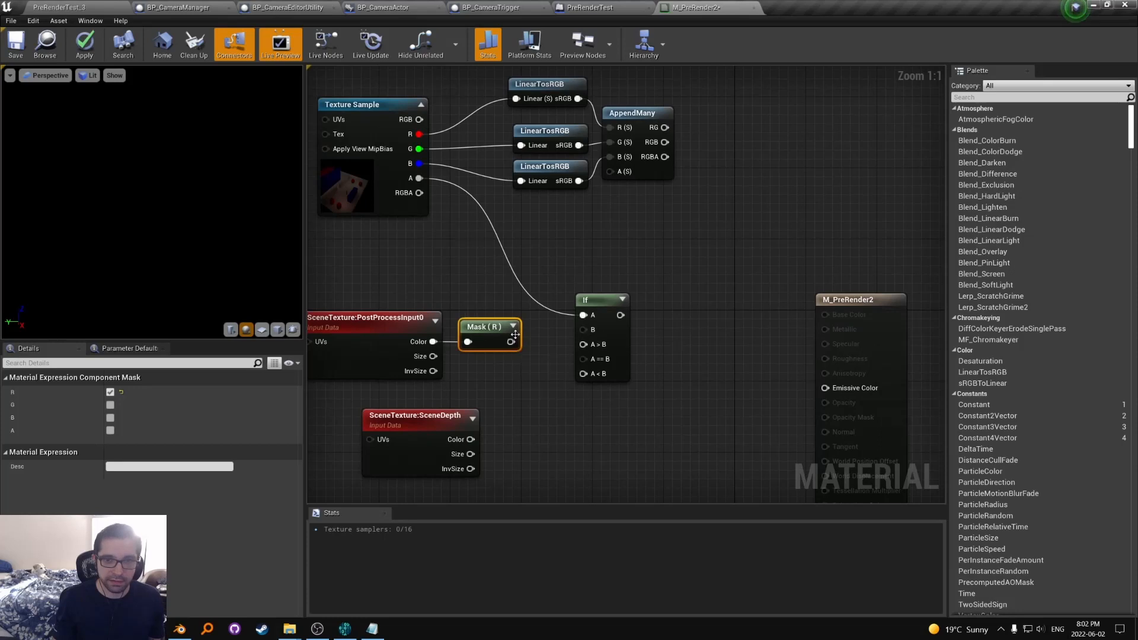
pyautogui.moveTo(510, 340); pyautogui.dragTo(589, 341)
# Step: Move the SceneDepth node down and to the left, away from PostProcessInput0
pyautogui.moveTo(551, 364); pyautogui.dragTo(521, 340, button='right')
pyautogui.moveTo(415, 399); pyautogui.dragTo(386, 425)
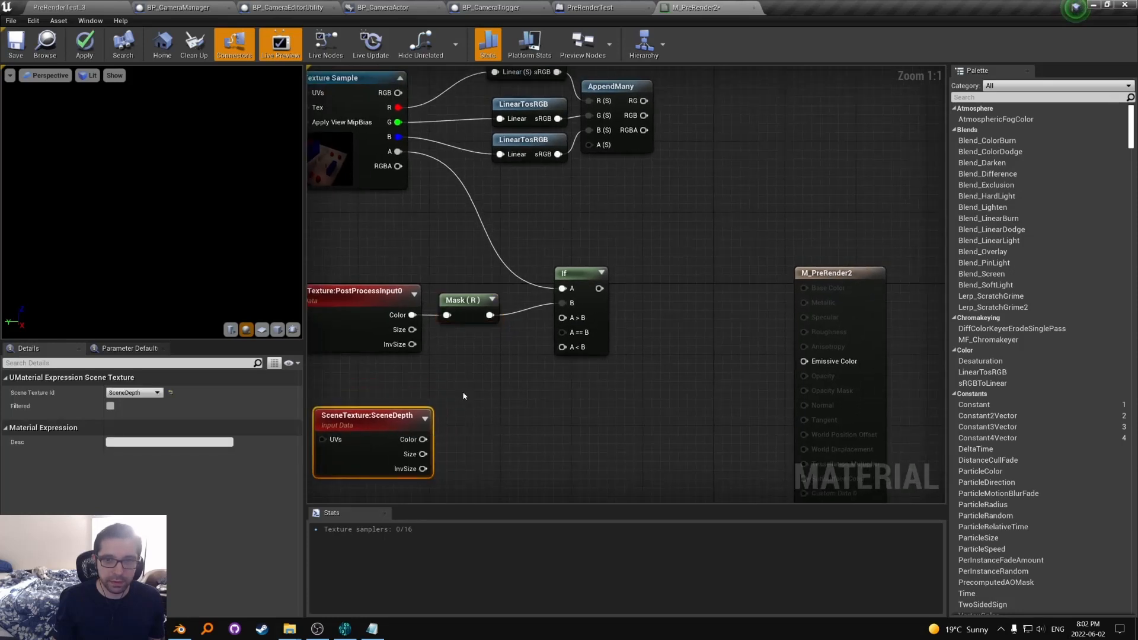
pyautogui.moveTo(488, 302); pyautogui.dragTo(417, 320, button='right')
pyautogui.moveTo(327, 167); pyautogui.dragTo(397, 171, button='right')
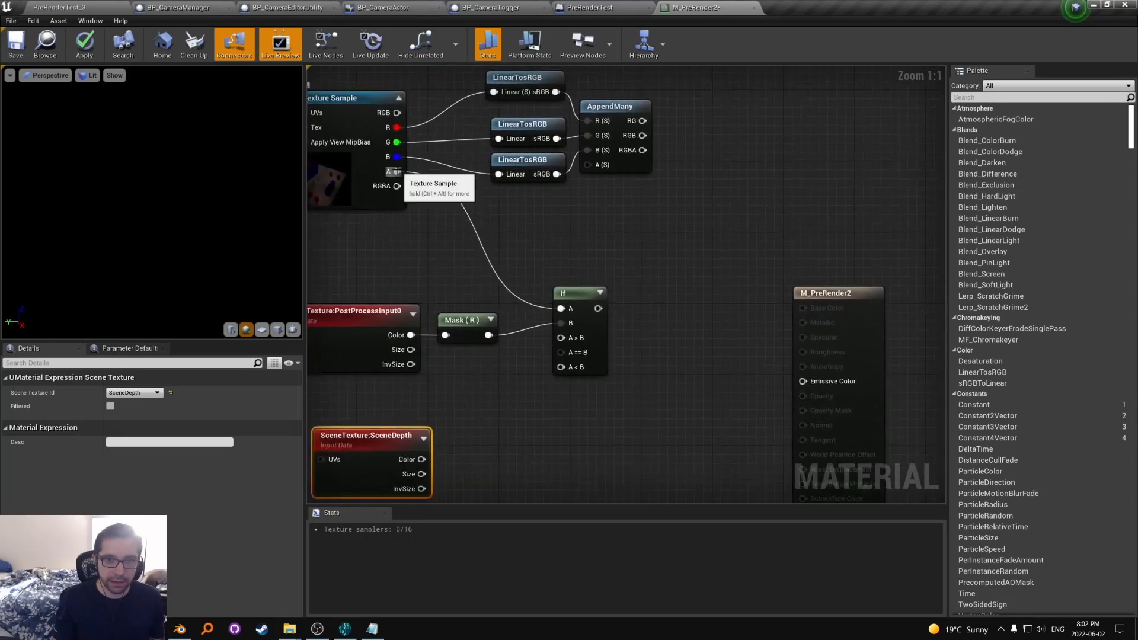
pyautogui.moveTo(517, 288); pyautogui.dragTo(540, 283, button='right')
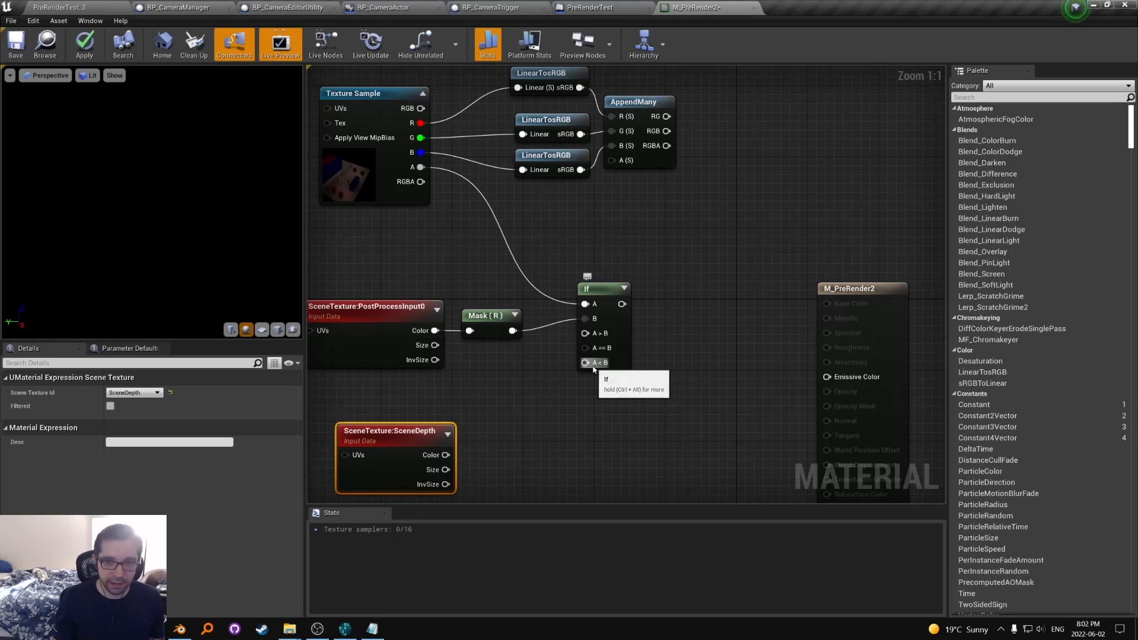
pyautogui.moveTo(556, 353); pyautogui.dragTo(595, 368, button='right')
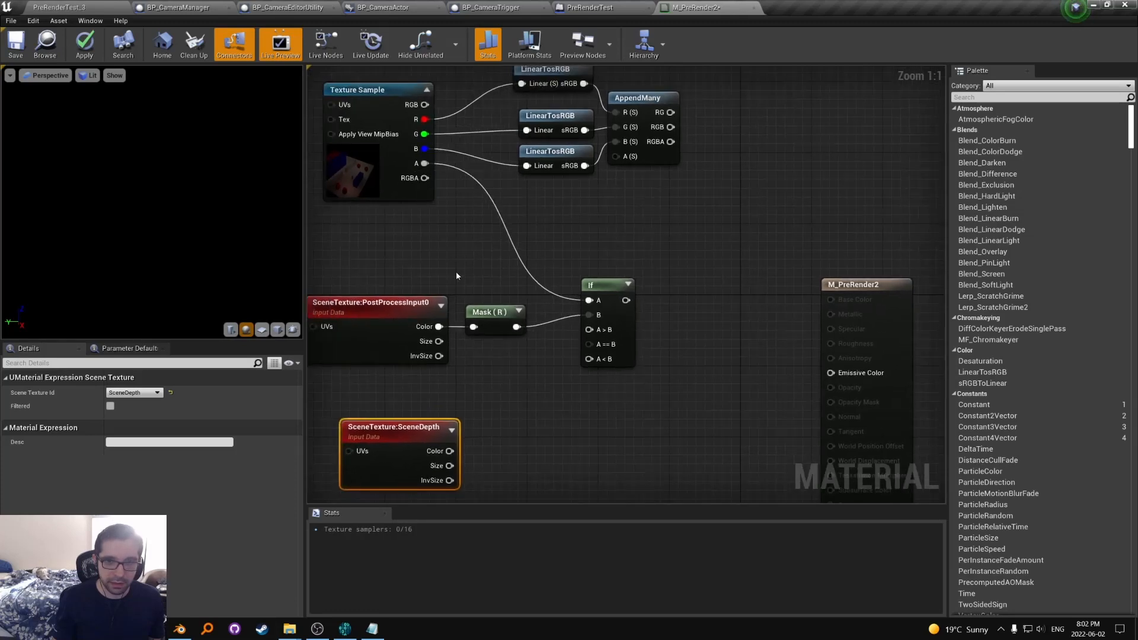
pyautogui.moveTo(464, 239); pyautogui.dragTo(457, 247, button='right')
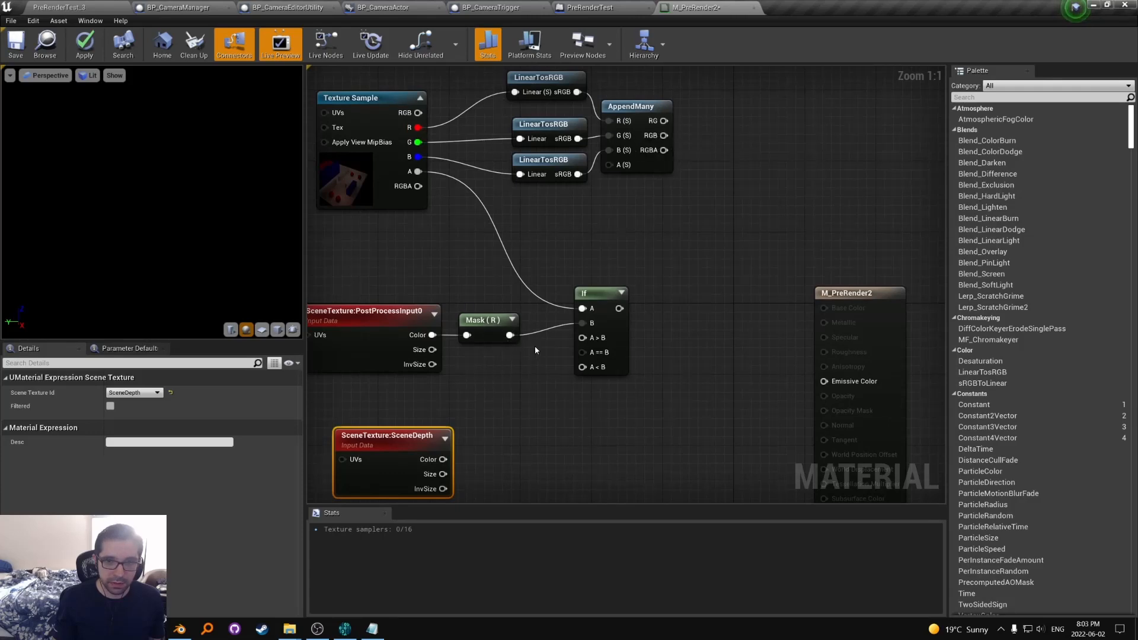
pyautogui.moveTo(534, 350); pyautogui.dragTo(526, 328, button='right')
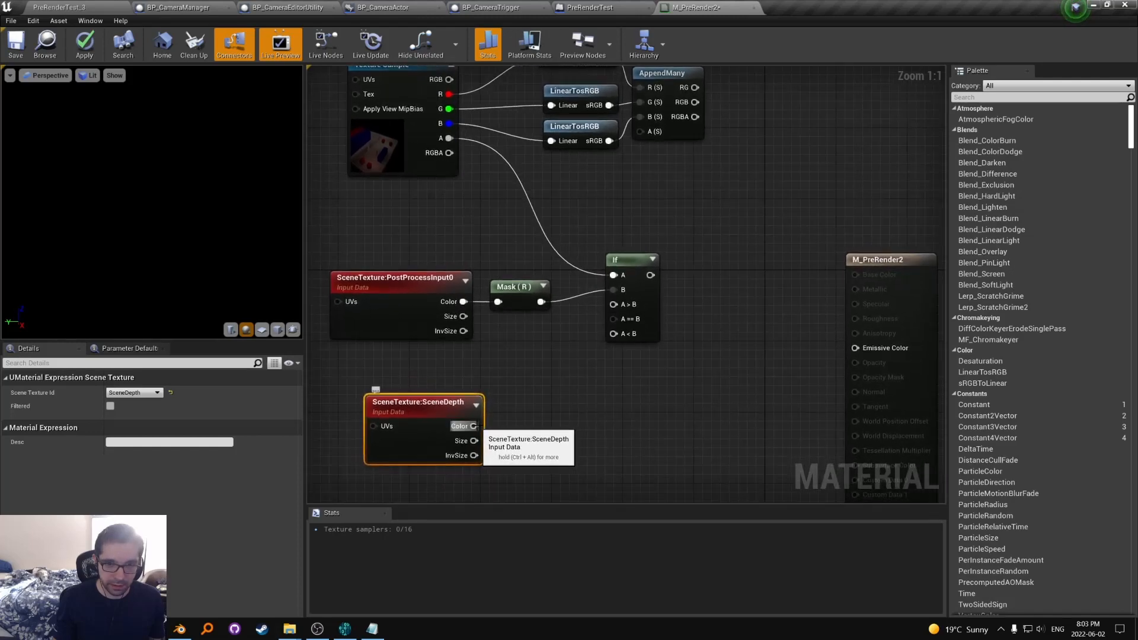
# Step: Feed the R mask from the SceneDepth node's Color output instead of PostProcessInput0, and swap the two scene texture nodes' positions
pyautogui.moveTo(474, 426); pyautogui.dragTo(498, 303)
pyautogui.moveTo(408, 289); pyautogui.dragTo(364, 200)
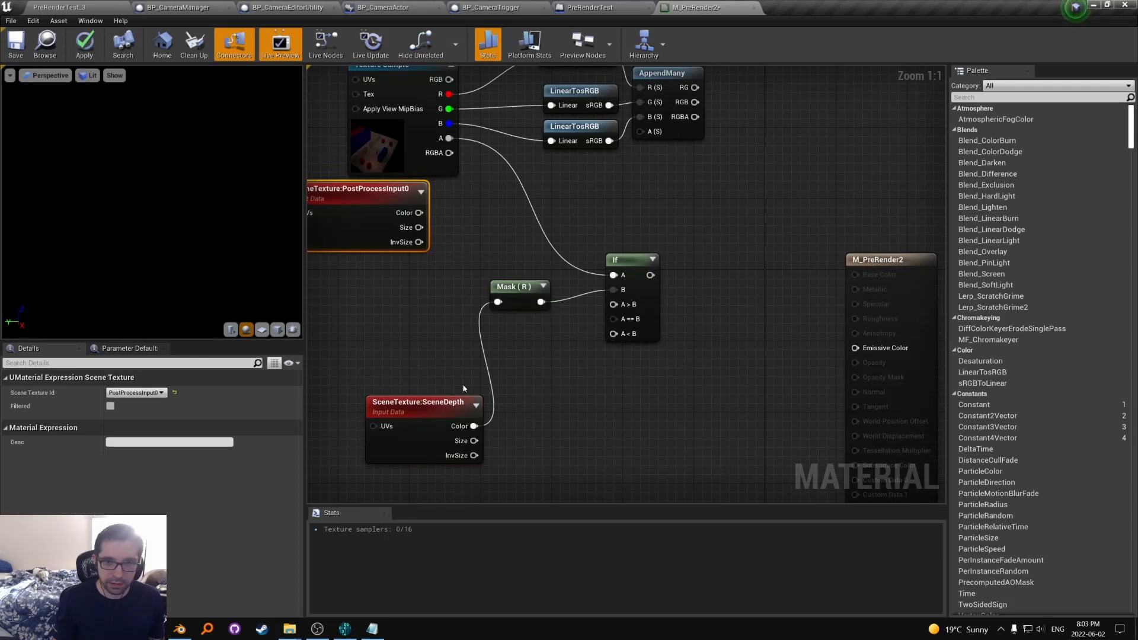
pyautogui.moveTo(458, 408); pyautogui.dragTo(440, 282)
pyautogui.moveTo(366, 217); pyautogui.dragTo(560, 413)
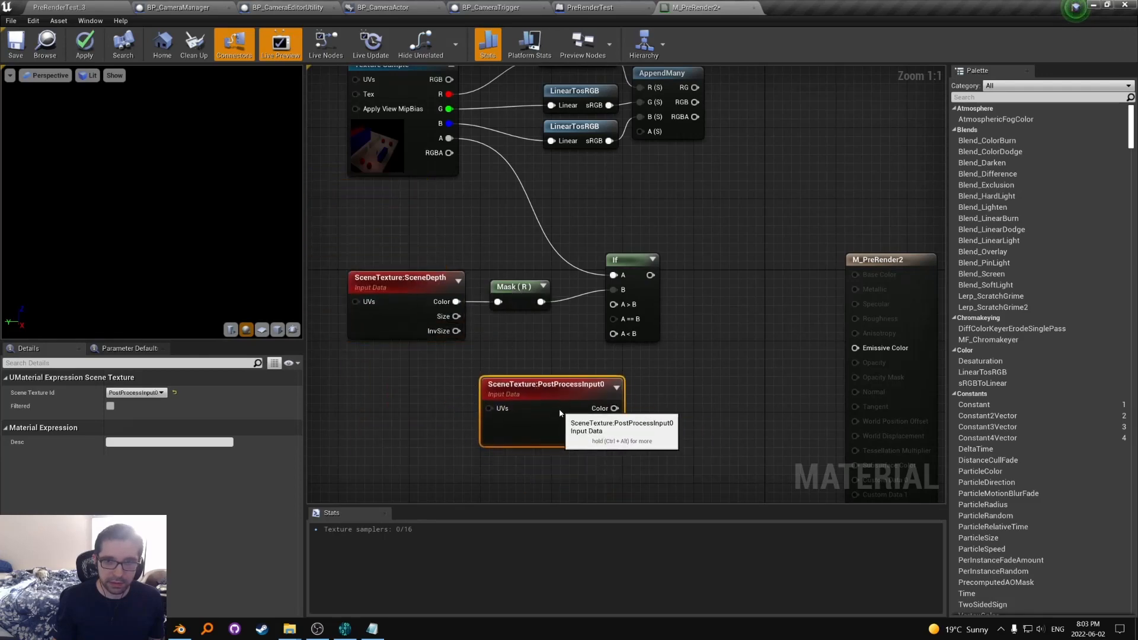
# Step: Move the PostProcessInput0 node away from the depth comparison, below and to the right of the If node
pyautogui.moveTo(642, 368); pyautogui.dragTo(706, 355, button='right')
pyautogui.moveTo(706, 356); pyautogui.dragTo(570, 263)
pyautogui.moveTo(717, 291)
pyautogui.mouseDown()
pyautogui.moveTo(662, 264)
pyautogui.moveTo(698, 301)
pyautogui.moveTo(706, 291)
pyautogui.mouseUp()
pyautogui.moveTo(767, 263); pyautogui.dragTo(412, 219)
pyautogui.moveTo(536, 208); pyautogui.dragTo(410, 257, button='right')
pyautogui.moveTo(486, 446); pyautogui.dragTo(553, 426)
pyautogui.moveTo(513, 355); pyautogui.dragTo(552, 352, button='right')
pyautogui.moveTo(600, 421); pyautogui.dragTo(618, 422)
# Step: Examine the Texture Sample's alpha and the masked SceneDepth that feed the If node's comparison
pyautogui.moveTo(423, 300); pyautogui.dragTo(487, 297, button='right')
pyautogui.moveTo(505, 201); pyautogui.dragTo(519, 255, button='right')
pyautogui.moveTo(517, 268); pyautogui.dragTo(485, 289)
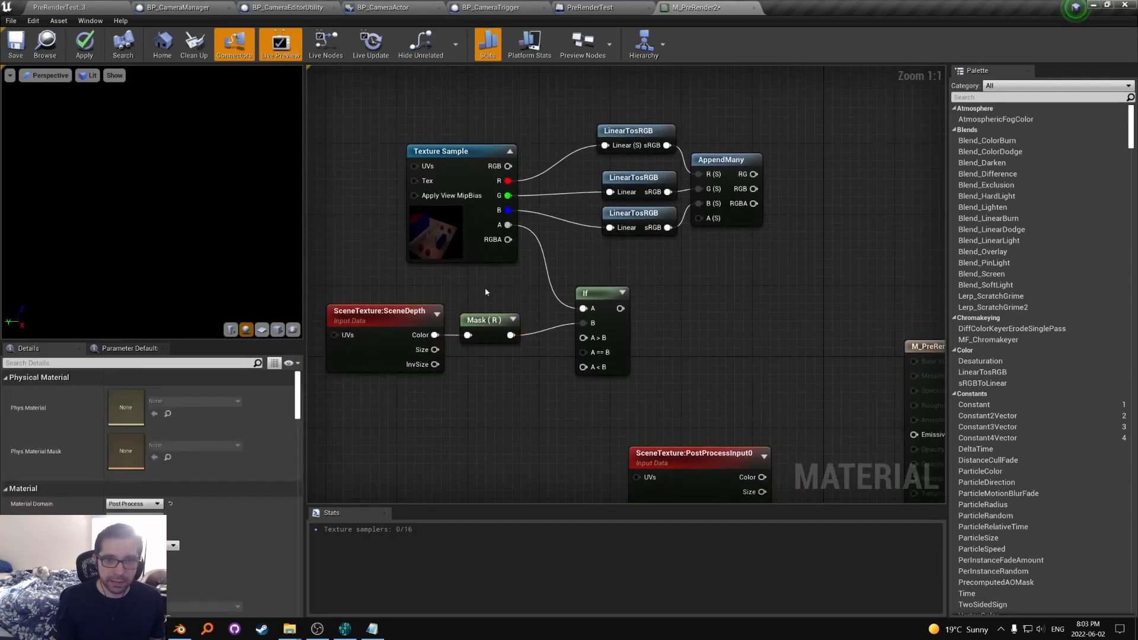
pyautogui.click(496, 228)
pyautogui.moveTo(514, 309); pyautogui.dragTo(464, 300, button='right')
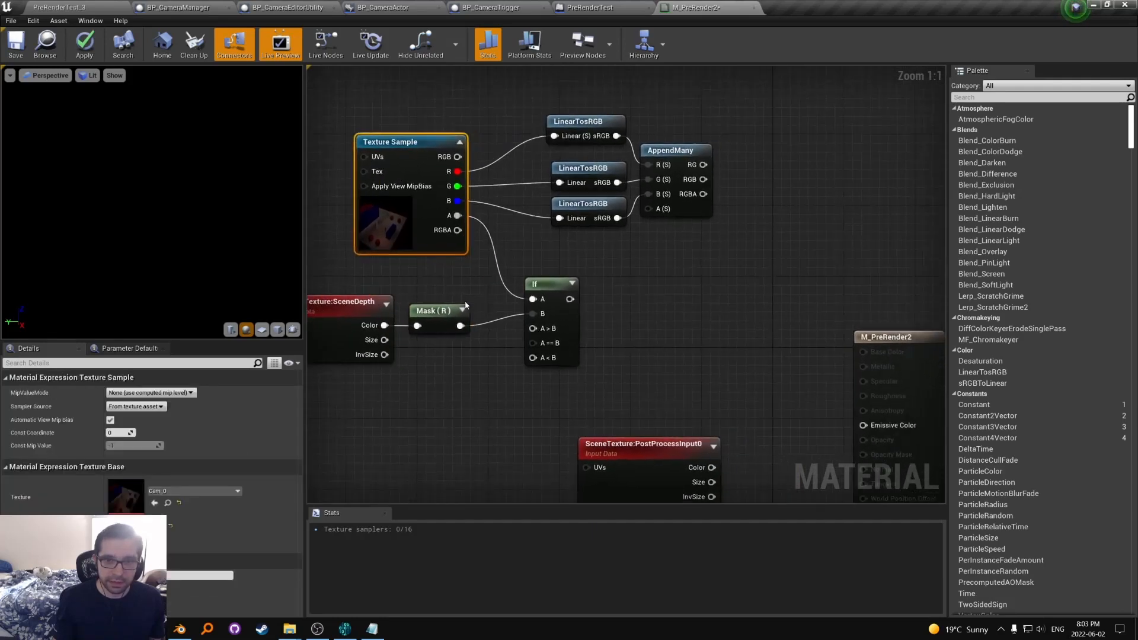
pyautogui.moveTo(464, 284); pyautogui.dragTo(353, 368)
pyautogui.moveTo(529, 363); pyautogui.dragTo(488, 353, button='right')
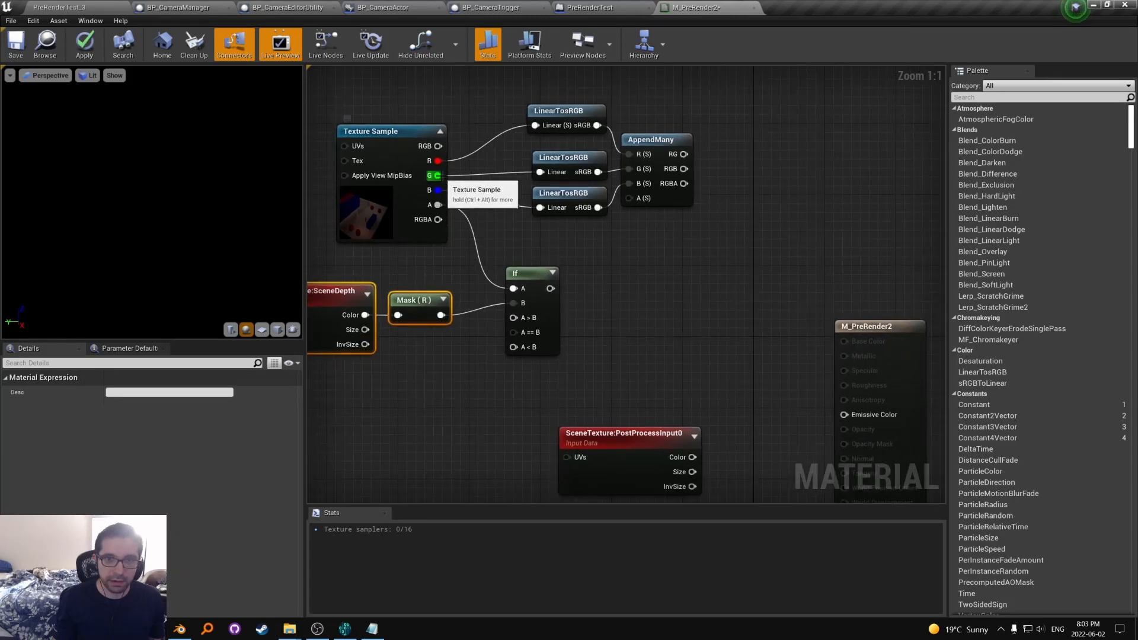
# Step: Move the PostProcessInput0 node back to the left, underneath the If node
pyautogui.click(593, 433)
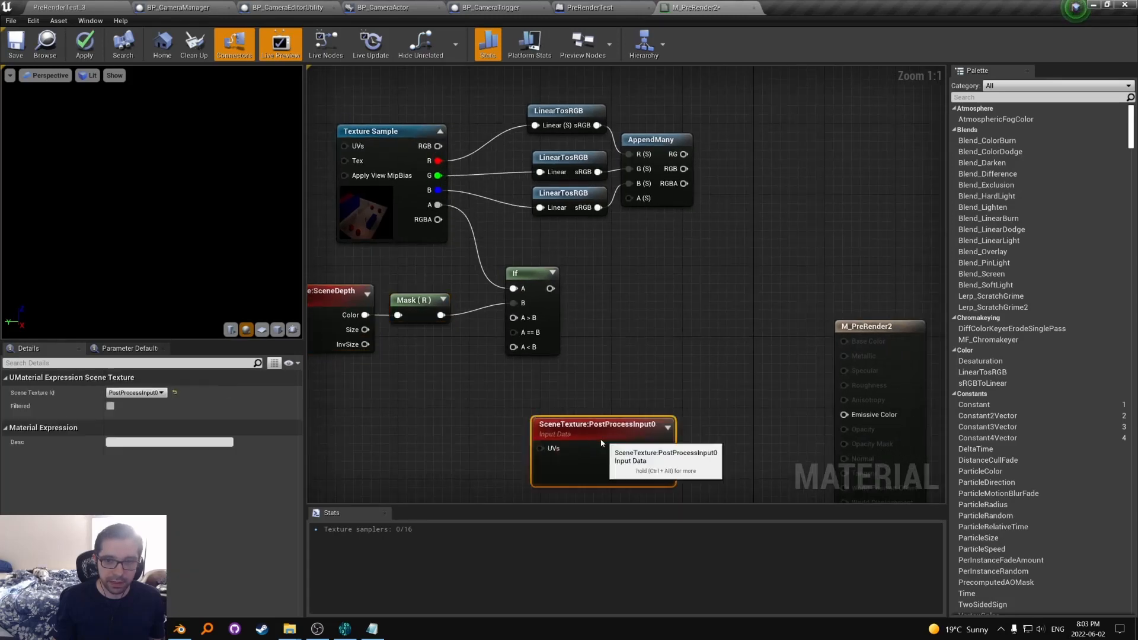
pyautogui.moveTo(593, 433); pyautogui.dragTo(442, 433)
pyautogui.click(614, 356)
# Step: Add a LinearInterpolate node to the right of the If node
pyautogui.moveTo(613, 356); pyautogui.dragTo(568, 327, button='right')
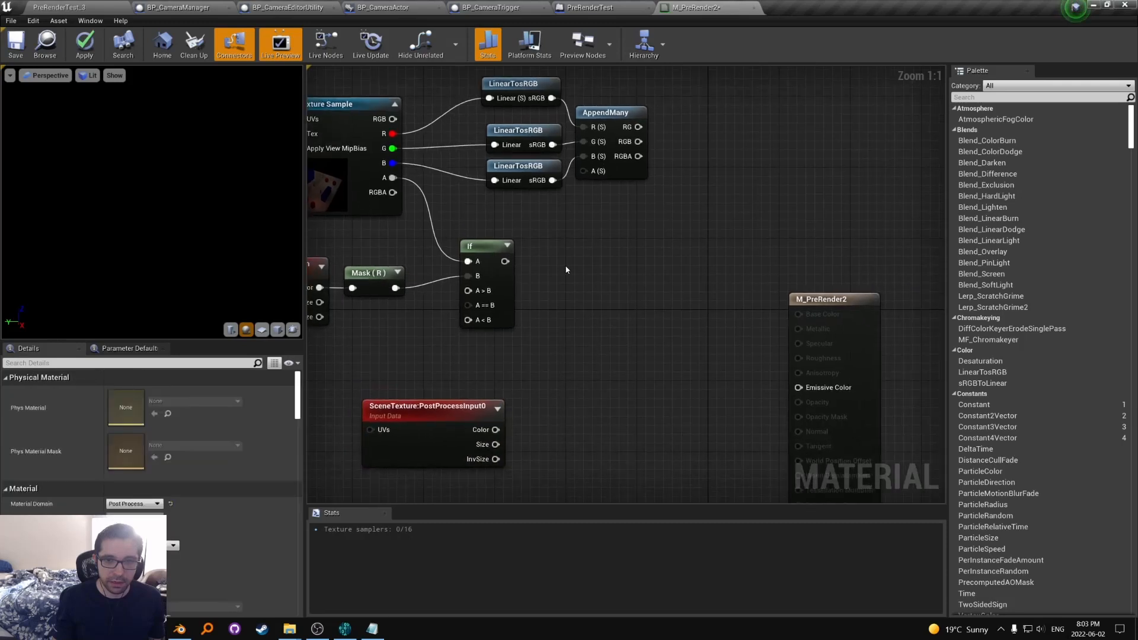
pyautogui.rightClick(575, 260)
pyautogui.write('linear')
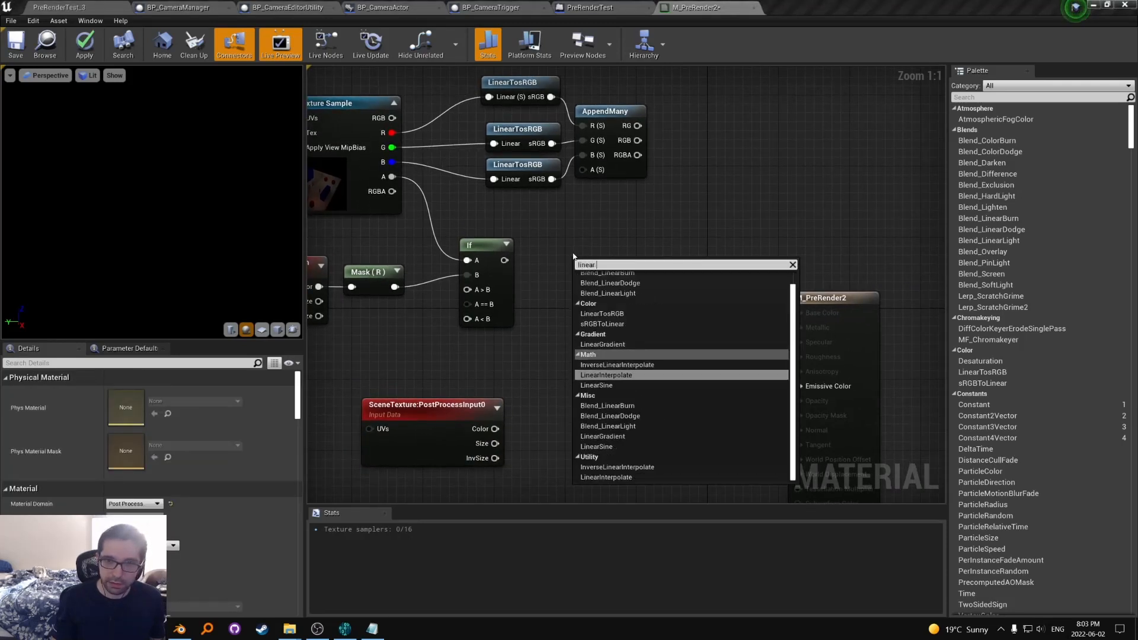
pyautogui.press('Return')
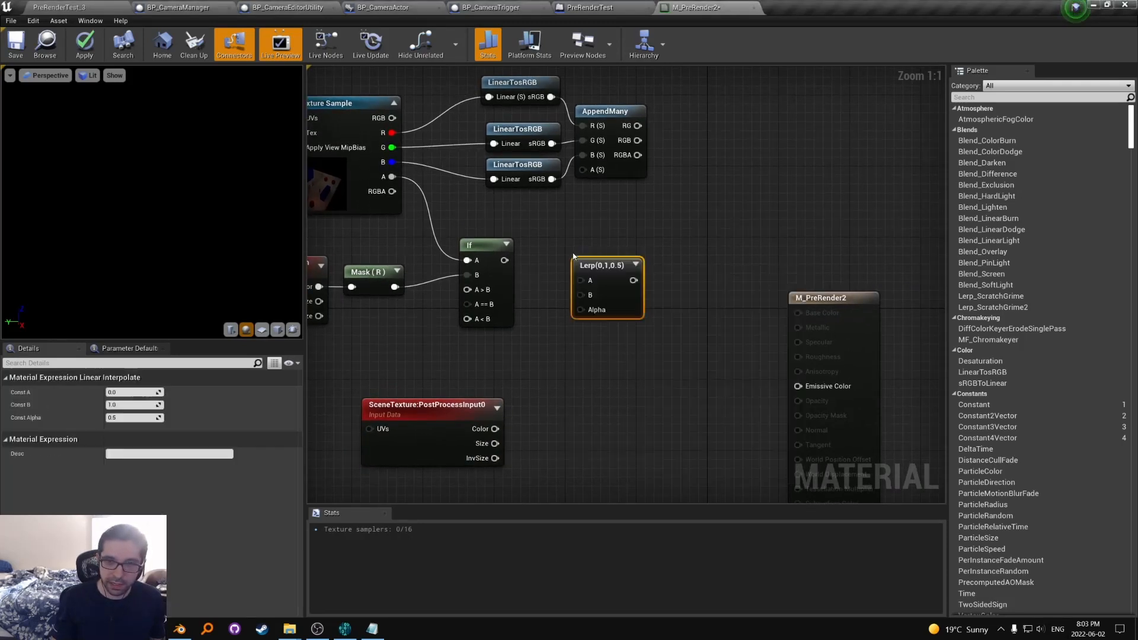
pyautogui.moveTo(624, 307); pyautogui.dragTo(627, 297)
pyautogui.moveTo(591, 320); pyautogui.dragTo(626, 334, button='right')
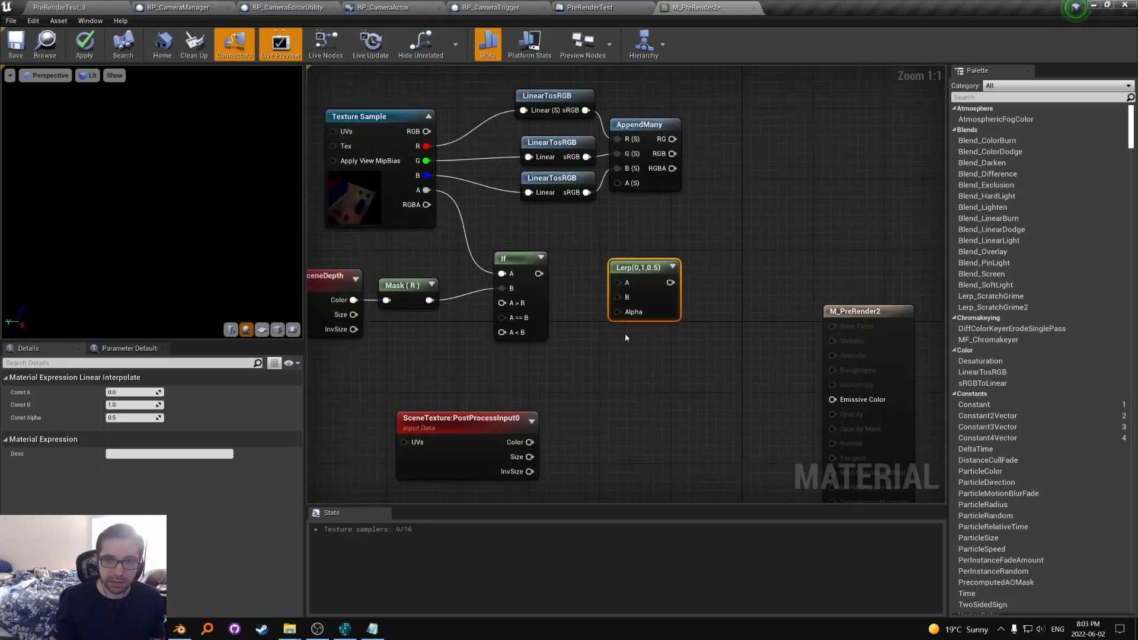
# Step: Add two Constant nodes below the R mask and set the lower one's value to 1, leaving the other at 0
pyautogui.moveTo(405, 357); pyautogui.dragTo(464, 320, button='right')
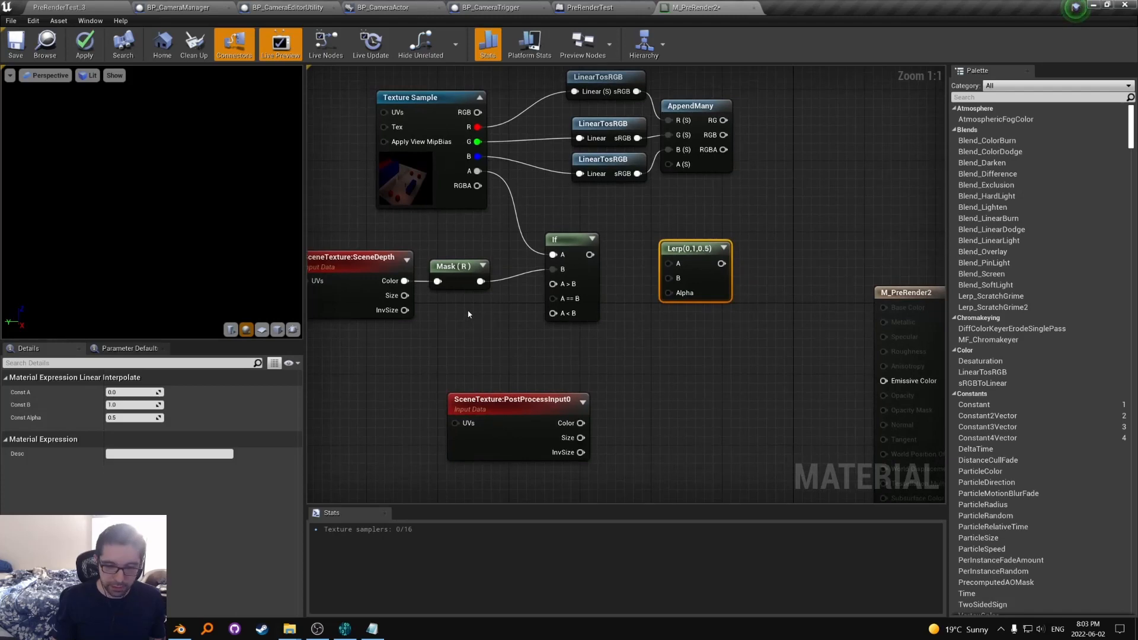
pyautogui.click(468, 314)
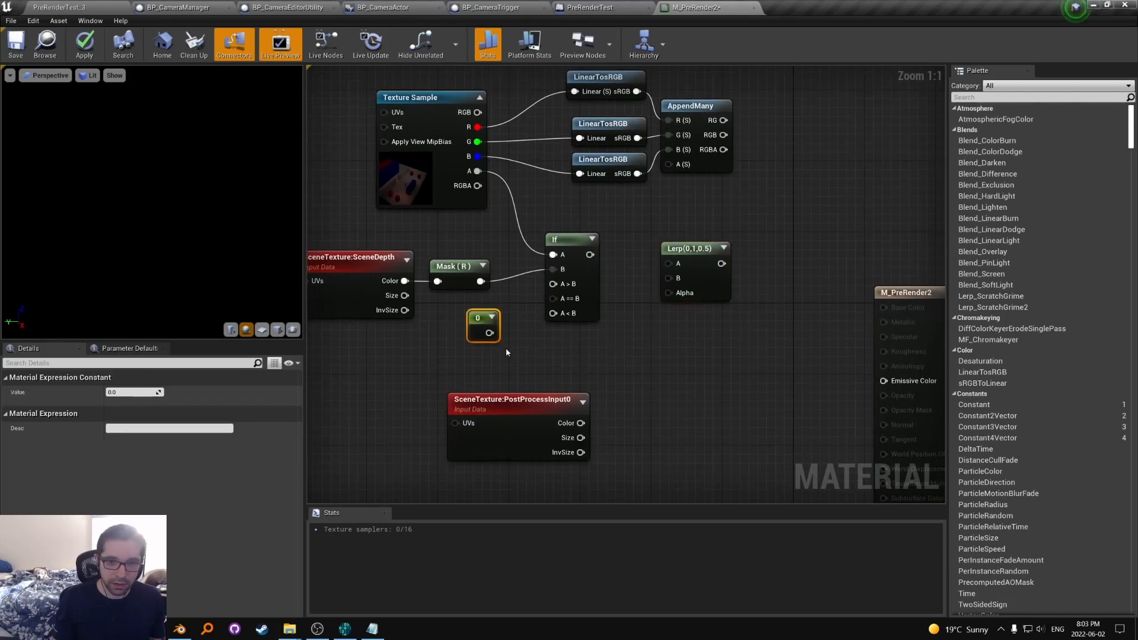
pyautogui.click(478, 354)
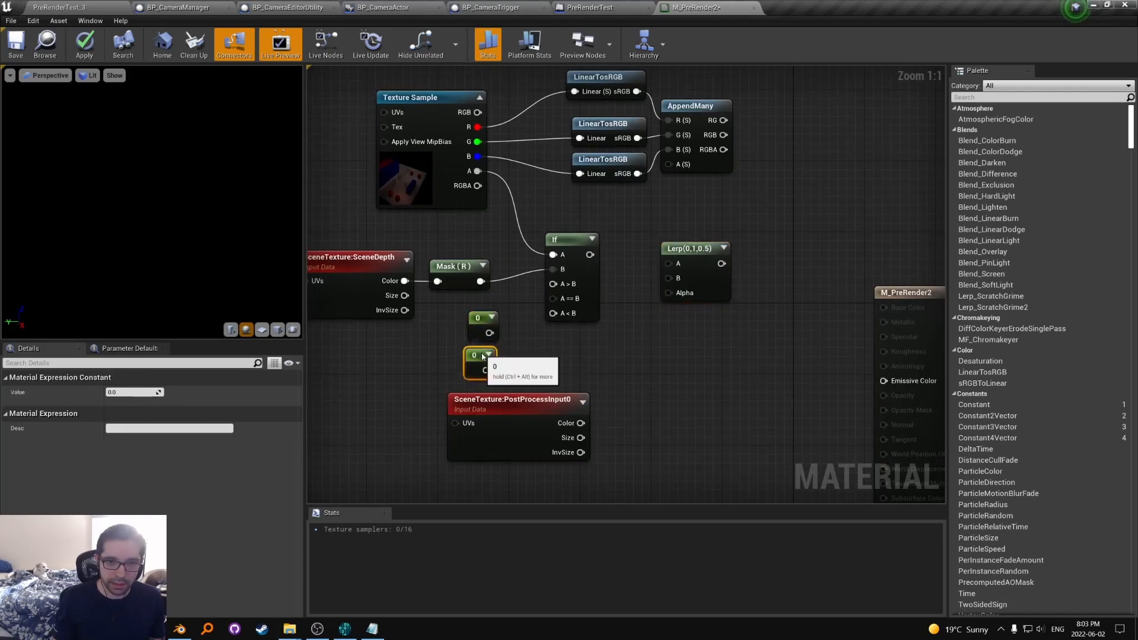
pyautogui.moveTo(481, 362); pyautogui.dragTo(427, 350, button='right')
pyautogui.click(457, 358)
pyautogui.click(405, 322)
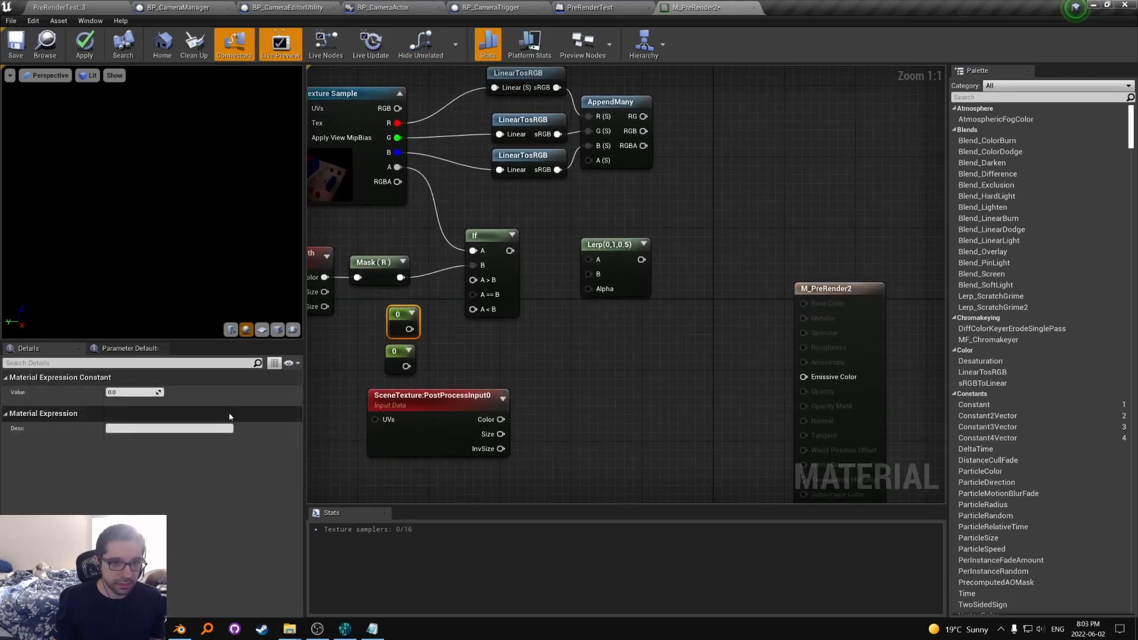
pyautogui.moveTo(385, 362); pyautogui.dragTo(393, 363)
pyautogui.click(131, 392)
pyautogui.write('1')
# Step: Connect constant 0 to the If node's A < B input and constant 1 to A > B, placing constant 1 above constant 0
pyautogui.moveTo(352, 354); pyautogui.dragTo(317, 381, button='right')
pyautogui.moveTo(386, 358); pyautogui.dragTo(426, 329, button='right')
pyautogui.moveTo(415, 327); pyautogui.dragTo(449, 309)
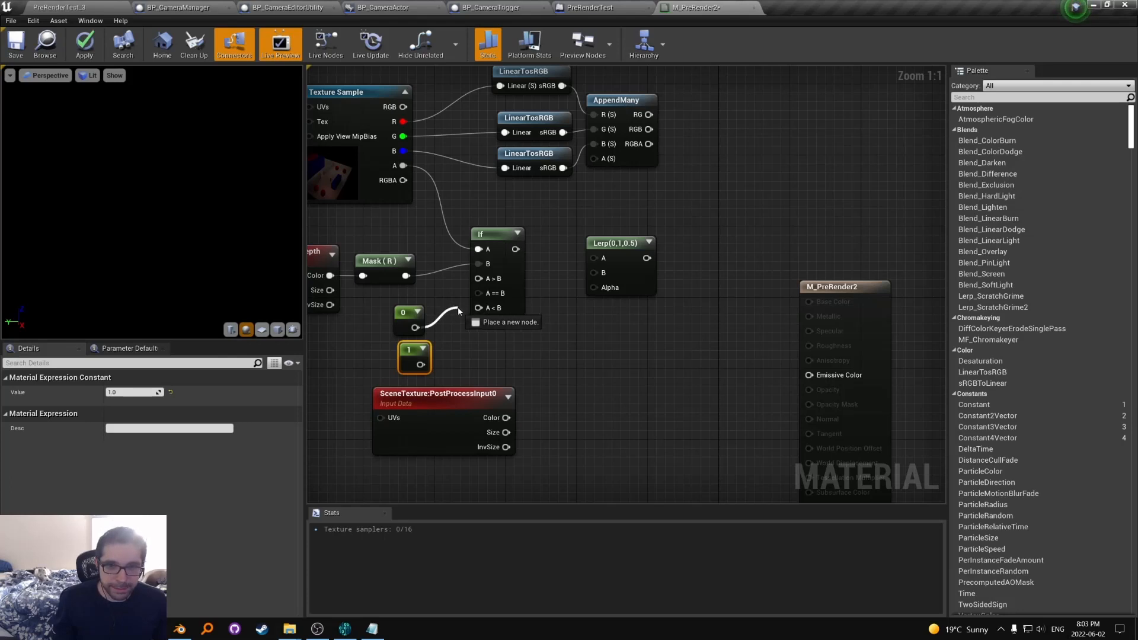
pyautogui.moveTo(458, 308); pyautogui.dragTo(457, 307)
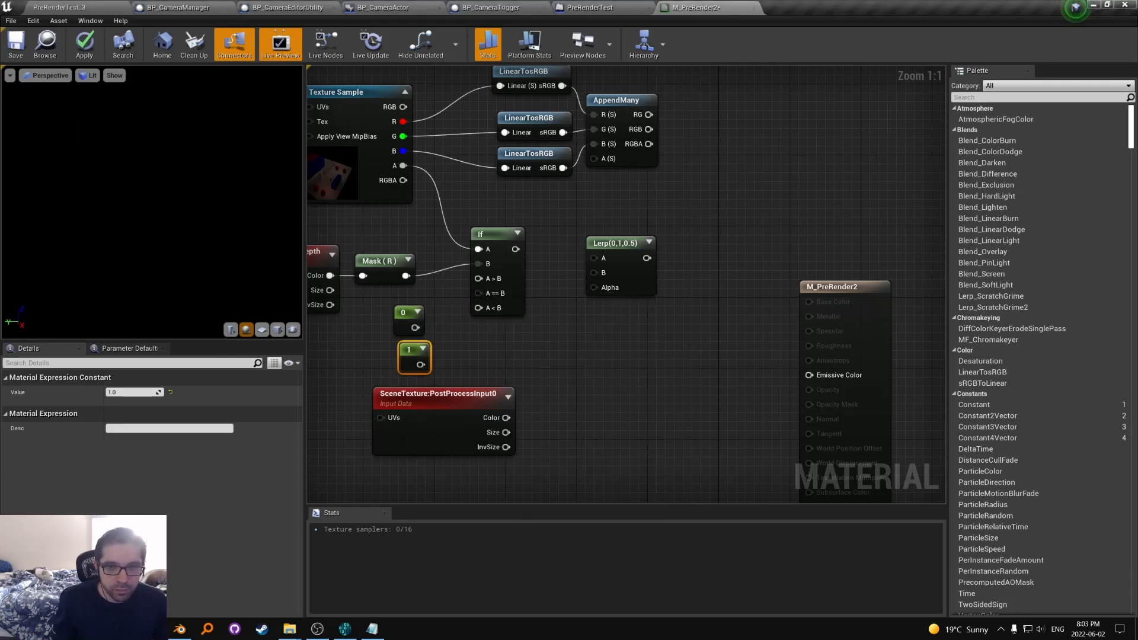
pyautogui.moveTo(437, 303); pyautogui.dragTo(477, 329, button='right')
pyautogui.moveTo(456, 353); pyautogui.dragTo(460, 355)
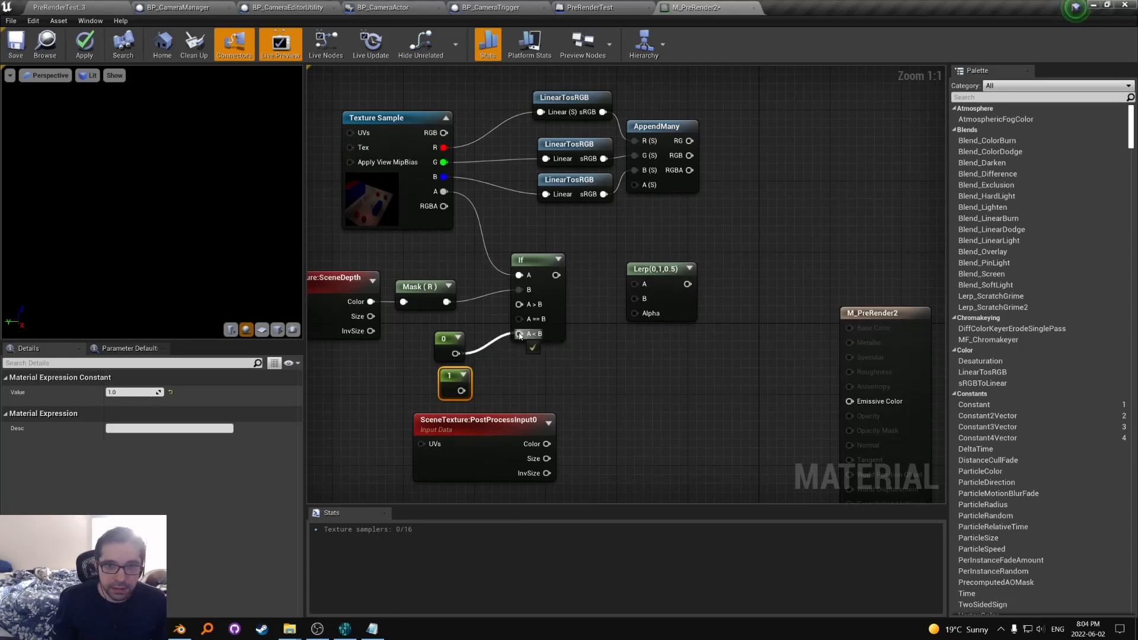
pyautogui.moveTo(520, 335); pyautogui.dragTo(520, 335)
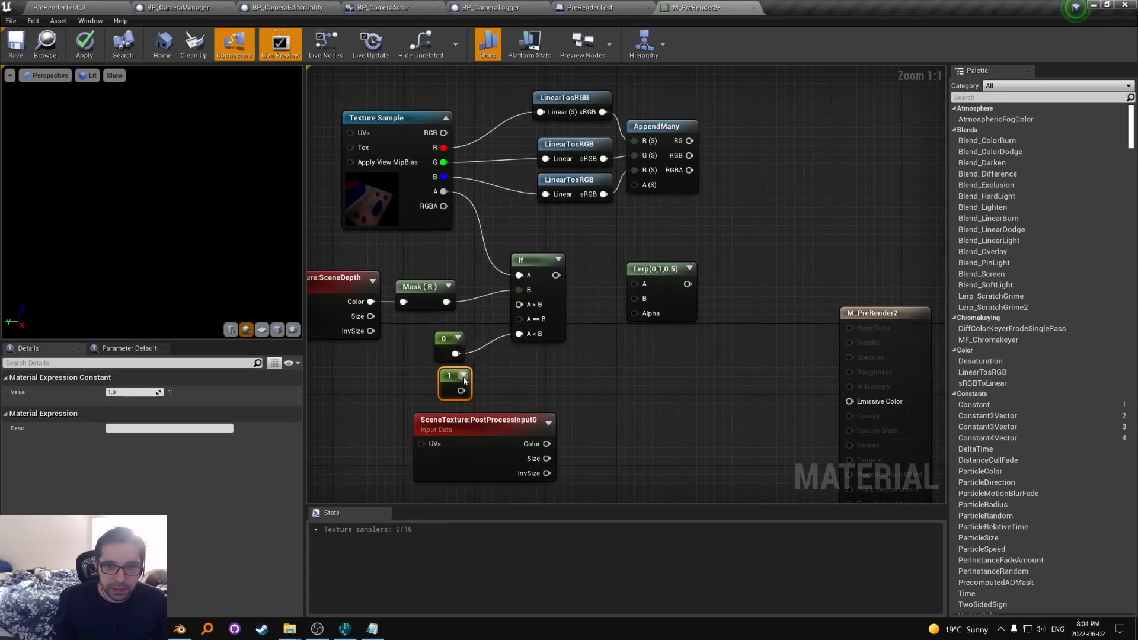
pyautogui.moveTo(461, 390)
pyautogui.mouseDown()
pyautogui.moveTo(519, 305)
pyautogui.moveTo(458, 371)
pyautogui.moveTo(465, 332)
pyautogui.moveTo(460, 373)
pyautogui.mouseUp()
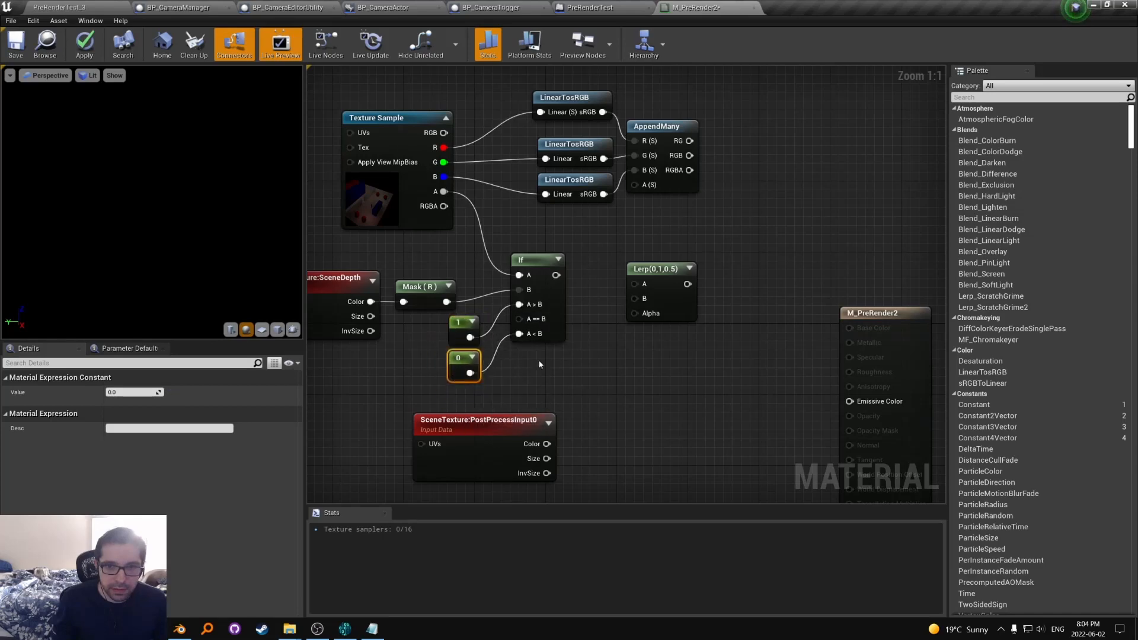
# Step: Connect the If node's output to the Lerp's Alpha and constant 1 to the If node's A == B input
pyautogui.moveTo(544, 321); pyautogui.dragTo(526, 337, button='right')
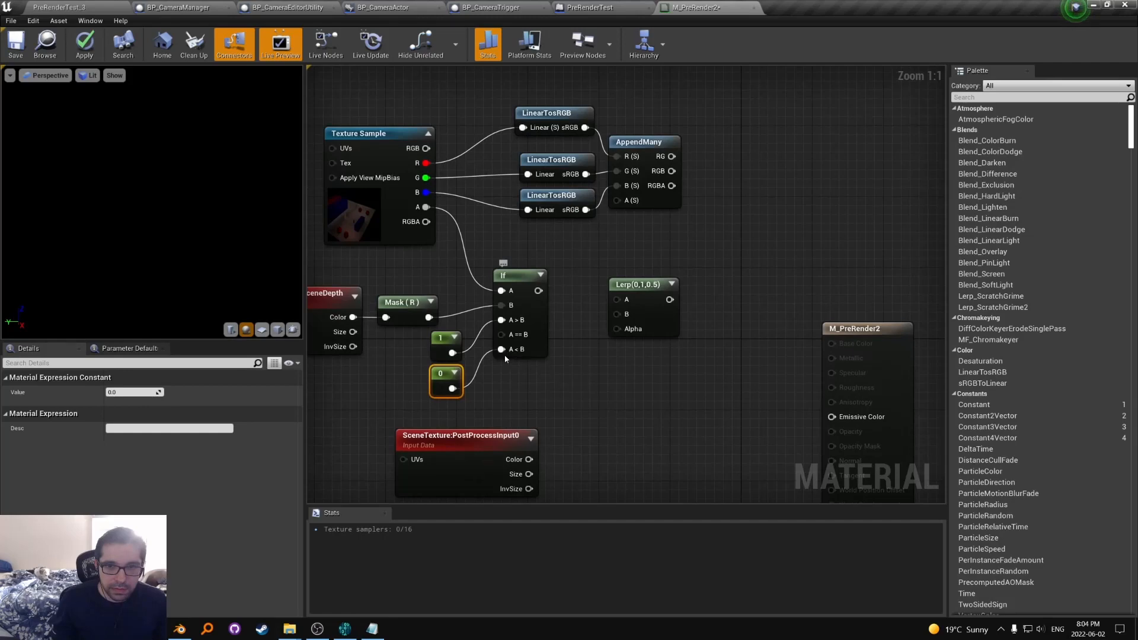
pyautogui.moveTo(461, 247); pyautogui.dragTo(473, 256, button='right')
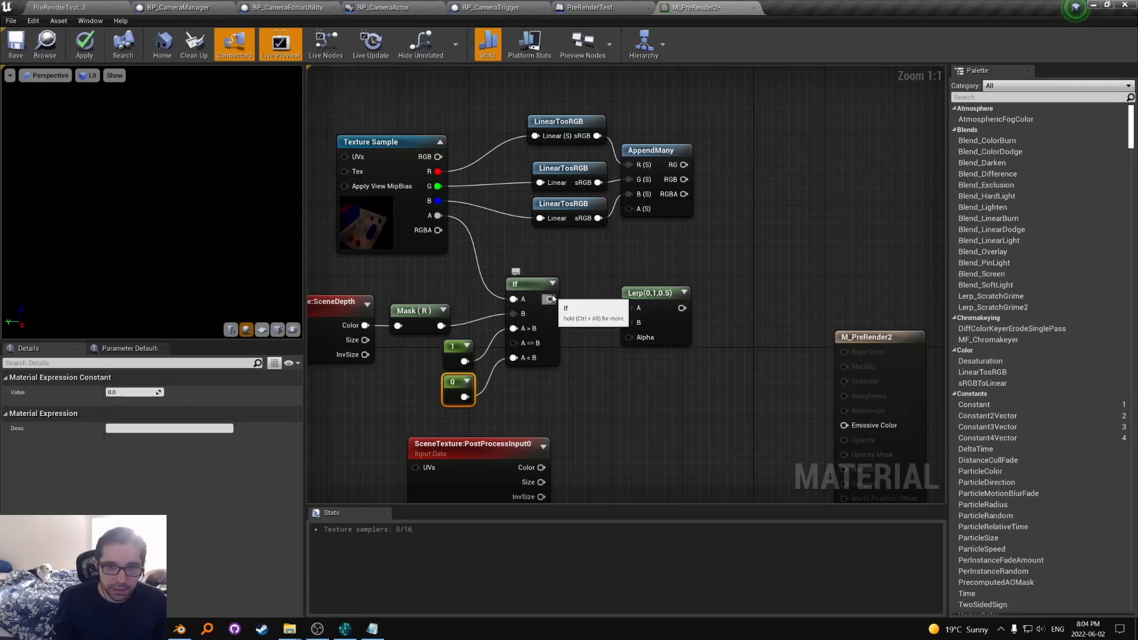
pyautogui.moveTo(550, 299); pyautogui.dragTo(628, 338)
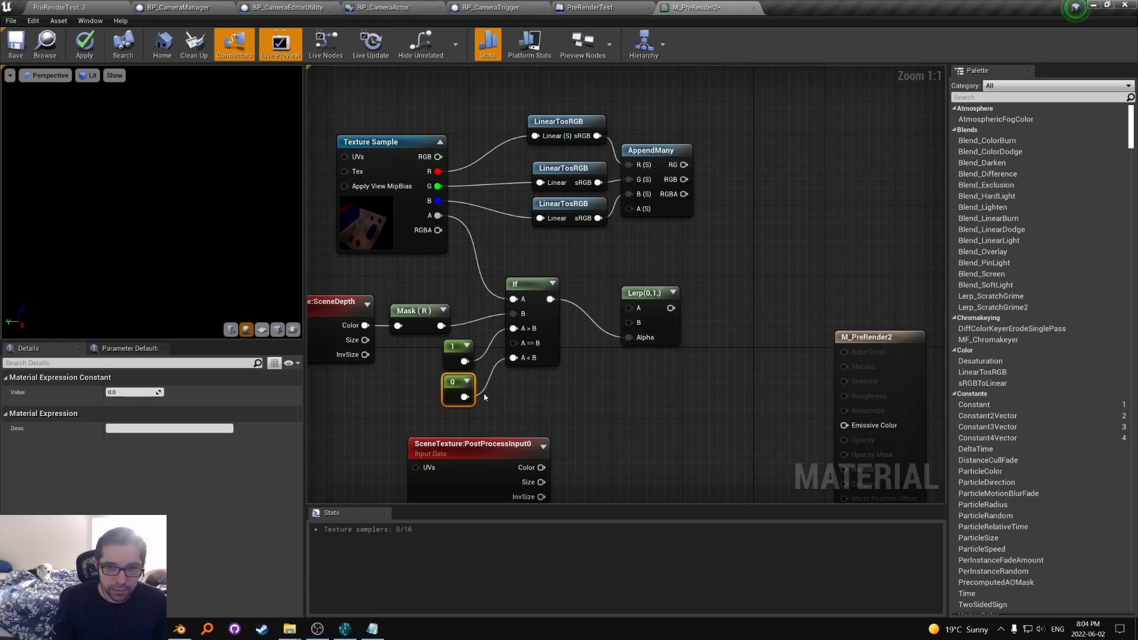
pyautogui.moveTo(464, 361); pyautogui.dragTo(516, 346)
pyautogui.moveTo(516, 346); pyautogui.dragTo(465, 349, button='right')
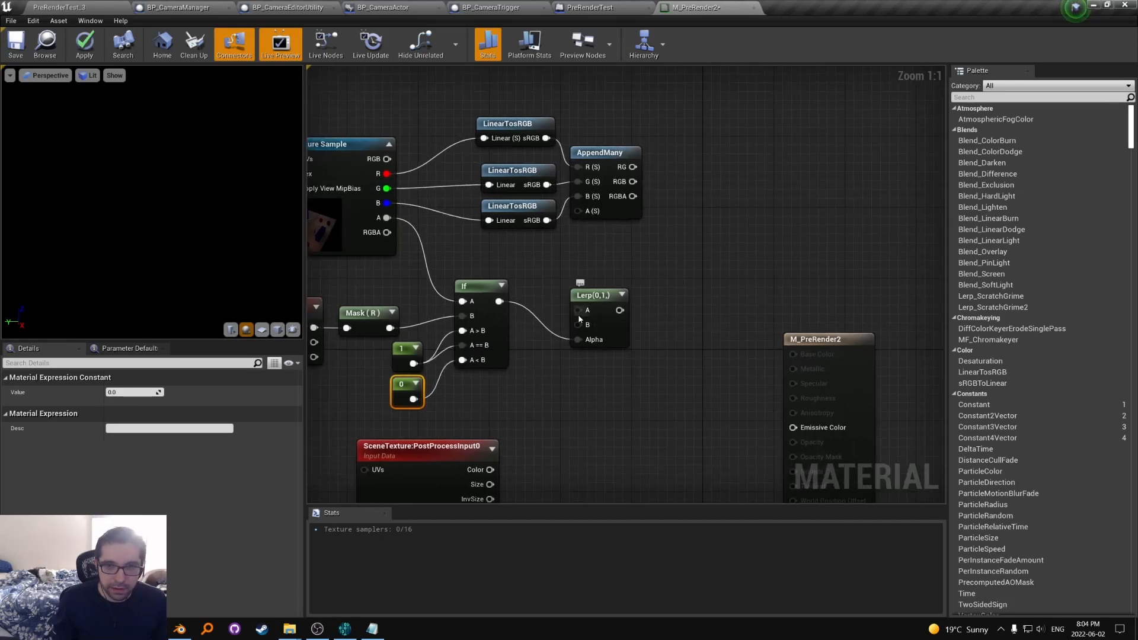
# Step: Wire AppendMany's RGB to Lerp A, PostProcessInput0's Color to Lerp B and the Lerp output to Emissive Color, and try applying the material
pyautogui.moveTo(592, 320); pyautogui.dragTo(633, 183)
pyautogui.moveTo(645, 271); pyautogui.dragTo(652, 222, button='right')
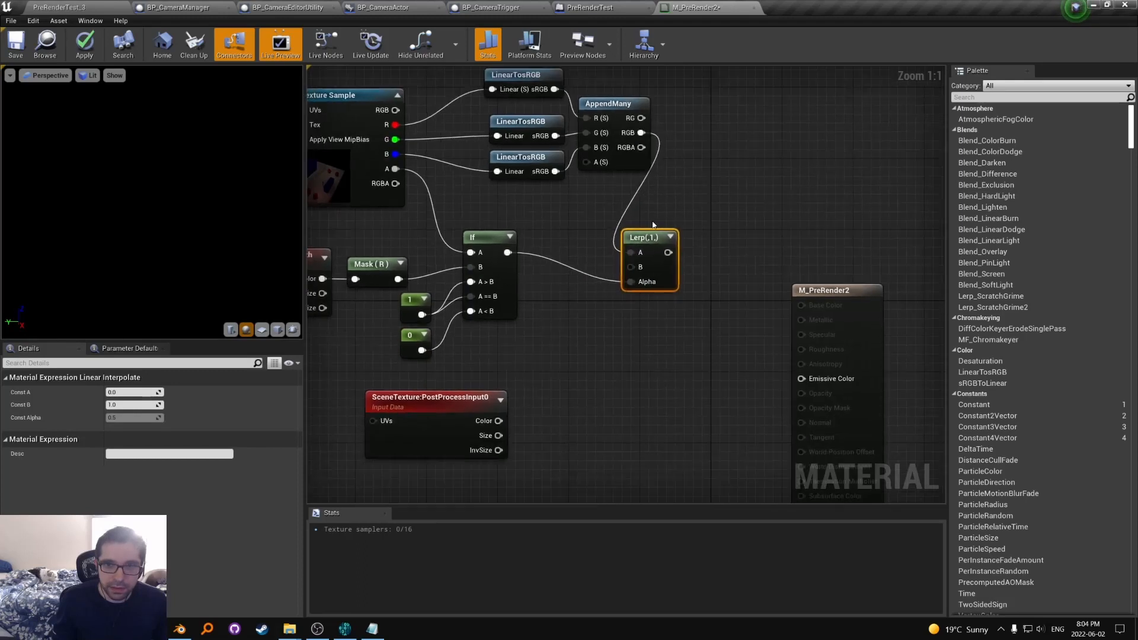
pyautogui.moveTo(646, 237); pyautogui.dragTo(499, 421)
pyautogui.moveTo(500, 422); pyautogui.dragTo(468, 362, button='right')
pyautogui.moveTo(680, 184); pyautogui.dragTo(773, 325)
pyautogui.moveTo(533, 255); pyautogui.dragTo(540, 281, button='right')
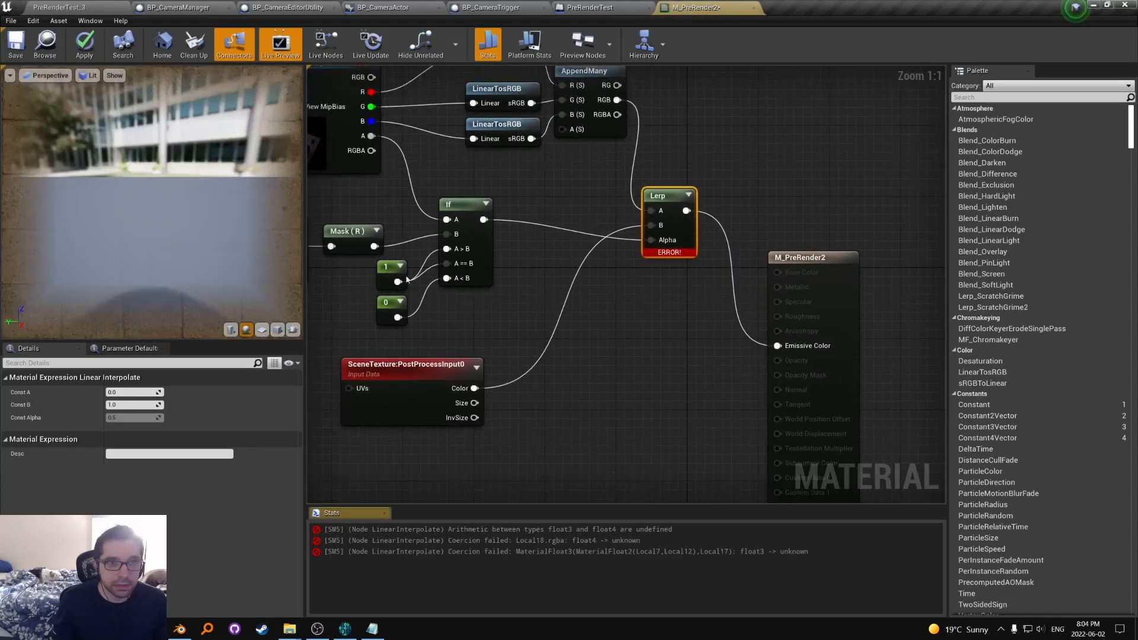
pyautogui.click(84, 49)
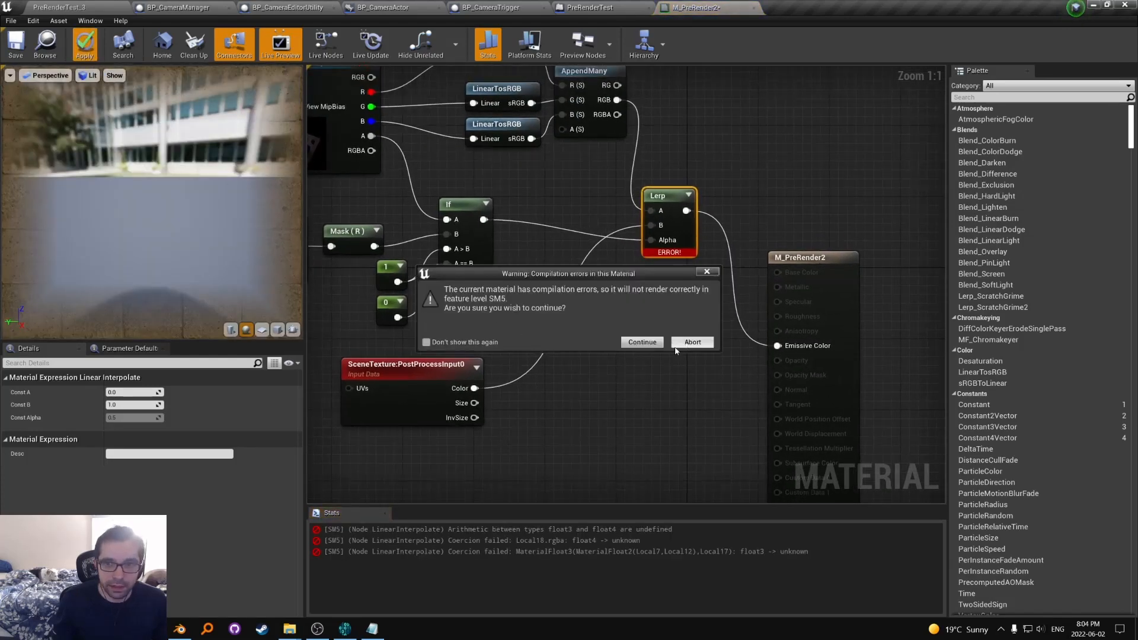
pyautogui.click(706, 271)
# Step: Insert a ComponentMask with R, G and B enabled between PostProcessInput0's Color and the Lerp's B input, and apply the material
pyautogui.moveTo(560, 362); pyautogui.dragTo(574, 357, button='right')
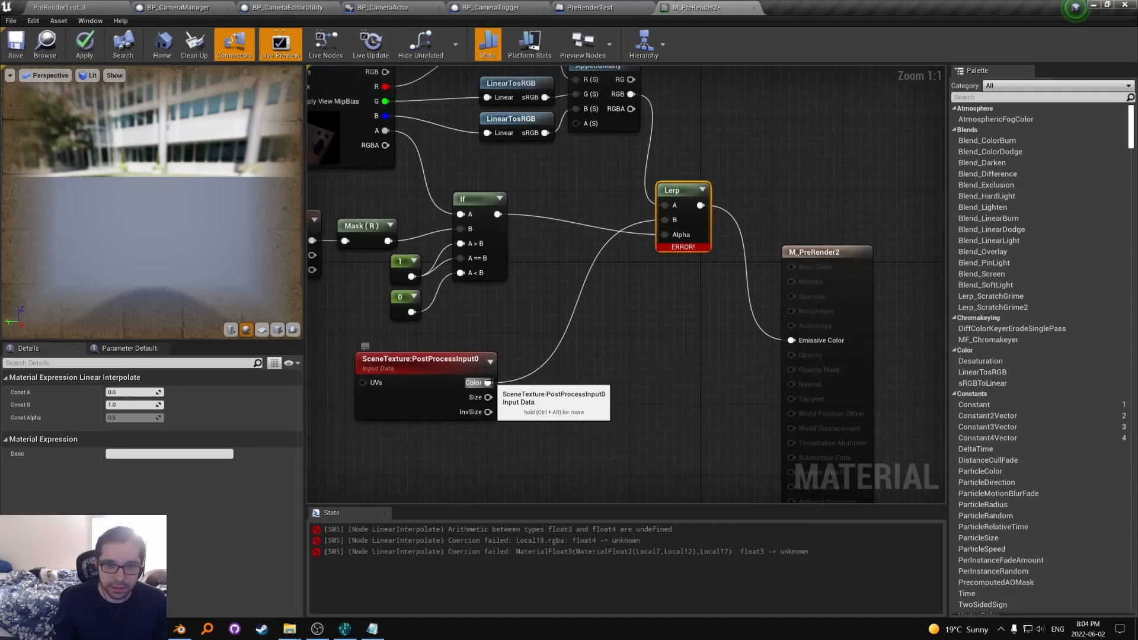
pyautogui.moveTo(487, 383); pyautogui.dragTo(573, 352)
pyautogui.write('mask')
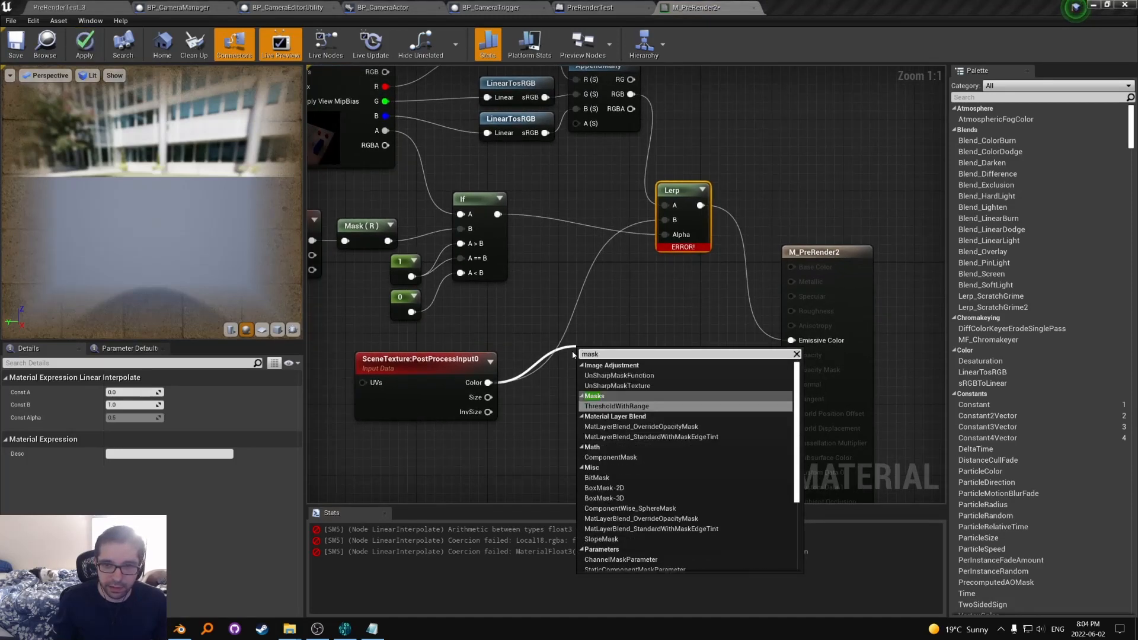
pyautogui.write(' comp')
pyautogui.press('Return')
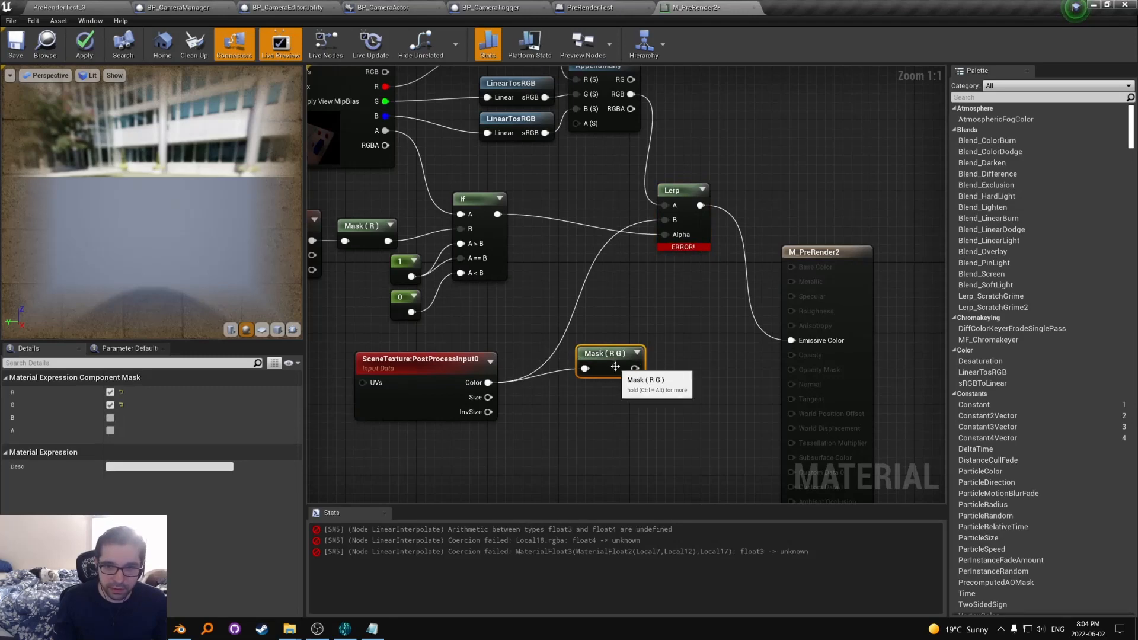
pyautogui.click(110, 417)
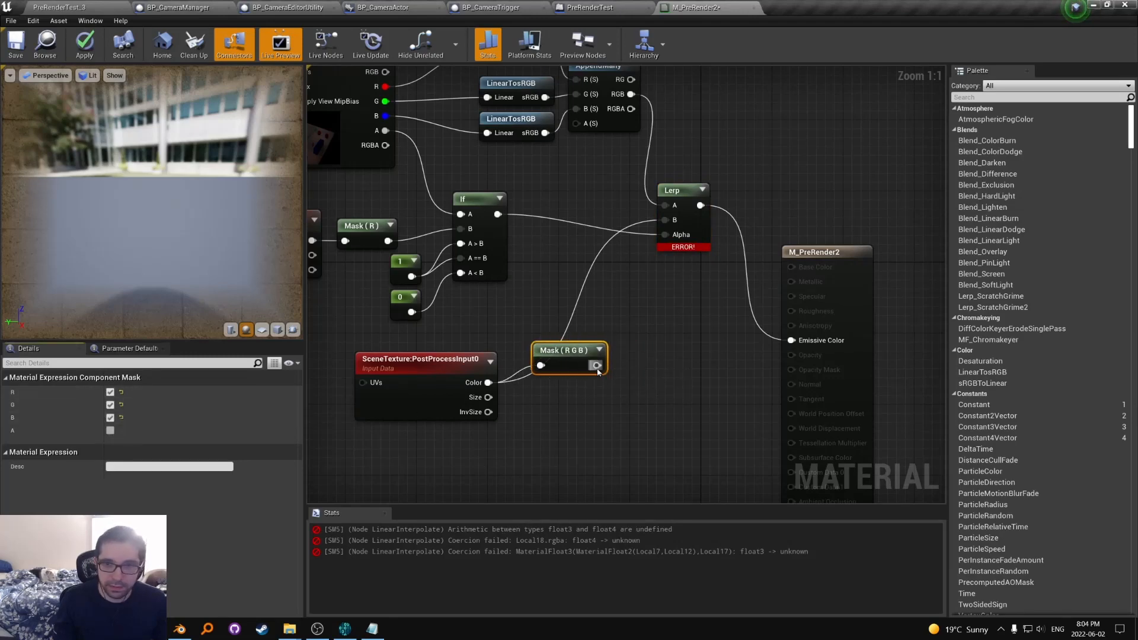
pyautogui.moveTo(596, 366); pyautogui.dragTo(665, 220)
pyautogui.moveTo(433, 235); pyautogui.dragTo(475, 265, button='right')
pyautogui.click(84, 45)
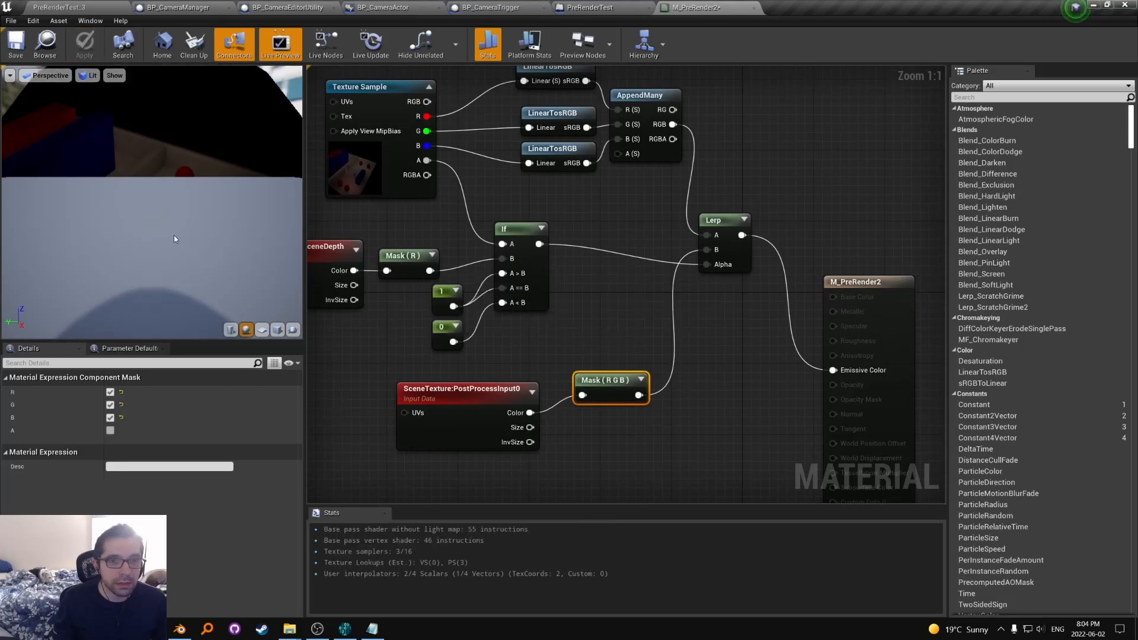
# Step: Walk the character around the level in a standalone preview to check the depth compositing
pyautogui.moveTo(601, 247); pyautogui.dragTo(606, 261, button='right')
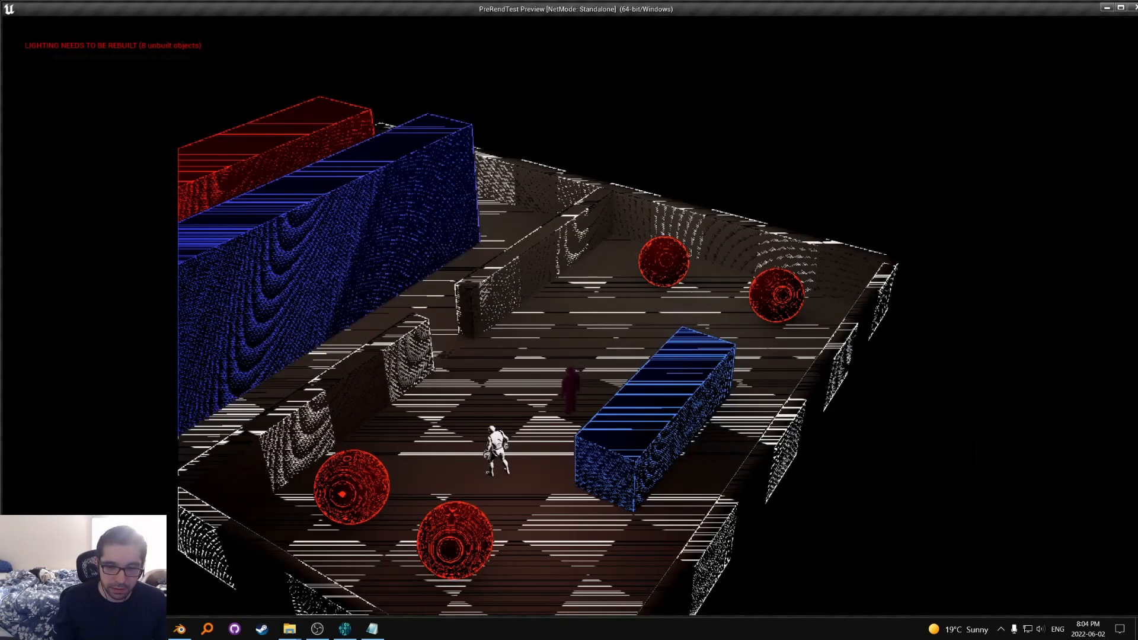
pyautogui.press('a')
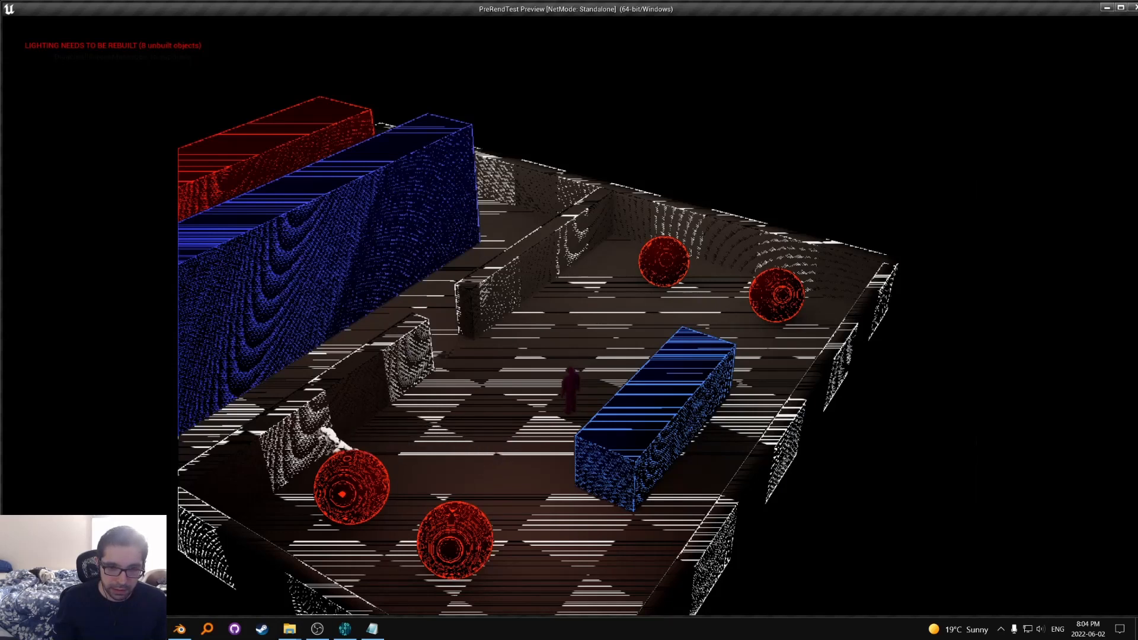
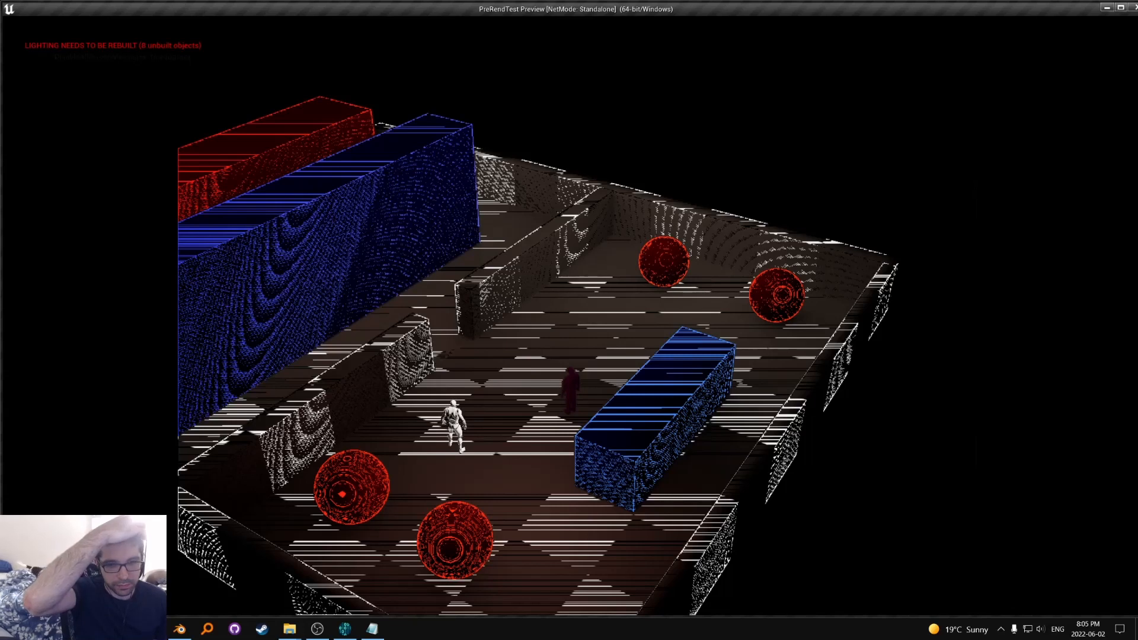
pyautogui.press('s')
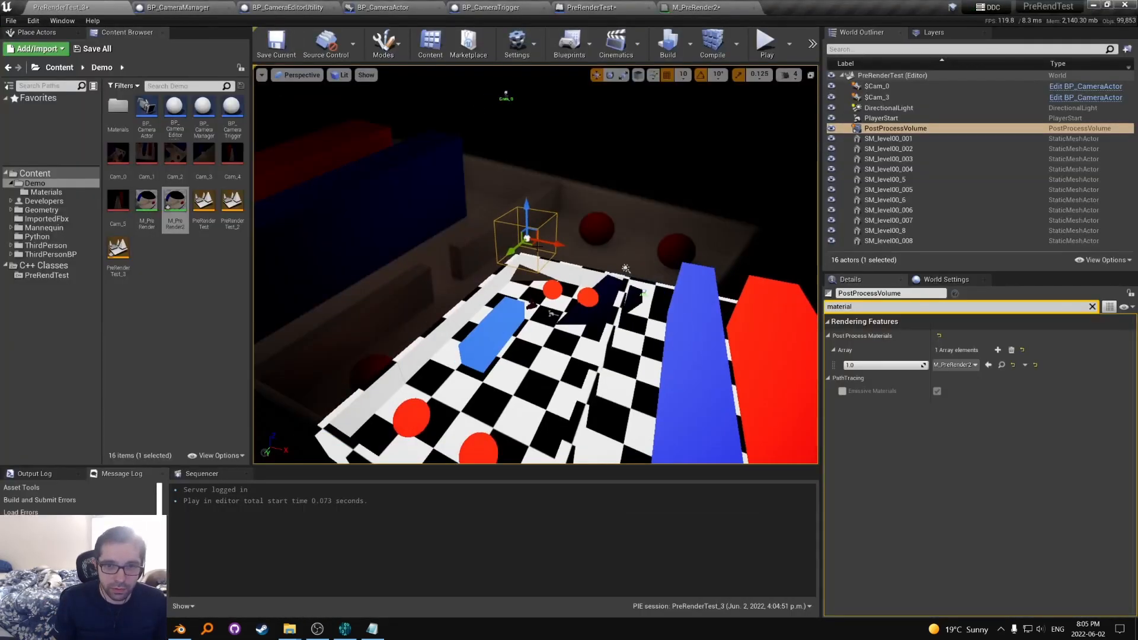
# Step: Run the level, filter the actors by "cam" and examine $Cam_0's camera settings while it plays
pyautogui.hotkey('alt', 'p')
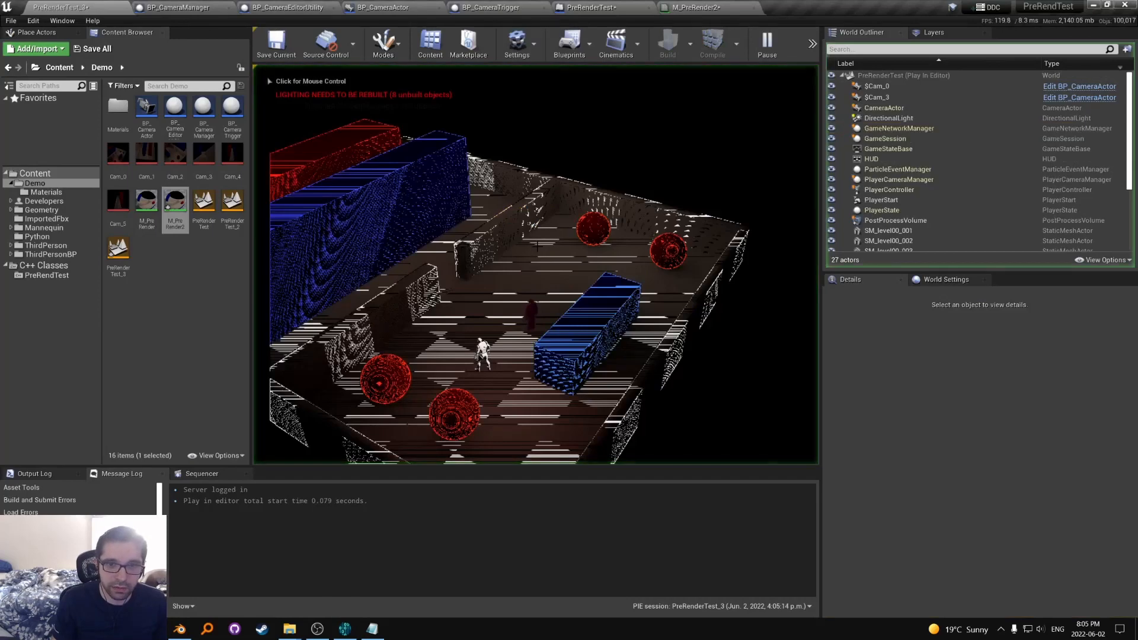
pyautogui.keyDown('alt'); pyautogui.moveTo(538, 251); pyautogui.dragTo(434, 262); pyautogui.keyUp('alt')
pyautogui.click(915, 50)
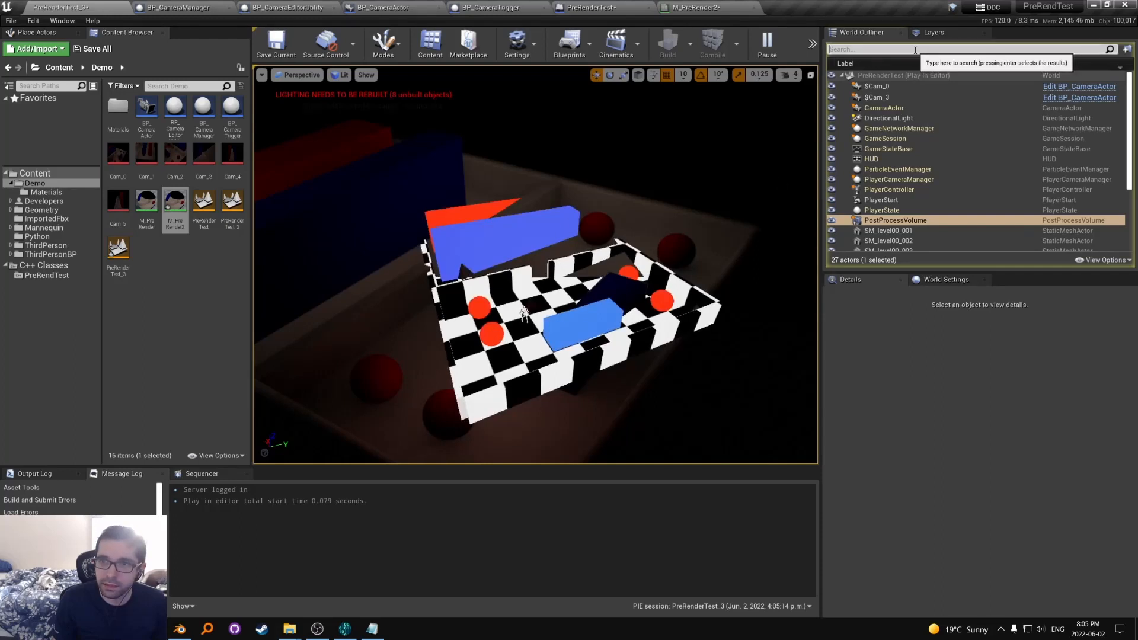
pyautogui.write('cam')
pyautogui.click(876, 85)
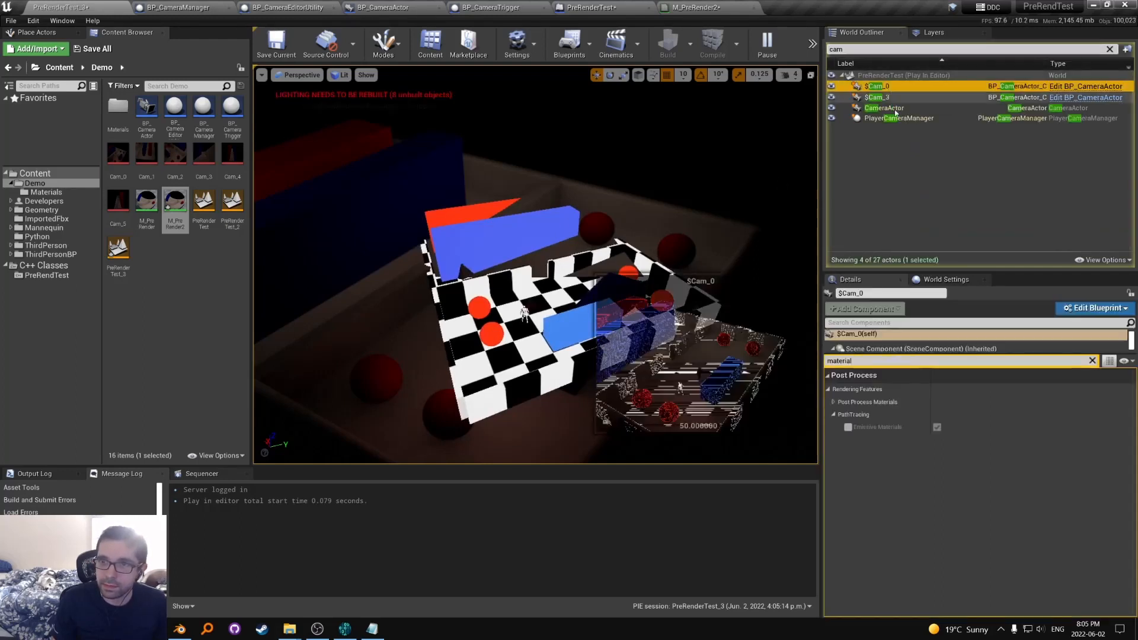
pyautogui.click(909, 359)
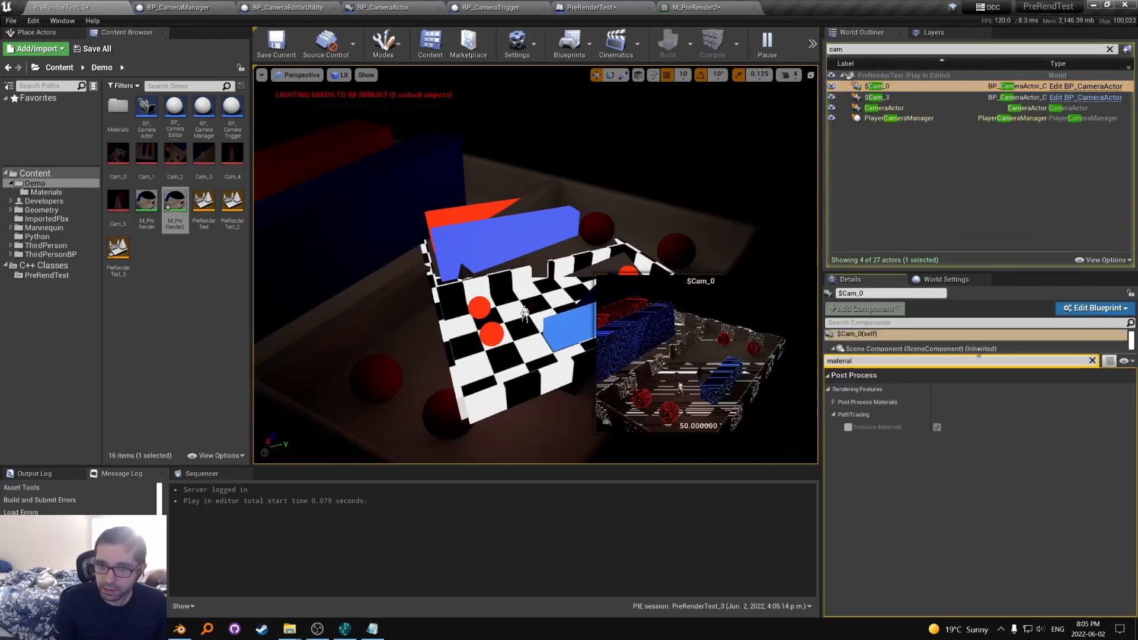
pyautogui.click(1091, 360)
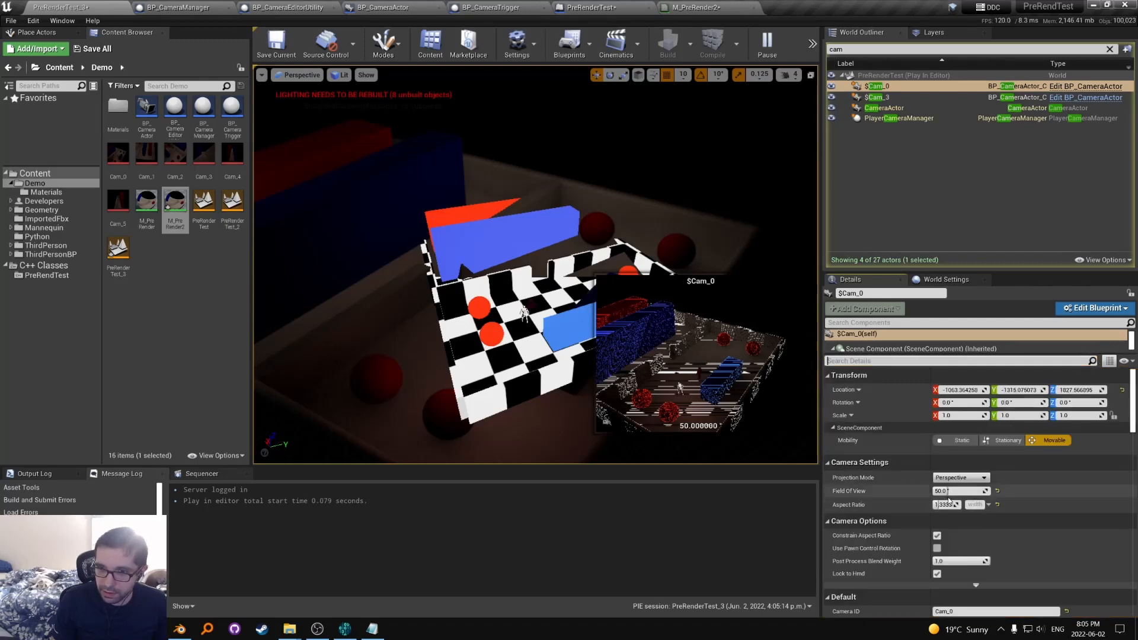
pyautogui.moveTo(947, 491)
pyautogui.mouseDown()
pyautogui.moveTo(958, 492)
pyautogui.moveTo(948, 491)
pyautogui.mouseUp()
pyautogui.press('Escape')
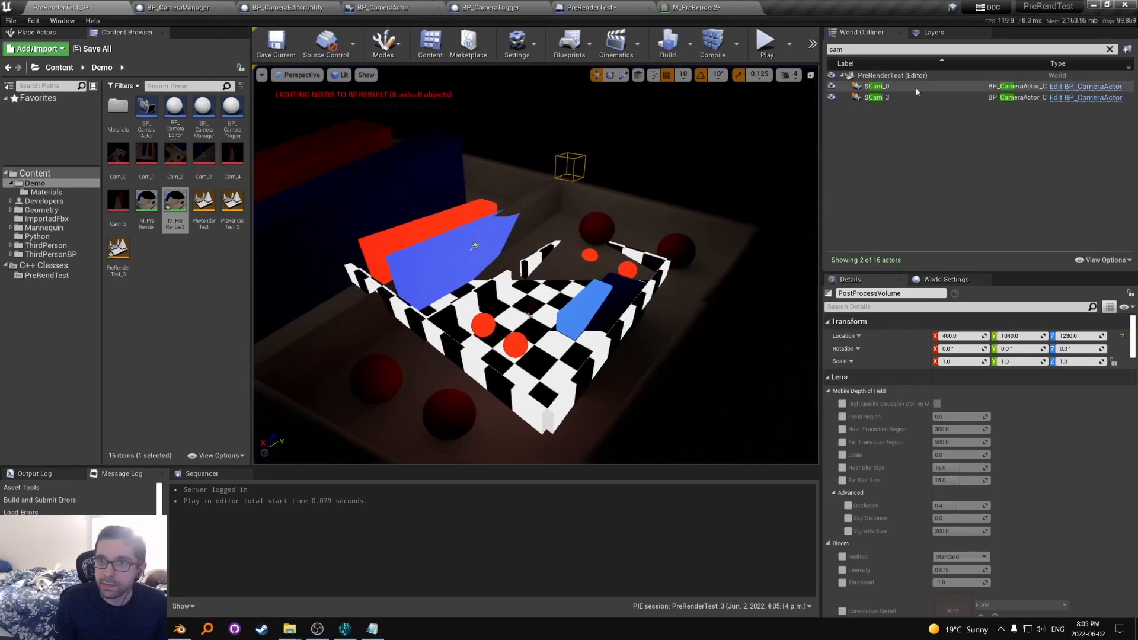
# Step: Change $Cam_0's Field Of View to about 82.69° and test the mismatch with the pre-rendered background in game
pyautogui.moveTo(950, 493); pyautogui.dragTo(916, 505)
pyautogui.moveTo(610, 349); pyautogui.dragTo(584, 337, button='right')
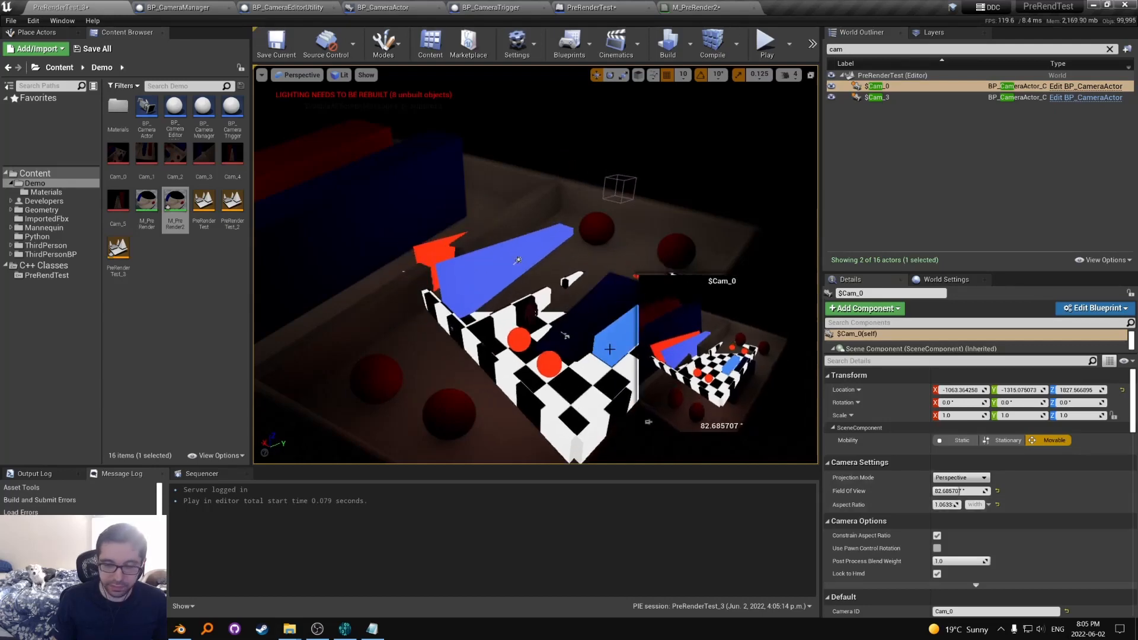
pyautogui.hotkey('alt', 'p')
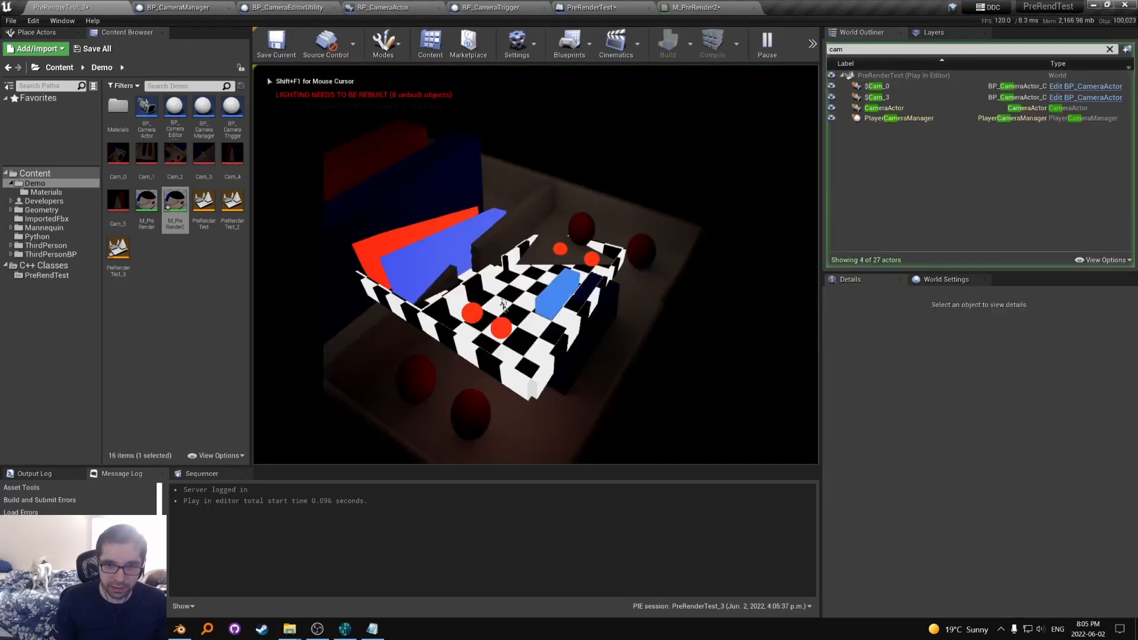
pyautogui.press('Escape')
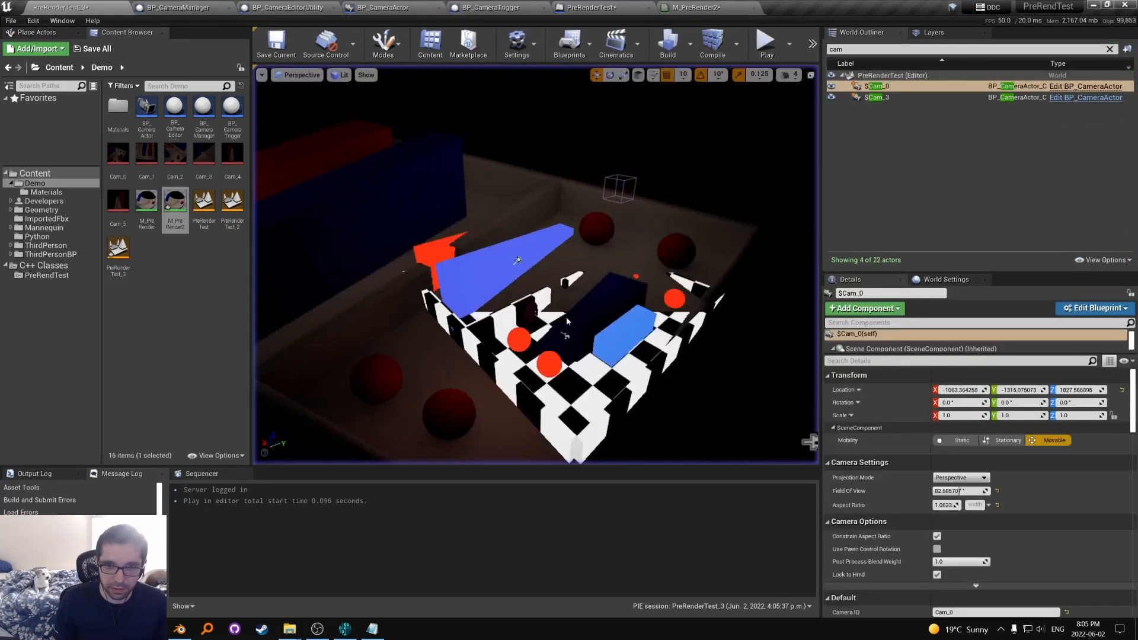
# Step: Change $Cam_0's Field Of View to about 34.91° and walk the character in game to check the alignment
pyautogui.moveTo(949, 492); pyautogui.dragTo(924, 487)
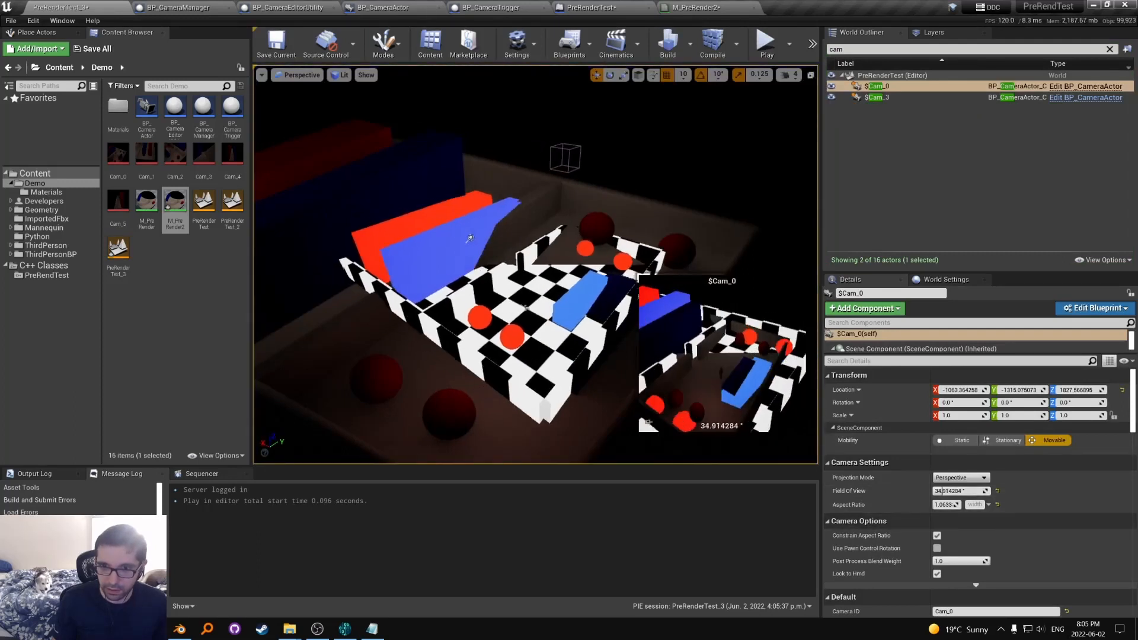
pyautogui.hotkey('alt', 'p')
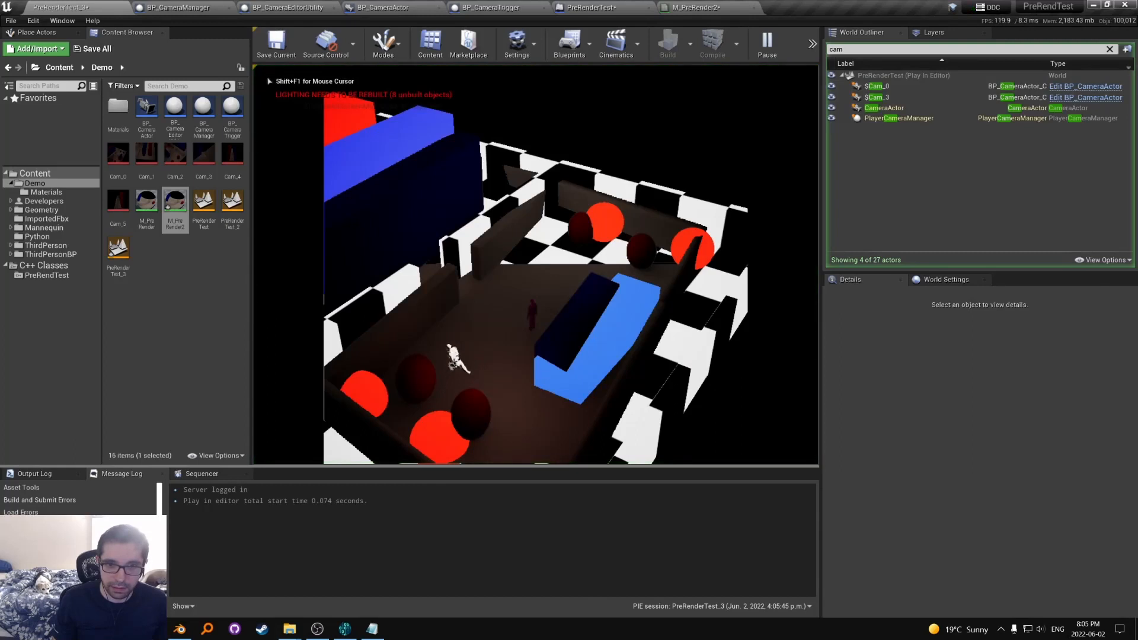
pyautogui.press('w')
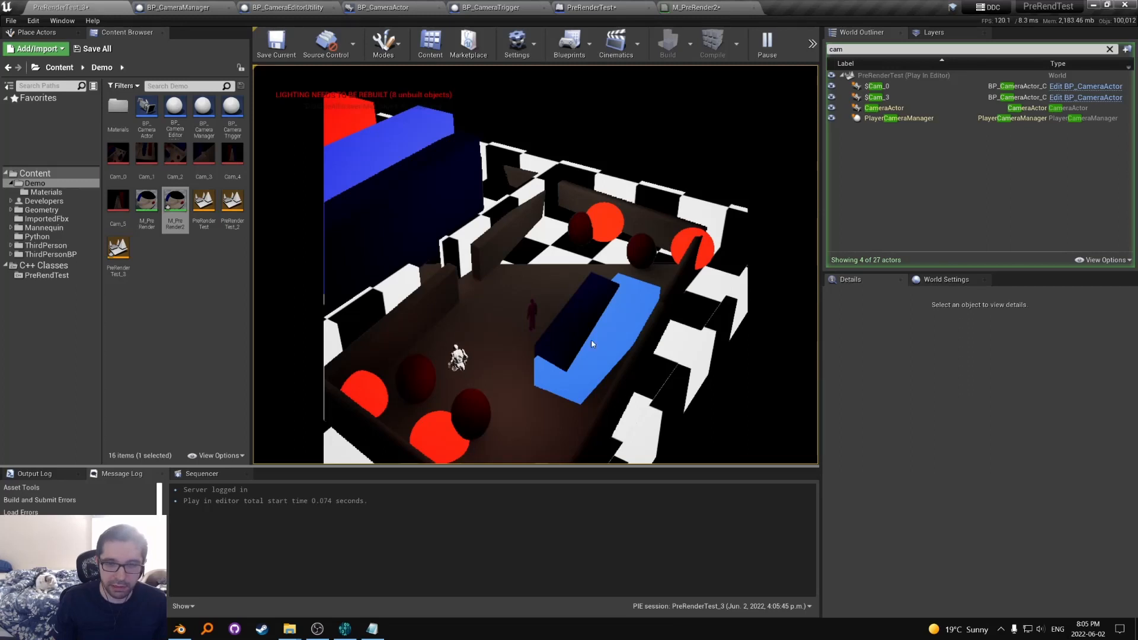
pyautogui.press('Escape')
# Step: Undo the Field Of View and Aspect Ratio changes made to $Cam_0
pyautogui.hotkey('ctrl', 'z')
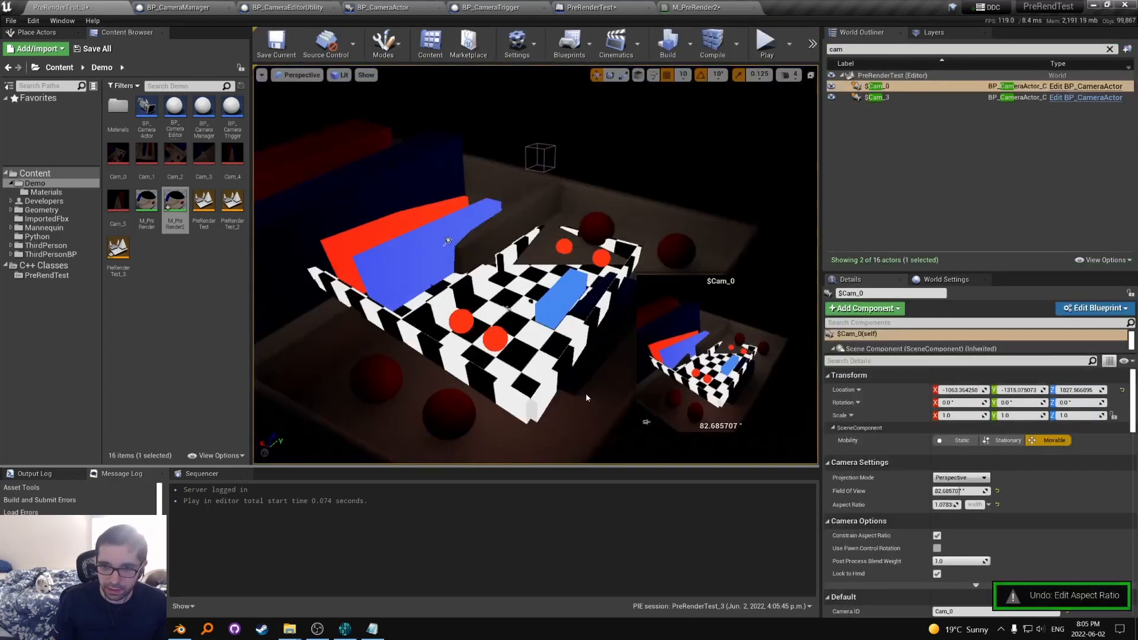
pyautogui.hotkey('ctrl', 'z')
pyautogui.hotkey('ctrl', 'z')
pyautogui.hotkey('ctrl', 'z')
pyautogui.hotkey('ctrl', 'z')
pyautogui.hotkey('ctrl', 'z')
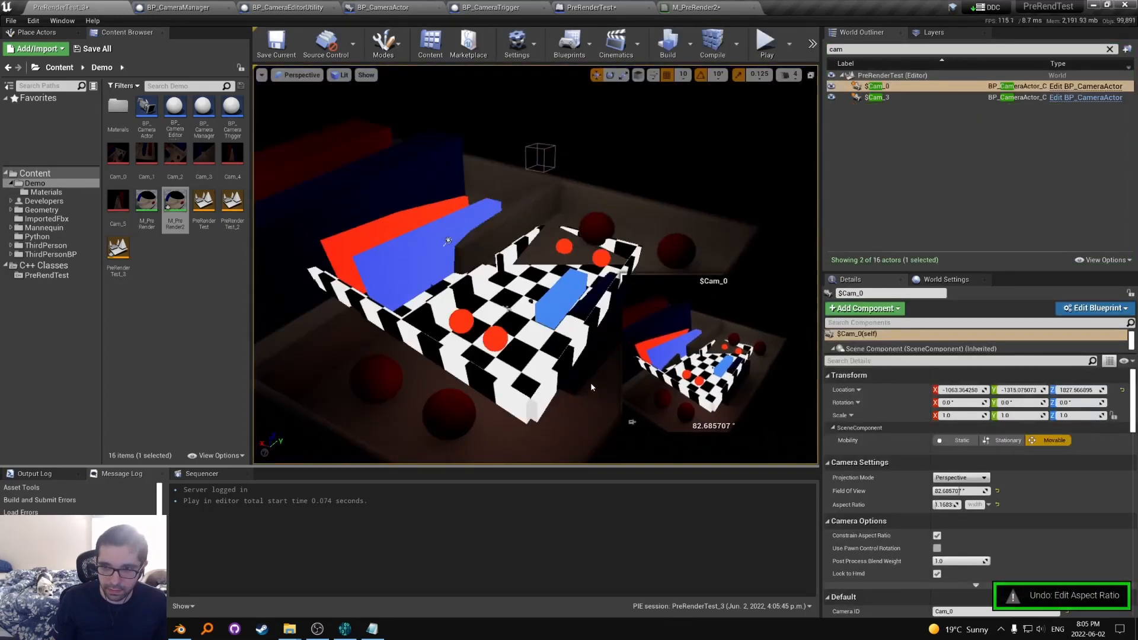
pyautogui.hotkey('ctrl', 'z')
pyautogui.hotkey('ctrl', 'z')
pyautogui.hotkey('ctrl', 'z')
pyautogui.hotkey('ctrl', 'z')
pyautogui.hotkey('ctrl', 'z')
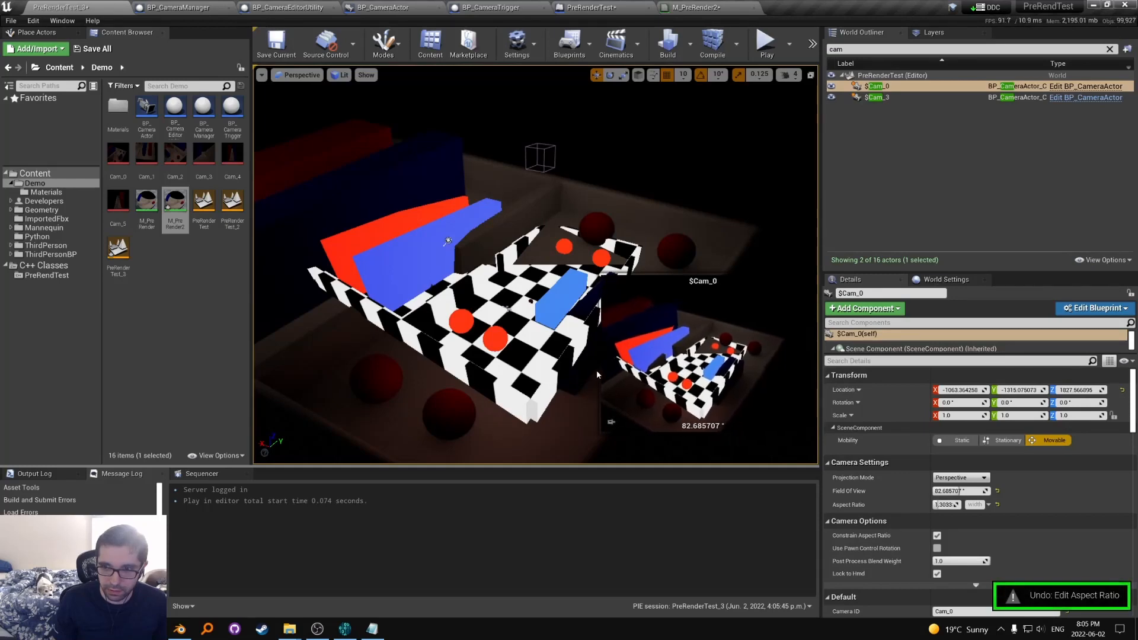
pyautogui.hotkey('ctrl', 'z')
pyautogui.hotkey('ctrl', 'z')
pyautogui.hotkey('ctrl', 'z')
pyautogui.hotkey('ctrl', 'z')
pyautogui.hotkey('ctrl', 'z')
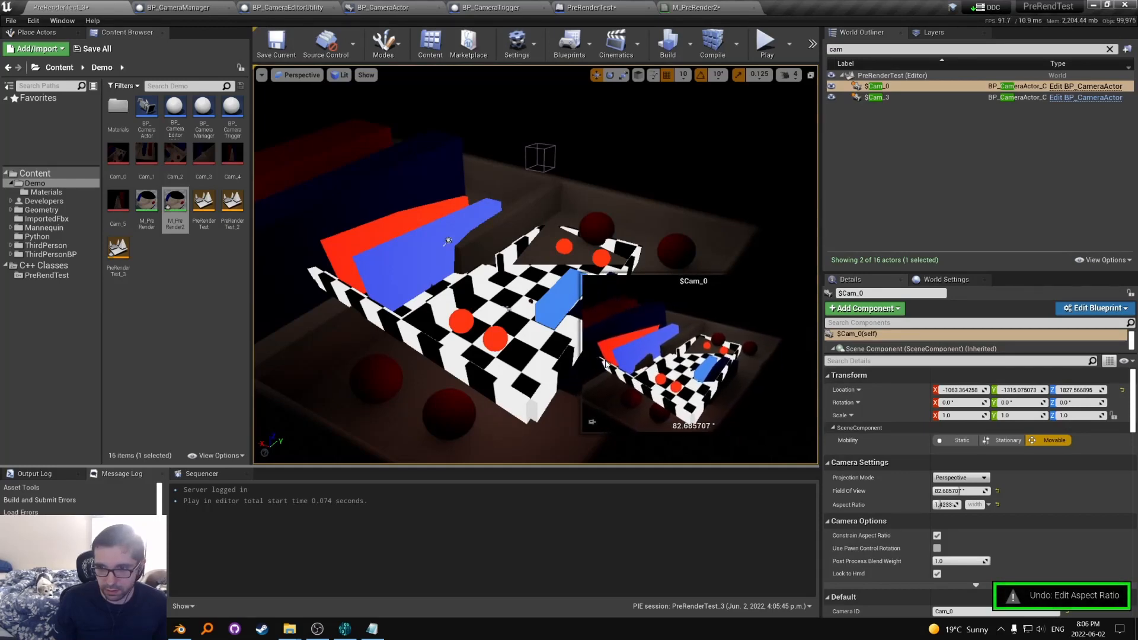
pyautogui.hotkey('ctrl', 'z')
pyautogui.hotkey('ctrl', 'z')
pyautogui.hotkey('ctrl', 'z')
pyautogui.hotkey('ctrl', 'z')
pyautogui.hotkey('ctrl', 'z')
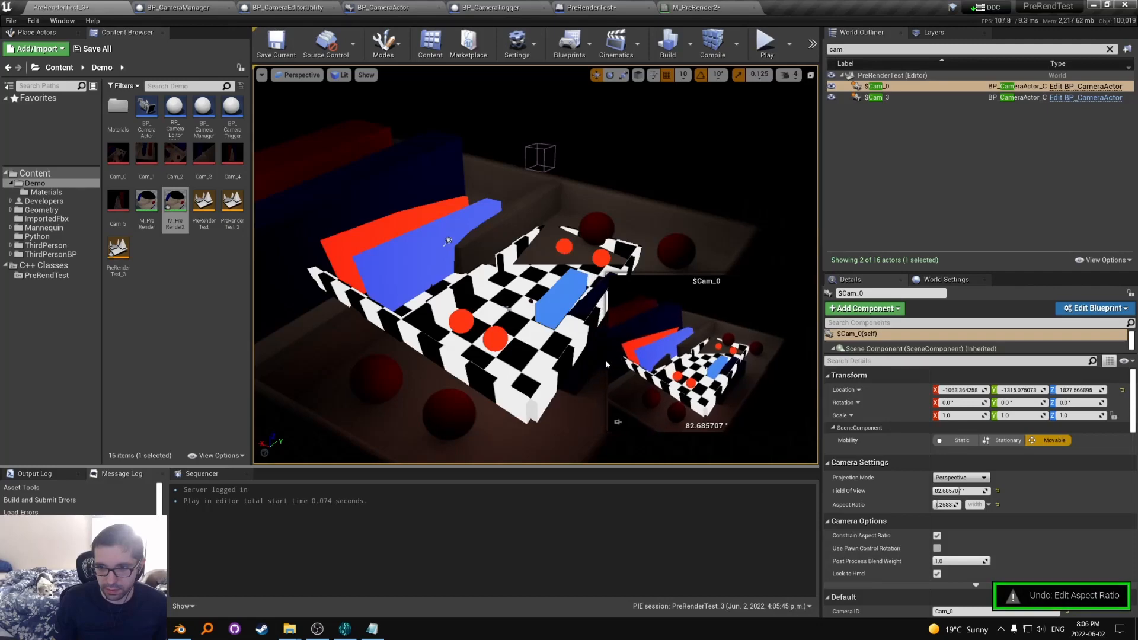
pyautogui.hotkey('ctrl', 'z')
pyautogui.hotkey('ctrl', 'z')
pyautogui.hotkey('ctrl', 'z')
pyautogui.hotkey('ctrl', 'z')
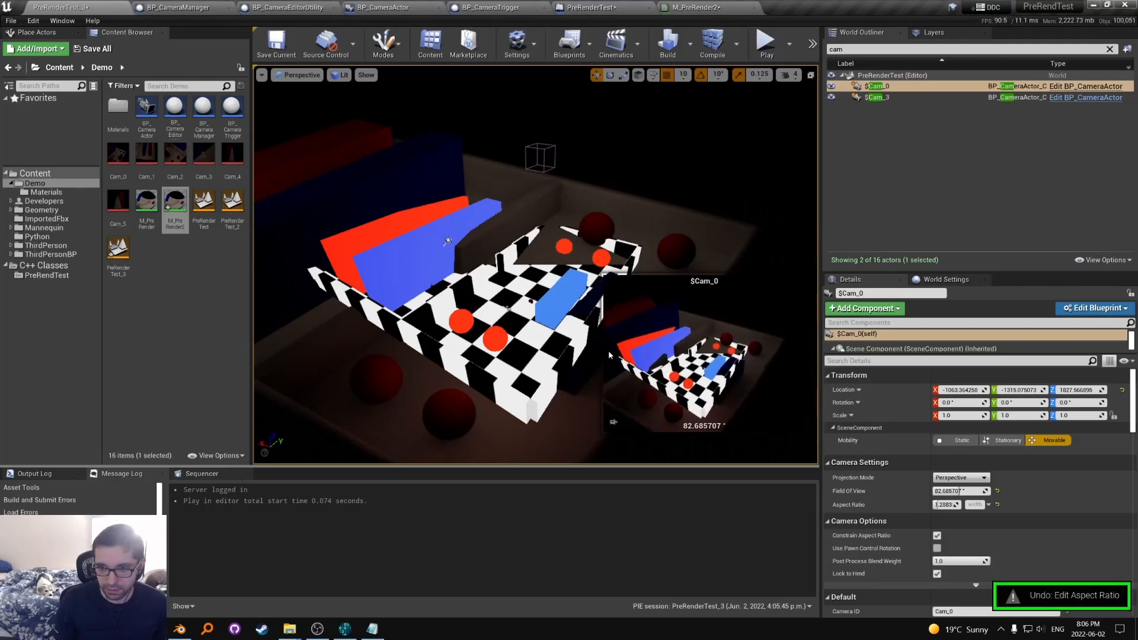
pyautogui.hotkey('ctrl', 'z')
pyautogui.hotkey('ctrl', 'z')
pyautogui.hotkey('ctrl', 'z')
pyautogui.hotkey('ctrl', 'z')
pyautogui.hotkey('ctrl', 'z')
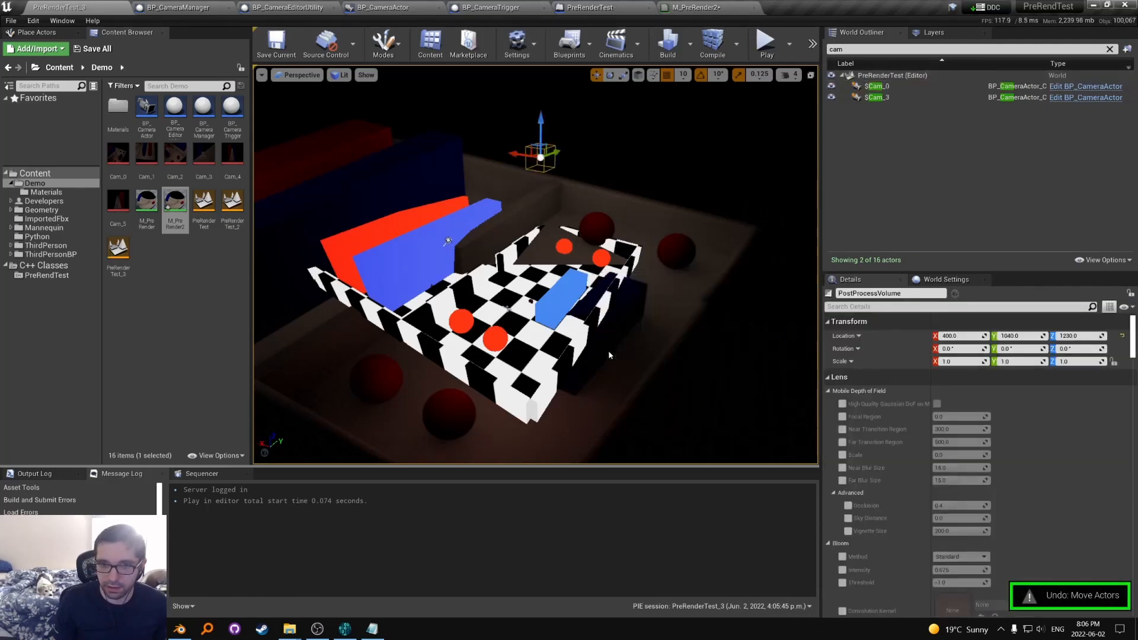
# Step: Restore the connection from Mask (R G B) to the Lerp's B input in M_PreRender2 and save the material
pyautogui.hotkey('ctrl', 'z')
pyautogui.hotkey('ctrl', 'z')
pyautogui.hotkey('ctrl', 'z')
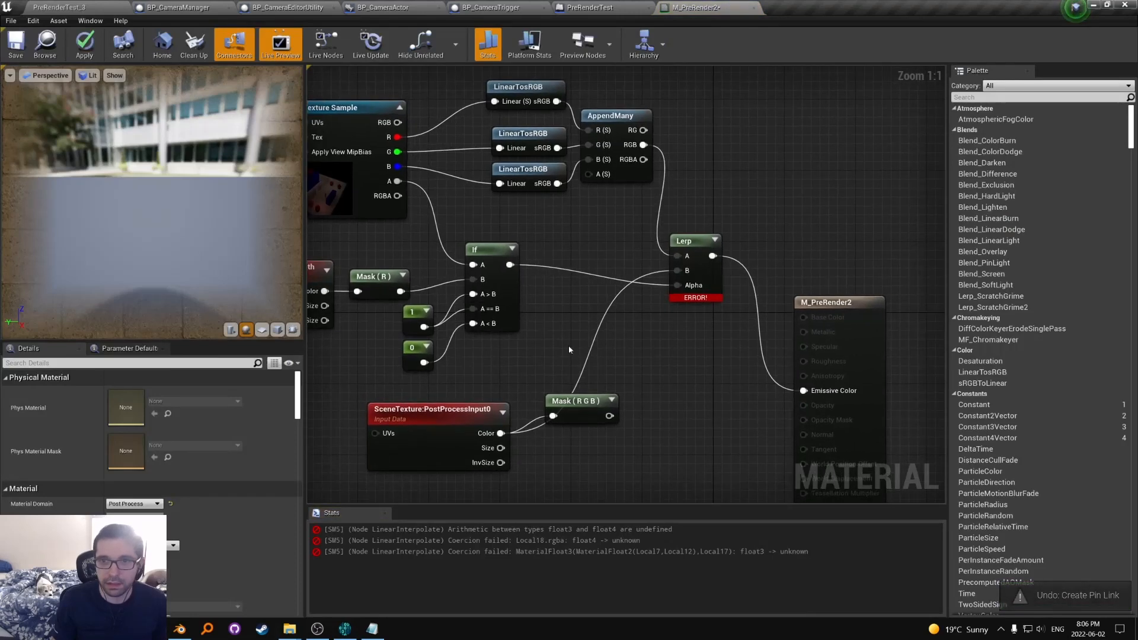
pyautogui.hotkey('ctrl', 'y')
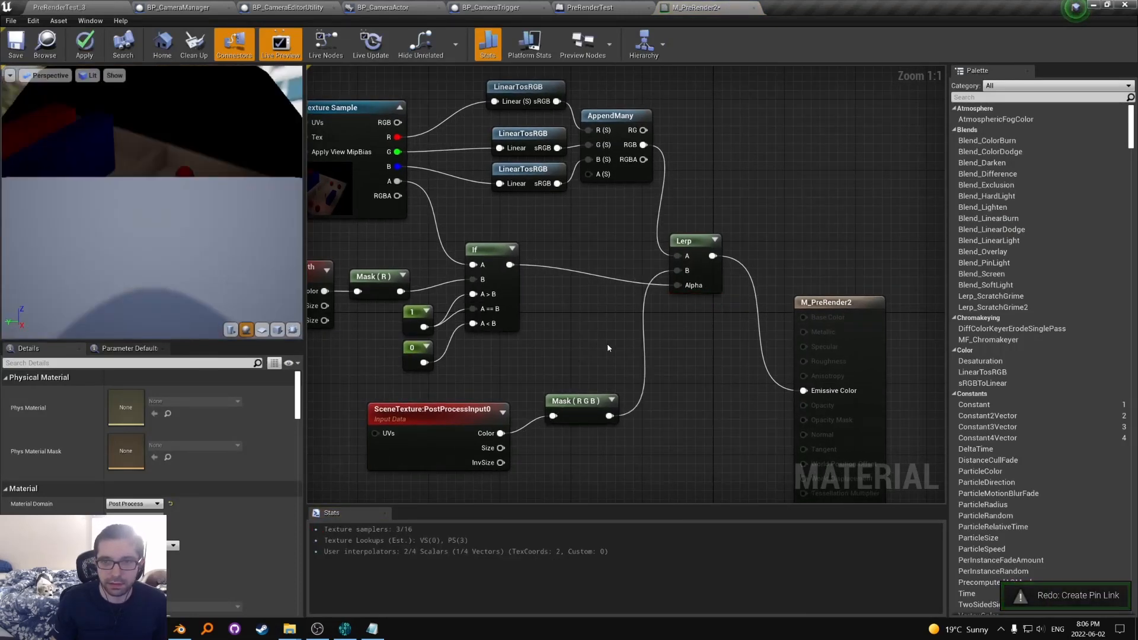
pyautogui.hotkey('ctrl', 's')
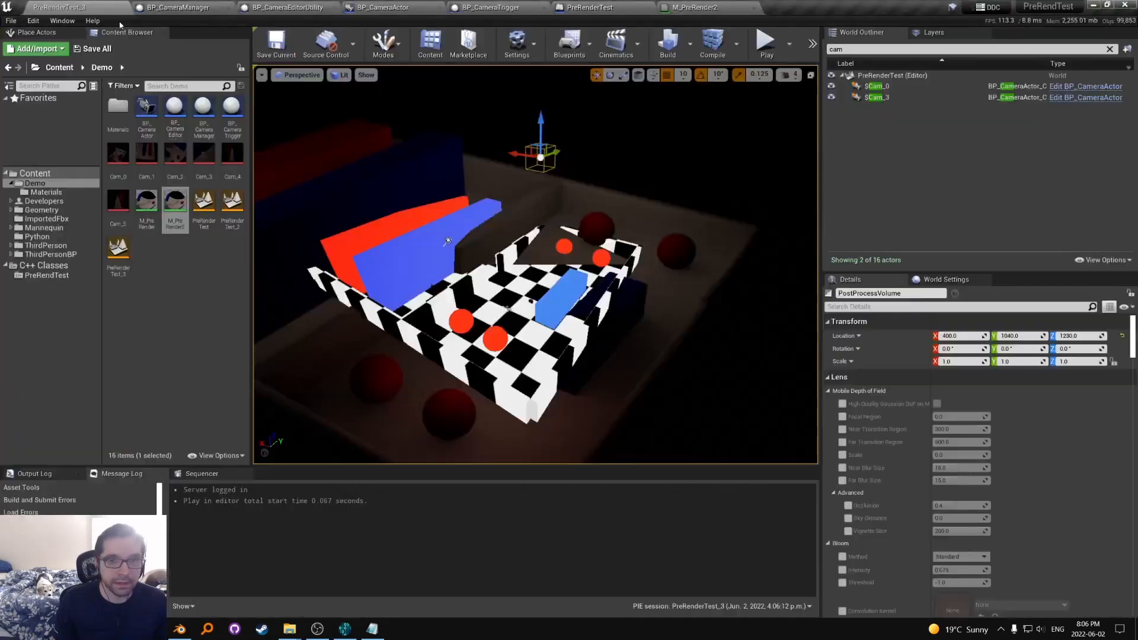
# Step: Select all of the level's static meshes, enable Actor Hidden In Game for them and save the level
pyautogui.click(545, 338)
pyautogui.moveTo(545, 338); pyautogui.dragTo(567, 308, button='right')
pyautogui.hotkey('shift', 'e')
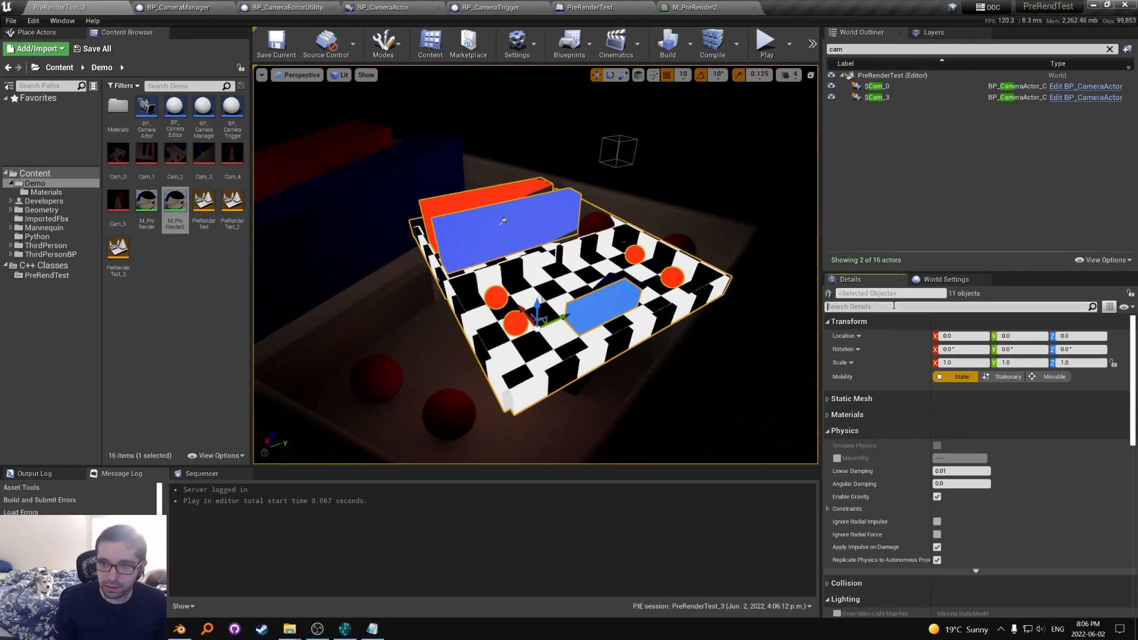
pyautogui.write('hidden')
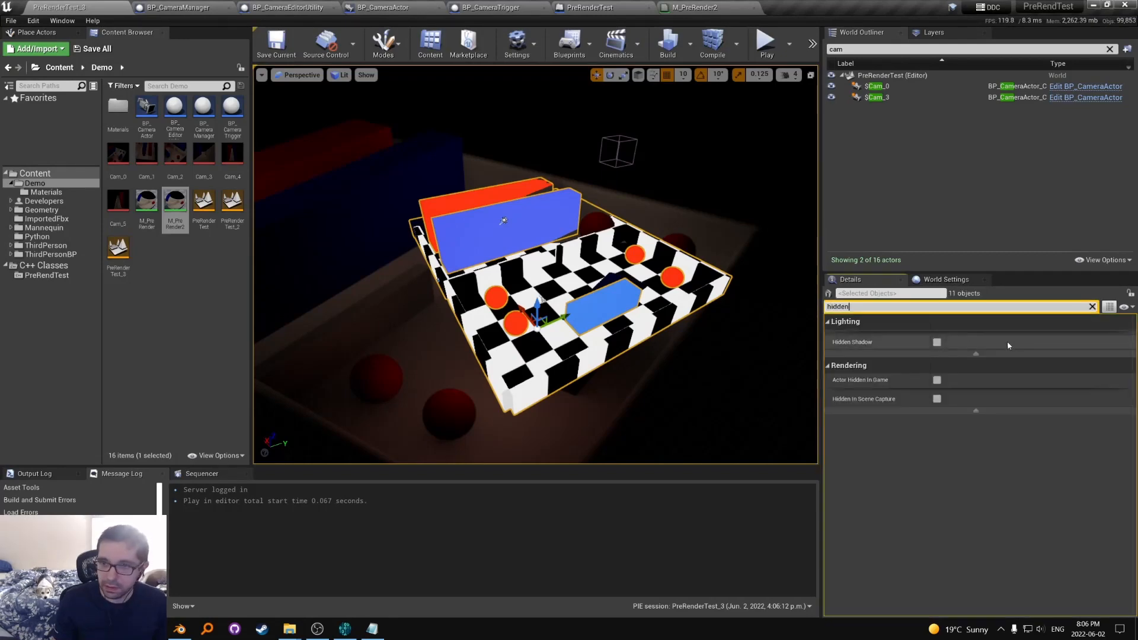
pyautogui.click(937, 381)
pyautogui.moveTo(645, 386); pyautogui.dragTo(623, 377, button='right')
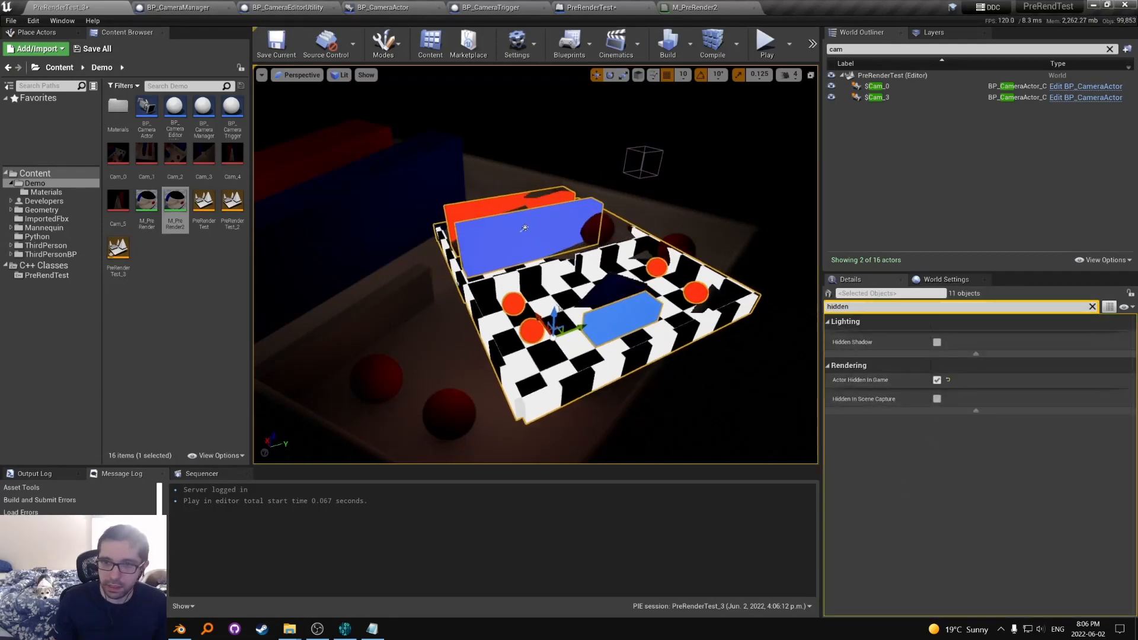
pyautogui.hotkey('ctrl', 's')
# Step: Run the level and walk the character around to check it against the pre-rendered background with the meshes hidden
pyautogui.hotkey('alt', 'p')
pyautogui.click(645, 386)
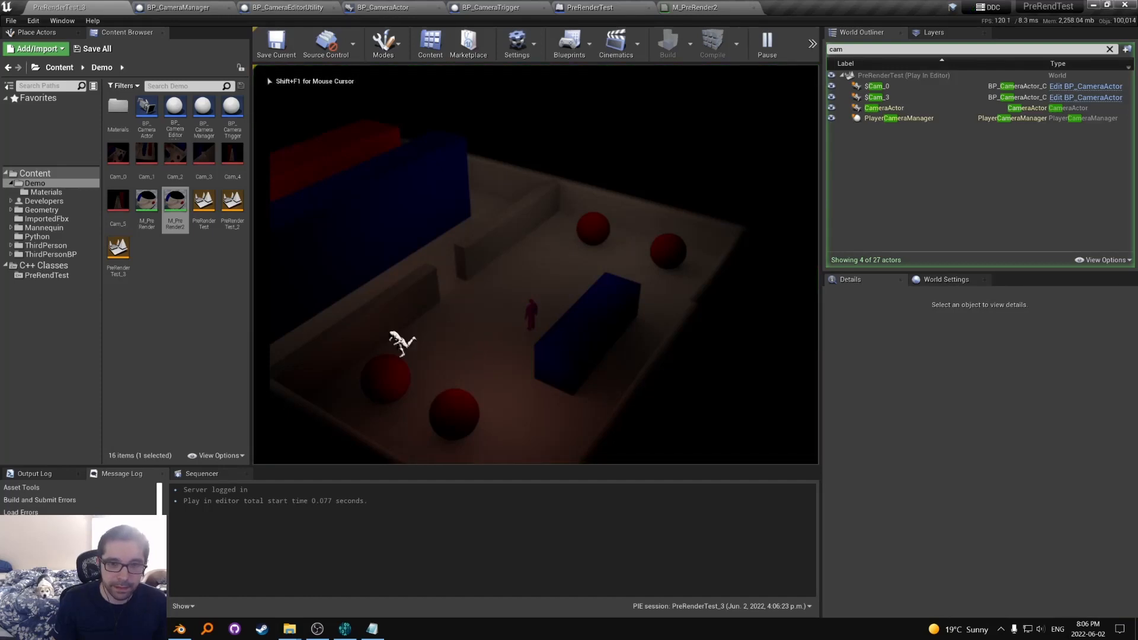
pyautogui.press('a')
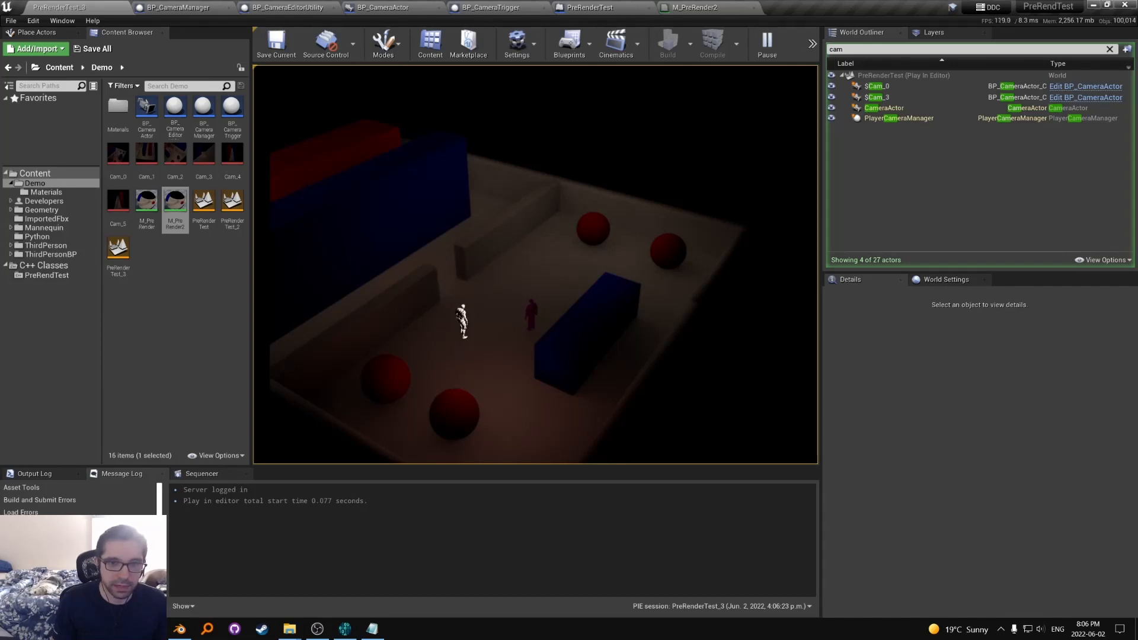
pyautogui.press('Escape')
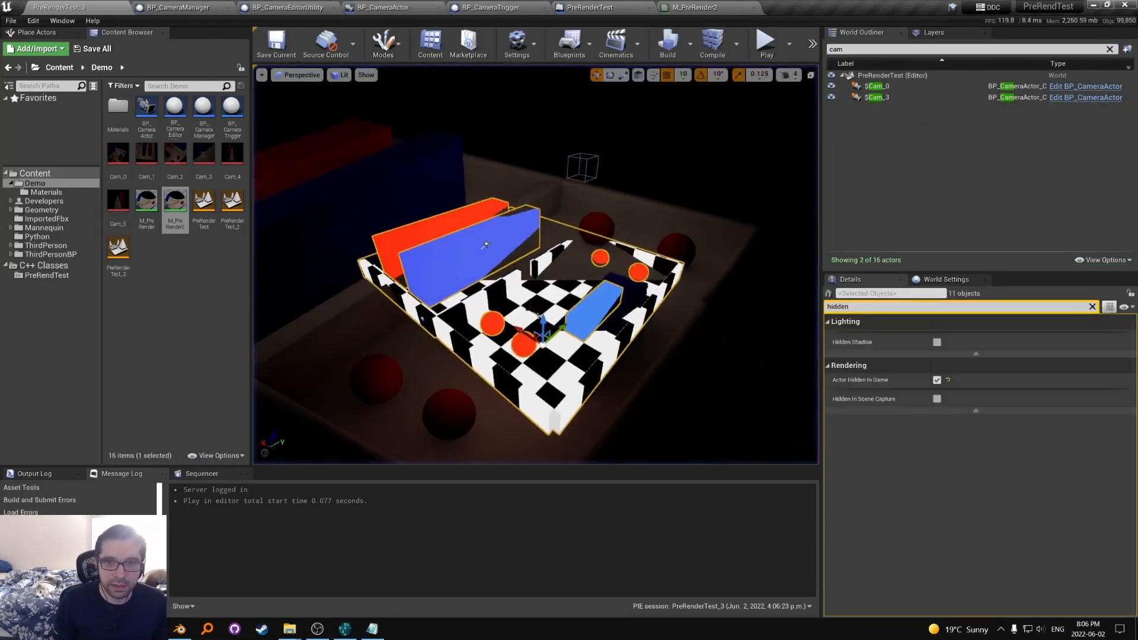
# Step: Select the PostProcessVolume, filter its properties by "enabled" and turn off Enabled in the Post Process Volume Settings
pyautogui.moveTo(535, 267); pyautogui.dragTo(535, 267, button='right')
pyautogui.moveTo(343, 269); pyautogui.dragTo(344, 269, button='right')
pyautogui.moveTo(554, 307); pyautogui.dragTo(554, 307, button='right')
pyautogui.moveTo(640, 190); pyautogui.dragTo(640, 191, button='right')
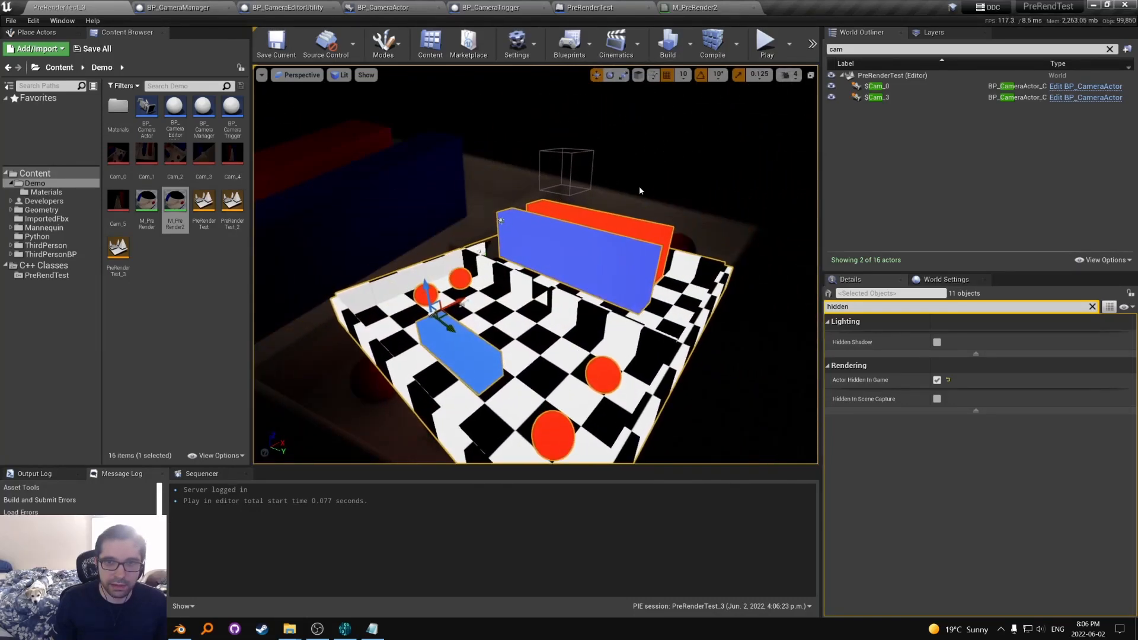
pyautogui.click(595, 159)
pyautogui.rightClick(587, 182)
pyautogui.click(882, 307)
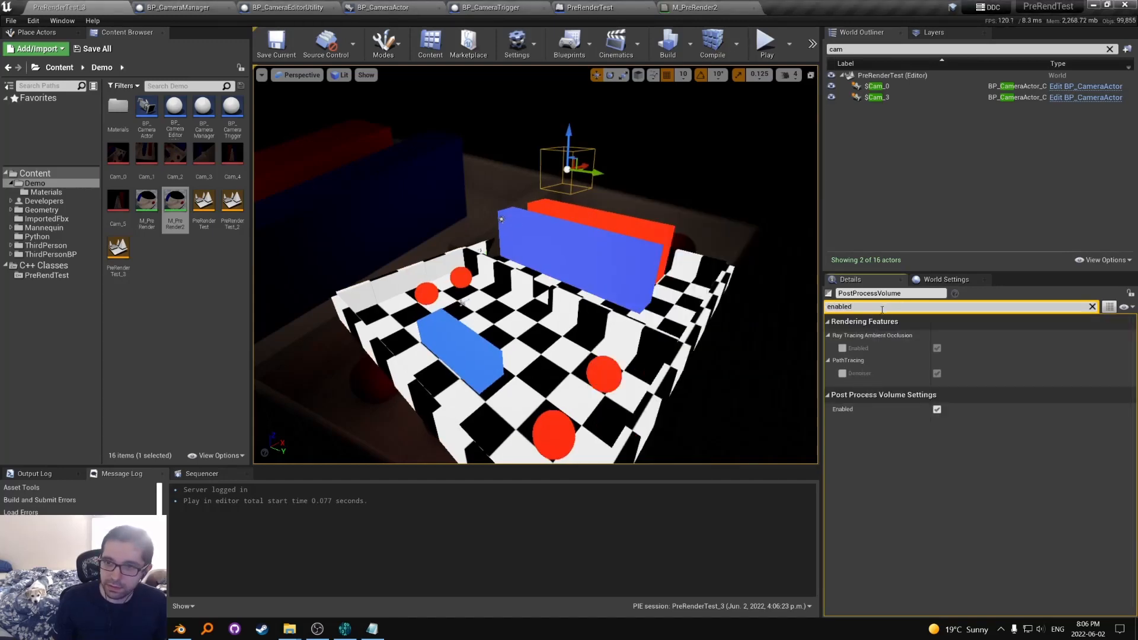
pyautogui.click(937, 409)
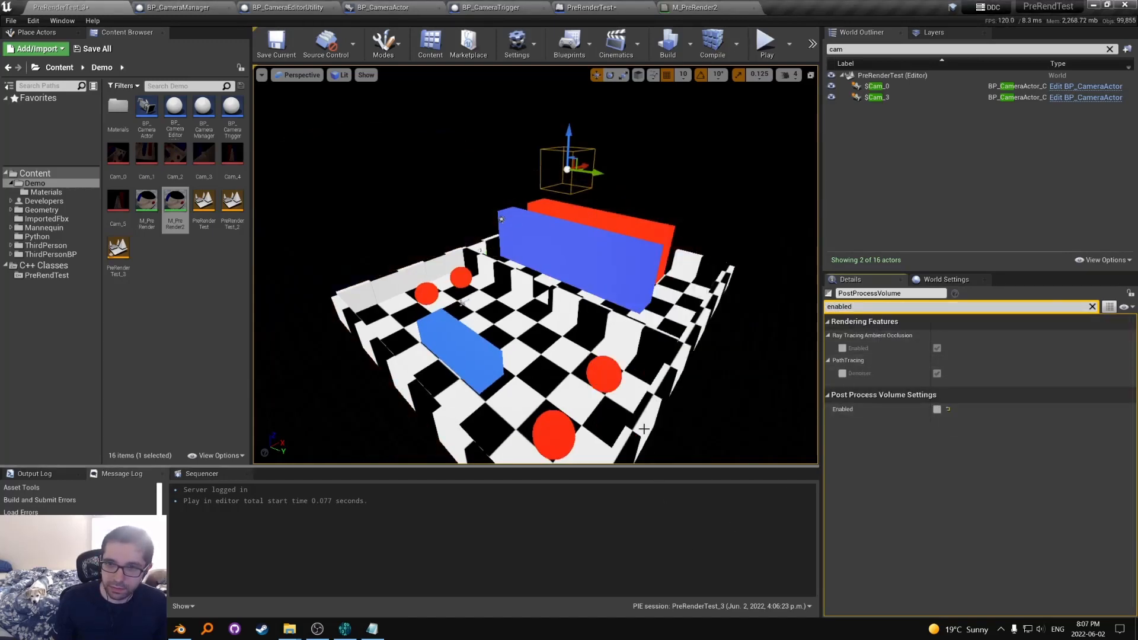
# Step: Run the level with the post-process volume disabled to inspect the character alone, and return to the editor
pyautogui.scroll(-2, 646, 329)
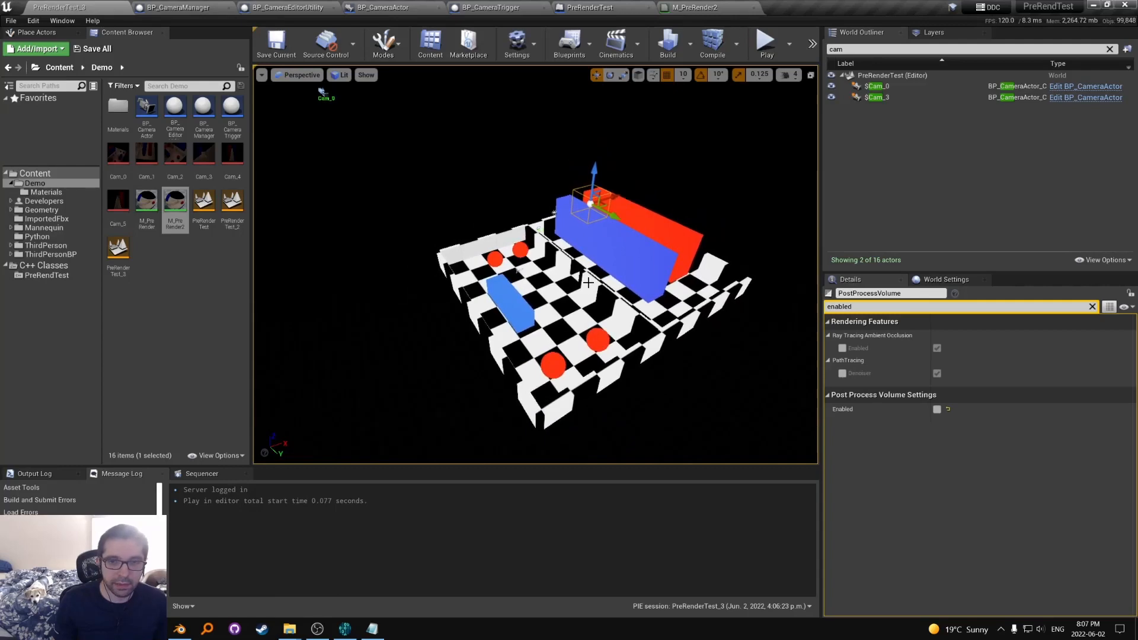
pyautogui.hotkey('alt', 'p')
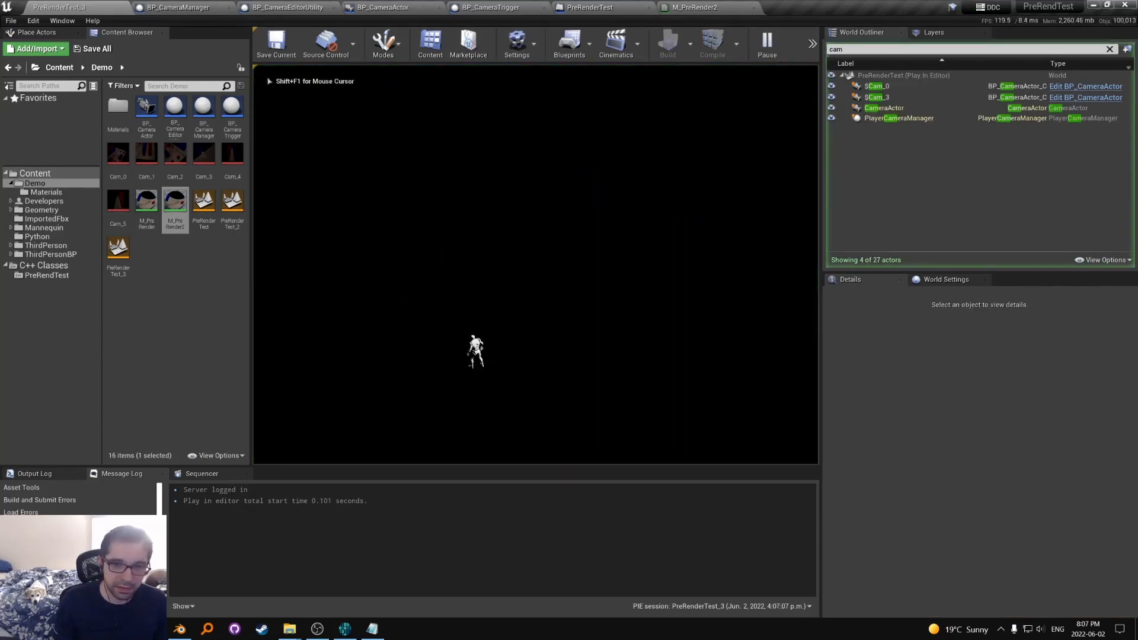
pyautogui.press('Escape')
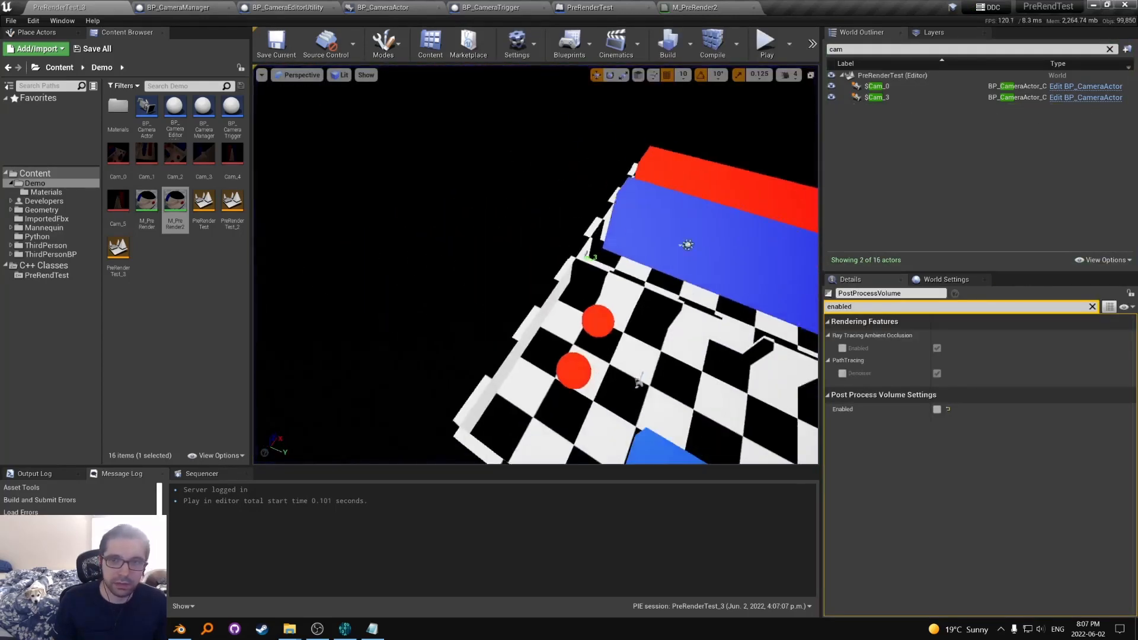
pyautogui.moveTo(425, 218); pyautogui.dragTo(394, 195, button='right')
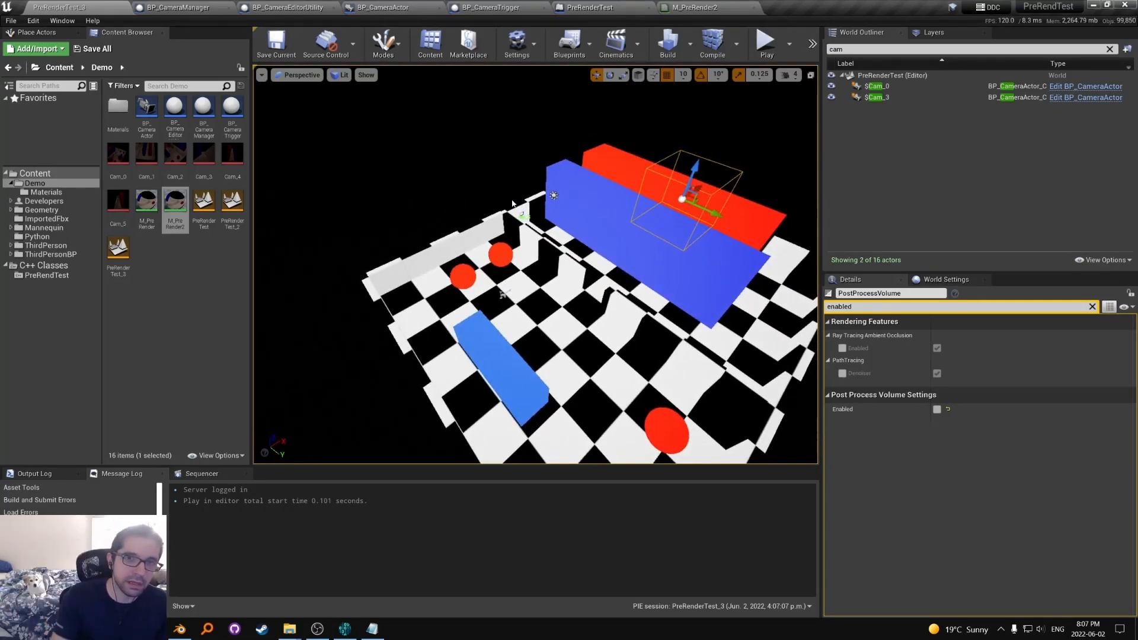
# Step: Open the Level Blueprint and add a reference to the selected PostProcessVolume in the event graph
pyautogui.moveTo(564, 140); pyautogui.dragTo(516, 142, button='right')
pyautogui.click(570, 44)
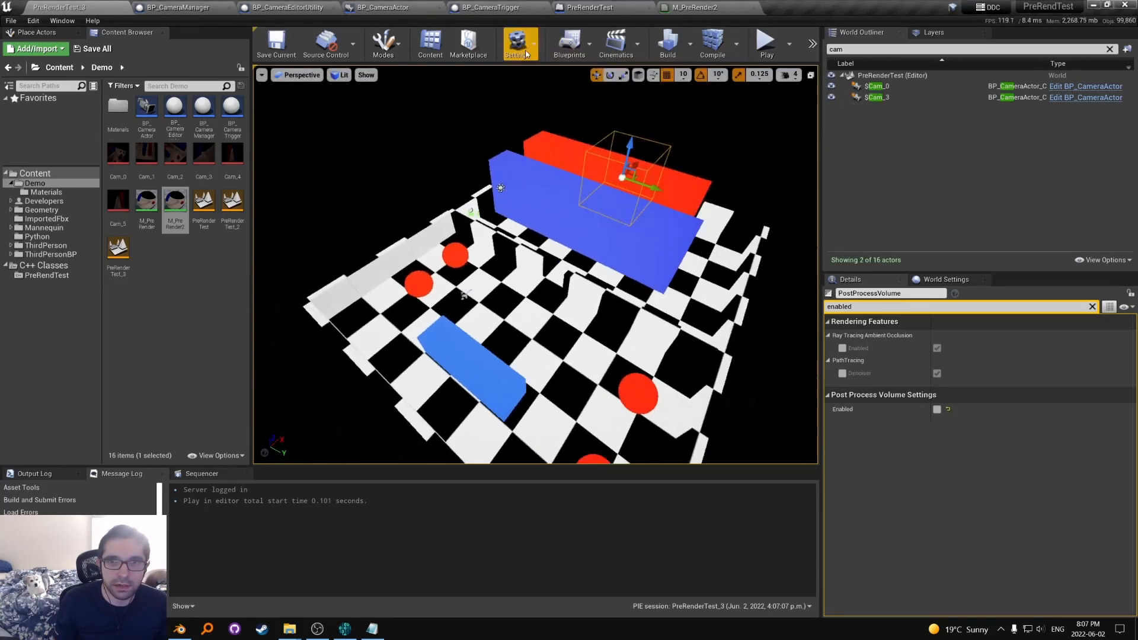
pyautogui.click(519, 47)
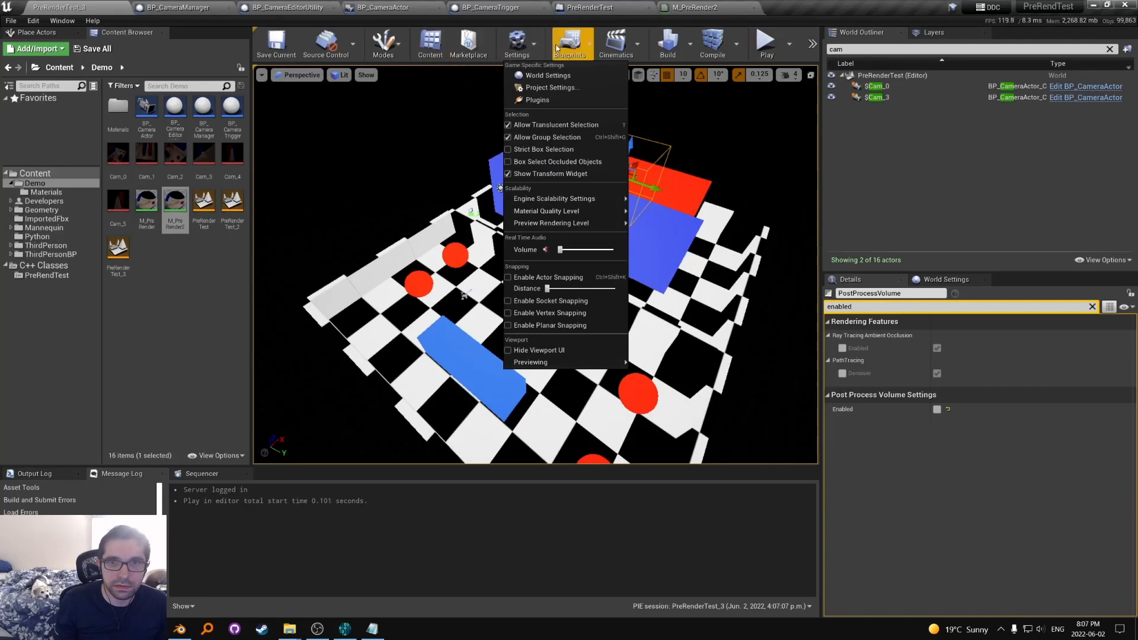
pyautogui.click(569, 43)
pyautogui.click(593, 145)
pyautogui.moveTo(634, 350); pyautogui.dragTo(515, 271, button='right')
pyautogui.rightClick(515, 271)
pyautogui.click(574, 329)
pyautogui.moveTo(570, 214); pyautogui.dragTo(517, 278, button='right')
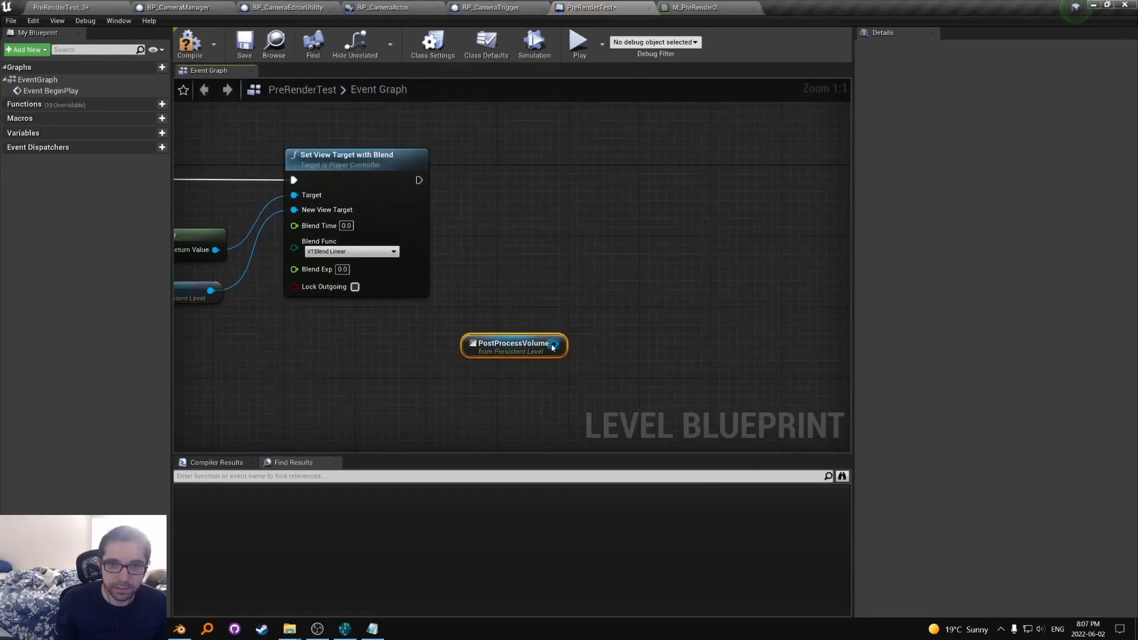
# Step: Add a Set Enabled node for the PostProcessVolume reference, turn Enabled on and wire it after Set View Target with Blend
pyautogui.moveTo(555, 344); pyautogui.dragTo(562, 238)
pyautogui.write('swet')
pyautogui.hotkey('ctrl', 'a')
pyautogui.write('set enabled')
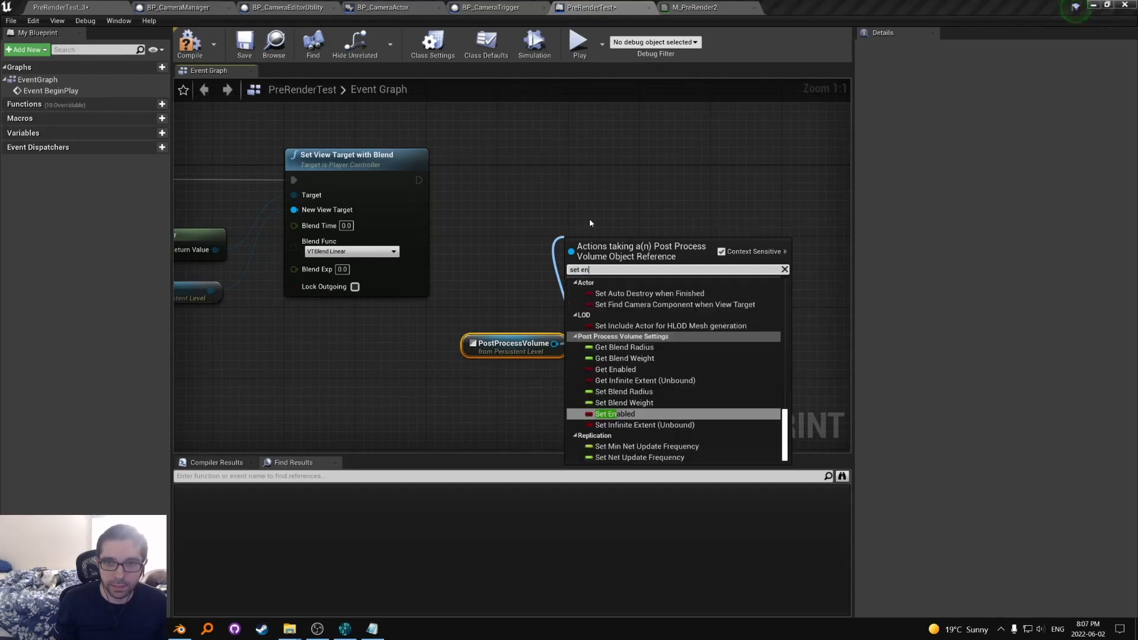
pyautogui.press('Return')
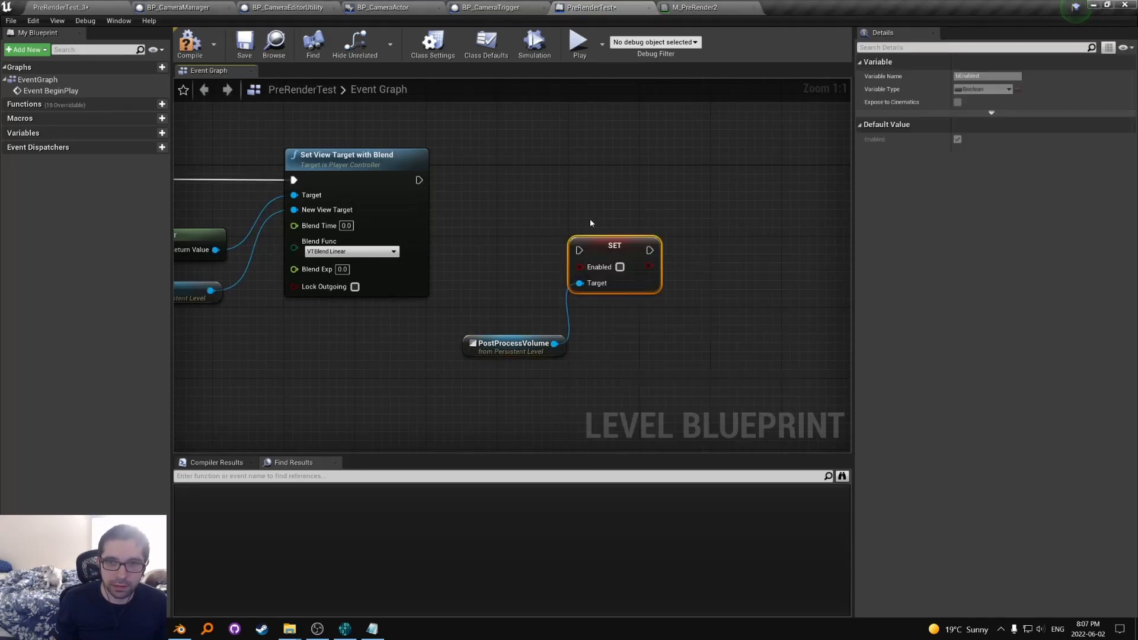
pyautogui.click(620, 267)
pyautogui.moveTo(579, 250); pyautogui.dragTo(419, 179)
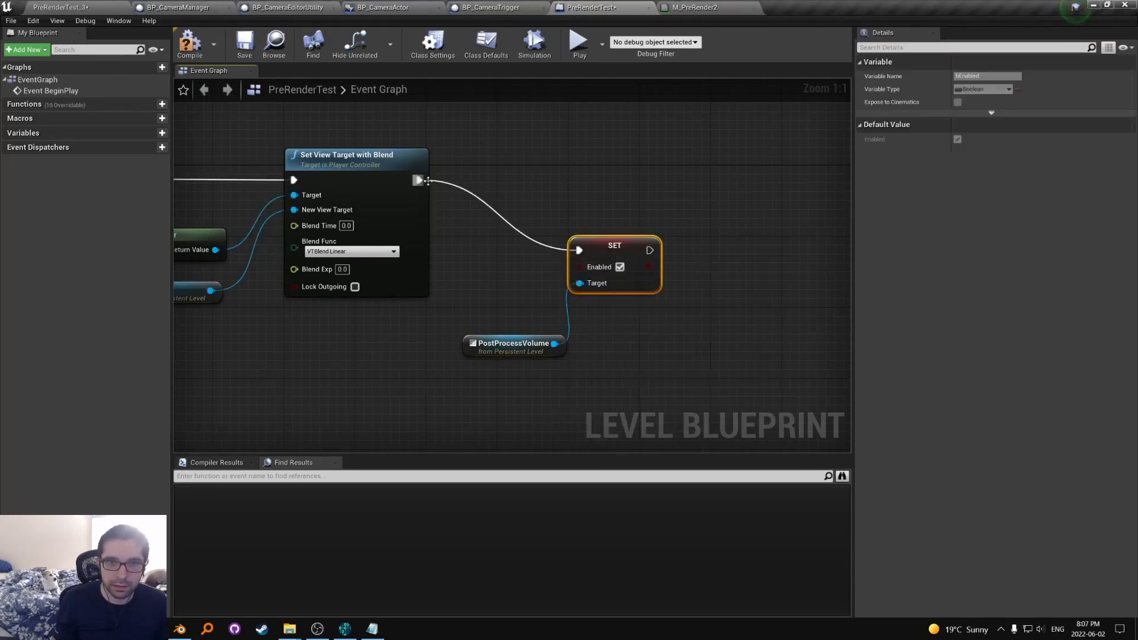
# Step: Line up the SET and PostProcessVolume nodes beside Set View Target with Blend, compile the blueprint and save it
pyautogui.moveTo(615, 245); pyautogui.dragTo(534, 192)
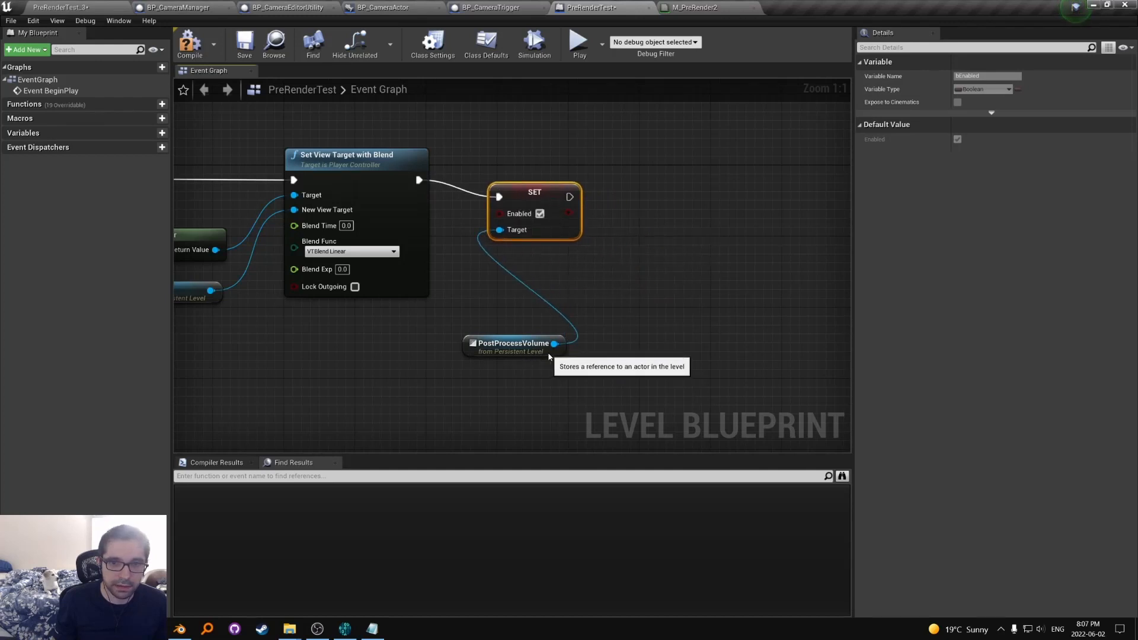
pyautogui.moveTo(547, 354); pyautogui.dragTo(571, 274)
pyautogui.moveTo(599, 291); pyautogui.dragTo(626, 307, button='right')
pyautogui.moveTo(625, 307); pyautogui.dragTo(549, 201)
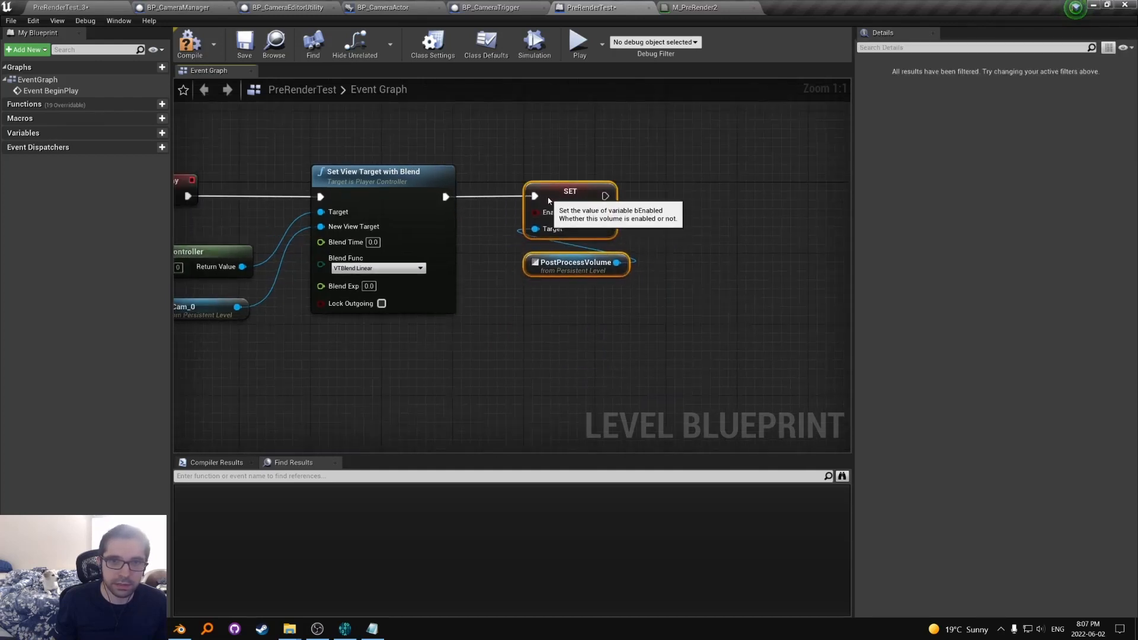
pyautogui.click(191, 48)
pyautogui.moveTo(410, 113); pyautogui.dragTo(450, 132, button='right')
pyautogui.hotkey('ctrl', 's')
pyautogui.moveTo(565, 165); pyautogui.dragTo(654, 168, button='right')
pyautogui.scroll(-1, 655, 168)
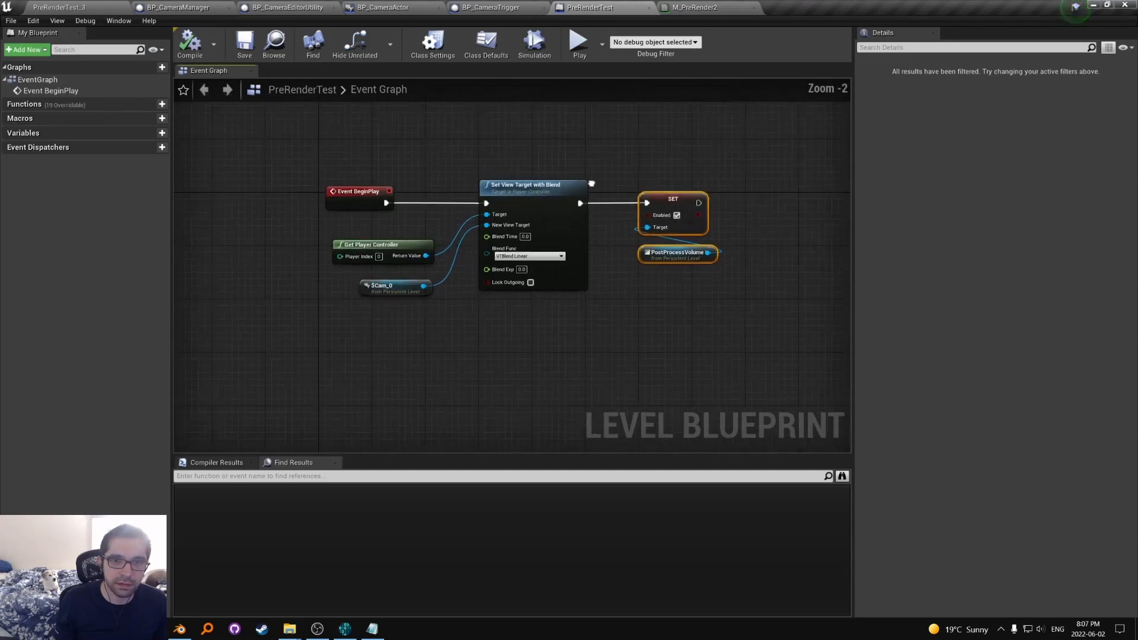
pyautogui.moveTo(694, 172); pyautogui.dragTo(444, 364)
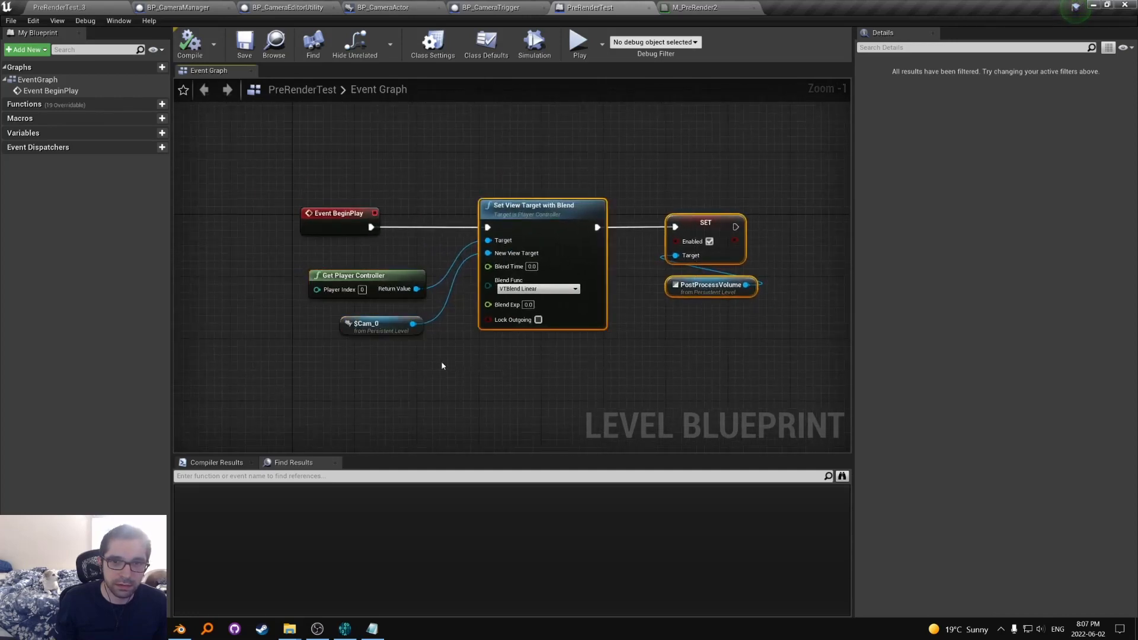
pyautogui.moveTo(445, 363); pyautogui.dragTo(390, 348, button='right')
# Step: Run the level and walk the character around to check that the post-process volume is enabled at start, then stop playing
pyautogui.hotkey('alt', 'p')
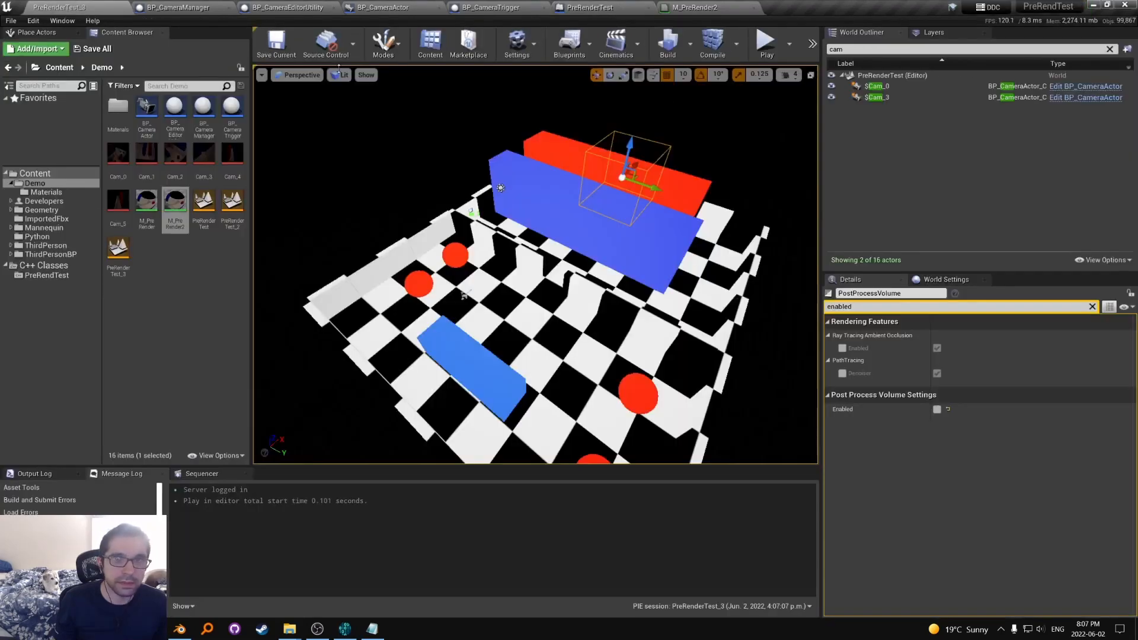
pyautogui.press('w')
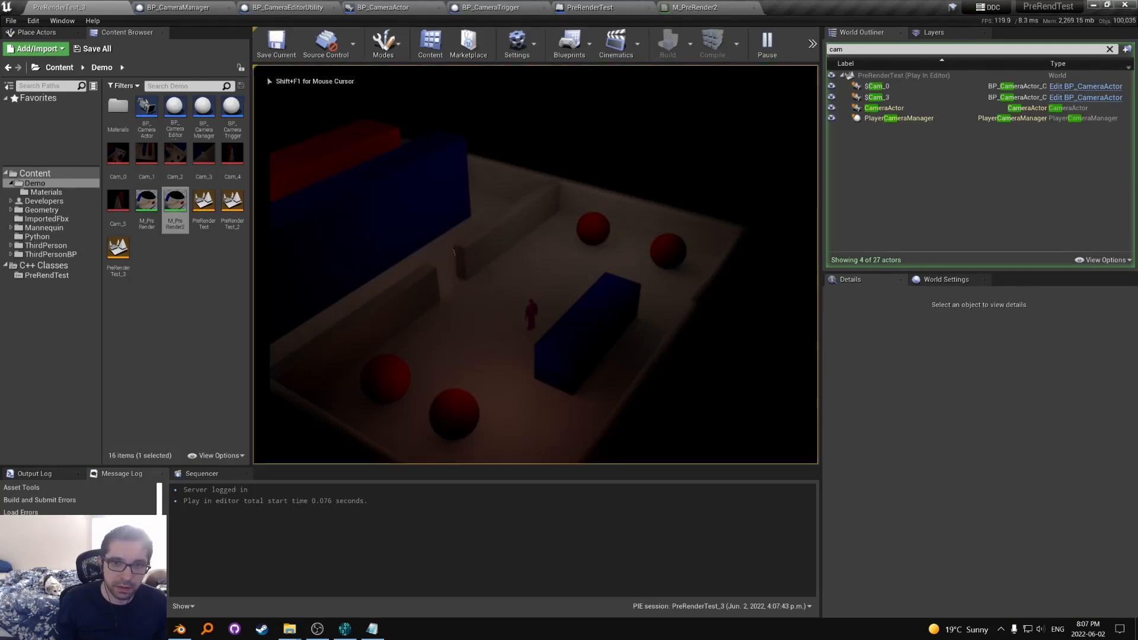
pyautogui.press('s')
pyautogui.press('a')
pyautogui.press('d')
pyautogui.press('w')
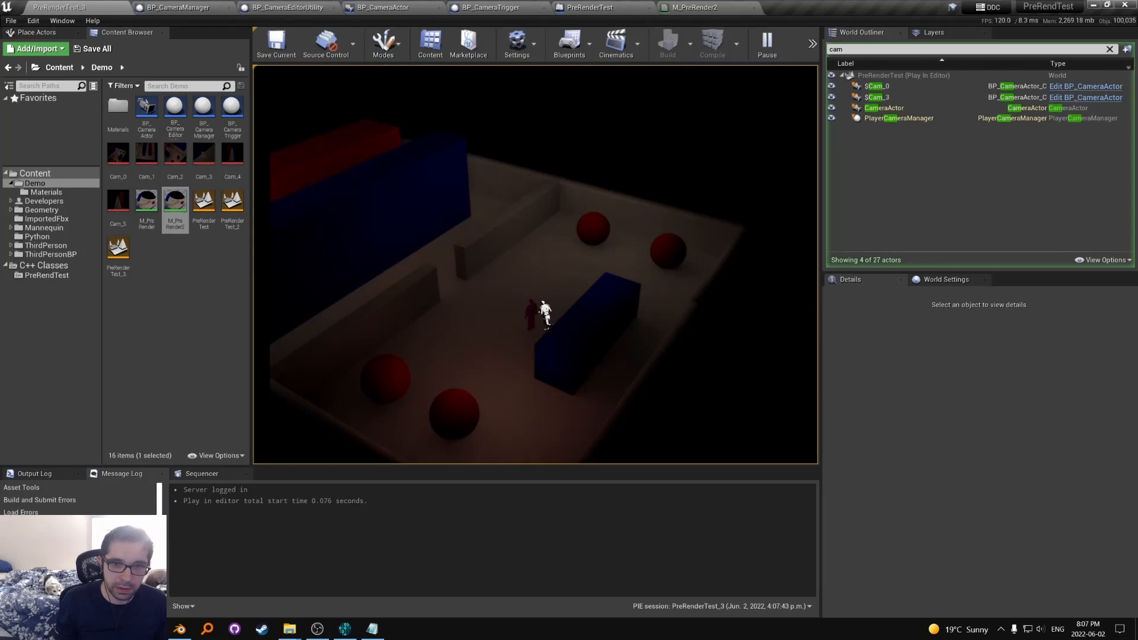
pyautogui.press('a')
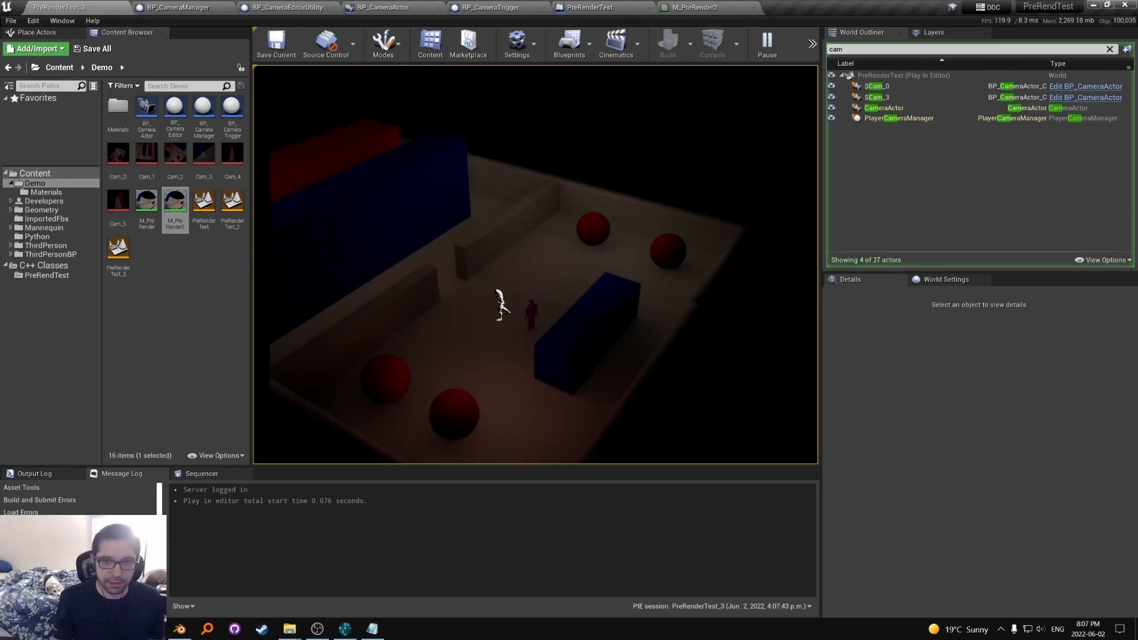
pyautogui.press('a')
pyautogui.press('w')
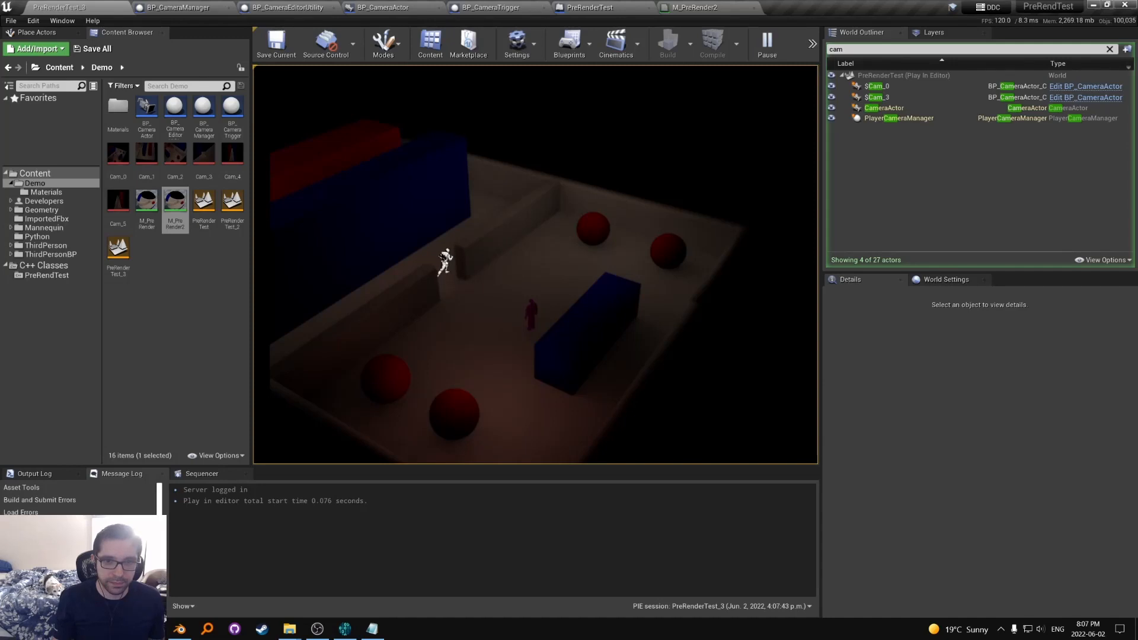
pyautogui.press('Escape')
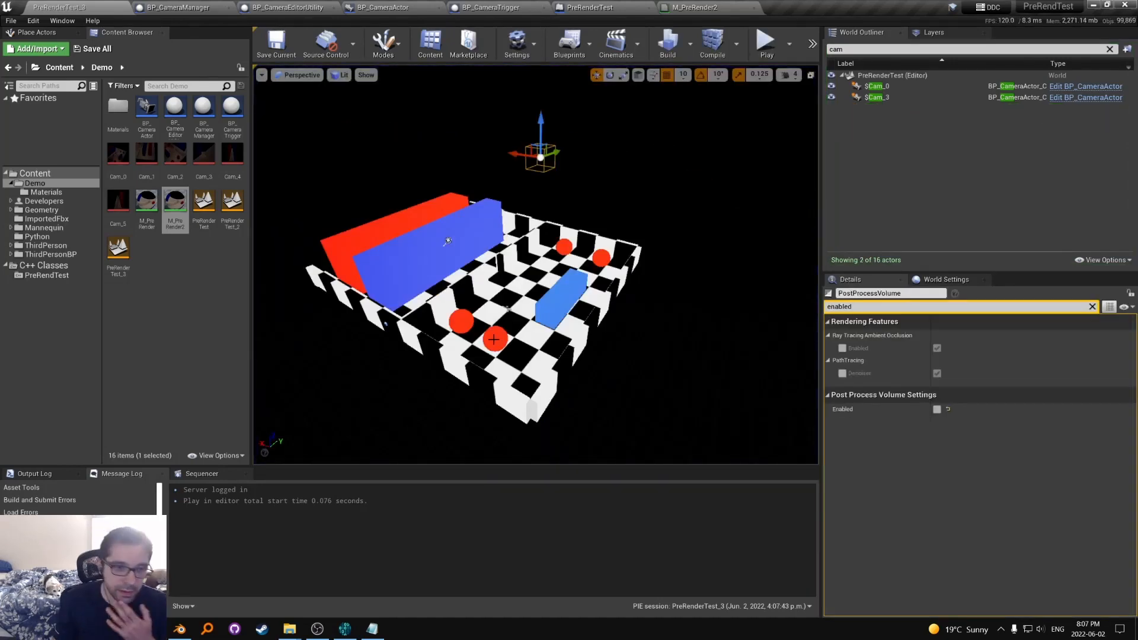
pyautogui.moveTo(448, 241); pyautogui.dragTo(437, 256, button='middle')
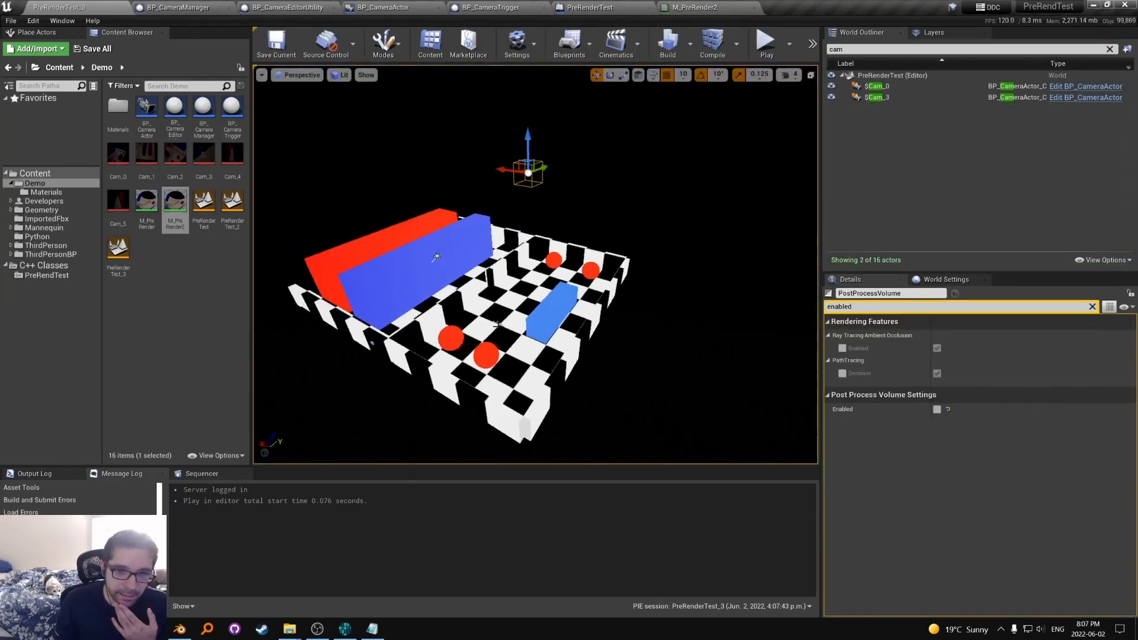
pyautogui.moveTo(507, 305); pyautogui.dragTo(506, 303, button='middle')
pyautogui.click(317, 629)
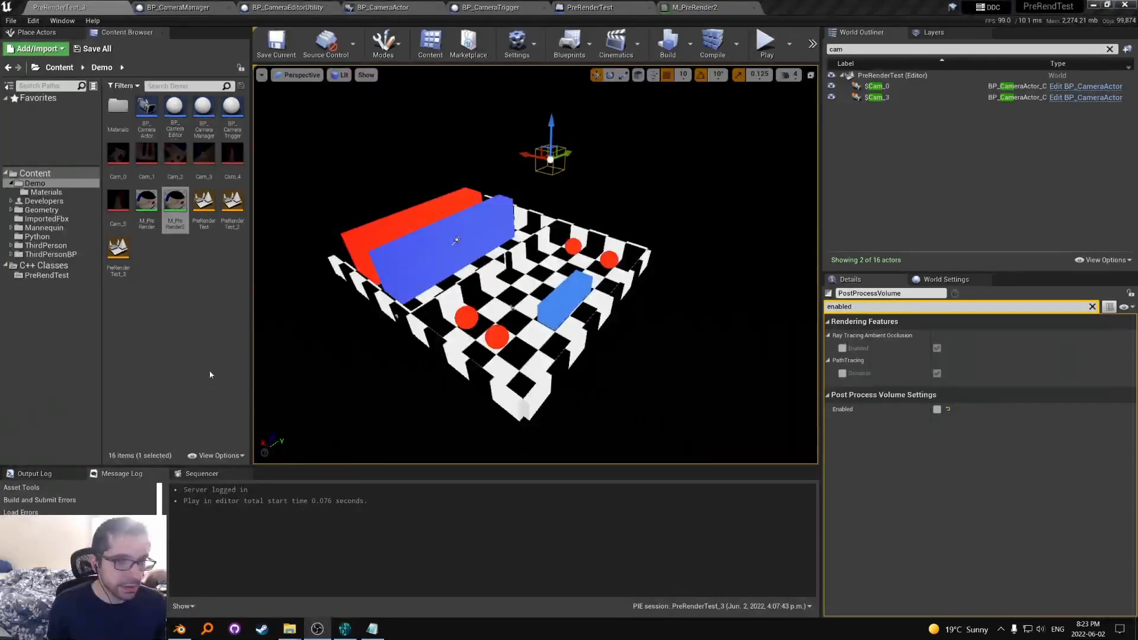
pyautogui.click(210, 375)
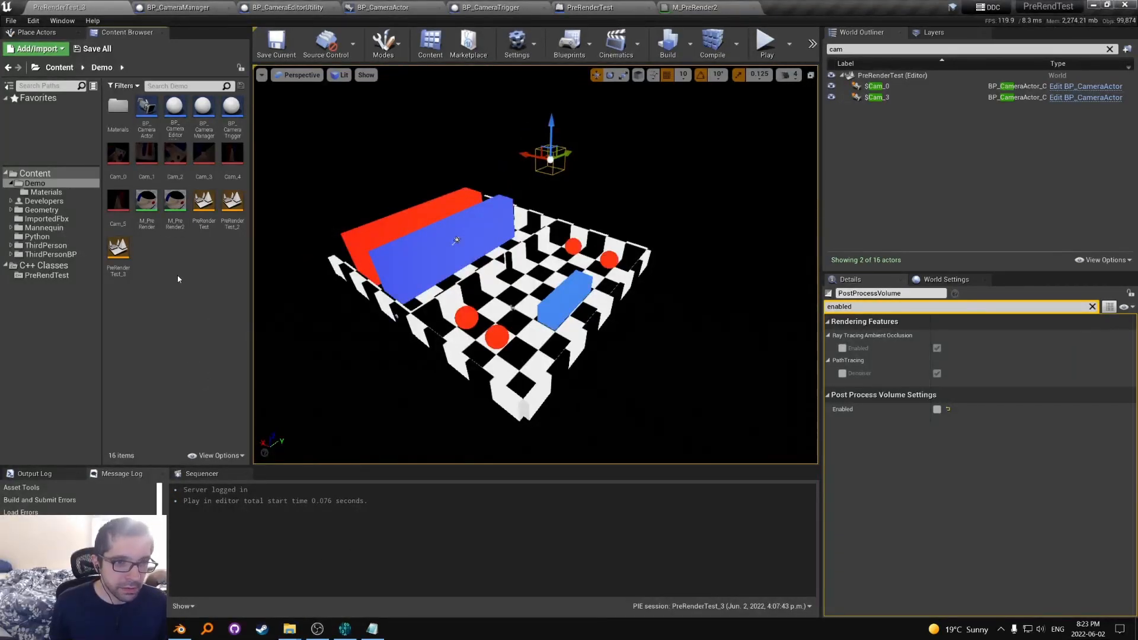
# Step: Open the M_PreRender2 material and examine the If node comparing texture alpha with scene depth and its feed into the Lerp
pyautogui.doubleClick(175, 201)
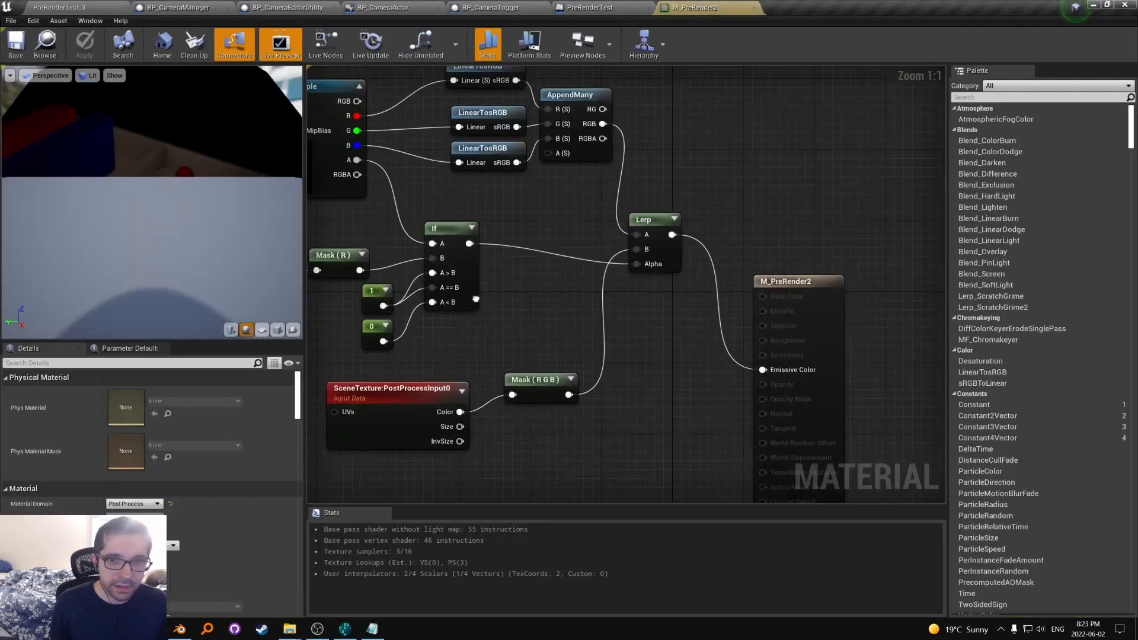
pyautogui.click(496, 264)
pyautogui.moveTo(495, 323); pyautogui.dragTo(525, 335, button='right')
pyautogui.click(525, 335)
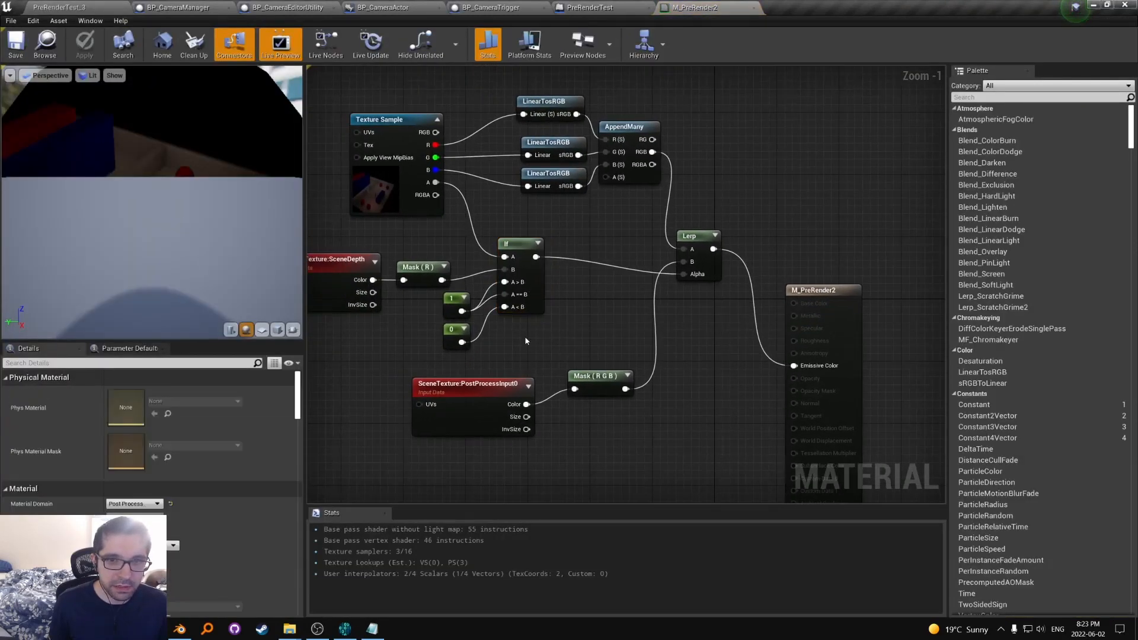
pyautogui.scroll(-3, 526, 326)
pyautogui.scroll(2, 557, 335)
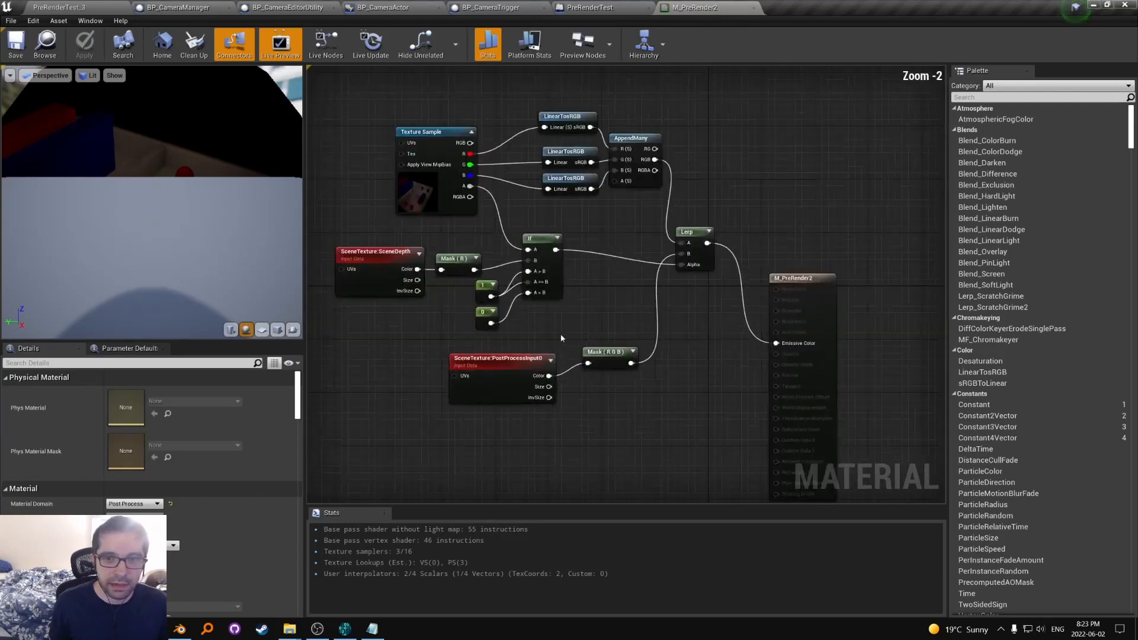
pyautogui.moveTo(539, 316); pyautogui.dragTo(518, 311, button='right')
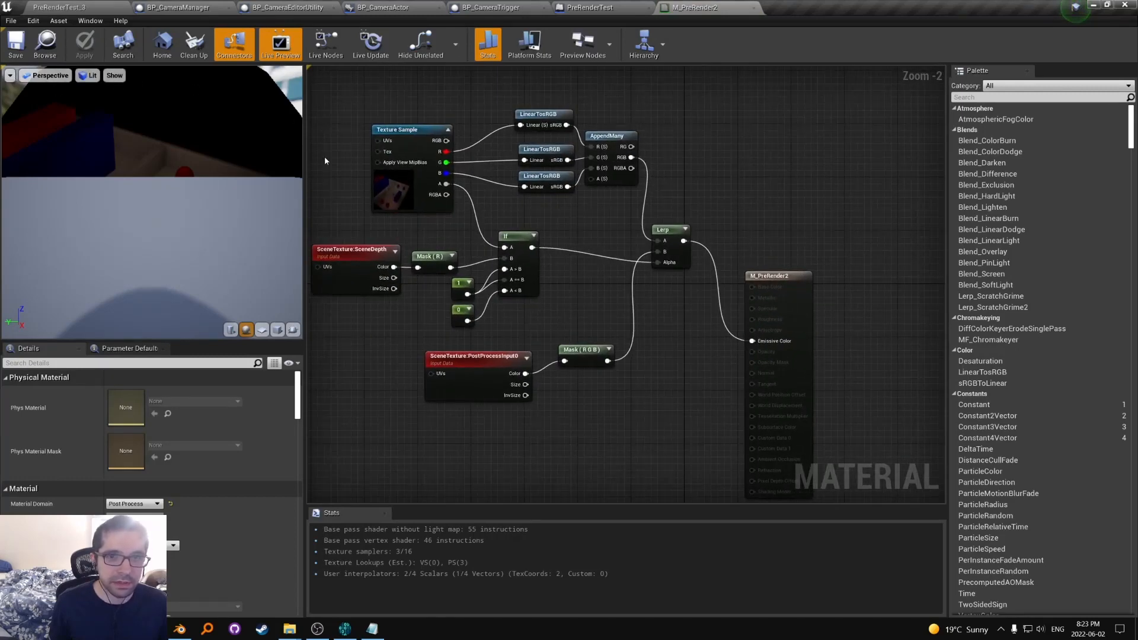
pyautogui.scroll(1, 496, 299)
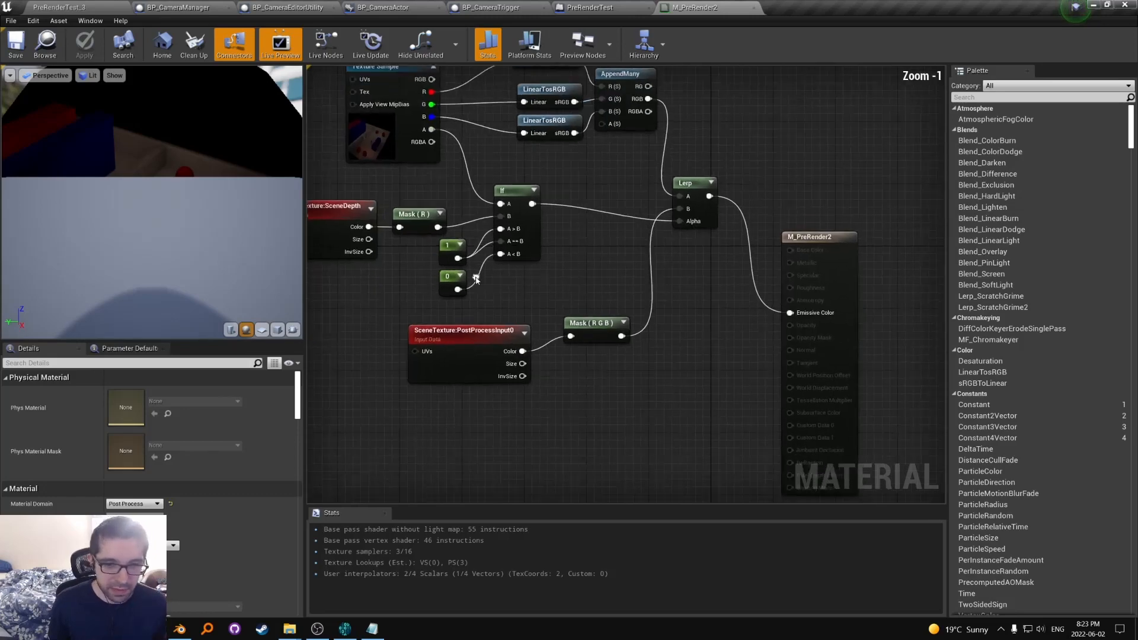
pyautogui.moveTo(497, 276); pyautogui.dragTo(483, 351, button='right')
pyautogui.moveTo(499, 340)
pyautogui.mouseDown()
pyautogui.moveTo(427, 280)
pyautogui.moveTo(456, 254)
pyautogui.moveTo(450, 239)
pyautogui.moveTo(518, 343)
pyautogui.mouseUp()
pyautogui.click(512, 336)
pyautogui.click(517, 343)
pyautogui.moveTo(468, 281); pyautogui.dragTo(437, 341)
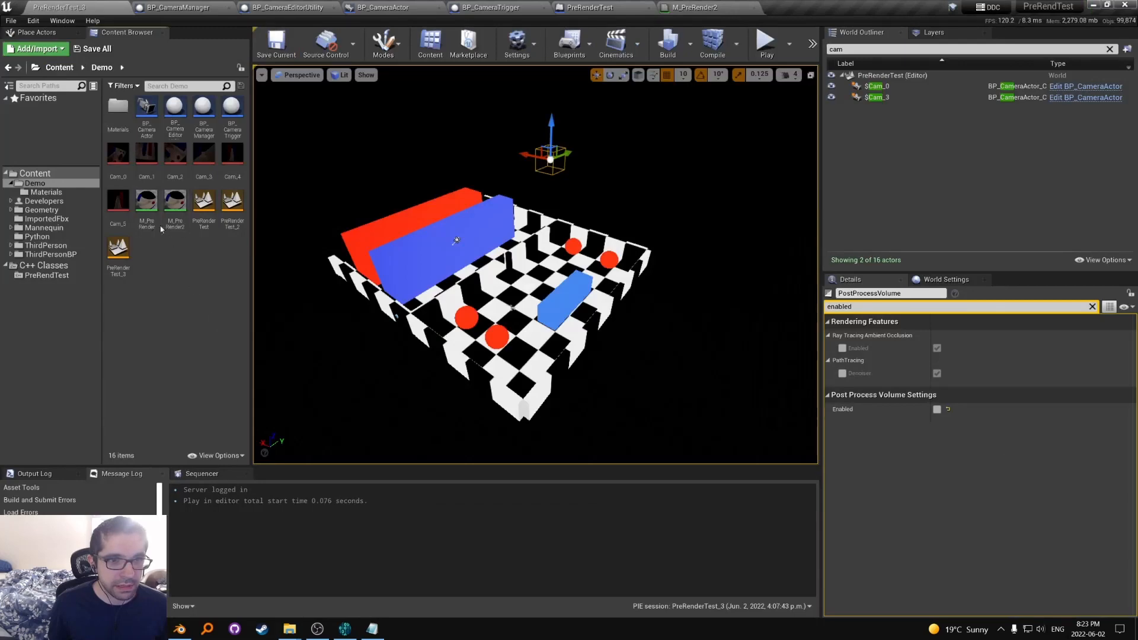
# Step: Open the M_PreRender material and examine its Linear to sRGB, color quantization and scene depth comparison nodes
pyautogui.doubleClick(146, 204)
pyautogui.scroll(-3, 523, 290)
pyautogui.moveTo(403, 291); pyautogui.dragTo(447, 275, button='right')
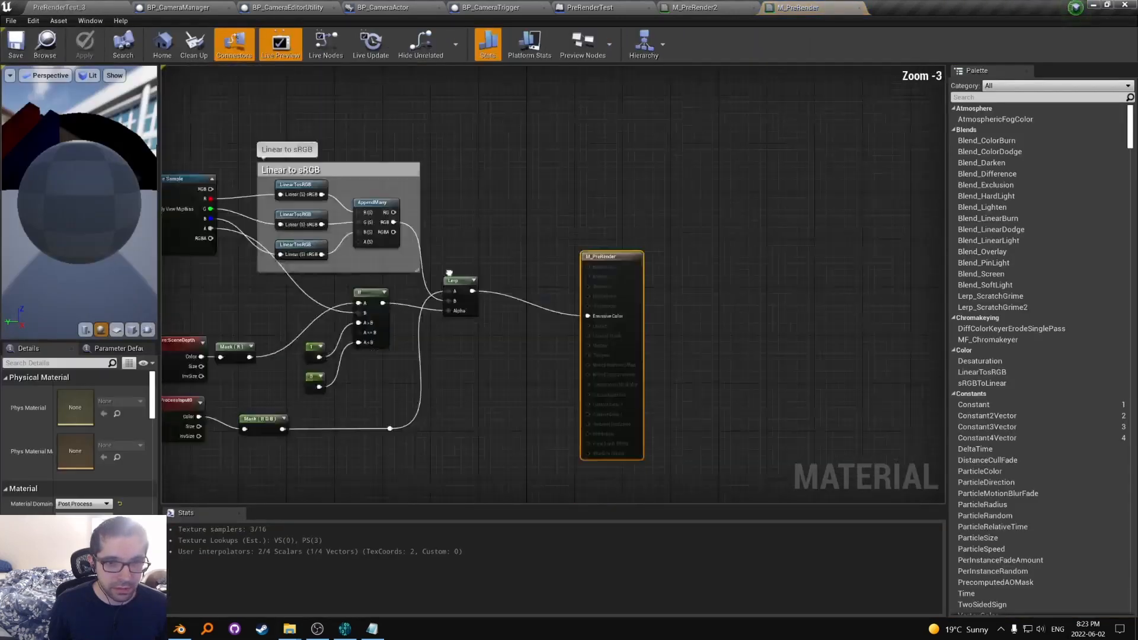
pyautogui.moveTo(221, 323); pyautogui.dragTo(508, 231, button='right')
pyautogui.moveTo(438, 413); pyautogui.dragTo(720, 76, button='right')
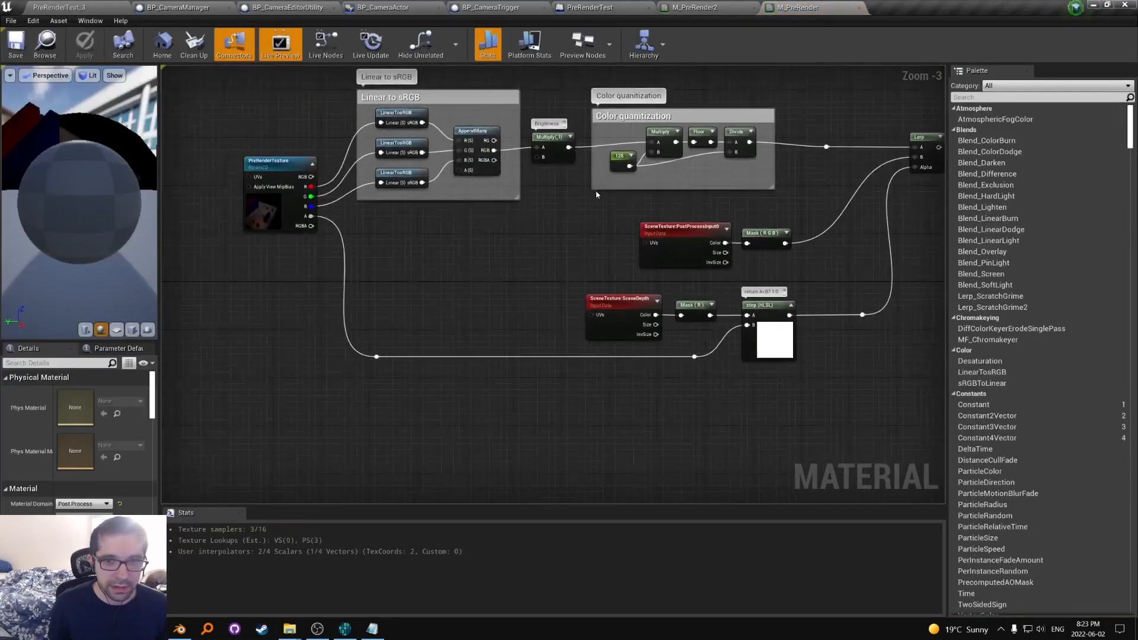
pyautogui.scroll(-1, 234, 143)
pyautogui.moveTo(234, 142); pyautogui.dragTo(717, 382)
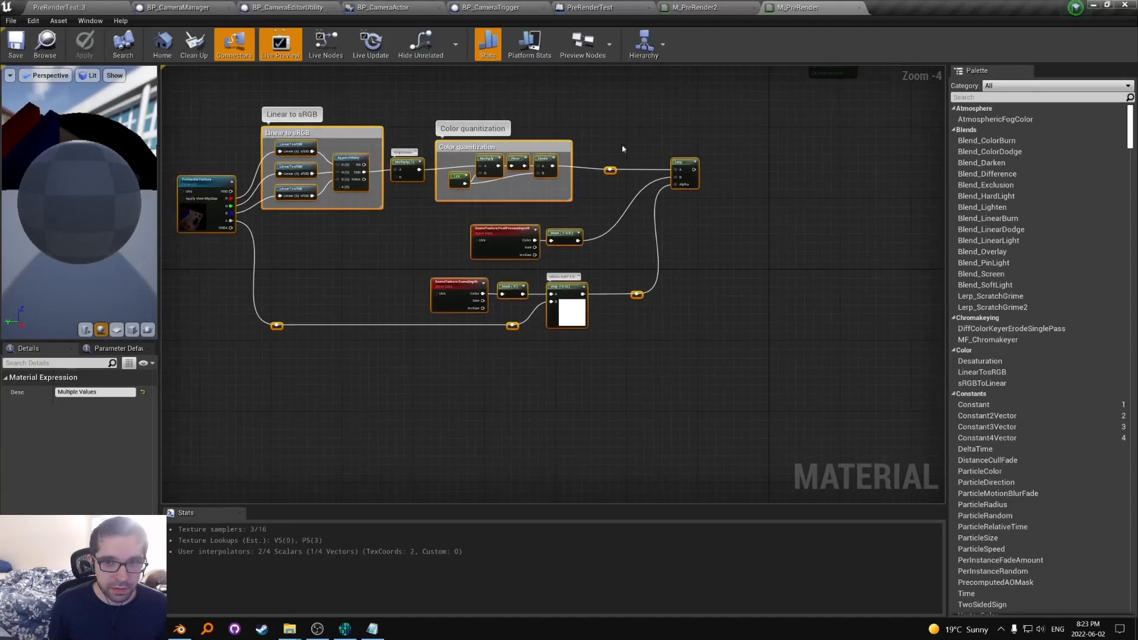
pyautogui.scroll(3, 669, 332)
pyautogui.click(591, 248)
pyautogui.moveTo(591, 248); pyautogui.dragTo(492, 368)
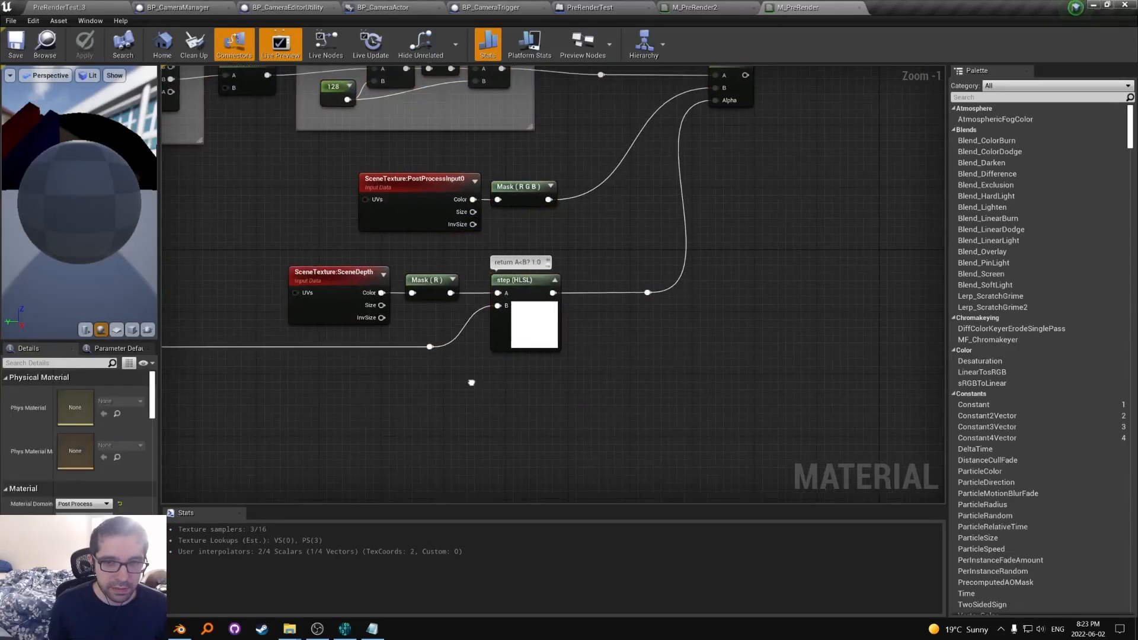
# Step: Inspect the code and the comment of the step (HLSL) node that compares scene depth with the texture's alpha
pyautogui.scroll(1, 490, 252)
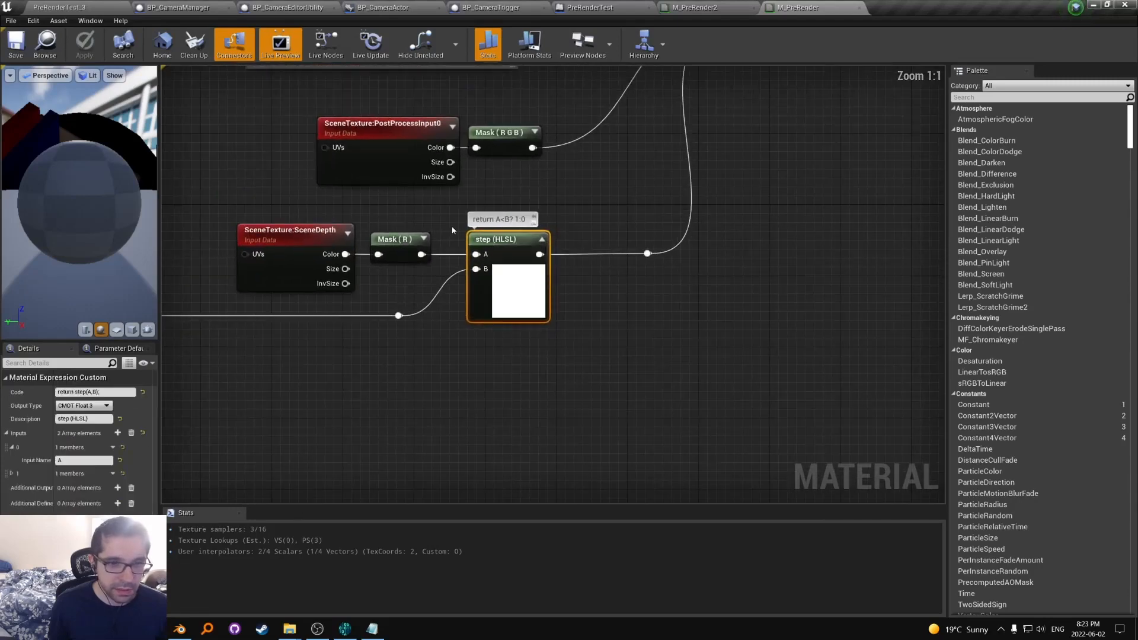
pyautogui.click(98, 392)
pyautogui.click(78, 392)
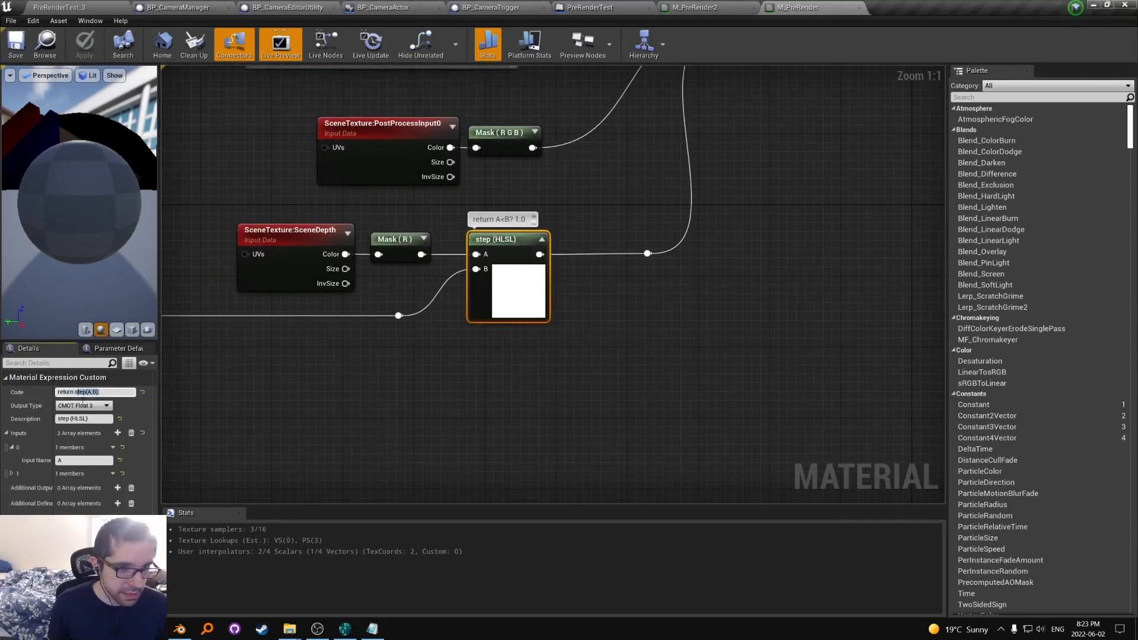
pyautogui.moveTo(481, 279); pyautogui.dragTo(457, 332, button='right')
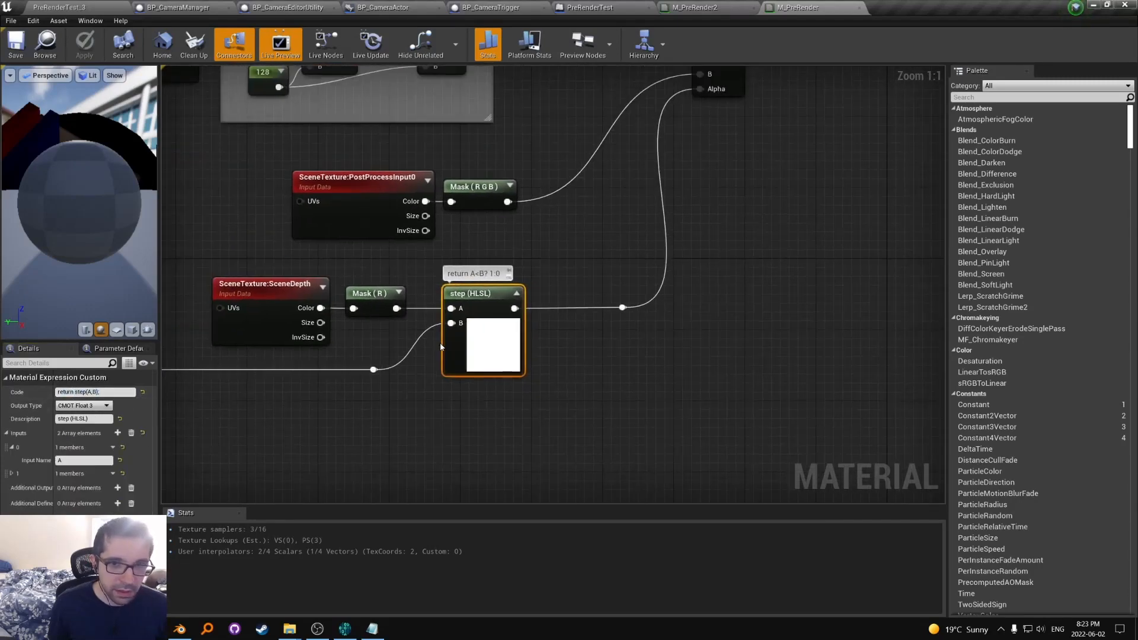
pyautogui.click(474, 273)
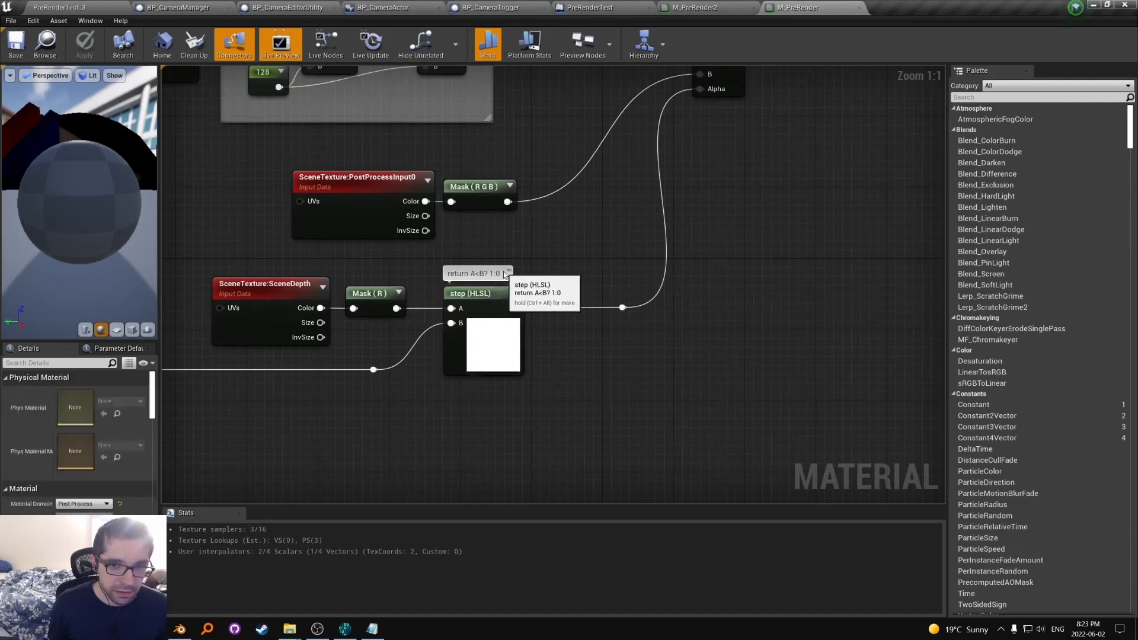
pyautogui.click(472, 274)
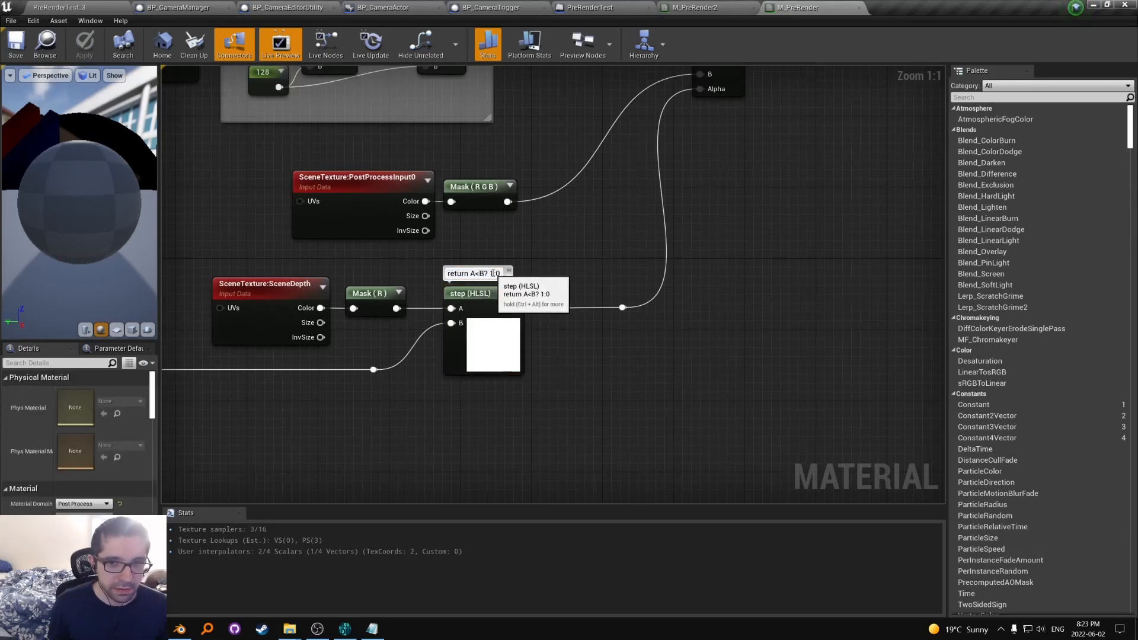
# Step: Add a Custom expression node below the step (HLSL) node in the material graph
pyautogui.moveTo(465, 411); pyautogui.dragTo(466, 335, button='right')
pyautogui.rightClick(465, 335)
pyautogui.write('custom')
pyautogui.press('Return')
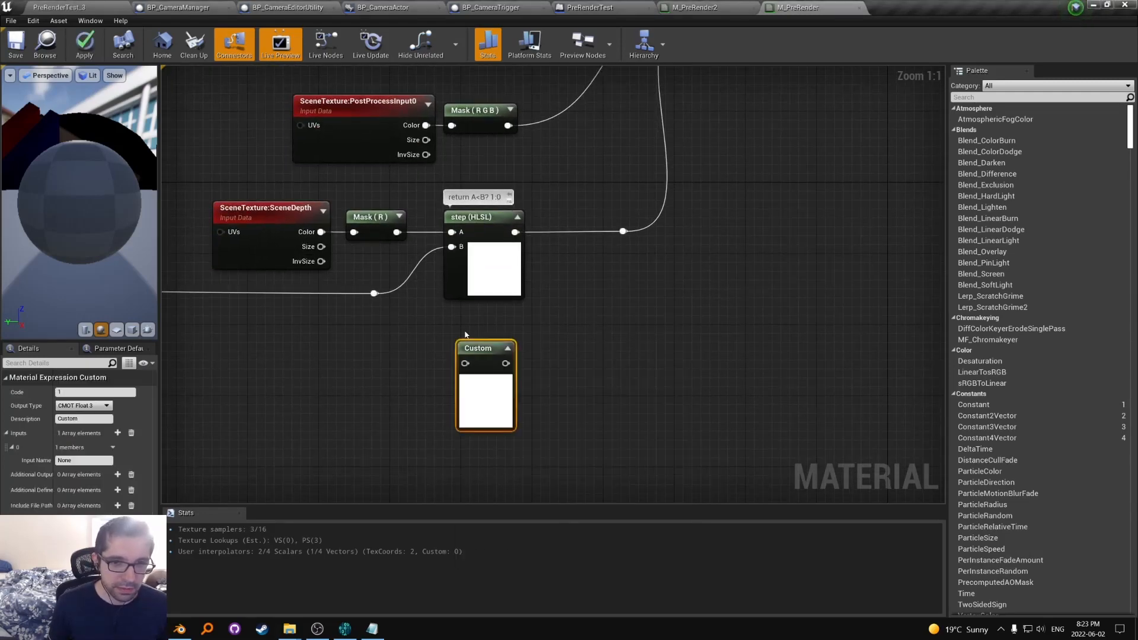
# Step: Set the Custom node's code to "return step(A, B);" and name its first input A
pyautogui.click(118, 391)
pyautogui.press('BackSpace')
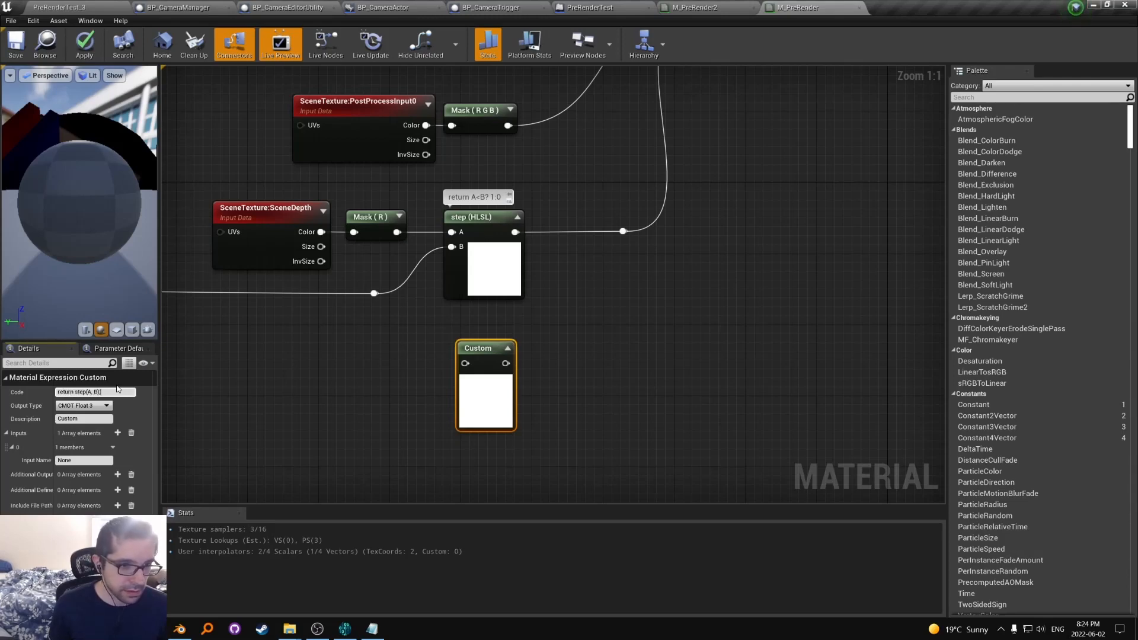
pyautogui.click(90, 460)
pyautogui.write('A')
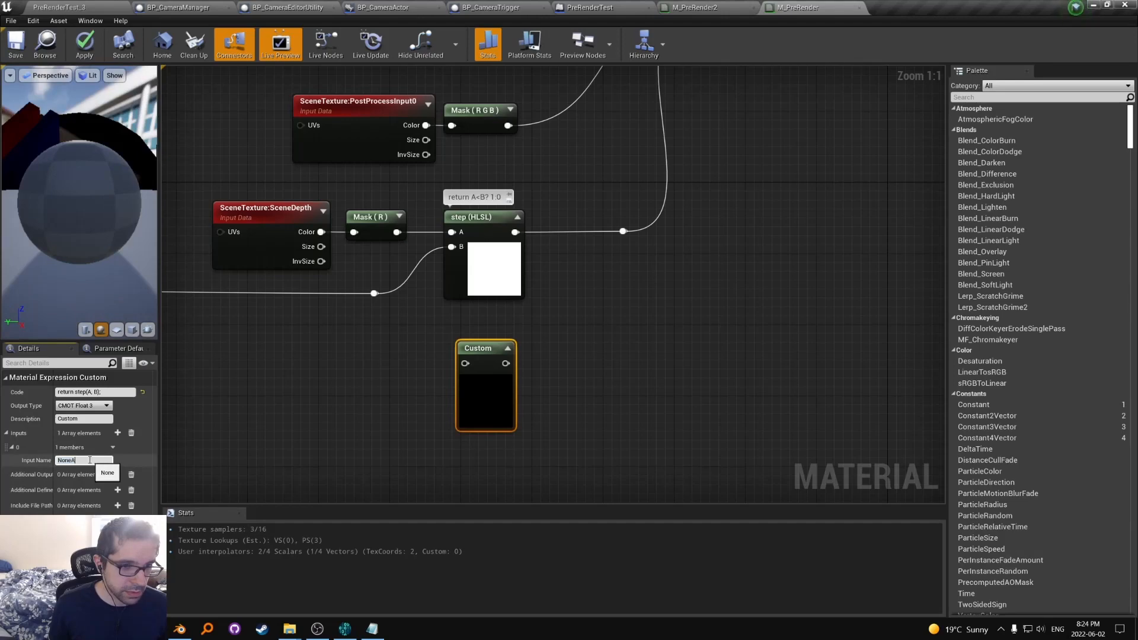
pyautogui.hotkey('ctrl', 'a')
pyautogui.write('A')
# Step: Add a second input named B to the Custom node
pyautogui.click(117, 432)
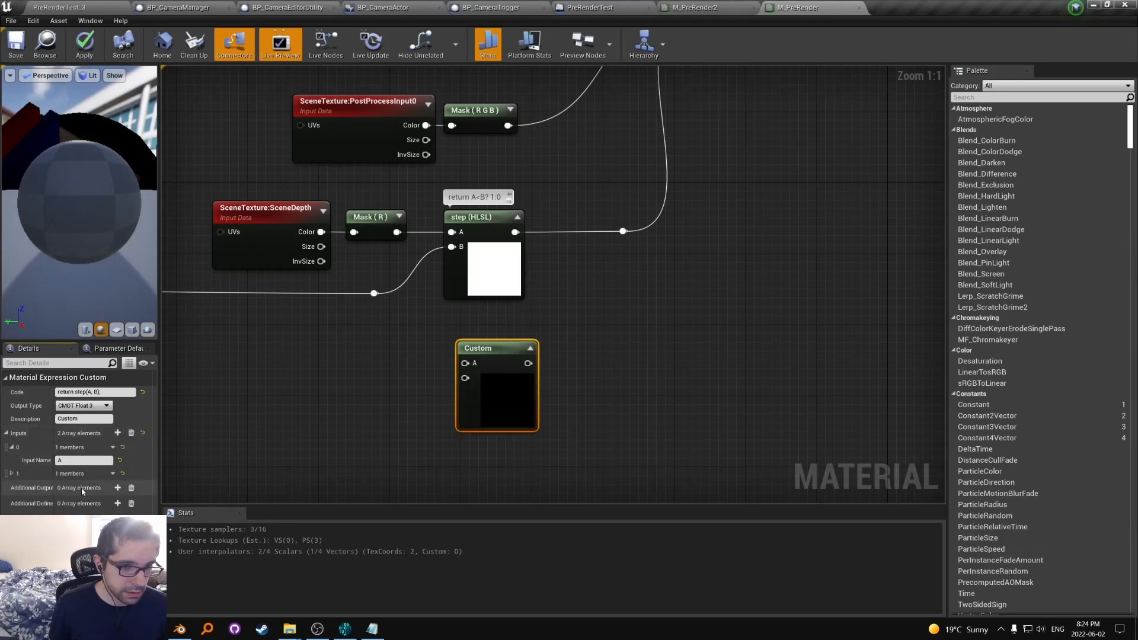
pyautogui.click(79, 475)
pyautogui.click(79, 486)
pyautogui.write('B')
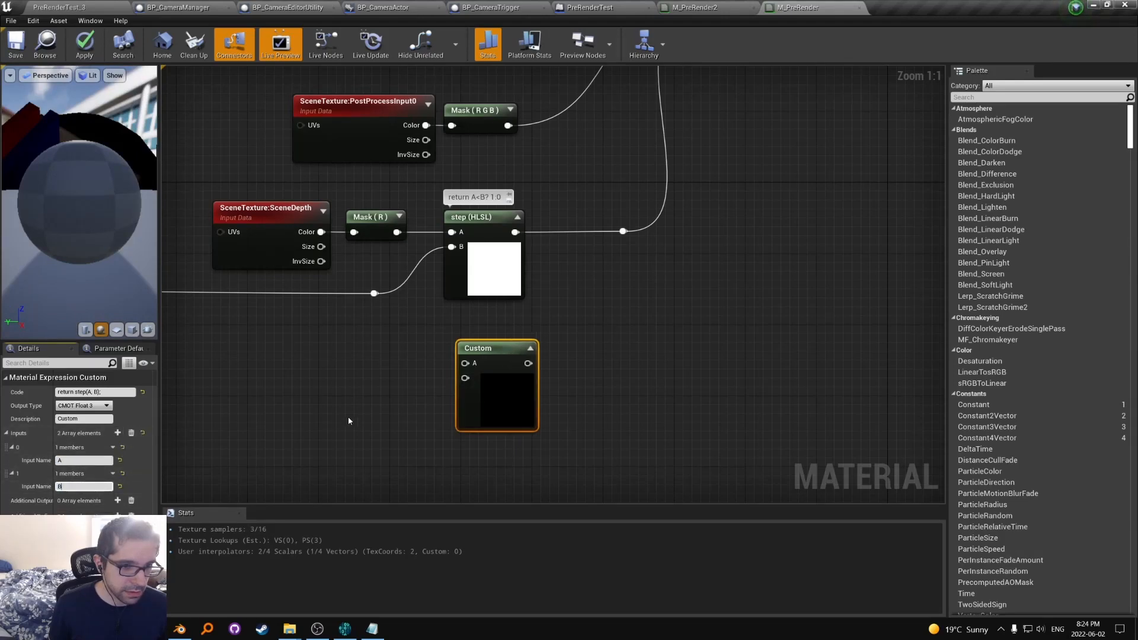
pyautogui.click(348, 421)
# Step: Delete the Custom node below the step (HLSL) node from the material graph
pyautogui.moveTo(486, 390); pyautogui.dragTo(424, 415, button='right')
pyautogui.moveTo(438, 412); pyautogui.dragTo(424, 406)
pyautogui.moveTo(356, 397); pyautogui.dragTo(439, 372, button='right')
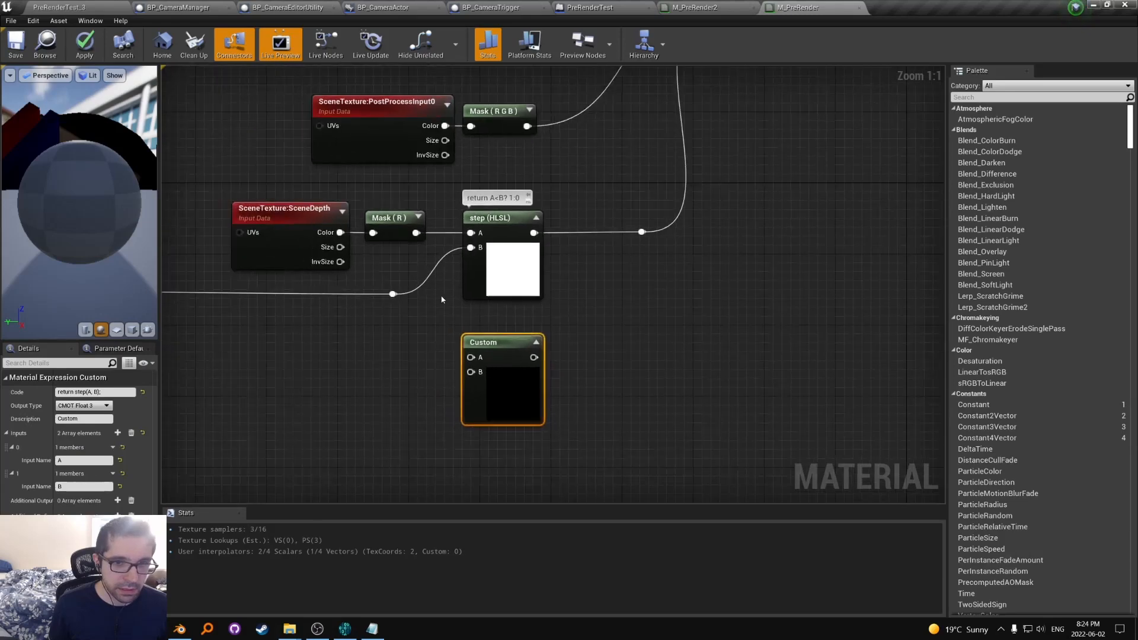
pyautogui.moveTo(518, 349); pyautogui.dragTo(425, 372, button='right')
pyautogui.moveTo(505, 378); pyautogui.dragTo(457, 424)
pyautogui.press('Delete')
pyautogui.moveTo(335, 412); pyautogui.dragTo(406, 508, button='right')
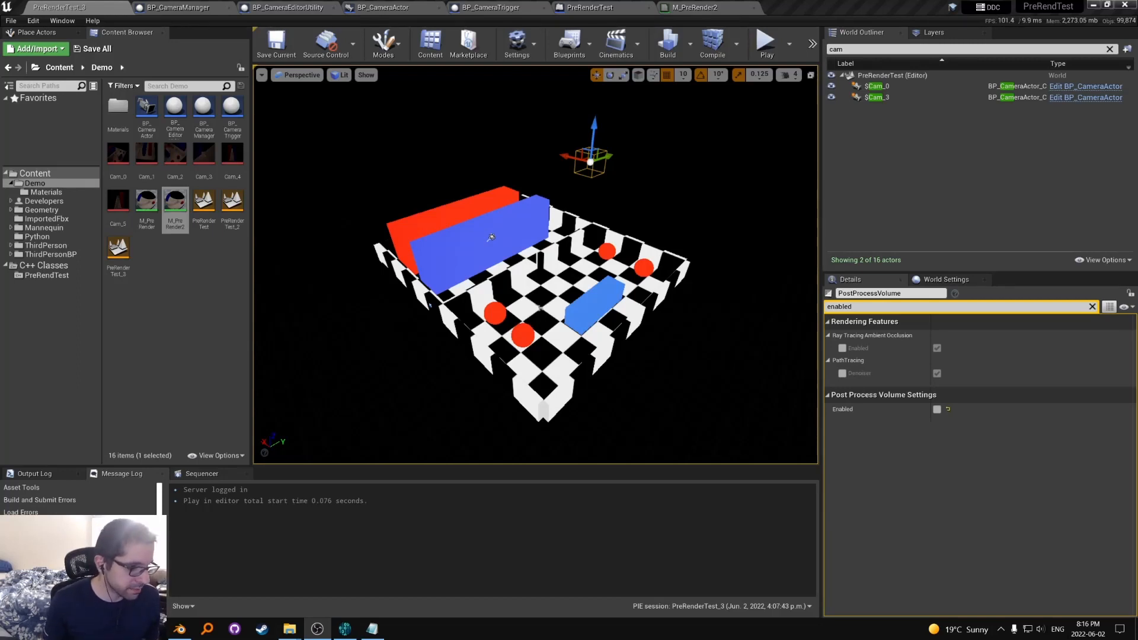
pyautogui.moveTo(588, 156); pyautogui.dragTo(624, 156, button='right')
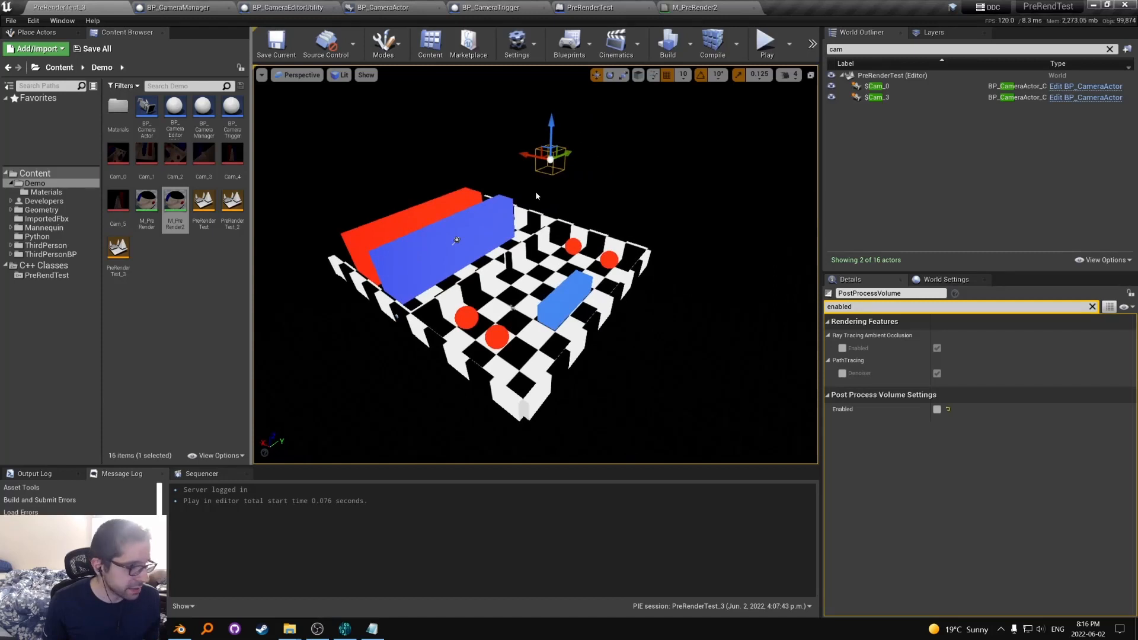